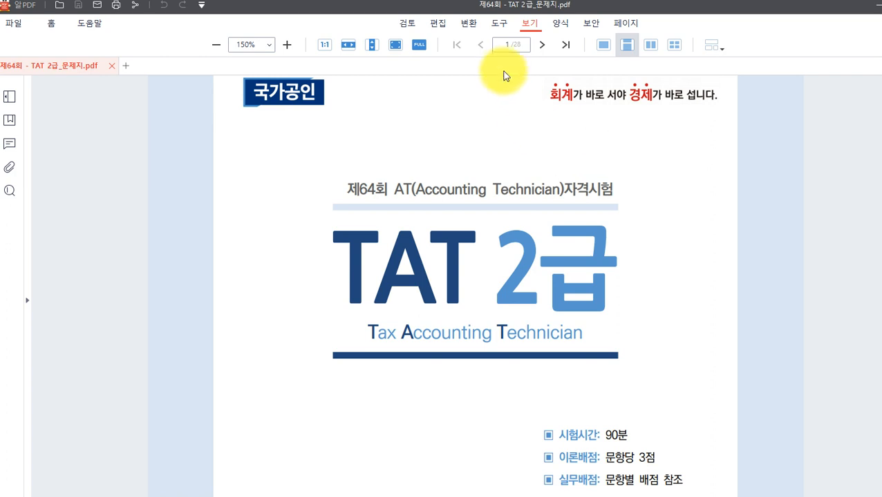
# Jump to page 18 of the exam PDF and scroll to the 수동결산 short-term securities question.
pyautogui.click(503, 44)
pyautogui.write('18')
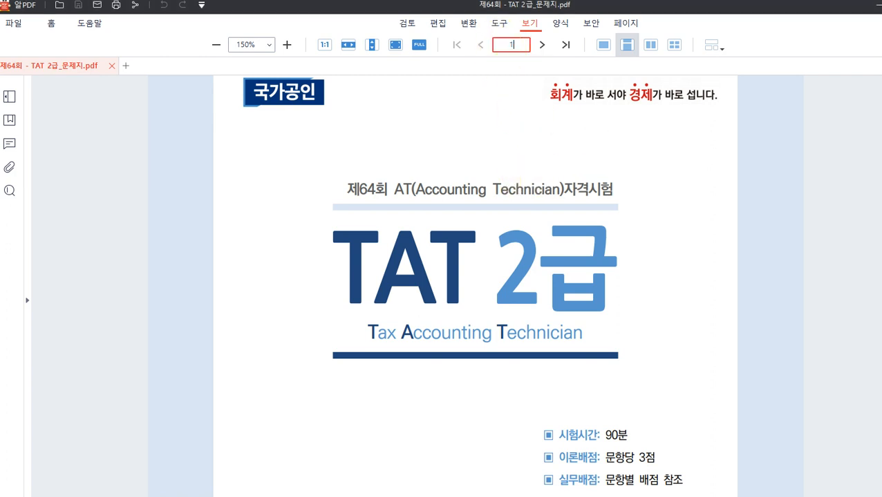
pyautogui.press('Return')
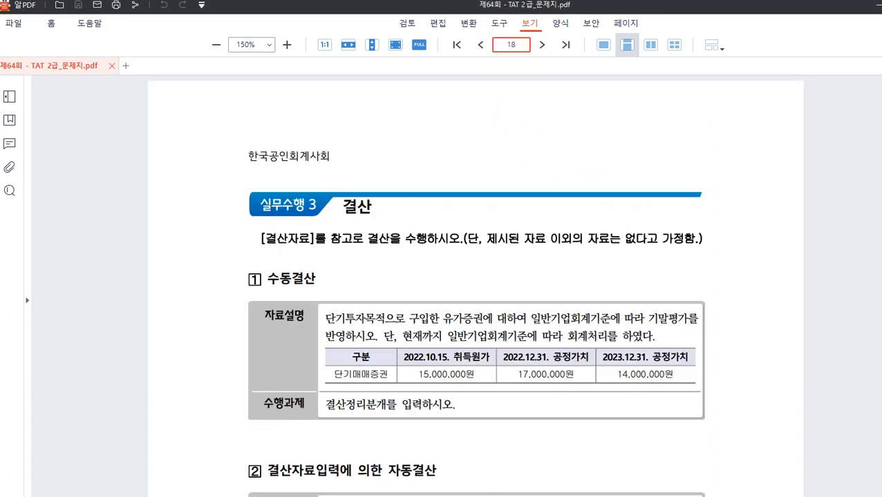
pyautogui.scroll(-2, 493, 208)
pyautogui.scroll(-1, 493, 208)
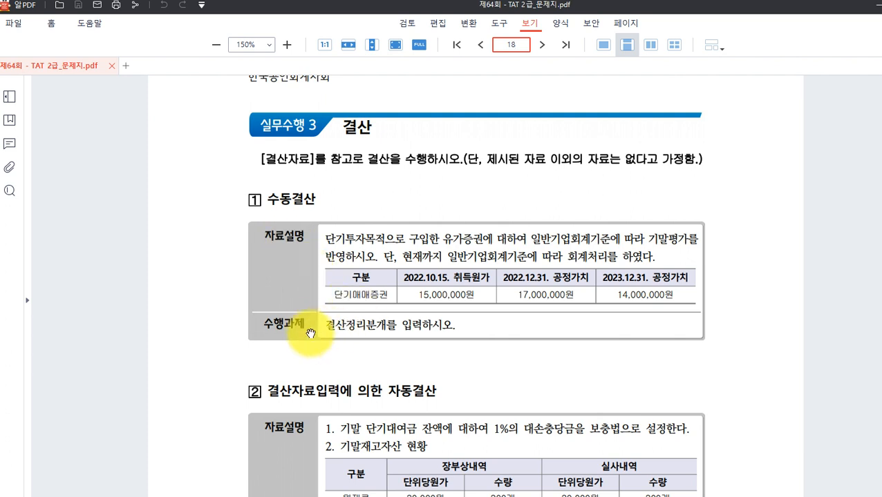
pyautogui.scroll(-1, 311, 320)
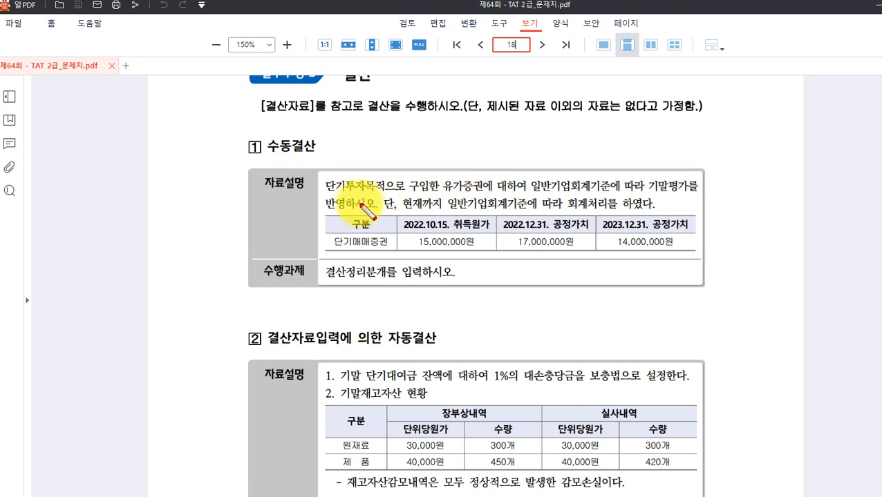
# Box 단기투자목적, 단기매매증권 and the 17,000,000원 and 14,000,000원 공정가치 columns in red.
pyautogui.moveTo(320, 174)
pyautogui.mouseDown()
pyautogui.moveTo(395, 201)
pyautogui.moveTo(385, 195)
pyautogui.mouseUp()
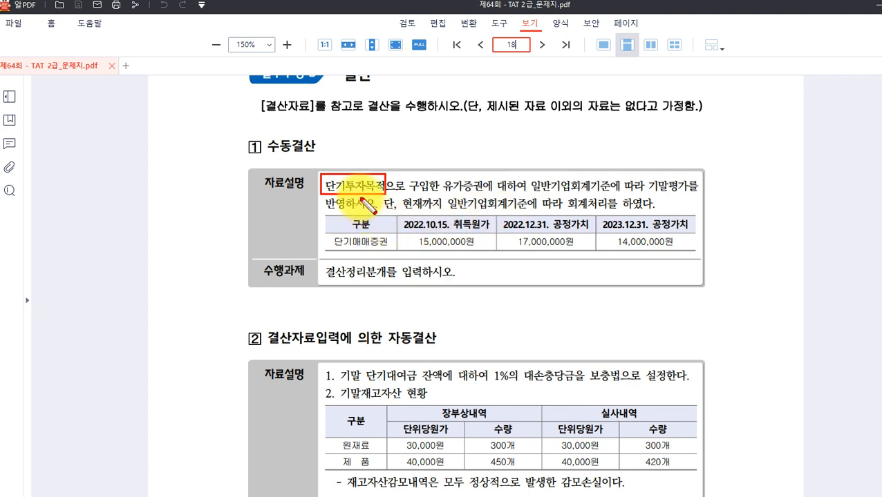
pyautogui.moveTo(326, 233); pyautogui.dragTo(390, 251)
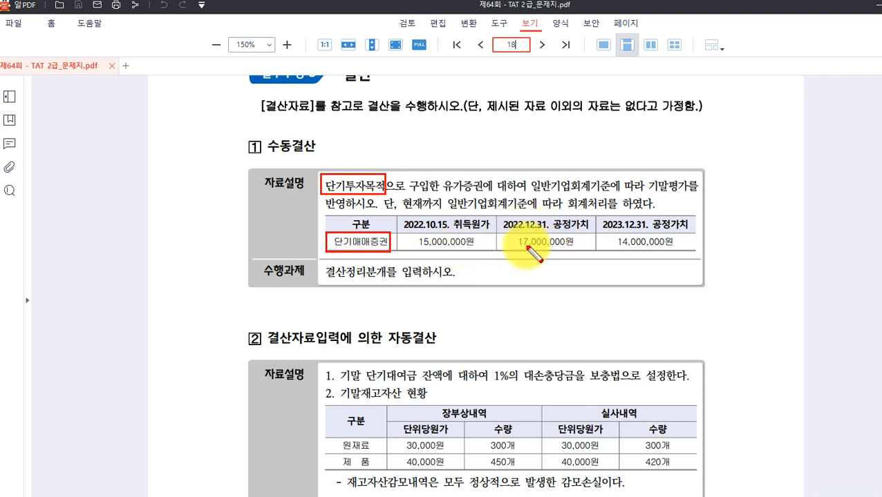
pyautogui.moveTo(496, 216); pyautogui.dragTo(595, 253)
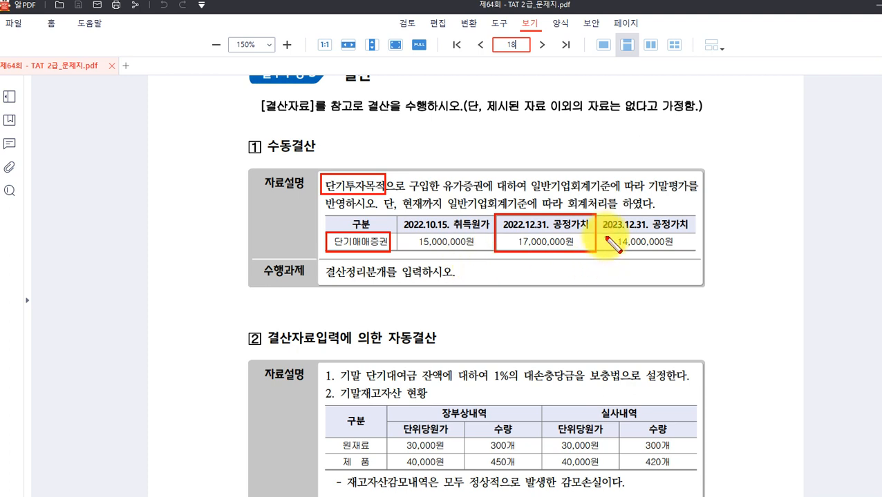
pyautogui.moveTo(603, 217)
pyautogui.mouseDown()
pyautogui.moveTo(681, 256)
pyautogui.moveTo(697, 250)
pyautogui.mouseUp()
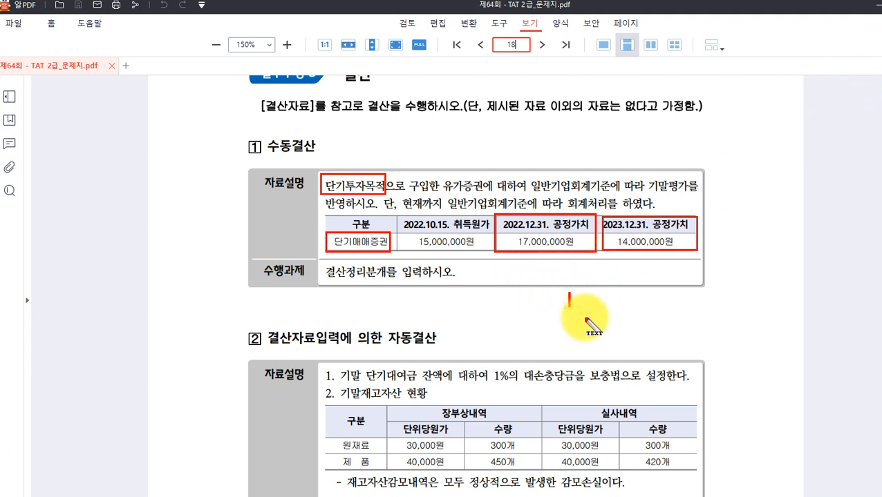
# Note (차) 단기매매증권평가손실 3,000,000 / (대) 단기매매증권 3,000,000 on page 18, then clear the markings.
pyautogui.write('(대) 단기매매증권 3,000,000')
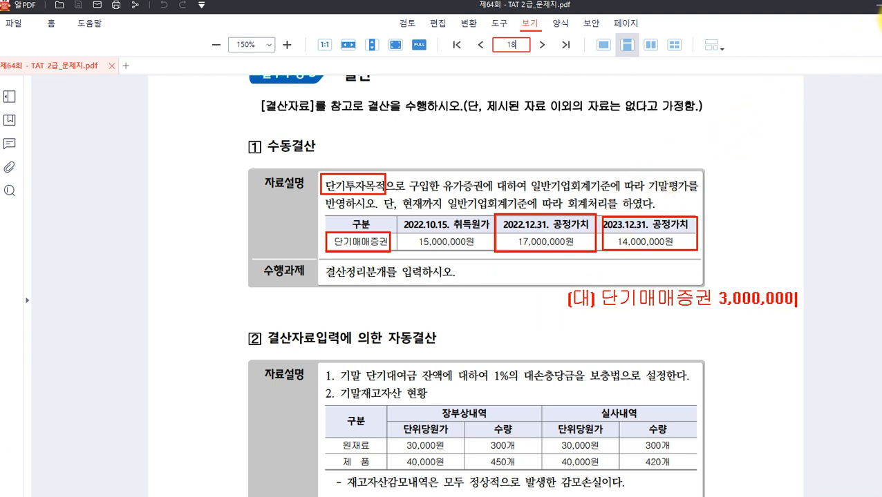
pyautogui.click(300, 304)
pyautogui.write('(차) 단기매매증권')
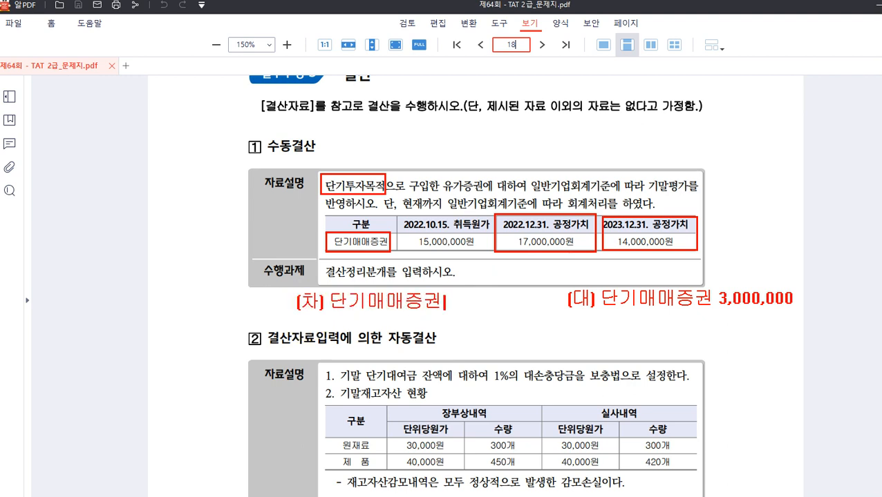
pyautogui.write('평가손실 3,000,000')
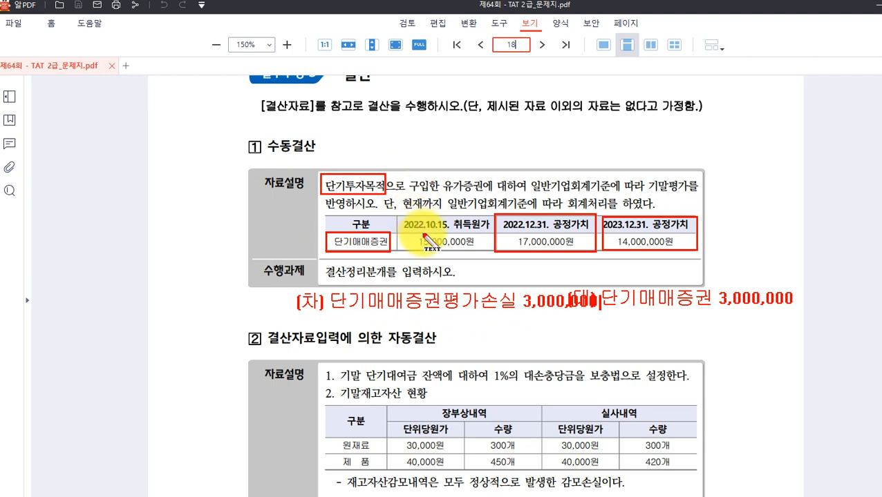
pyautogui.press('Escape')
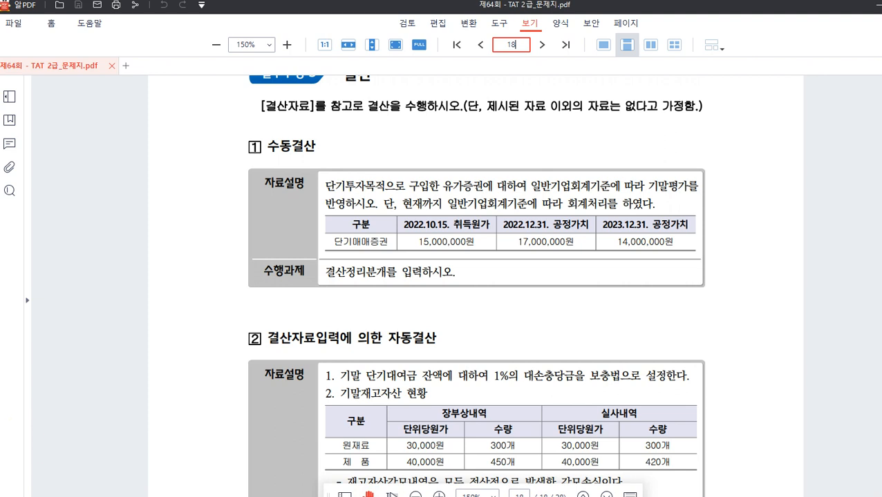
# In Smart A, set a voucher date of December 31 and try voucher type 3.
pyautogui.click(552, 496)
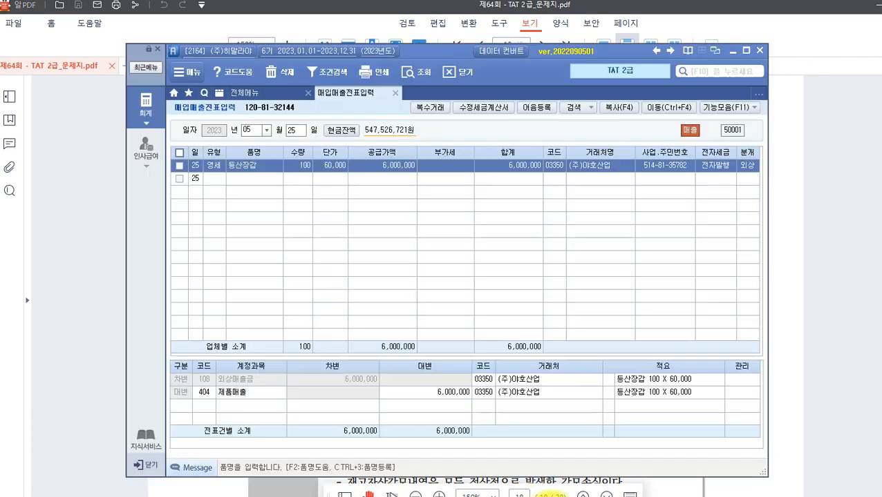
pyautogui.click(266, 132)
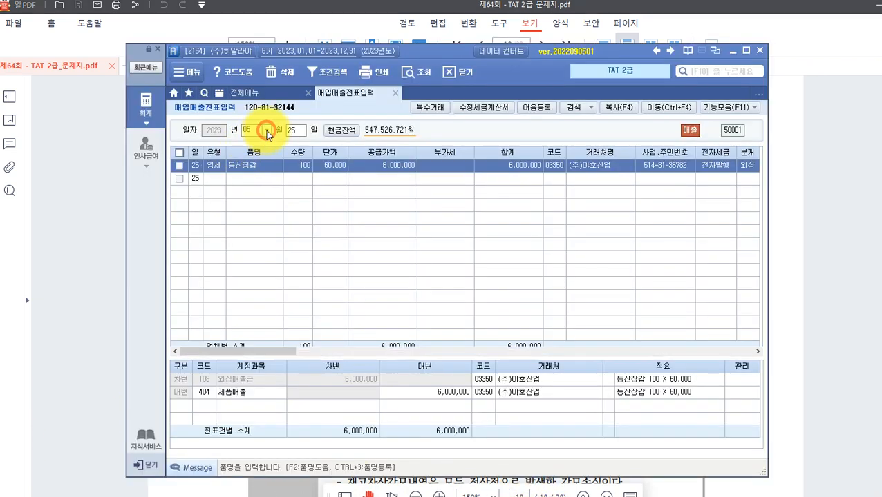
pyautogui.click(266, 130)
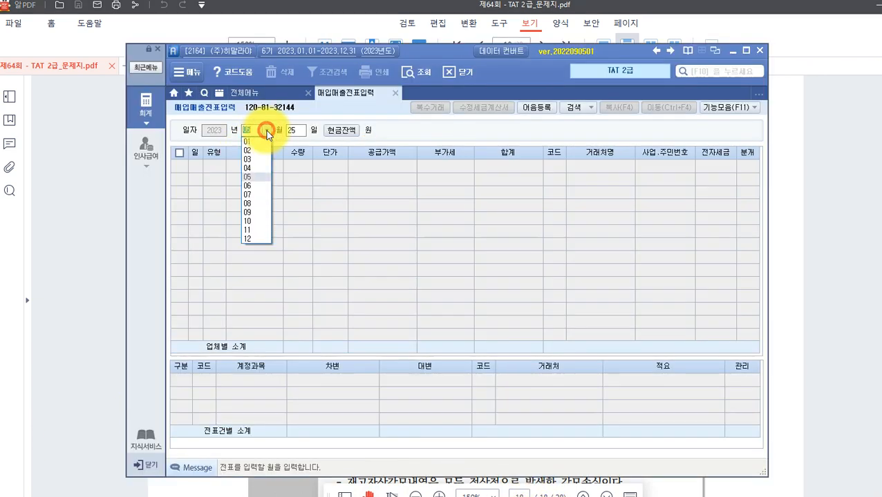
pyautogui.click(249, 239)
pyautogui.write('3')
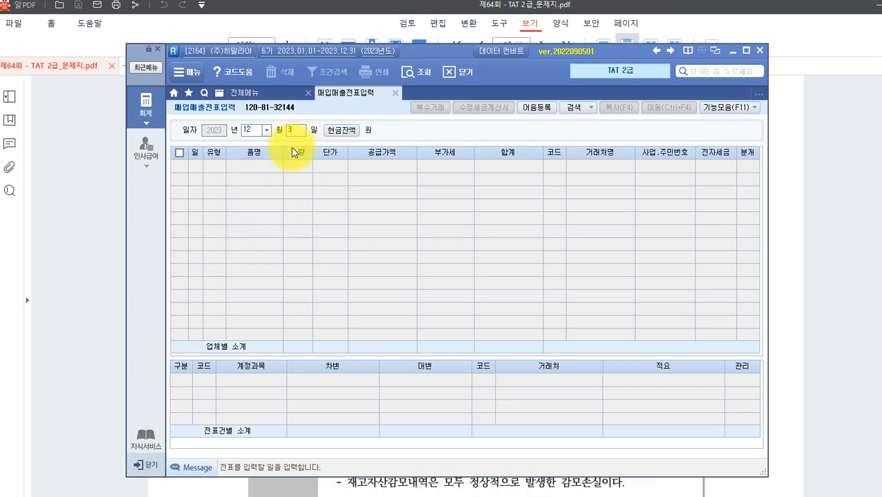
pyautogui.write('1')
pyautogui.press('Return')
pyautogui.press('Return')
pyautogui.write('3')
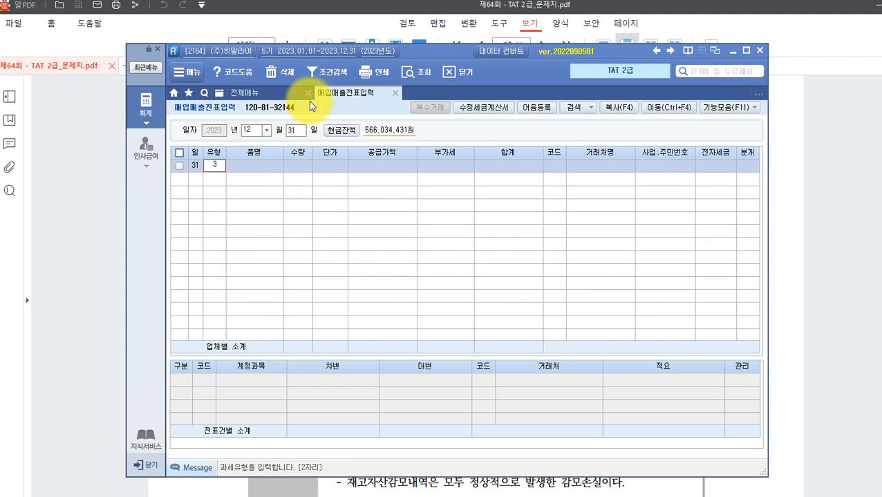
pyautogui.click(279, 185)
pyautogui.click(385, 220)
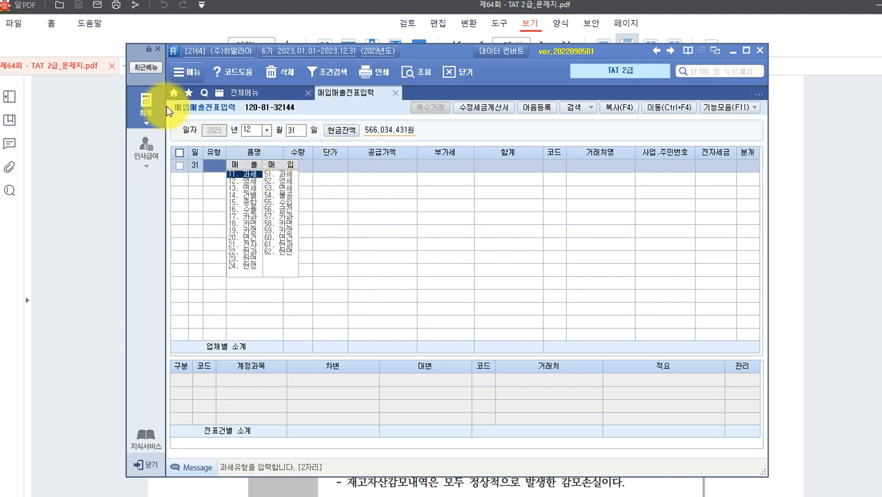
# Open 일반전표입력 from the full accounting menu with the month set to 12.
pyautogui.click(144, 104)
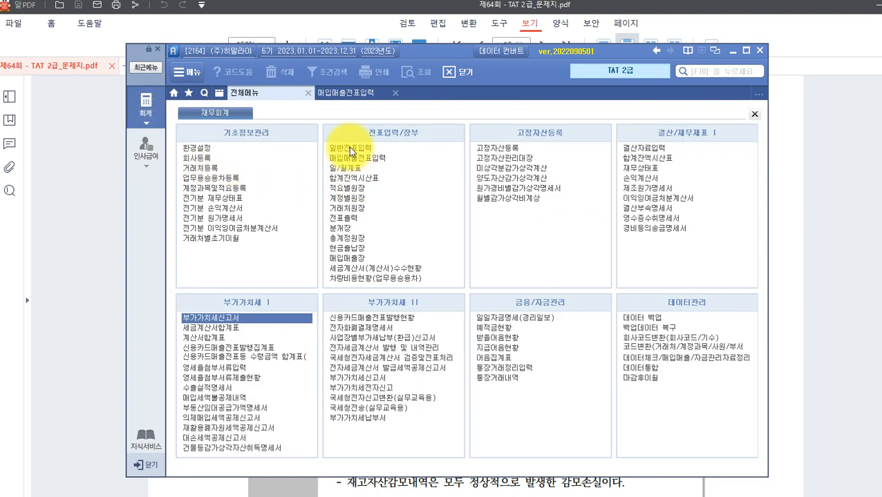
pyautogui.click(349, 147)
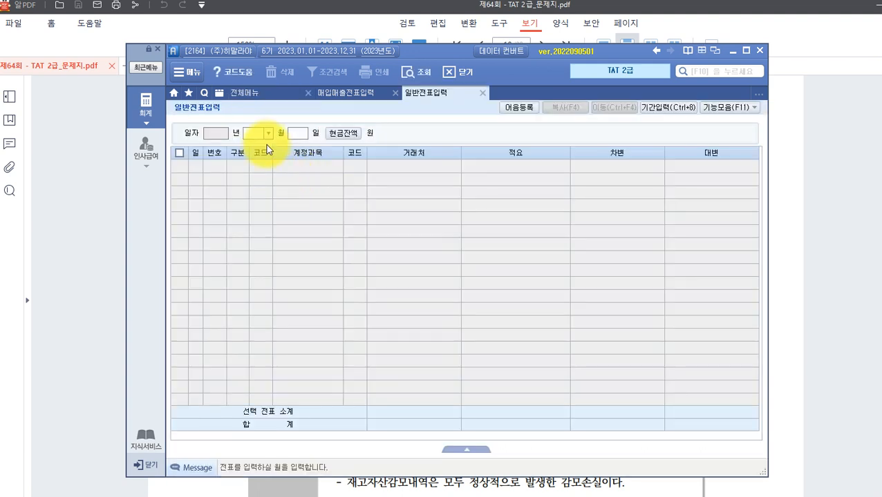
pyautogui.click(268, 132)
pyautogui.click(250, 241)
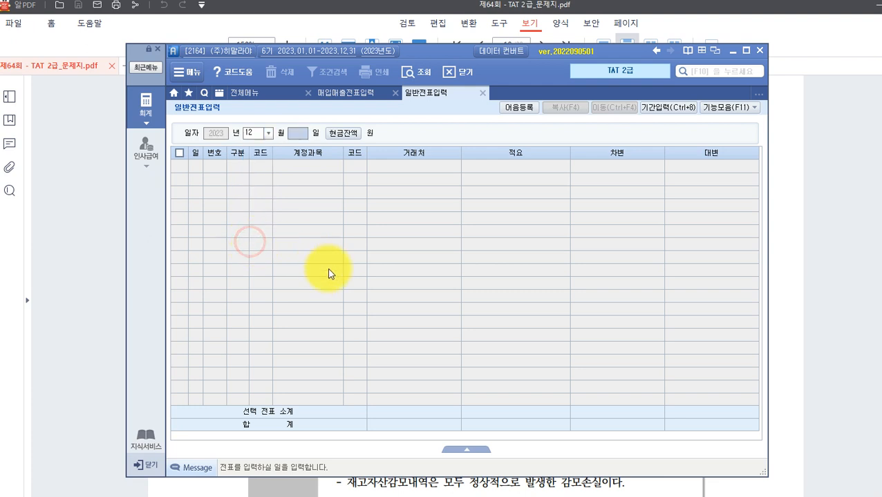
# Enter a December 31 debit of 3,000,000 to account 937 단기매매증권평가손.
pyautogui.write('31')
pyautogui.press('Return')
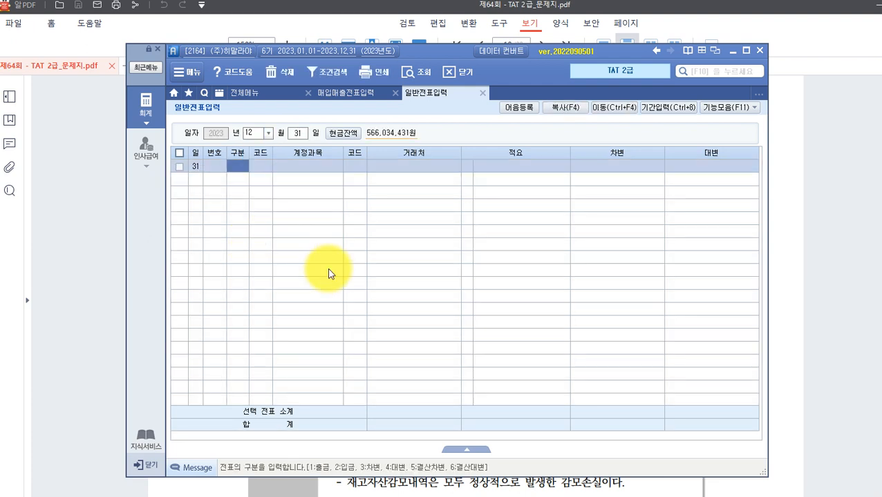
pyautogui.press('Return')
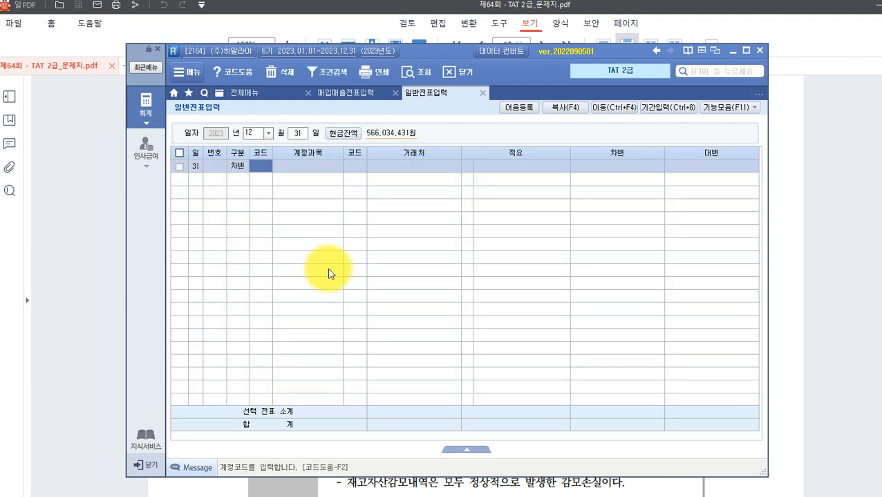
pyautogui.press('F2')
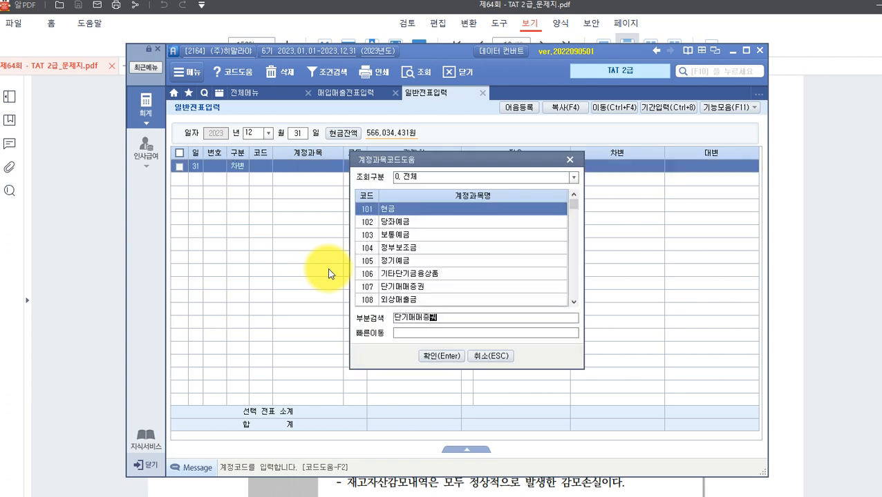
pyautogui.write('단기매매증권평가')
pyautogui.press('Return')
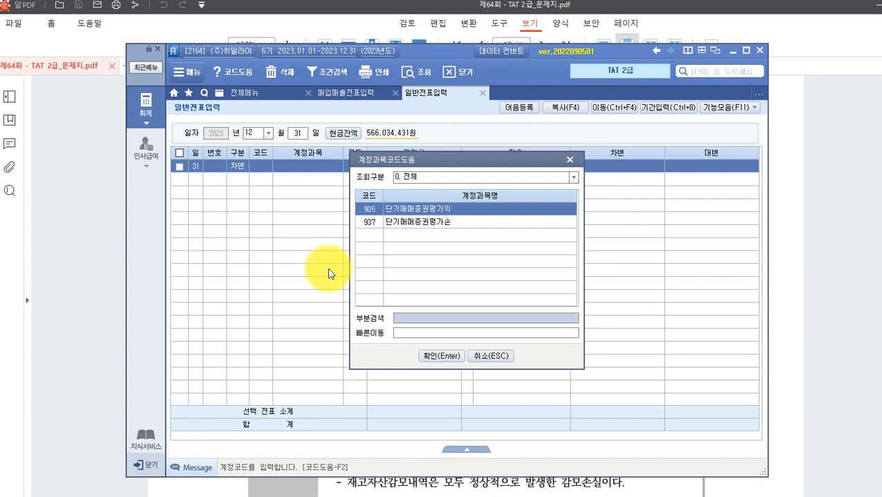
pyautogui.press('Down')
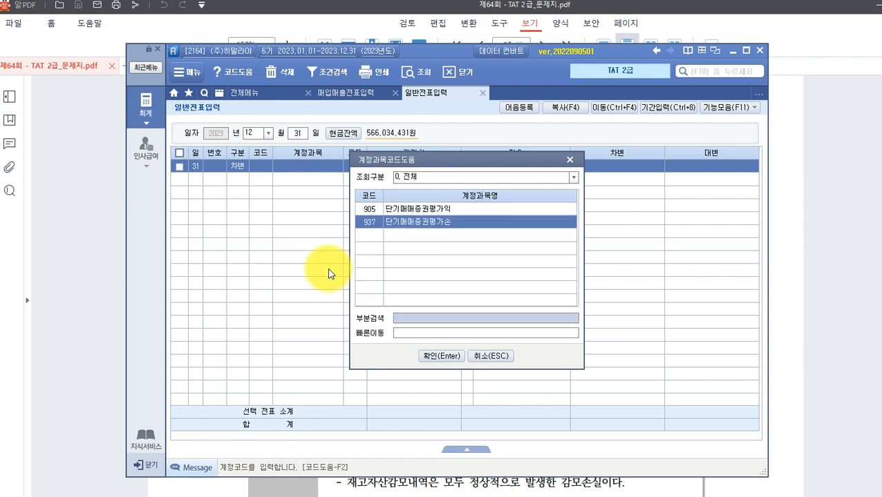
pyautogui.press('Return')
pyautogui.press('Return')
pyautogui.press('Return')
pyautogui.press('Return')
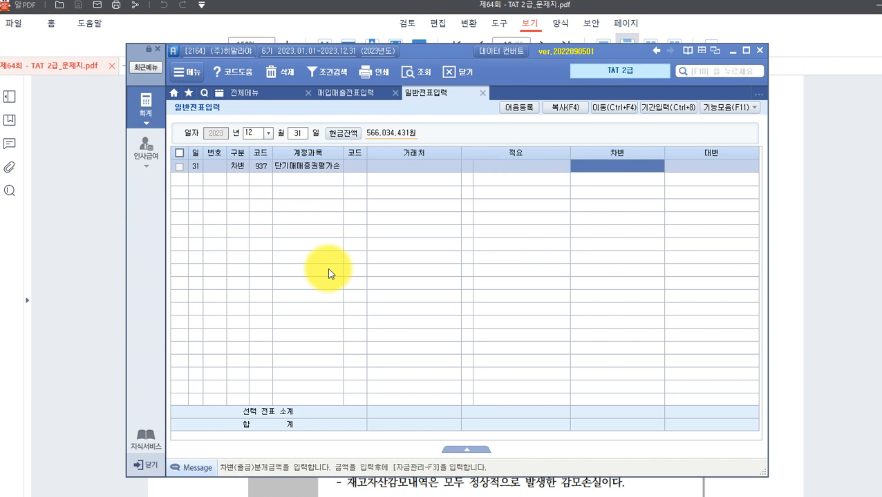
pyautogui.write('3000')
pyautogui.press('Return')
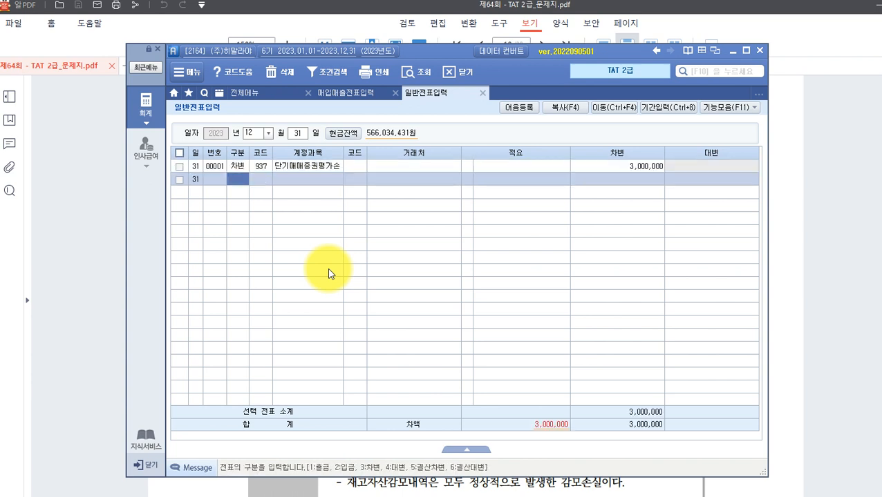
pyautogui.write('4')
pyautogui.press('Return')
# Credit account 107 단기매매증권 for 3,000,000 to balance the voucher.
pyautogui.write('107')
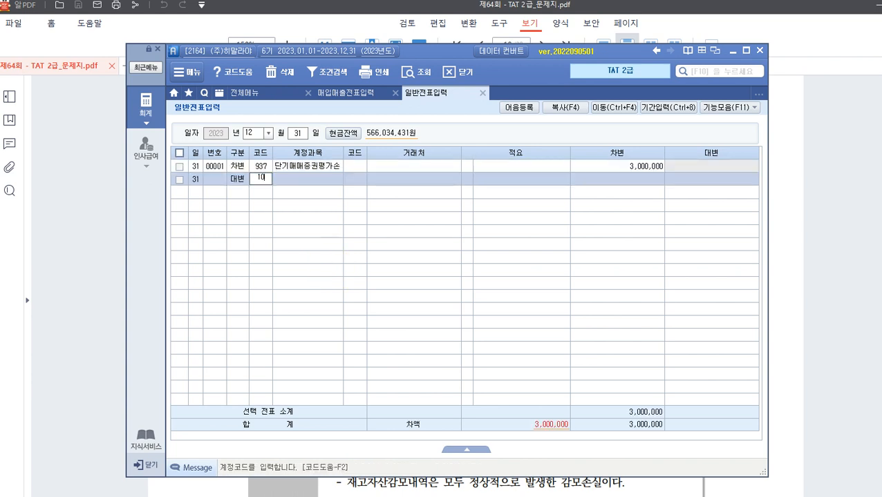
pyautogui.press('Return')
pyautogui.press('Return')
pyautogui.press('Return')
pyautogui.press('Return')
pyautogui.write('3')
pyautogui.press('Return')
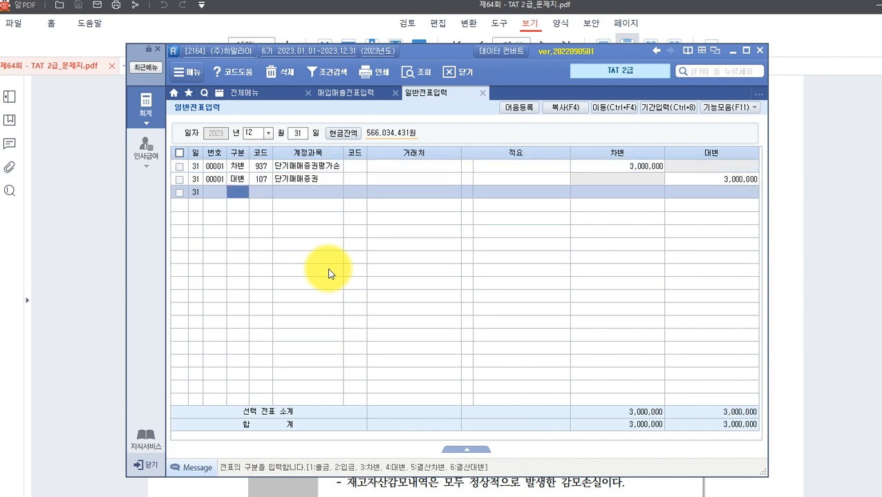
pyautogui.click(684, 179)
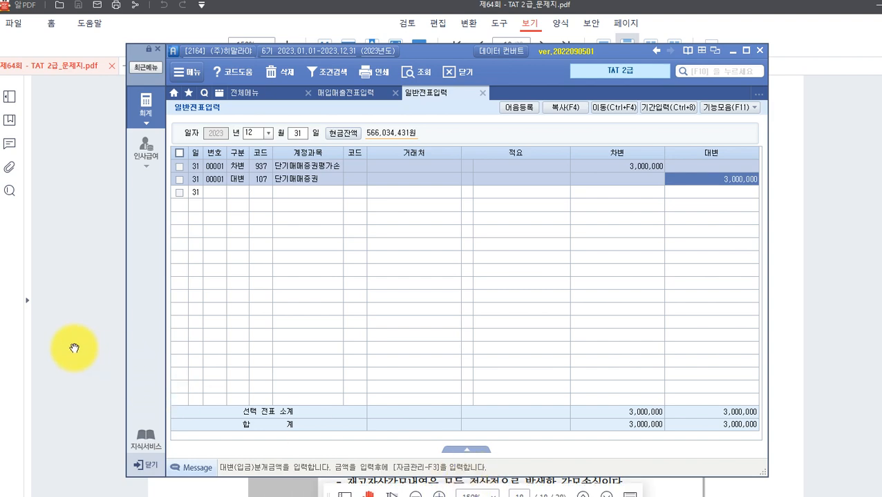
# Bring the exam PDF forward and scroll to the 자동결산 task.
pyautogui.click(72, 347)
pyautogui.scroll(-2, 230, 332)
pyautogui.scroll(-3, 231, 330)
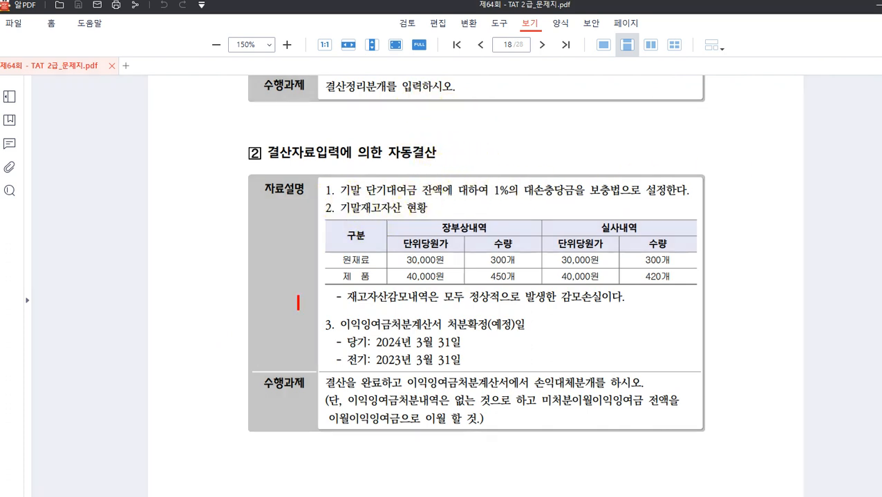
# Mark 단기대여금 and the 1% allowance rate in red, clear the marks, and return to Smart A.
pyautogui.moveTo(361, 180)
pyautogui.mouseDown()
pyautogui.moveTo(356, 197)
pyautogui.moveTo(424, 198)
pyautogui.mouseUp()
pyautogui.moveTo(489, 177)
pyautogui.mouseDown()
pyautogui.moveTo(495, 194)
pyautogui.moveTo(511, 198)
pyautogui.moveTo(624, 199)
pyautogui.mouseUp()
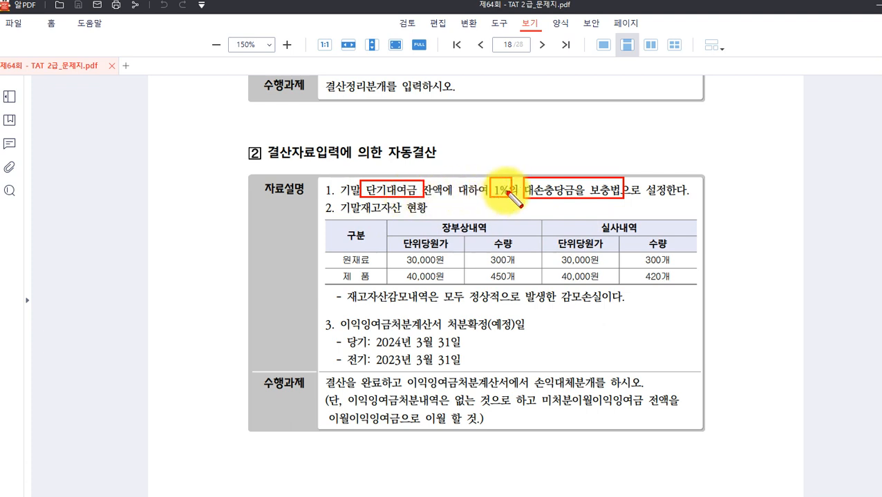
pyautogui.press('Escape')
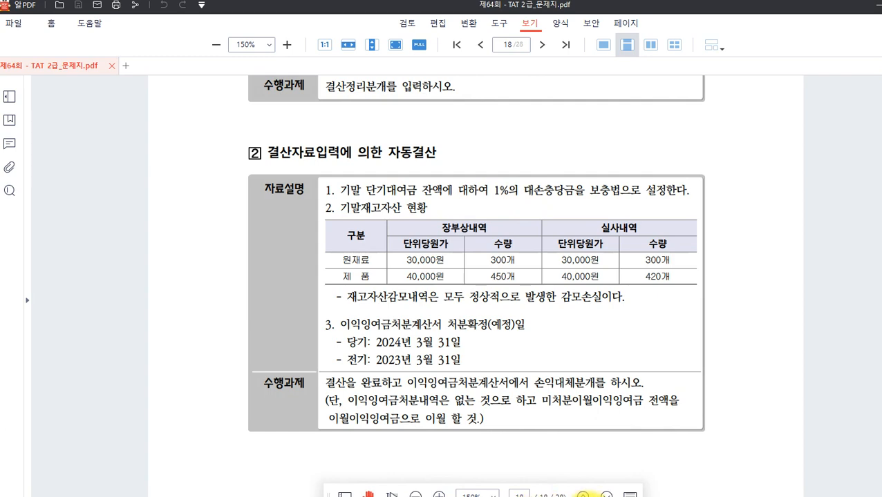
pyautogui.hotkey('alt', 'Tab')
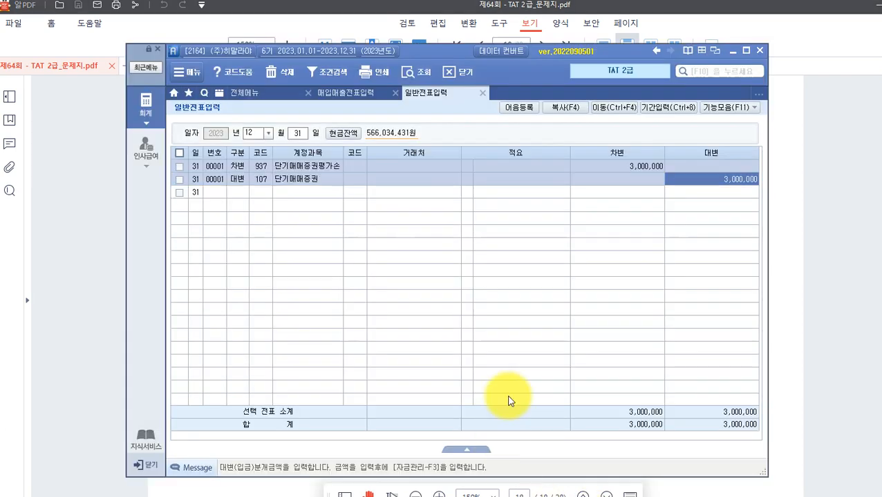
# Open the December 2023 재무상태표 and check the 단기대여금 balance of 10,000,000.
pyautogui.click(146, 114)
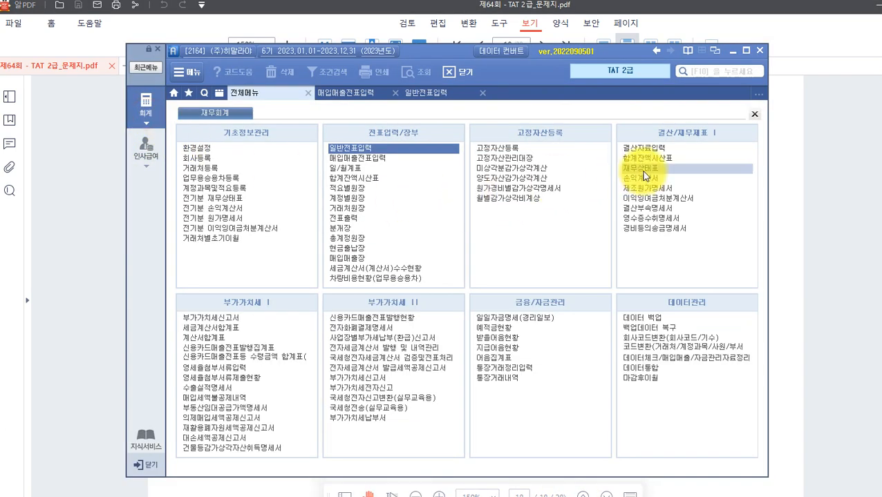
pyautogui.click(643, 172)
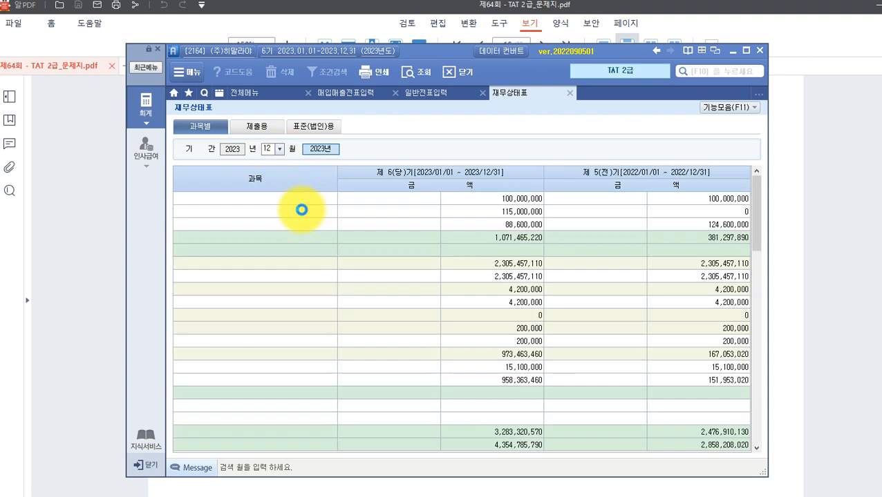
pyautogui.click(467, 298)
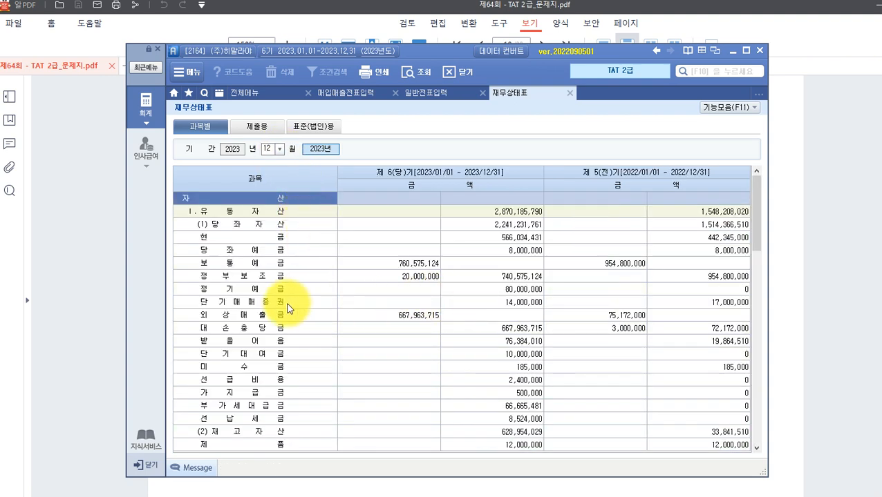
pyautogui.click(257, 302)
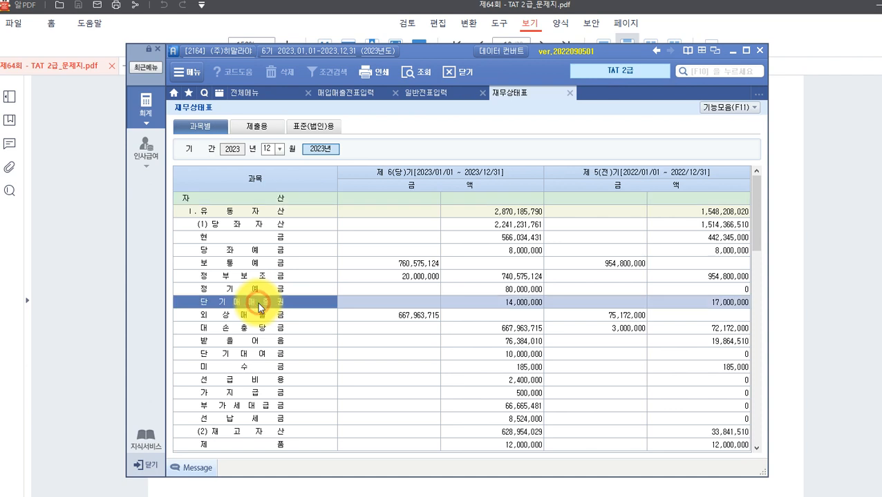
pyautogui.click(254, 353)
pyautogui.click(489, 356)
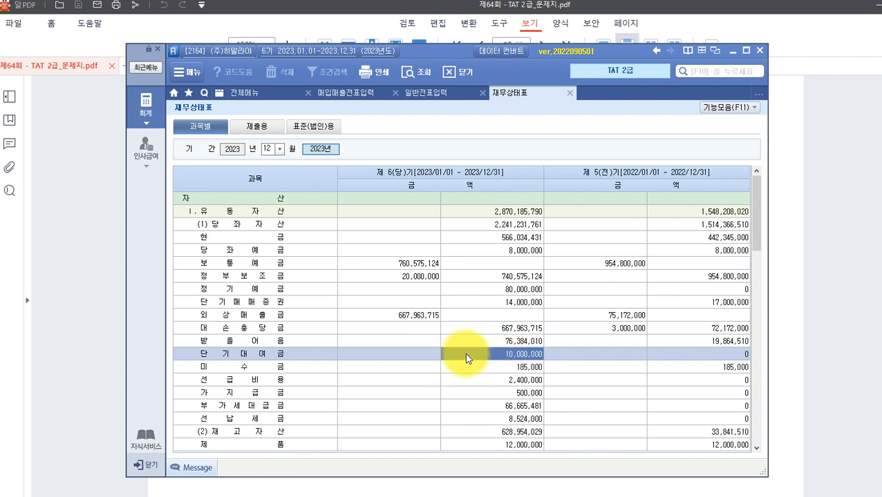
# Open 결산자료입력 for months 01–12 of 2023 and select the 단기대여금 bad-debt row.
pyautogui.click(150, 108)
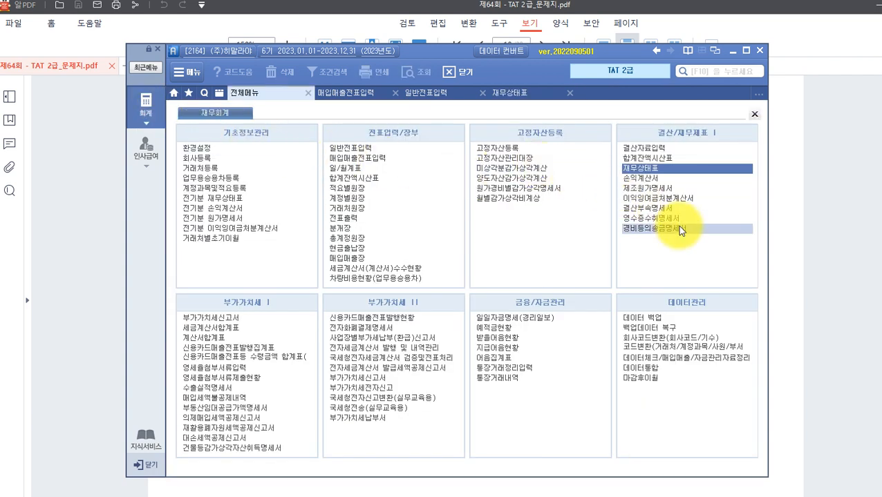
pyautogui.click(634, 148)
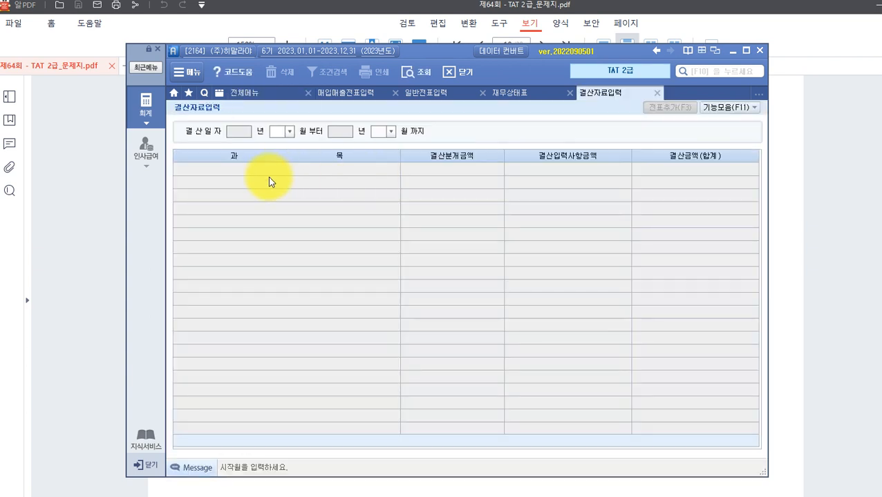
pyautogui.click(285, 133)
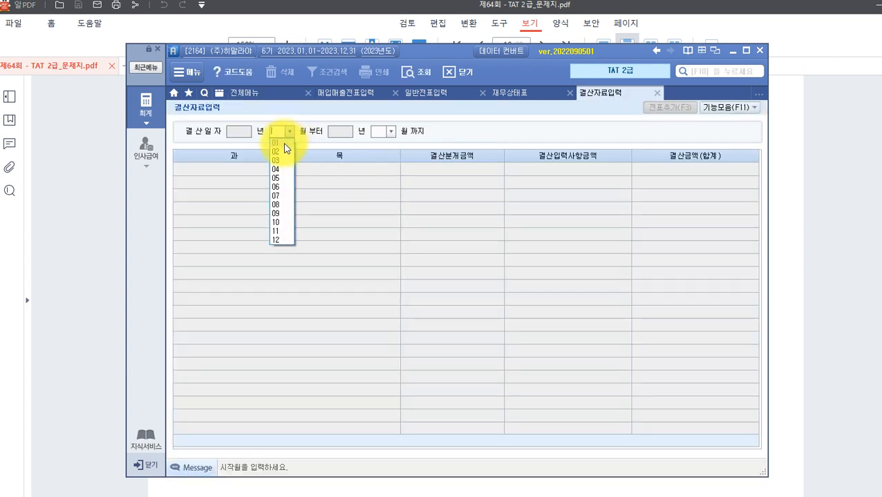
pyautogui.click(284, 145)
pyautogui.click(389, 131)
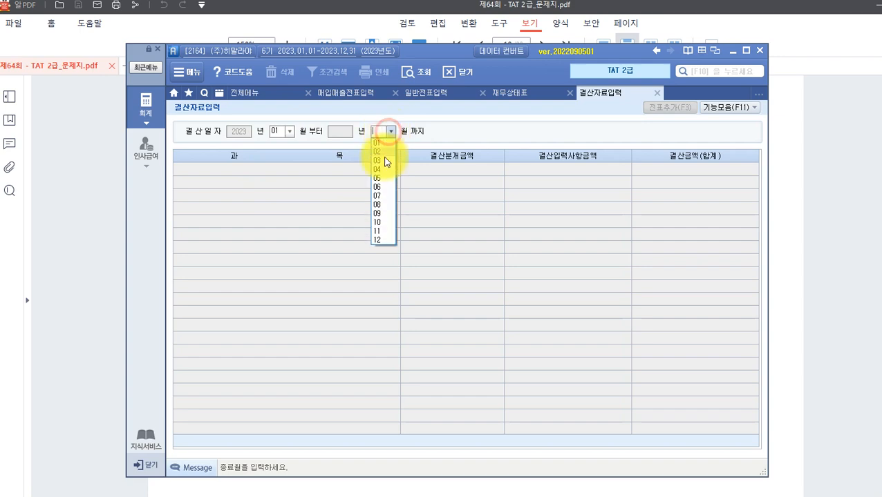
pyautogui.click(379, 239)
pyautogui.scroll(-10, 374, 235)
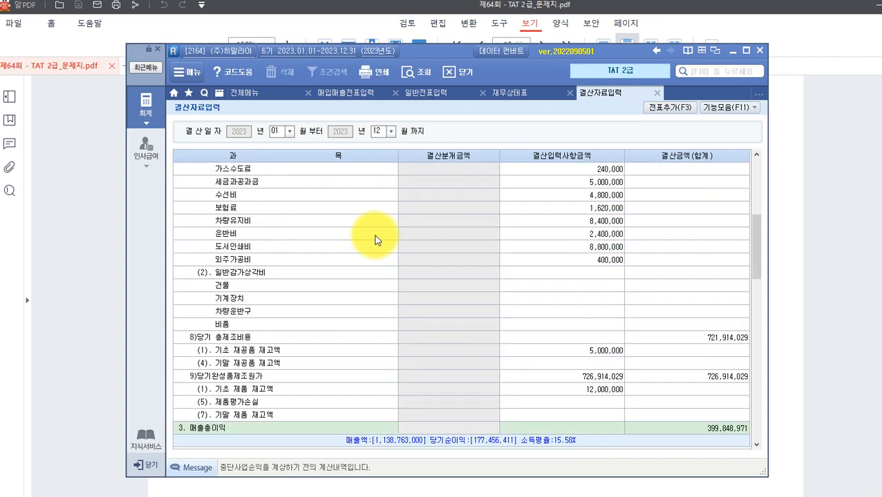
pyautogui.scroll(-9, 372, 238)
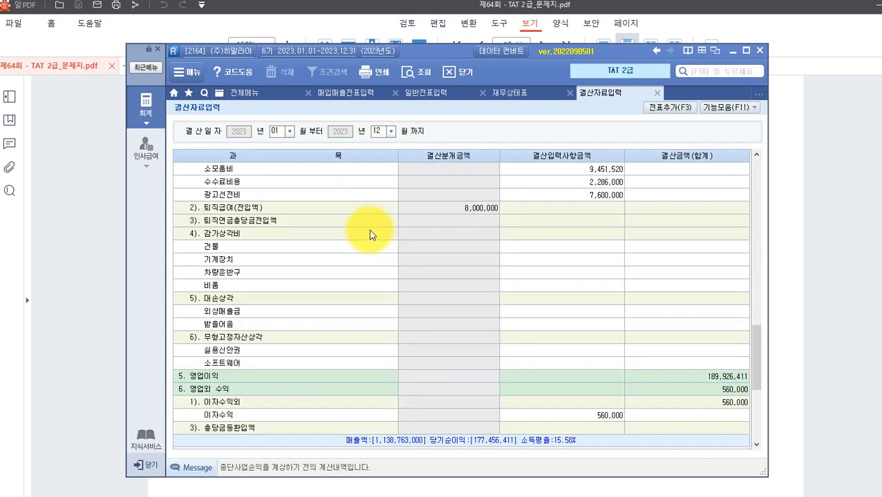
pyautogui.scroll(-9, 369, 233)
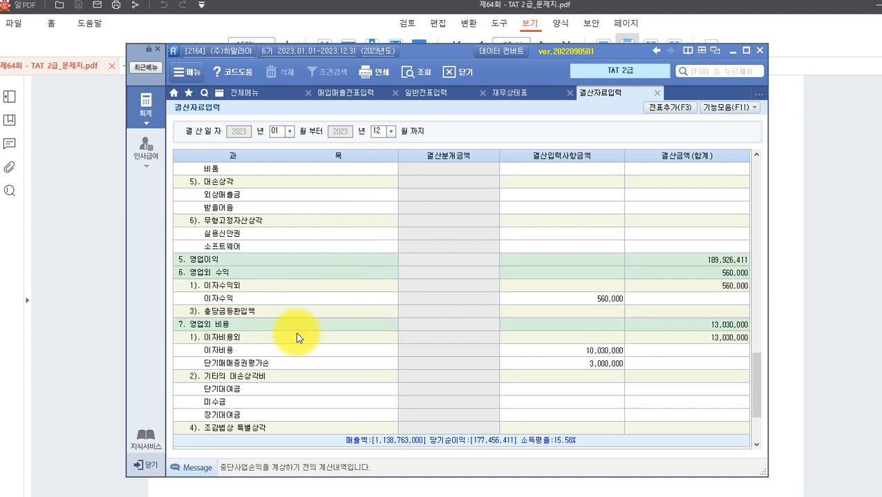
pyautogui.click(253, 389)
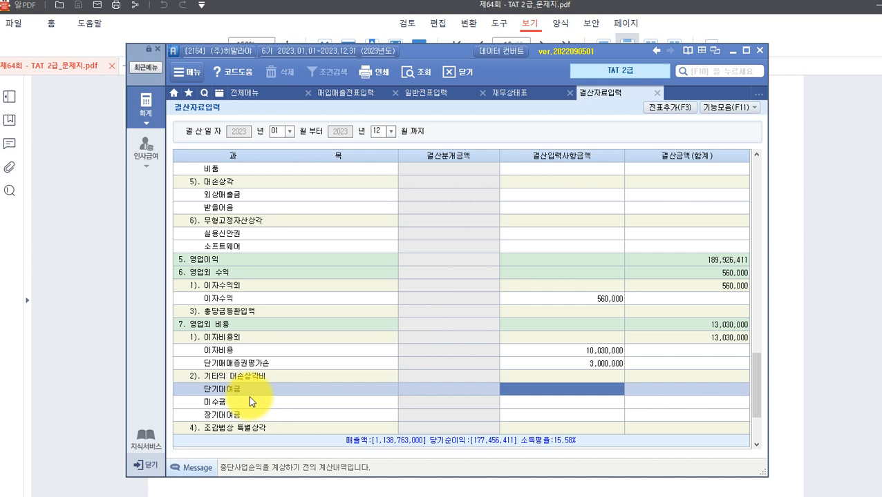
# Enter 100,000 대손상각비 for 단기대여금, raising 영업외비용 to 13,130,000, then return to the PDF.
pyautogui.click(539, 388)
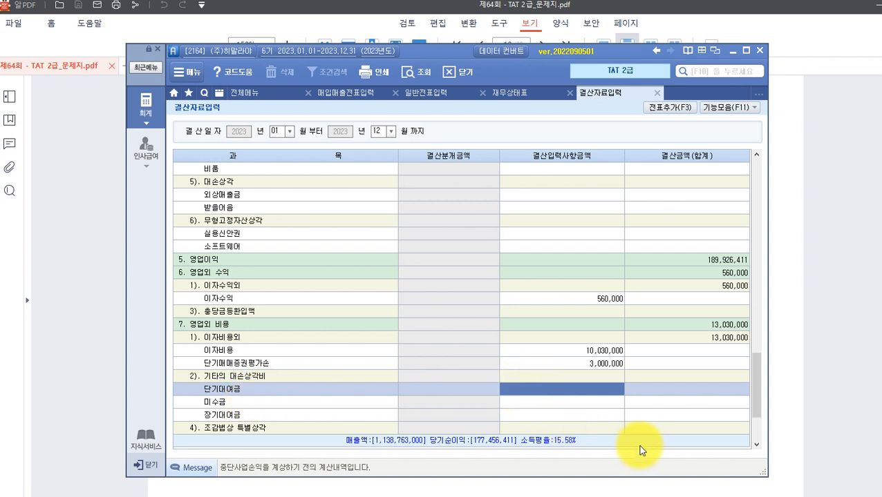
pyautogui.write('100,000')
pyautogui.press('Return')
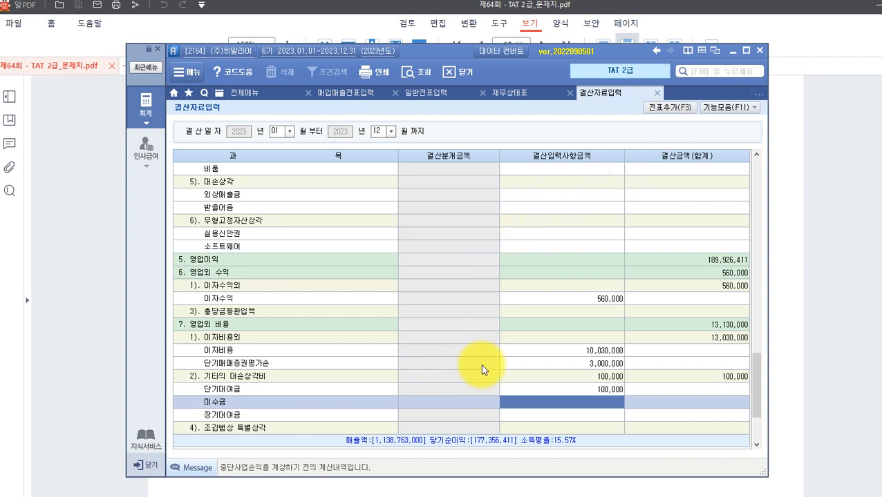
pyautogui.click(82, 270)
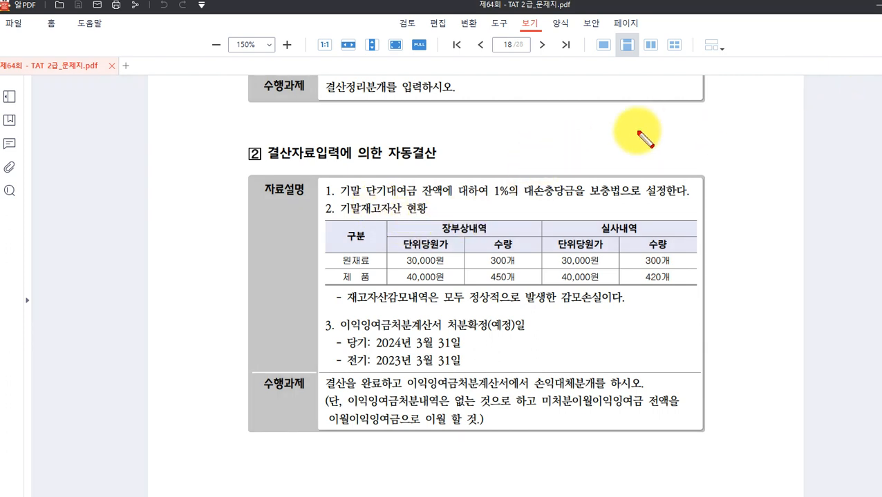
# Box 단기대여금 and note (차) 기타의 대손상각비 100,000 / (대) 대손충당금 100,000 above section 2.
pyautogui.moveTo(361, 181); pyautogui.dragTo(419, 199)
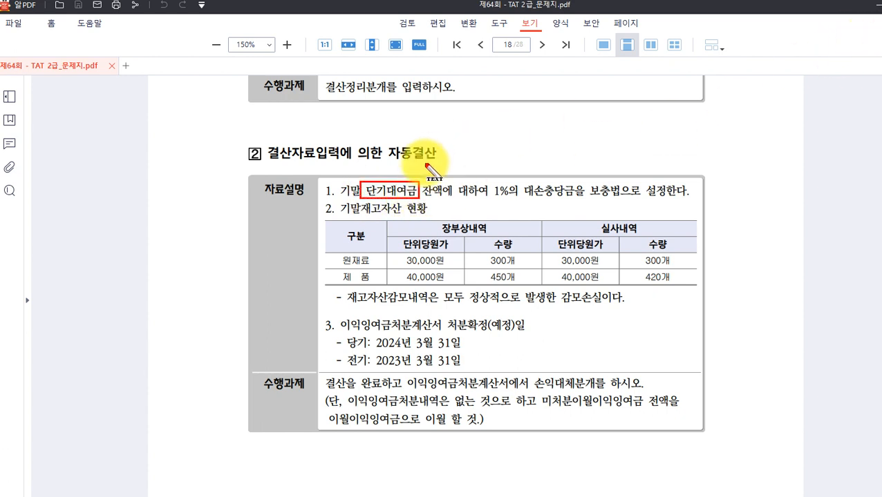
pyautogui.click(413, 129)
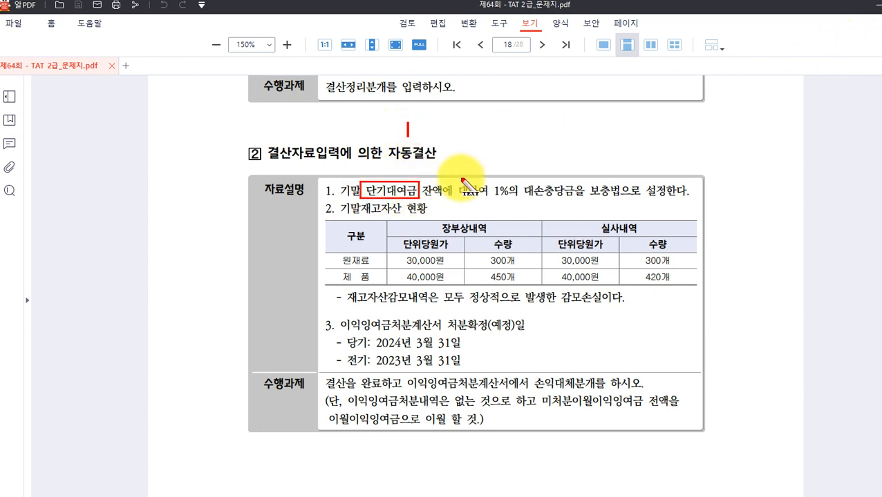
pyautogui.write('기타채구')
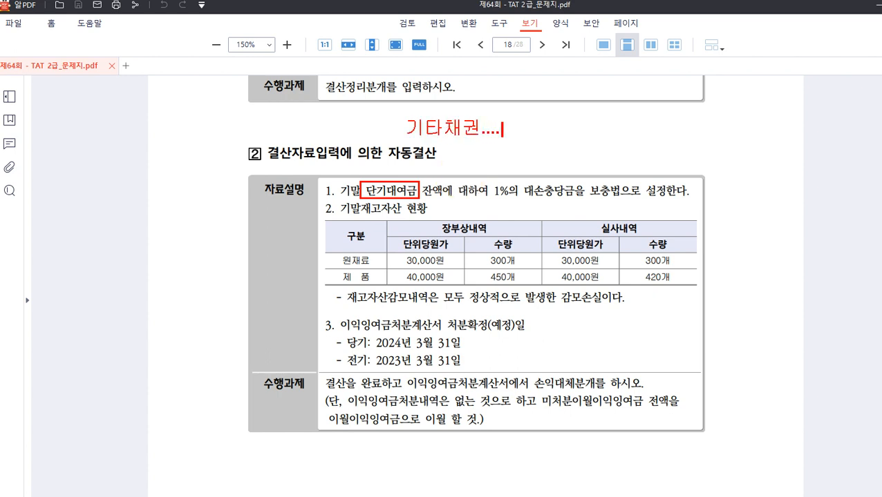
pyautogui.write('....(차) 기타의')
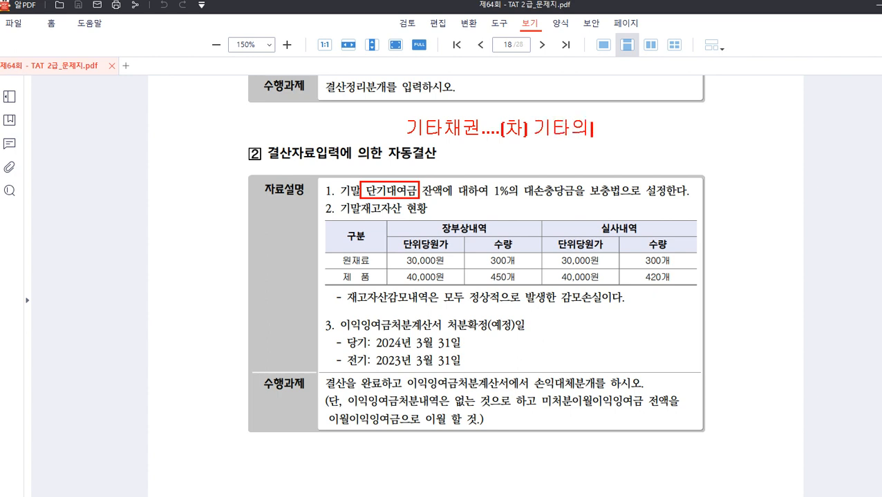
pyautogui.write(' 대손')
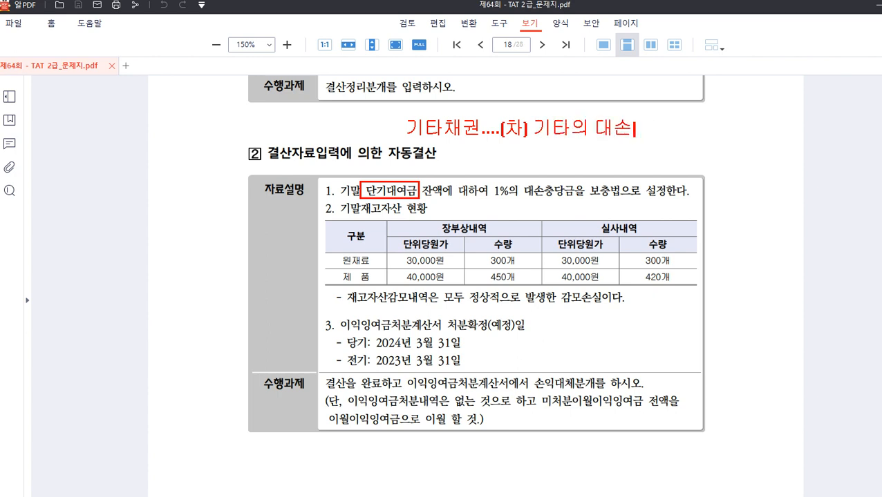
pyautogui.write('상각비')
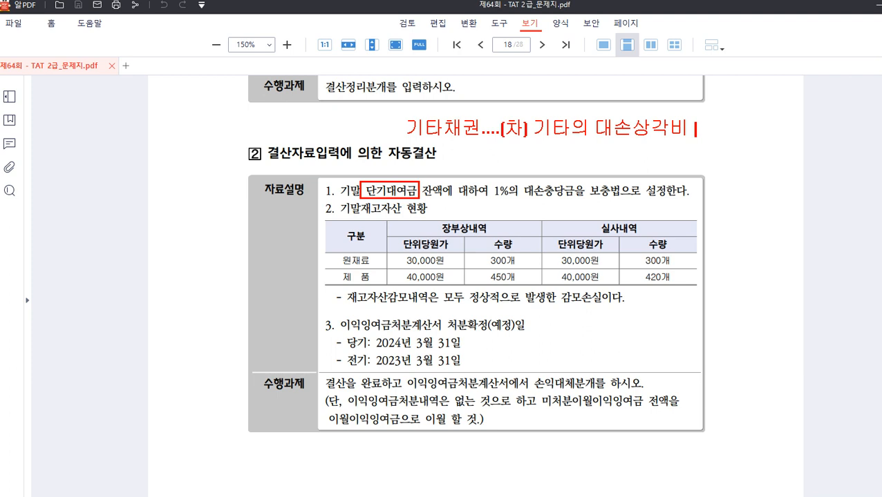
pyautogui.write(' 100,000')
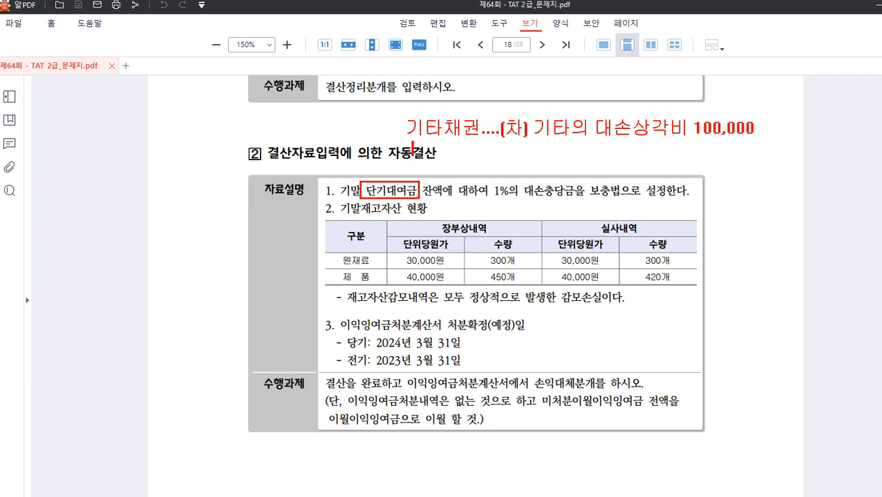
pyautogui.write('(대) 대손충다')
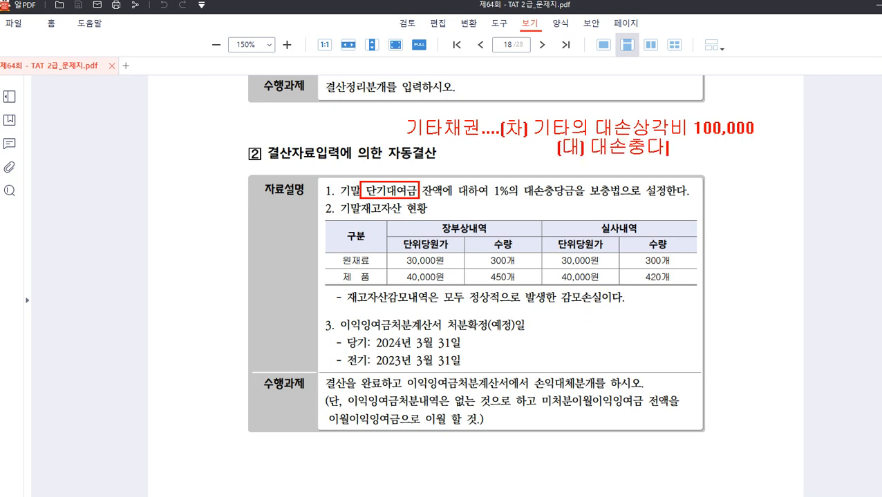
pyautogui.write('ㅇ그')
pyautogui.write('ㅁ 100,000')
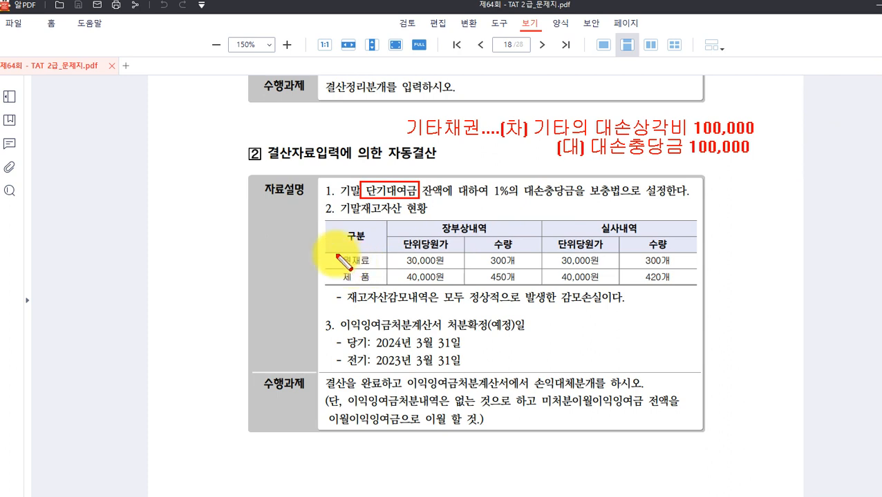
# Box the 원재료 row figures on the exam page and note 9,000,000 beside them.
pyautogui.moveTo(336, 252)
pyautogui.mouseDown()
pyautogui.moveTo(380, 266)
pyautogui.moveTo(448, 268)
pyautogui.moveTo(577, 257)
pyautogui.moveTo(689, 265)
pyautogui.mouseUp()
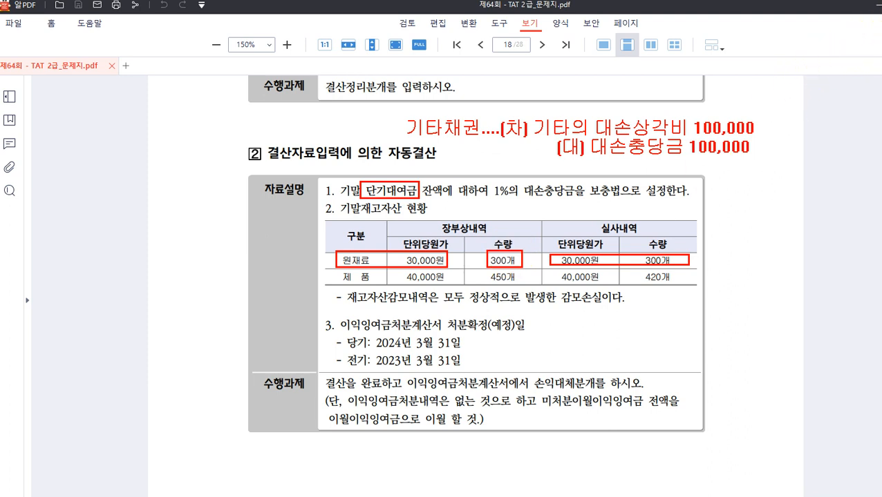
pyautogui.click(713, 261)
pyautogui.write('9,000,000')
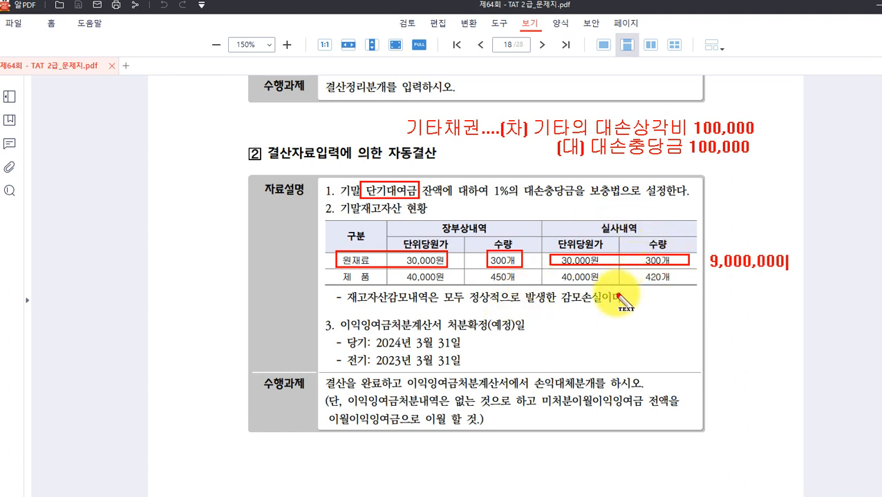
# Clear all red annotations and return to Smart A's 결산자료입력 screen.
pyautogui.press('Escape')
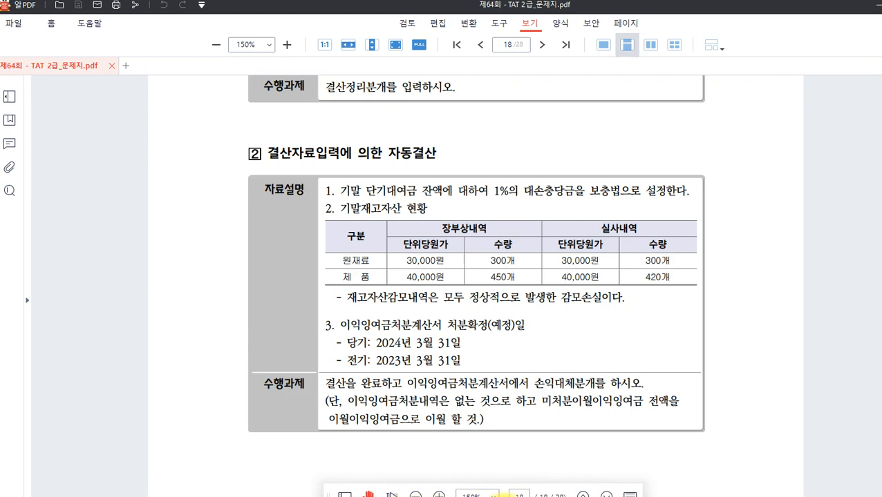
pyautogui.hotkey('alt', 'Tab')
pyautogui.scroll(15, 270, 225)
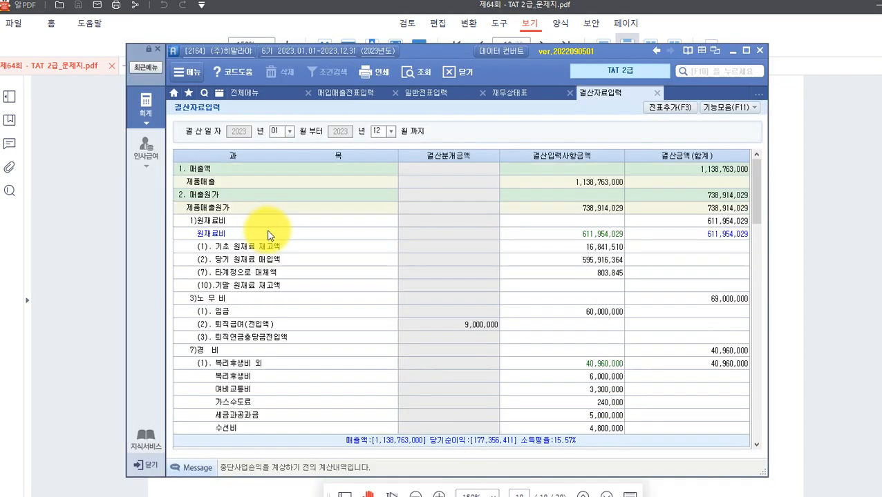
# Enter 9,000,000 as (10) 기말 원재료 재고액 in 결산자료입력, then return to the exam PDF.
pyautogui.click(511, 286)
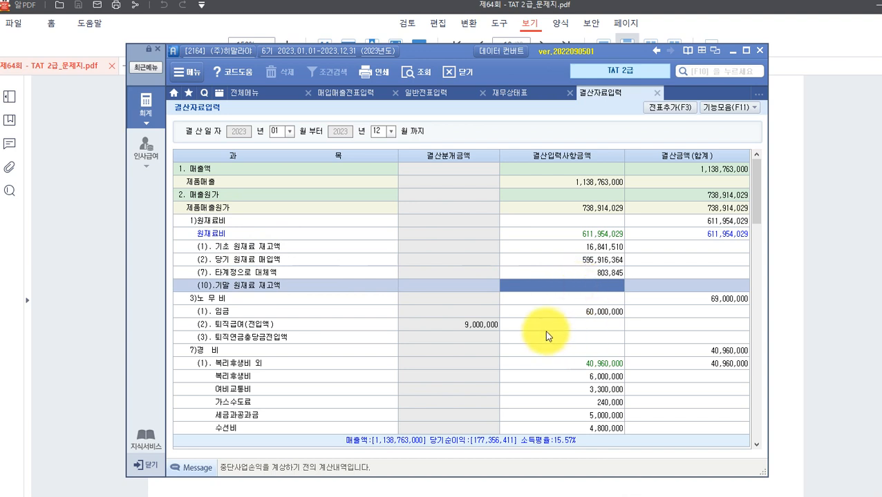
pyautogui.write('5,000,000')
pyautogui.press('Return')
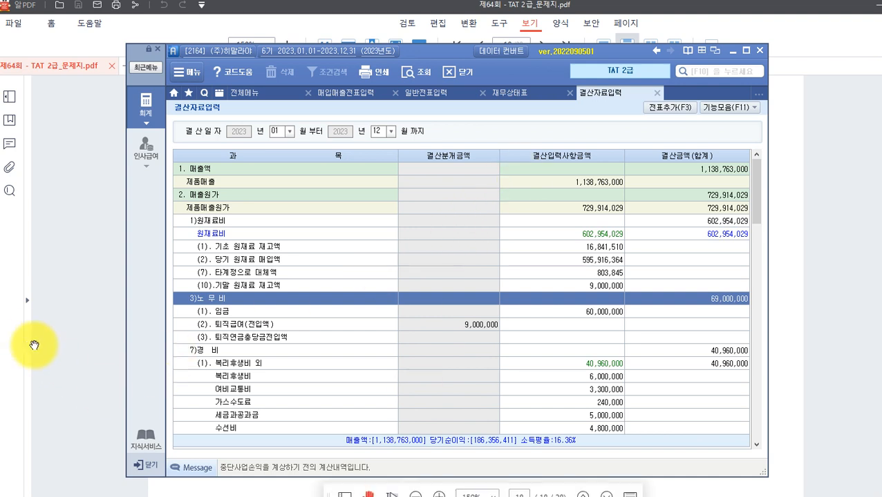
pyautogui.click(57, 326)
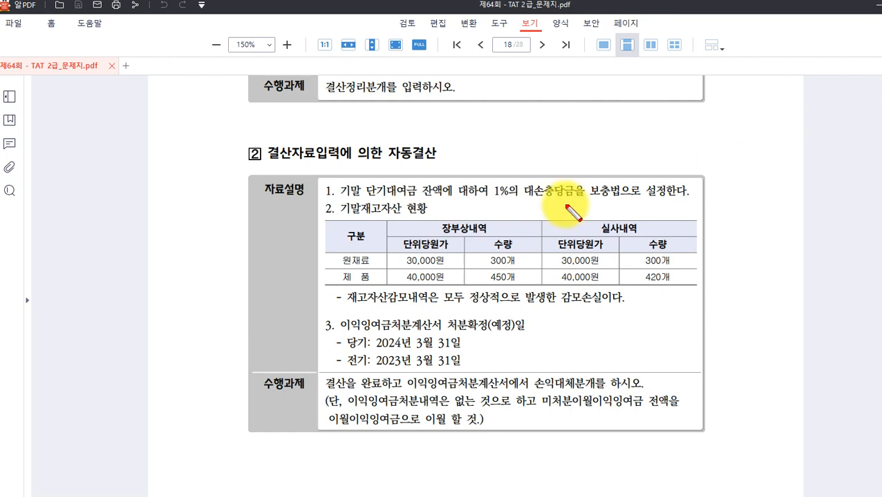
# Box the 제품 row's book and actual 40,000원 costs and headers, linking 450개 with 420개.
pyautogui.moveTo(391, 271)
pyautogui.mouseDown()
pyautogui.moveTo(445, 286)
pyautogui.moveTo(519, 285)
pyautogui.mouseUp()
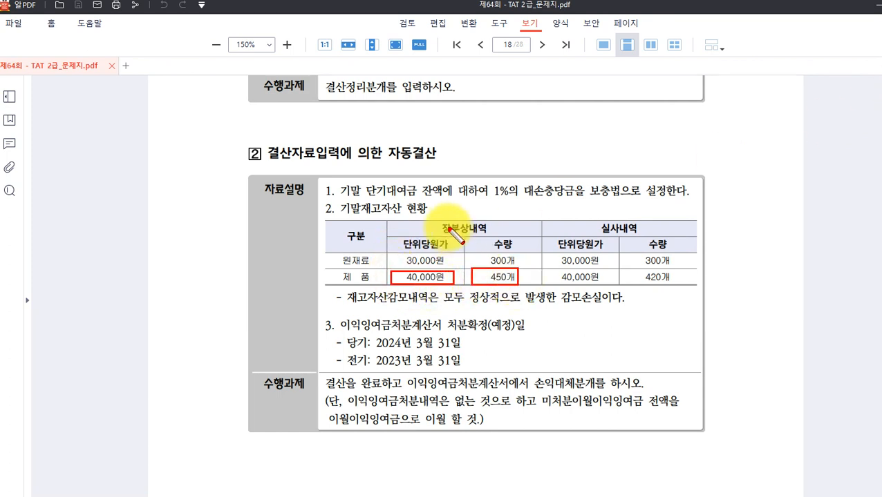
pyautogui.moveTo(439, 221); pyautogui.dragTo(462, 237)
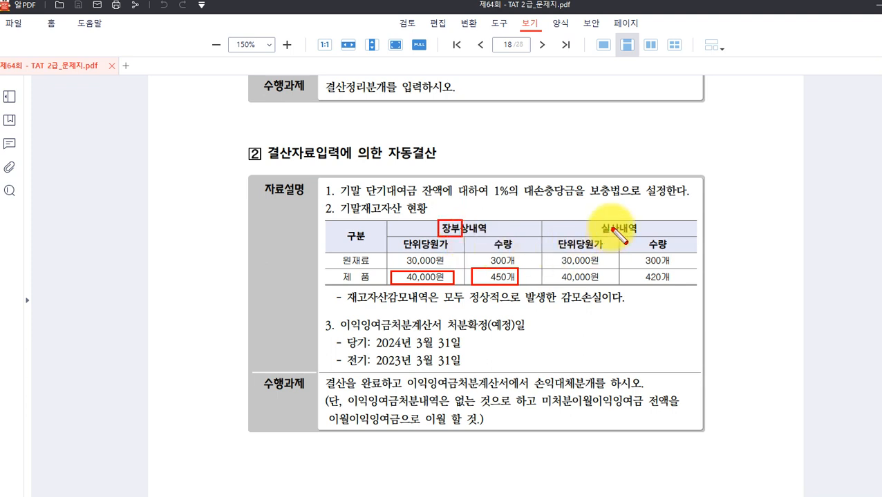
pyautogui.moveTo(598, 219); pyautogui.dragTo(620, 237)
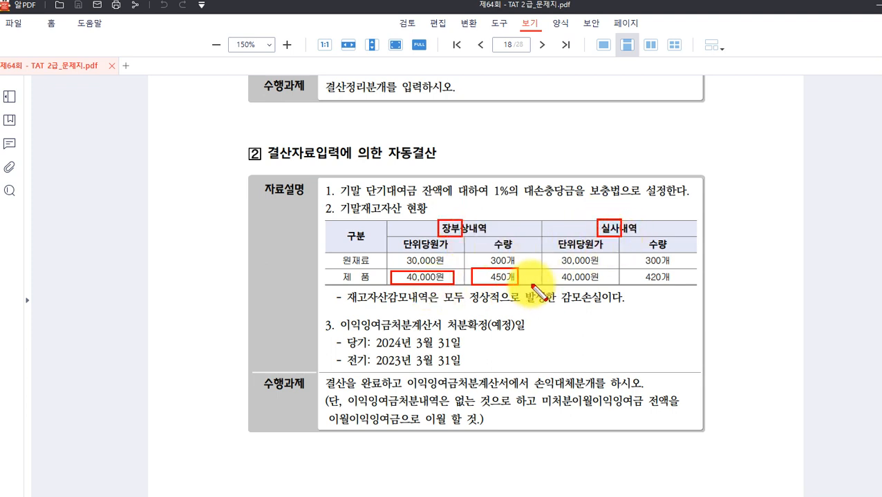
pyautogui.moveTo(556, 270)
pyautogui.mouseDown()
pyautogui.moveTo(599, 285)
pyautogui.moveTo(676, 286)
pyautogui.mouseUp()
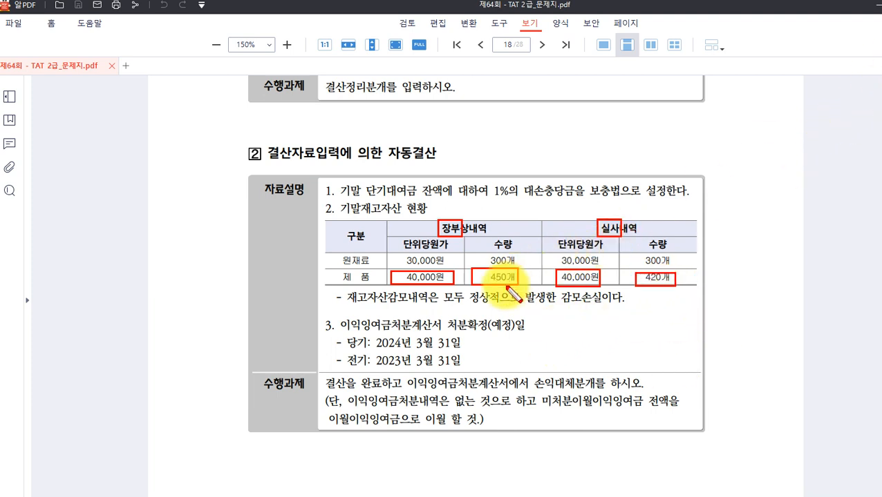
pyautogui.moveTo(504, 283)
pyautogui.mouseDown()
pyautogui.moveTo(568, 306)
pyautogui.moveTo(660, 302)
pyautogui.moveTo(658, 286)
pyautogui.mouseUp()
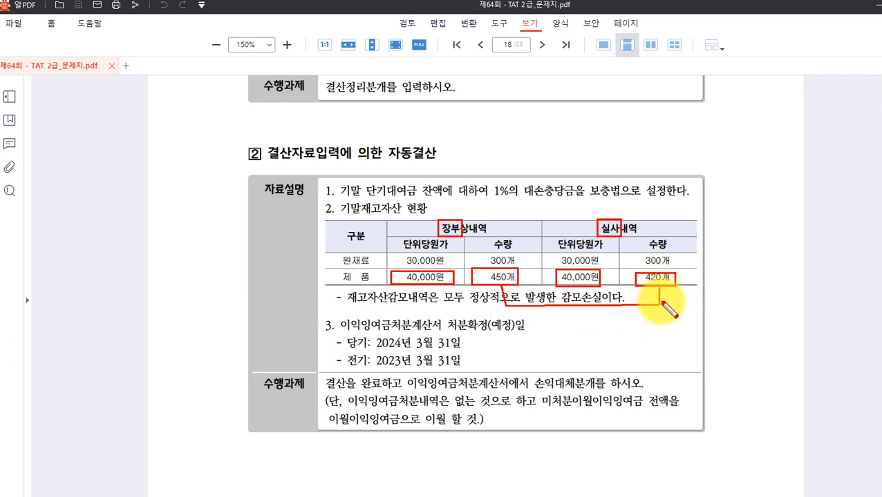
# Add red notes '30개 -> 재고자산감모손실....' and '16,800,000' beside the inventory table.
pyautogui.click(570, 320)
pyautogui.write('30개')
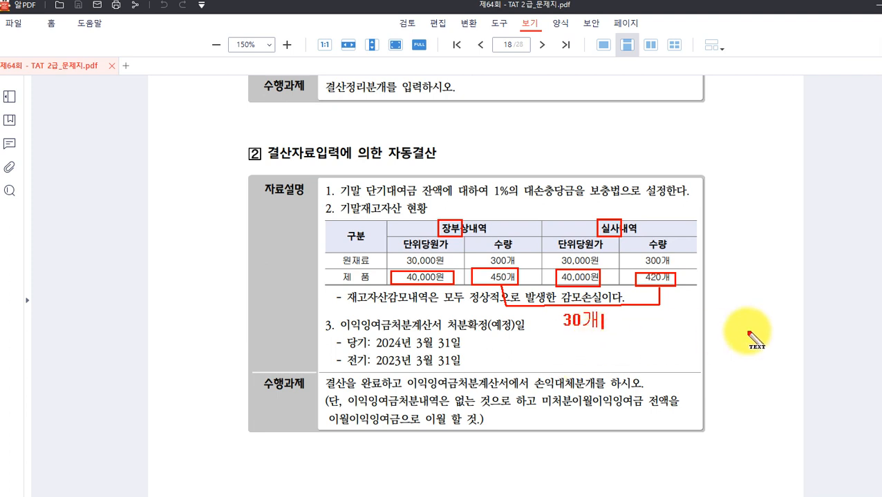
pyautogui.write(' -')
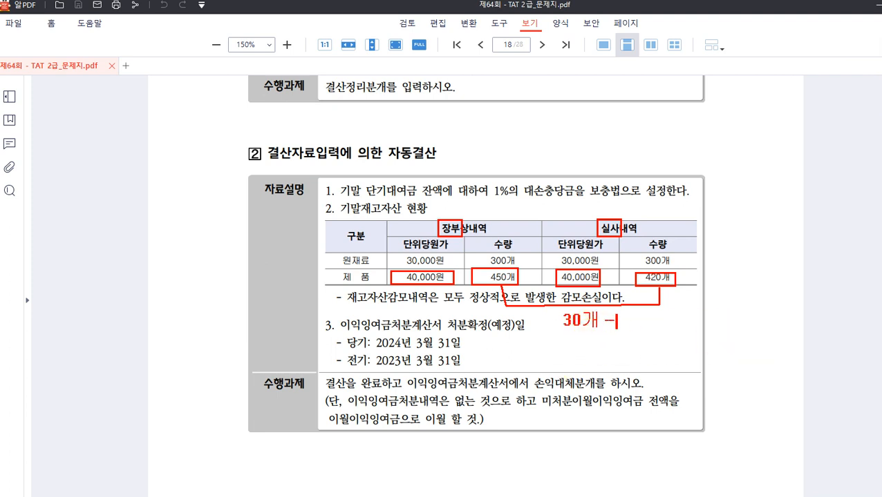
pyautogui.write('>')
pyautogui.write(' 재')
pyautogui.write('고자산가')
pyautogui.write('감모손ㄹ')
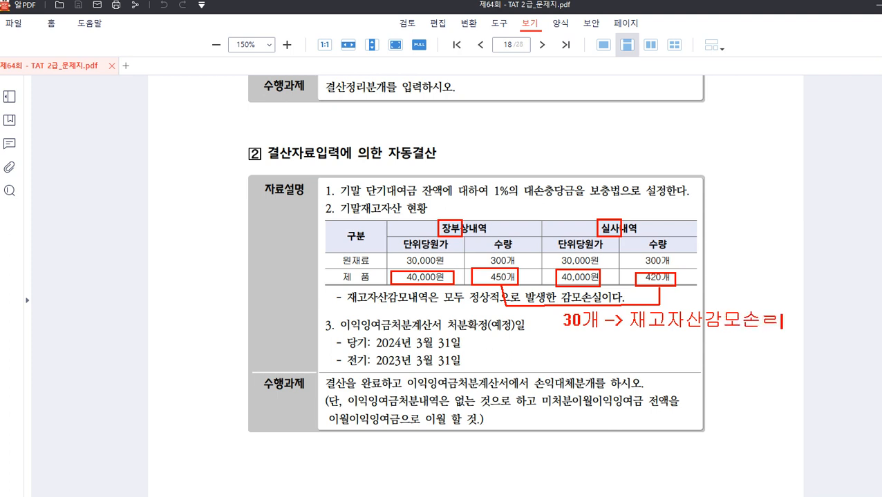
pyautogui.press('BackSpace')
pyautogui.write('실....')
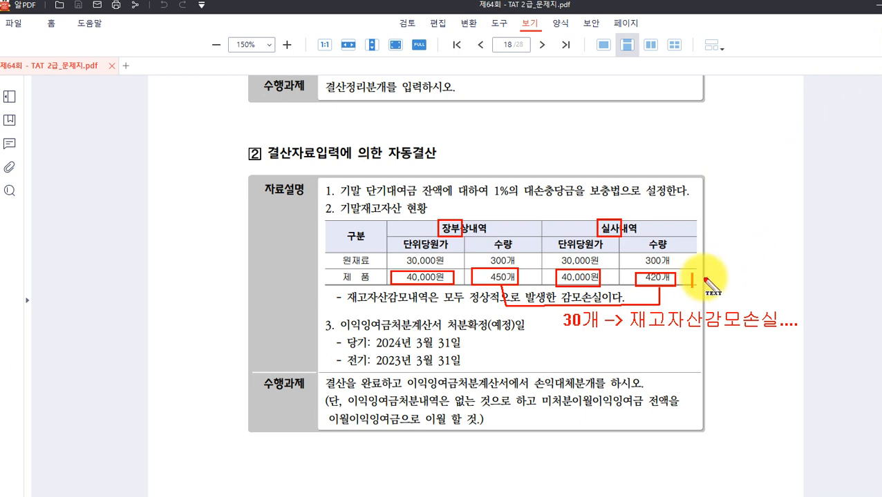
pyautogui.click(690, 279)
pyautogui.write('16,80')
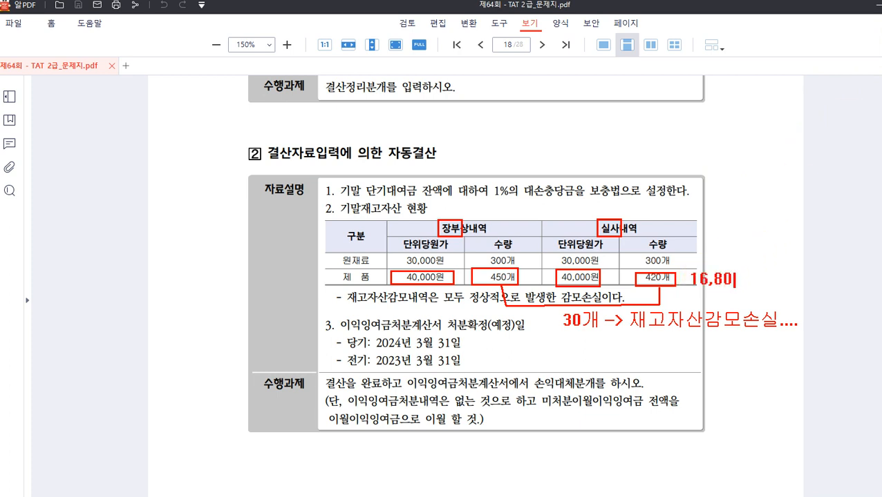
pyautogui.write('0,000')
# Note 18,000,000 below the 제품 row's book figures and circle the 16,800,000 note.
pyautogui.click(358, 306)
pyautogui.write('18,000,000')
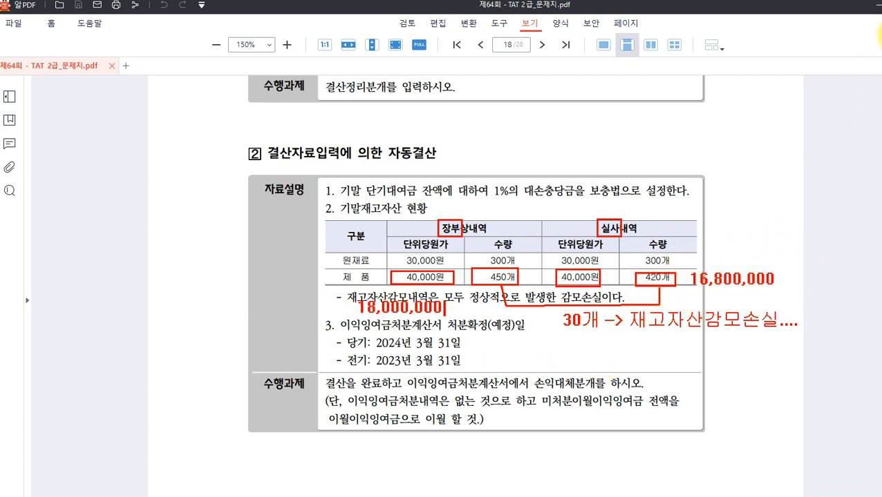
pyautogui.moveTo(763, 261)
pyautogui.mouseDown()
pyautogui.moveTo(688, 277)
pyautogui.moveTo(736, 299)
pyautogui.moveTo(785, 306)
pyautogui.mouseUp()
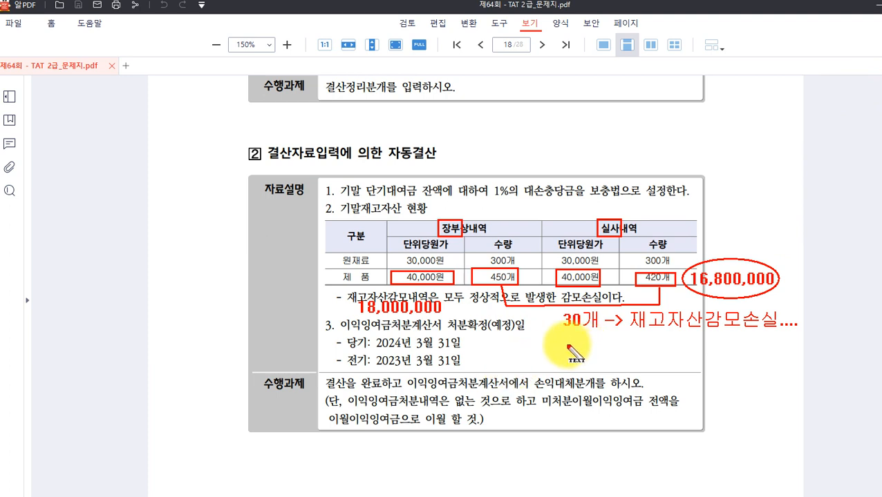
# Write the two-line 정상감모/비정상감모 classification note, then clear all ink from page 18.
pyautogui.moveTo(695, 377); pyautogui.dragTo(713, 378)
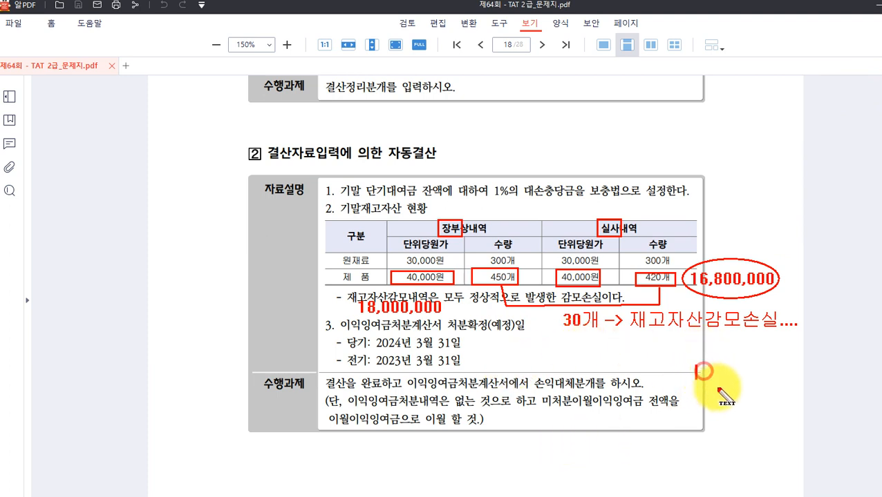
pyautogui.write('정상가')
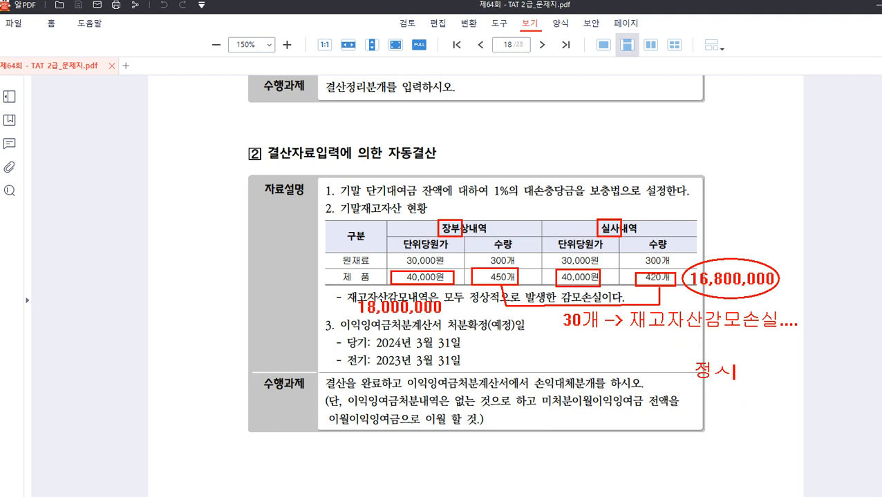
pyautogui.write('ㅁ모')
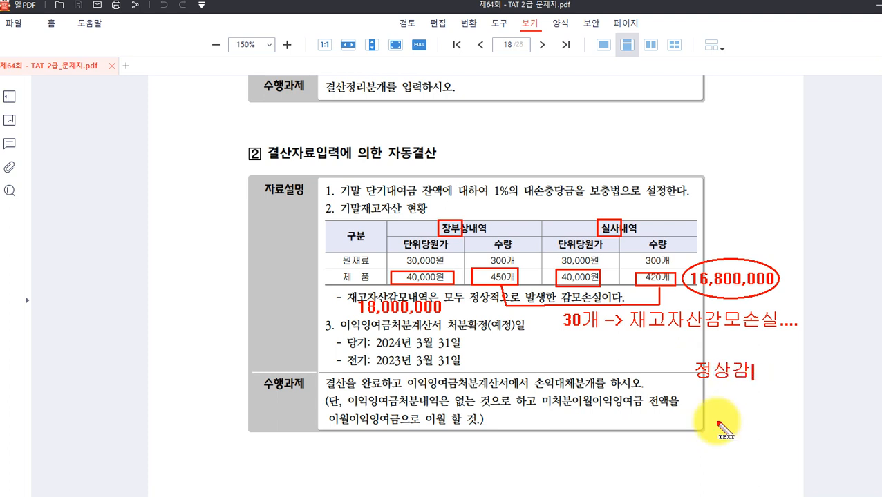
pyautogui.write(' -')
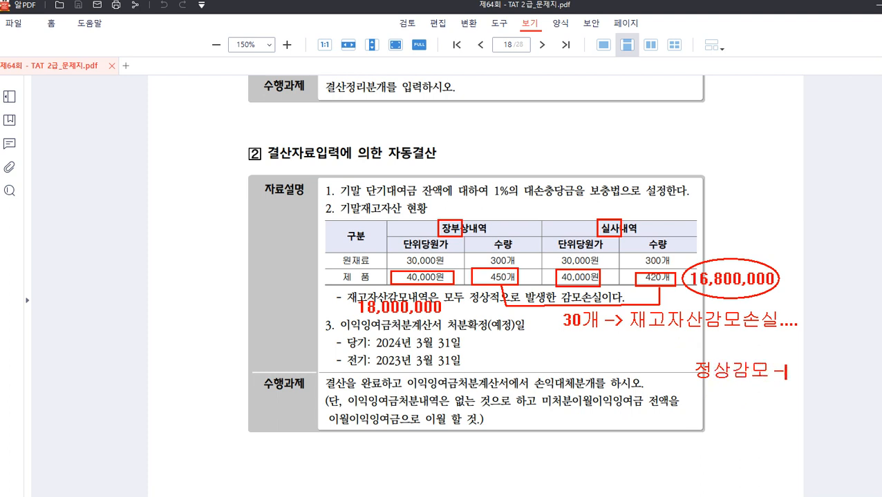
pyautogui.write('> 미매출원가')
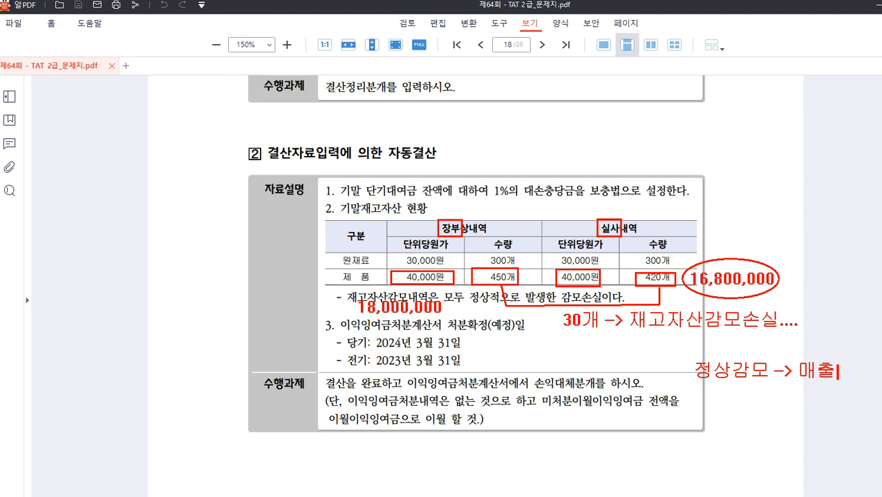
pyautogui.press('Return')
pyautogui.write('비정상')
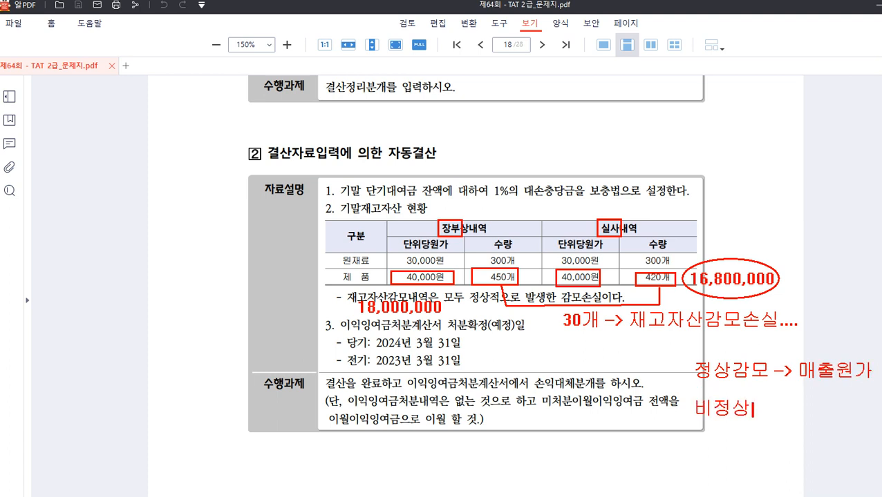
pyautogui.write('감모 -')
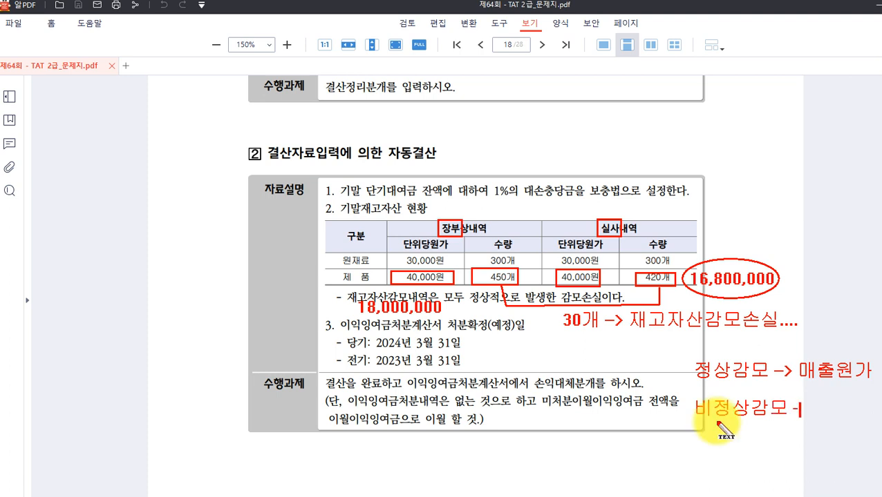
pyautogui.write('> 영.비...')
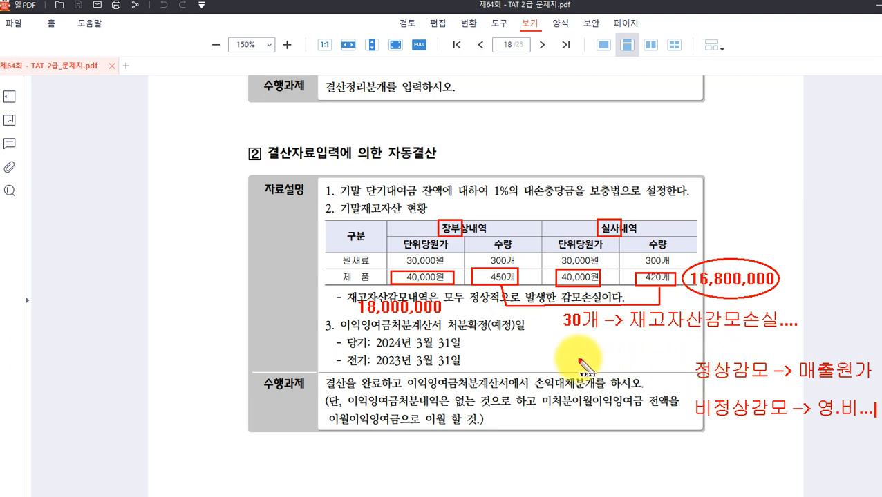
pyautogui.press('Escape')
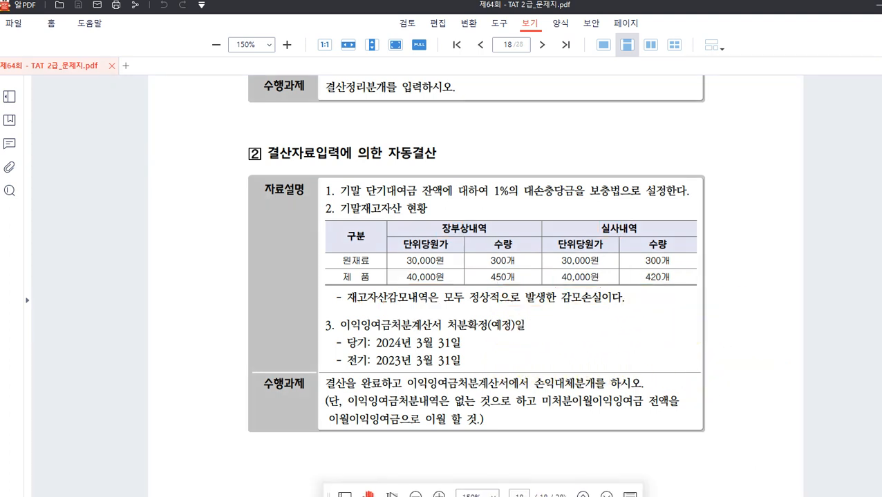
# Enter 16,800,000 as (7) 기말 제품 재고액 in 결산자료입력.
pyautogui.hotkey('alt', 'Tab')
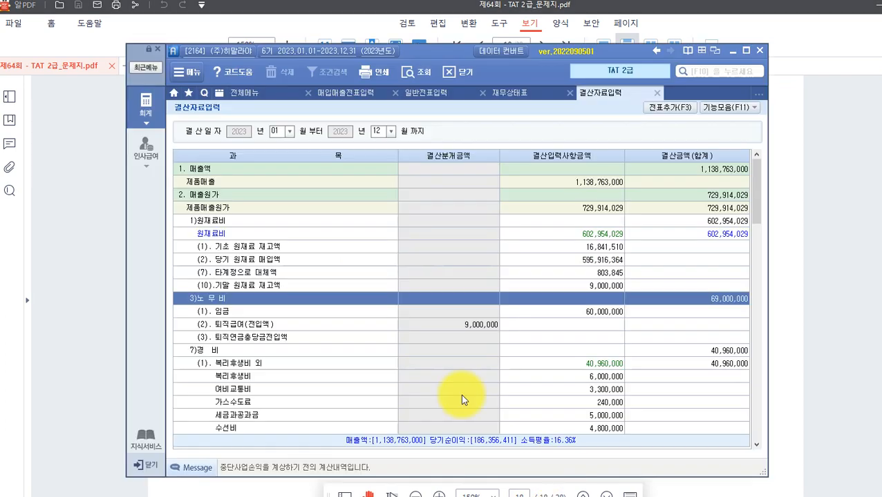
pyautogui.scroll(-3, 332, 280)
pyautogui.scroll(-6, 332, 280)
pyautogui.scroll(6, 332, 280)
pyautogui.scroll(-6, 334, 281)
pyautogui.click(262, 299)
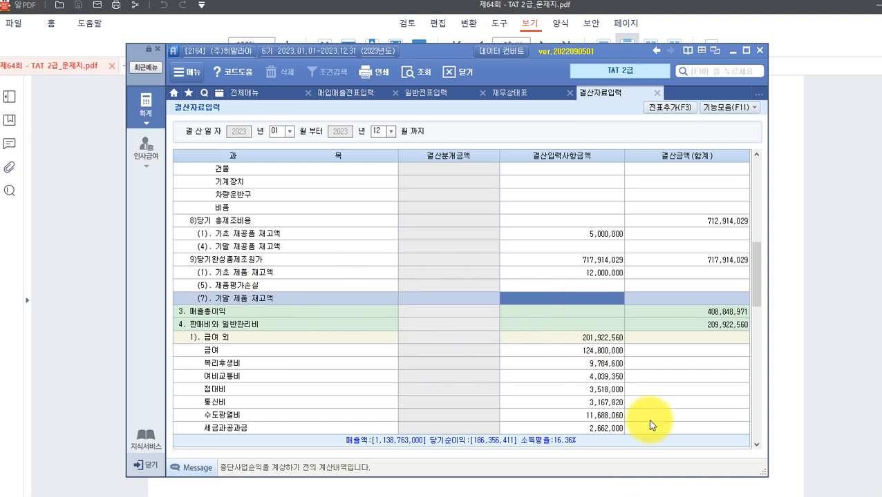
pyautogui.write('16,800,')
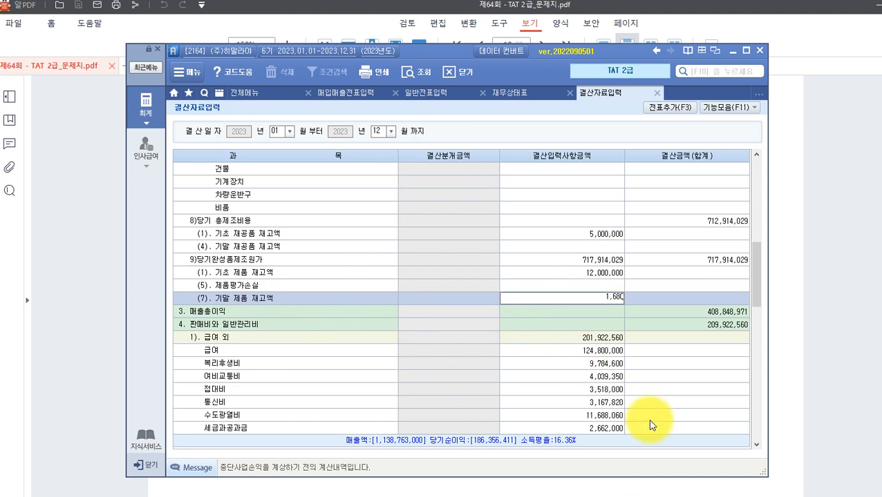
pyautogui.write('000')
pyautogui.press('Return')
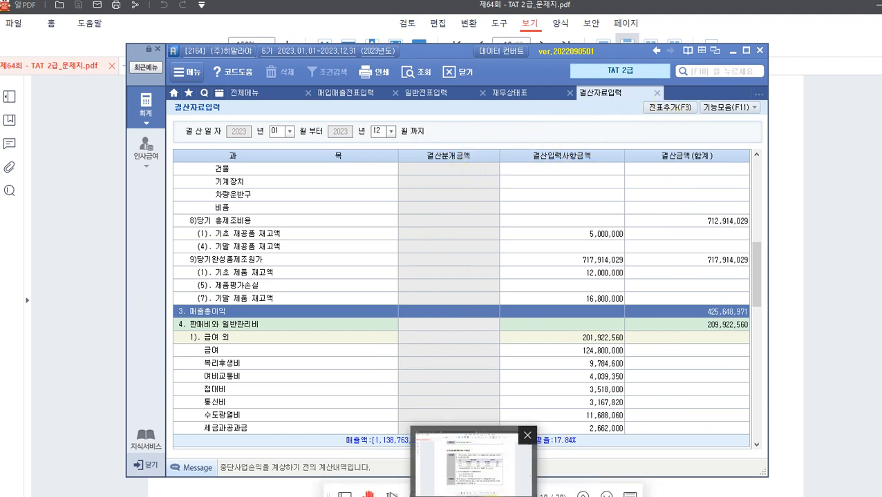
# Check the exam PDF, then return to Smart A's closing screen.
pyautogui.click(474, 496)
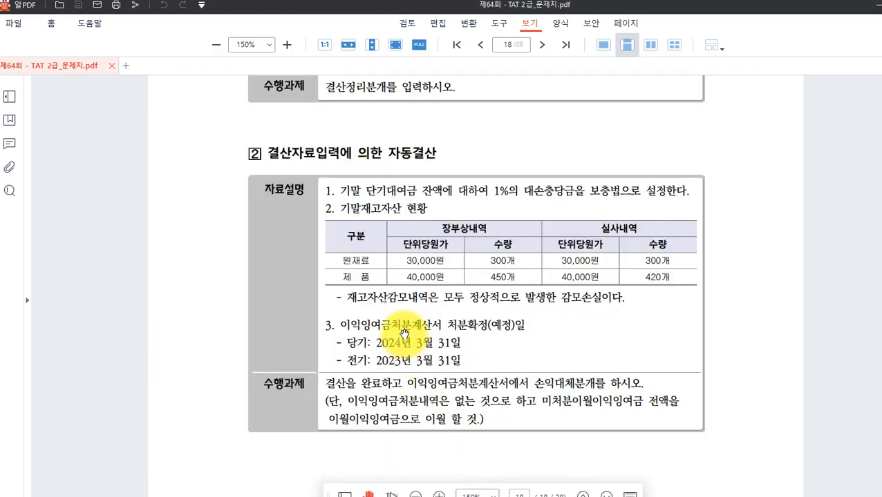
pyautogui.scroll(-1, 404, 342)
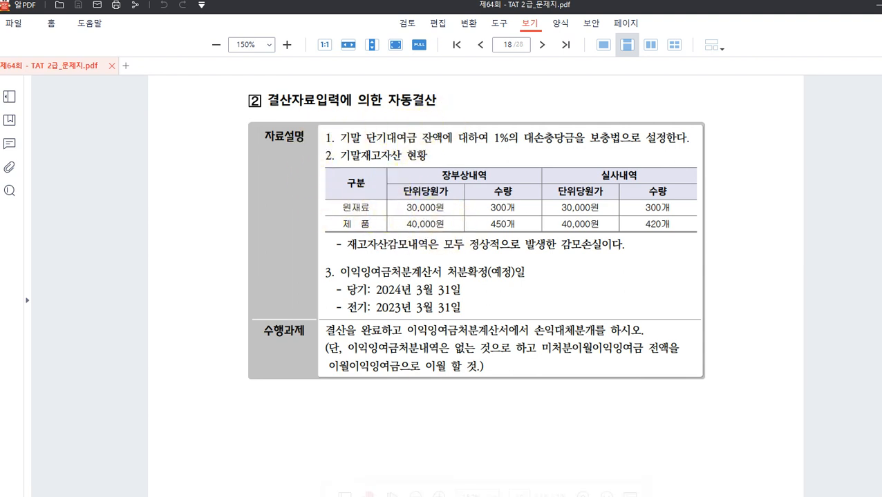
pyautogui.click(546, 495)
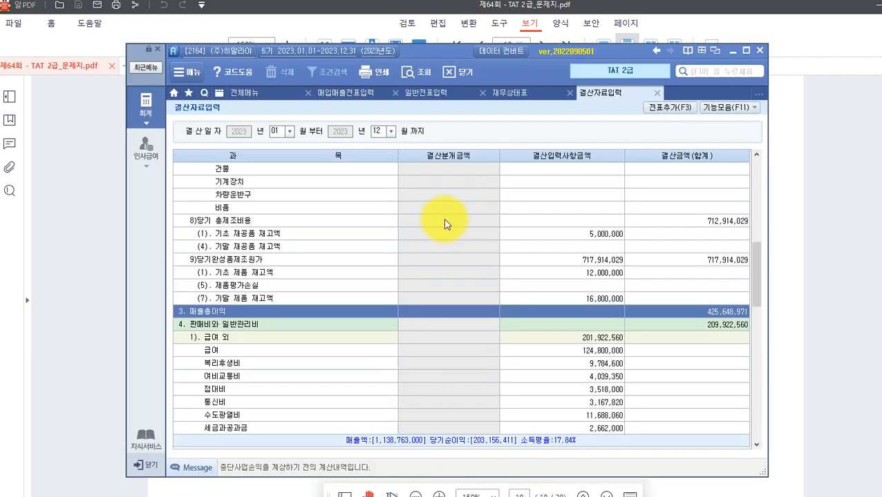
pyautogui.scroll(8, 513, 177)
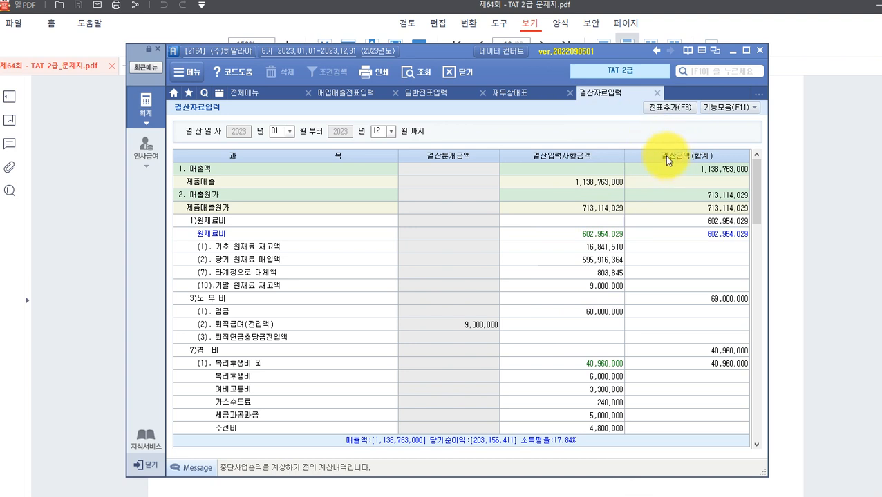
# Post the closing entries to 일반전표 with 전표추가(F3), then glance at the exam PDF.
pyautogui.click(666, 109)
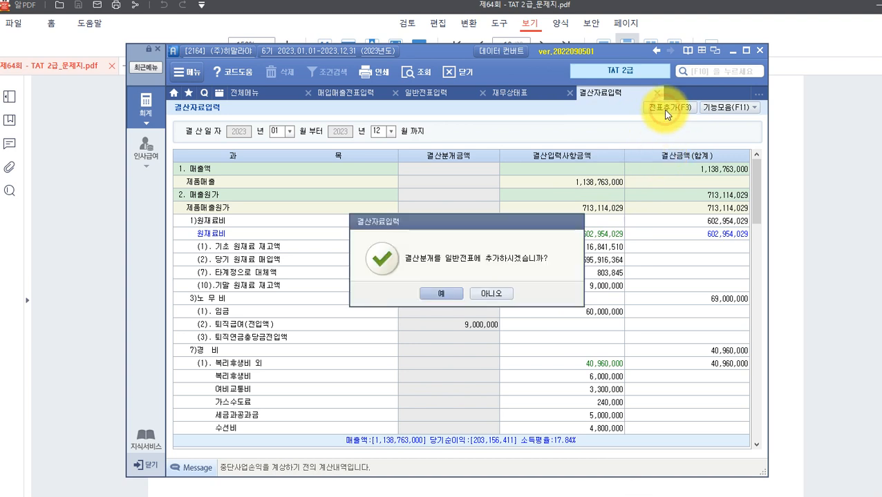
pyautogui.click(442, 295)
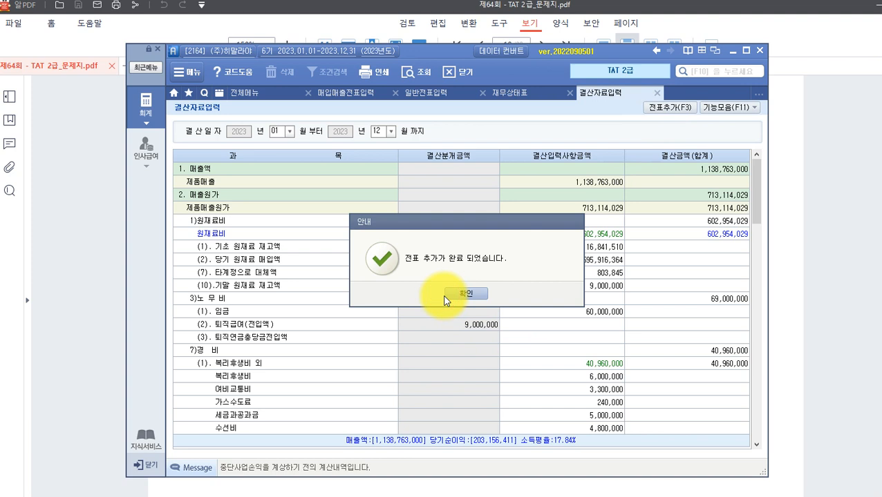
pyautogui.click(467, 295)
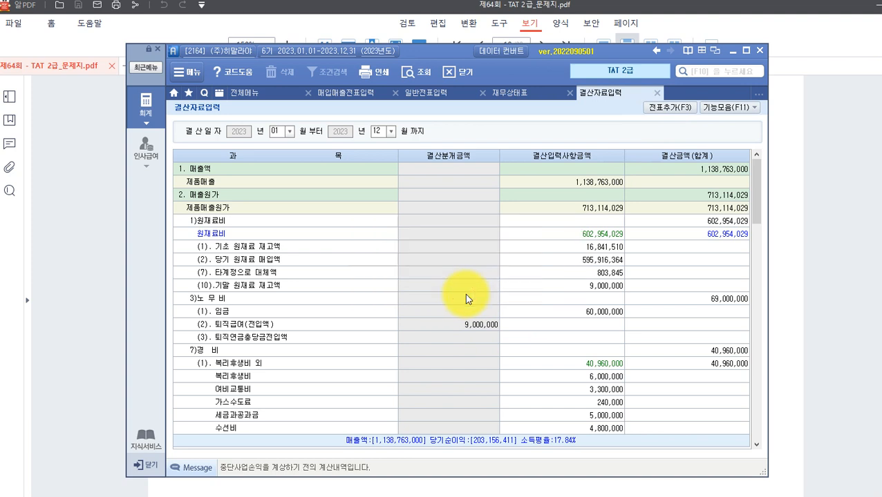
pyautogui.click(92, 330)
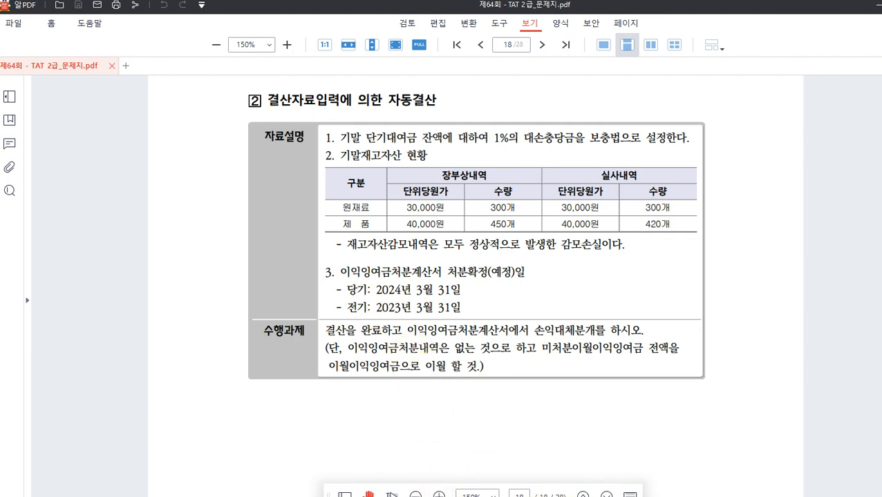
pyautogui.click(478, 495)
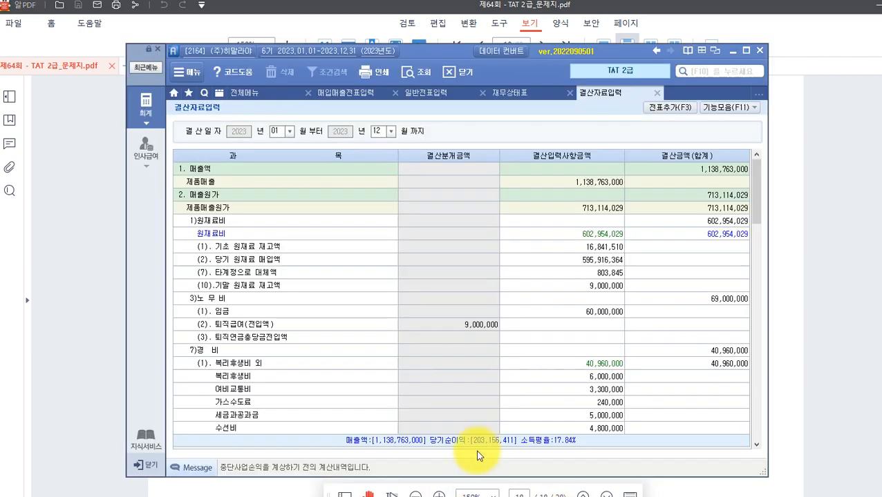
# Open 이익잉여금처분계산서, load saved data, and enter dates 2024-03-31 and 2023-03-31.
pyautogui.click(146, 112)
pyautogui.click(632, 199)
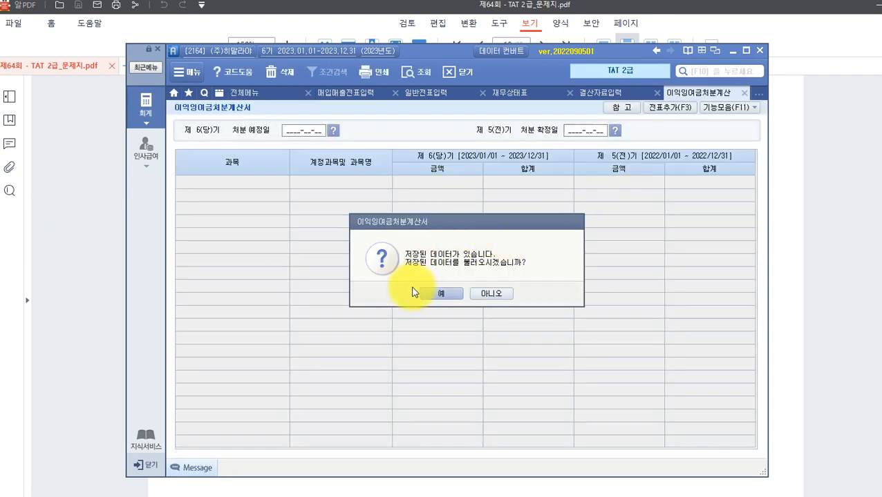
pyautogui.click(434, 293)
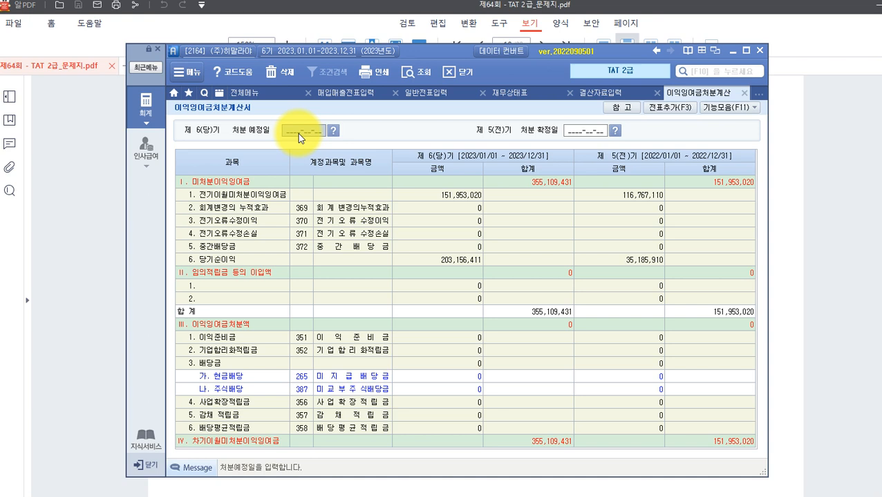
pyautogui.write('2')
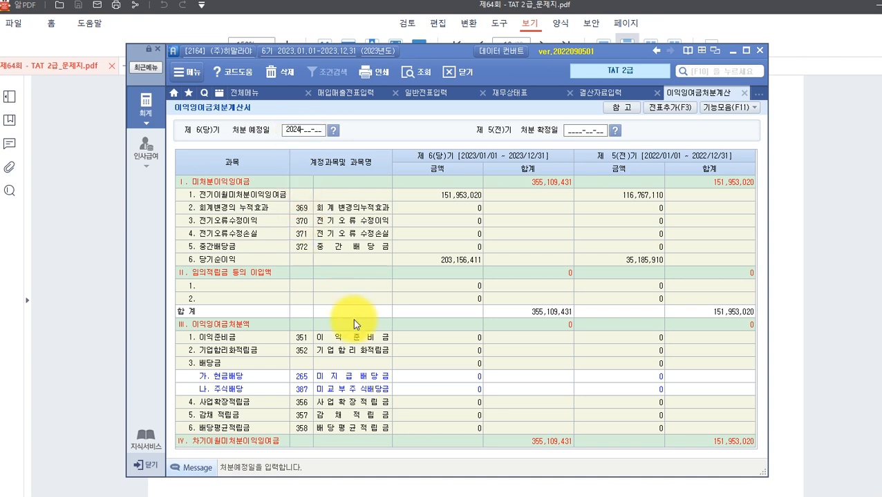
pyautogui.write('0240331')
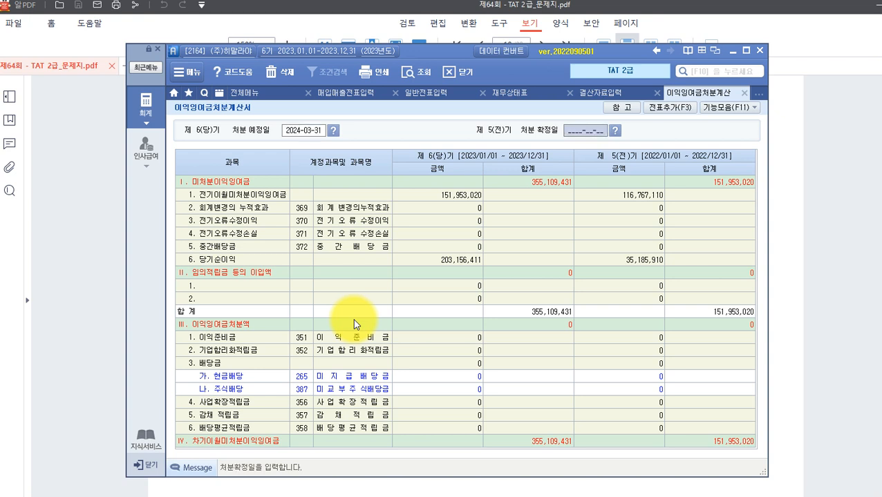
pyautogui.write('202')
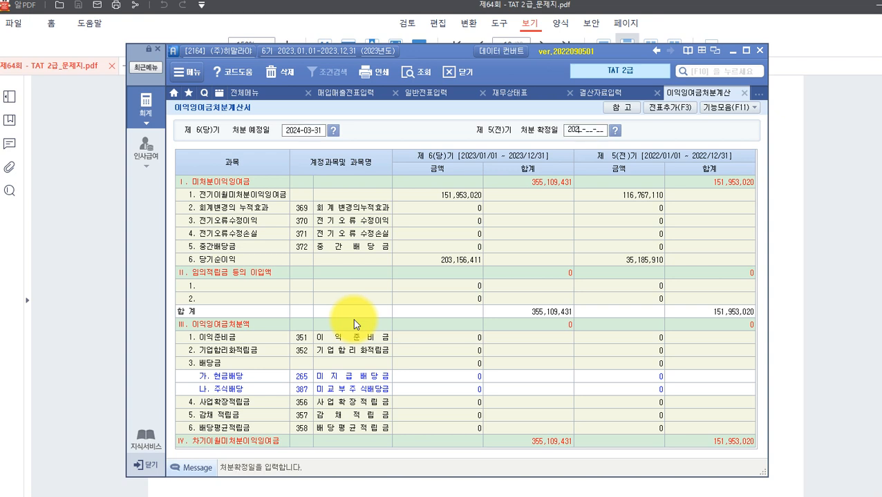
pyautogui.write('30331')
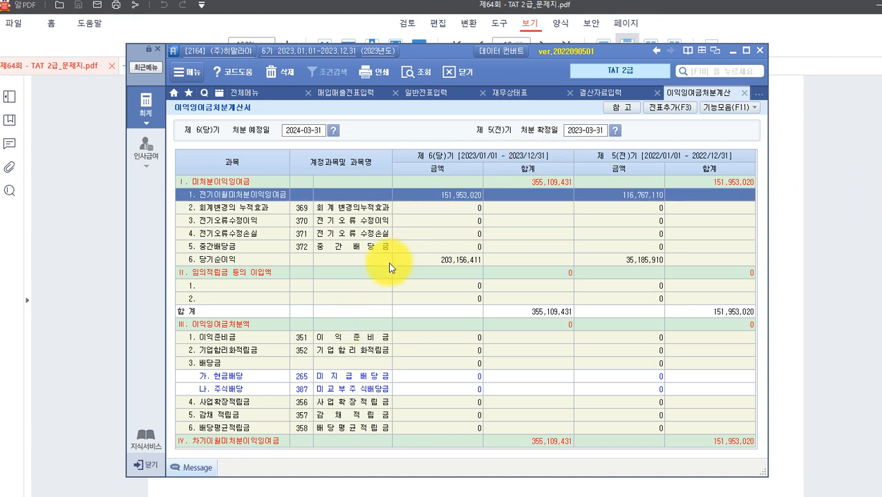
# Post the 5 appropriation entries to the general journal, then check the exam PDF.
pyautogui.click(662, 110)
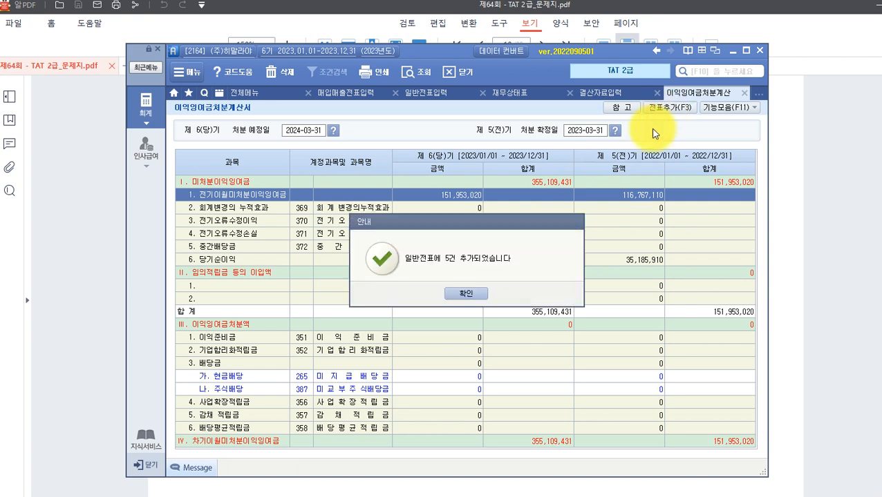
pyautogui.click(467, 299)
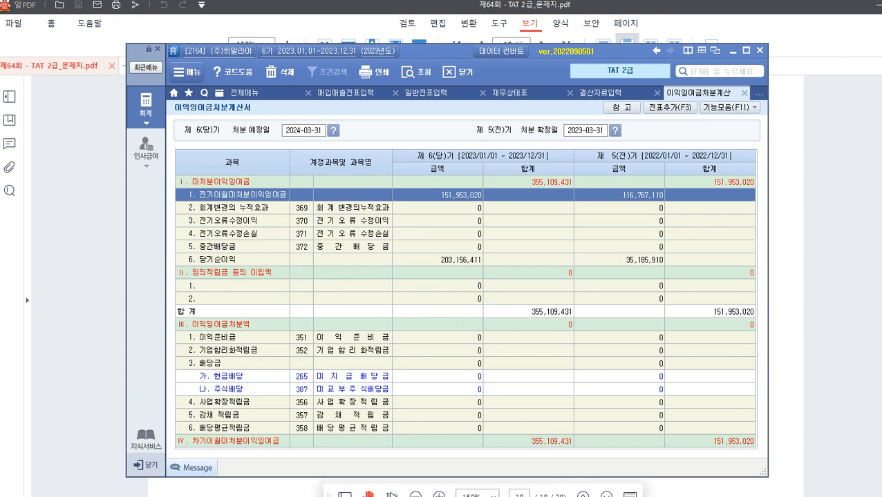
pyautogui.moveTo(470, 496)
pyautogui.click(469, 475)
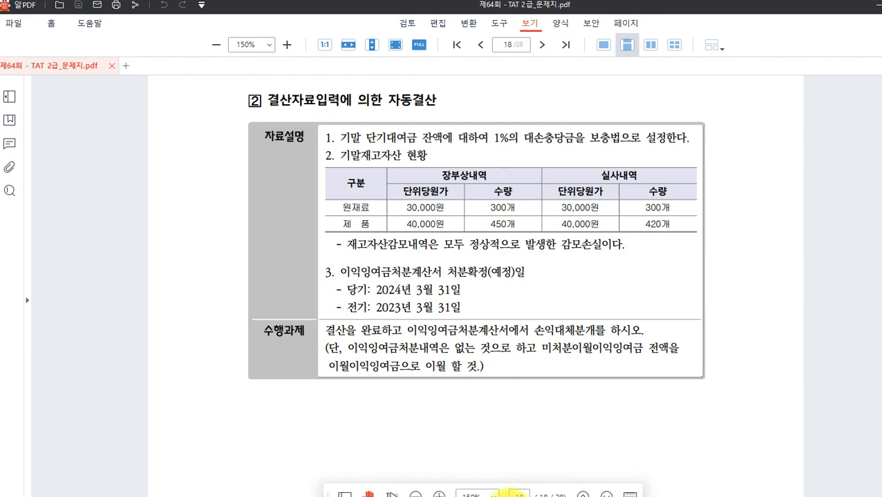
pyautogui.hotkey('alt', 'Tab')
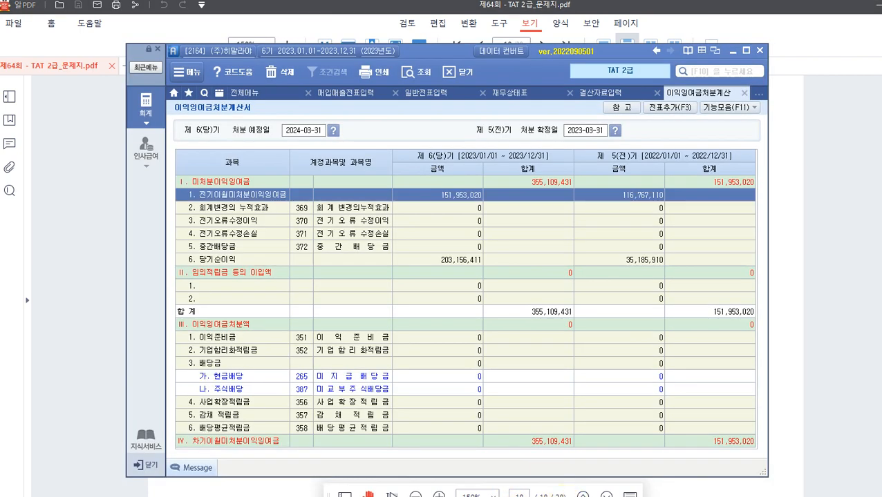
# Open the 재무상태표 for month 12 of 2023.
pyautogui.click(147, 109)
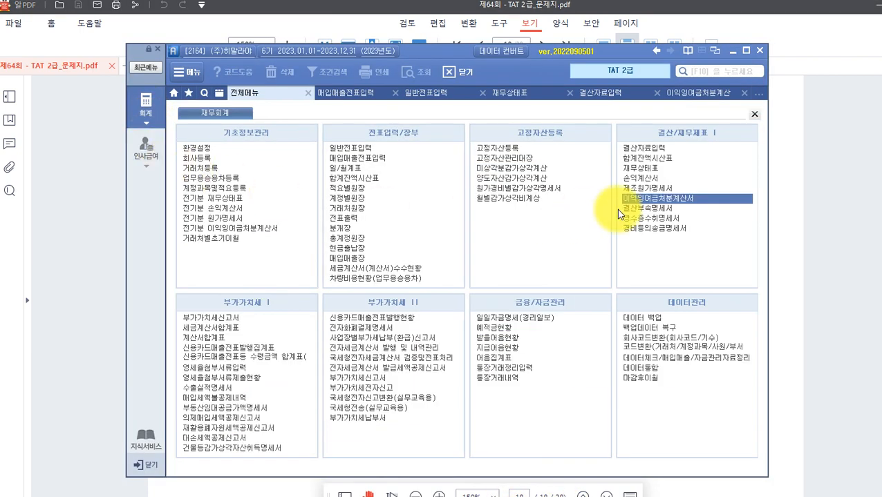
pyautogui.click(644, 169)
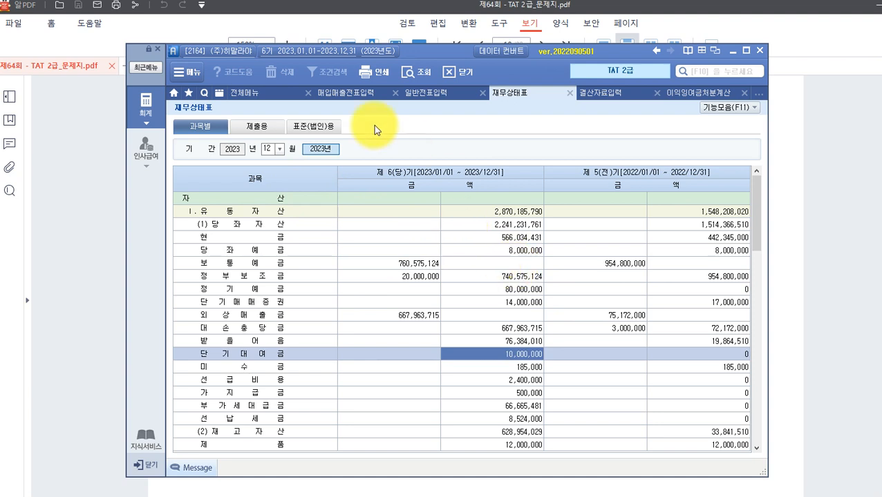
pyautogui.click(279, 150)
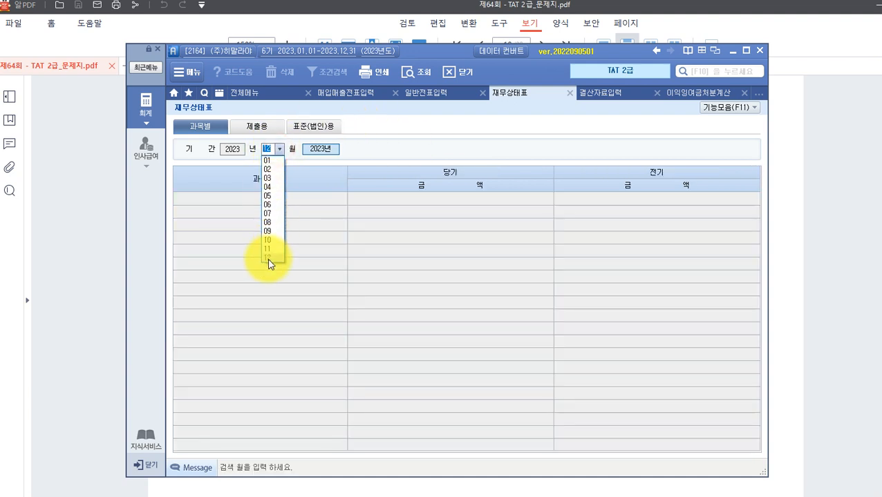
pyautogui.click(293, 274)
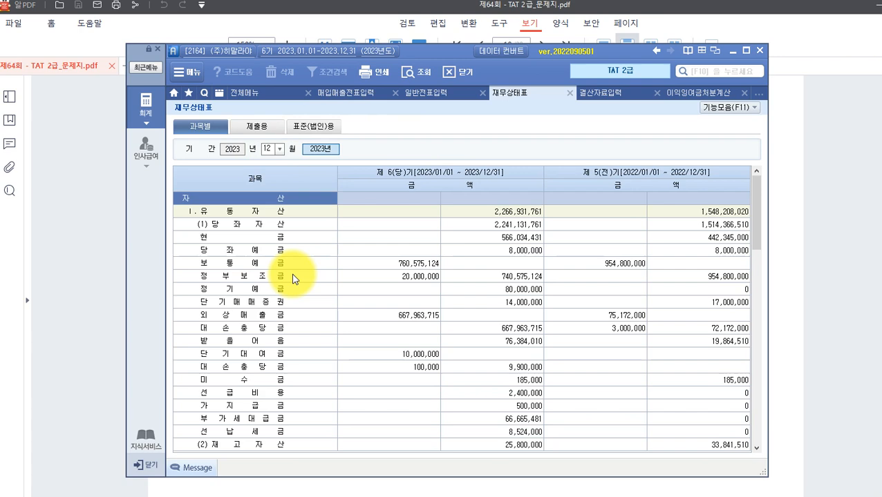
# Check 미처분이익잉여금 of 355,109,431 under equity, then return to the exam PDF.
pyautogui.scroll(-15, 337, 309)
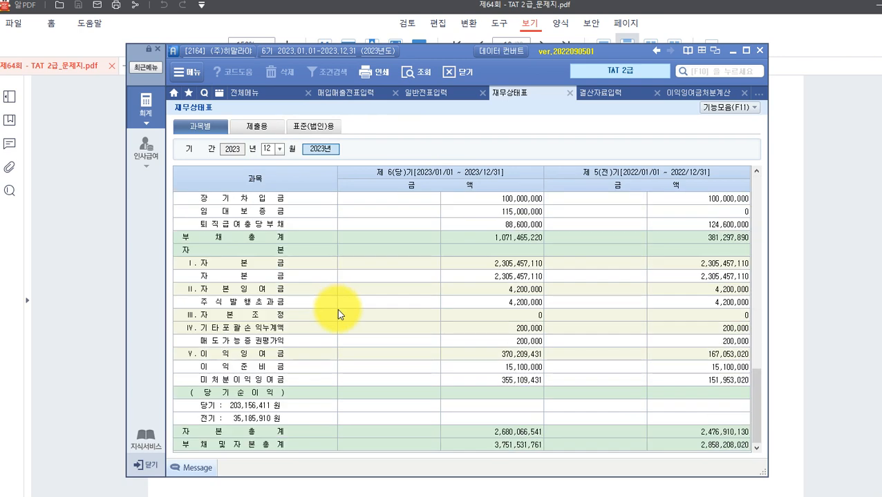
pyautogui.click(208, 381)
pyautogui.click(506, 381)
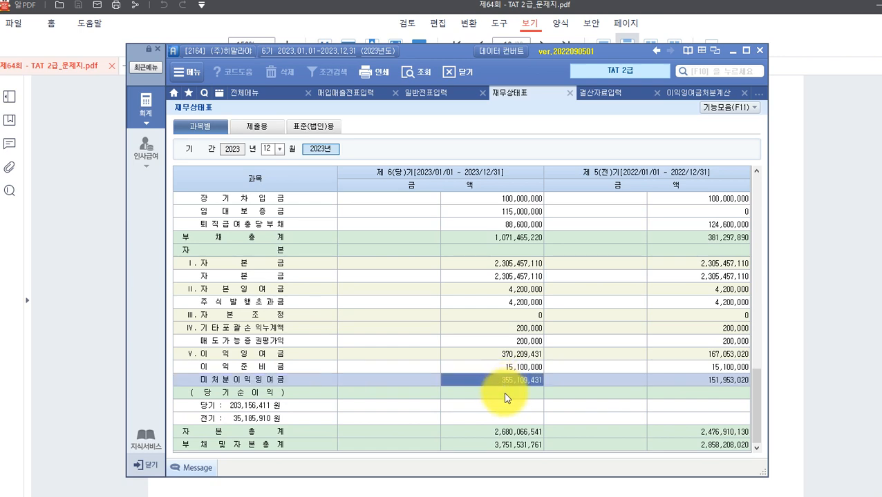
pyautogui.scroll(1, 384, 404)
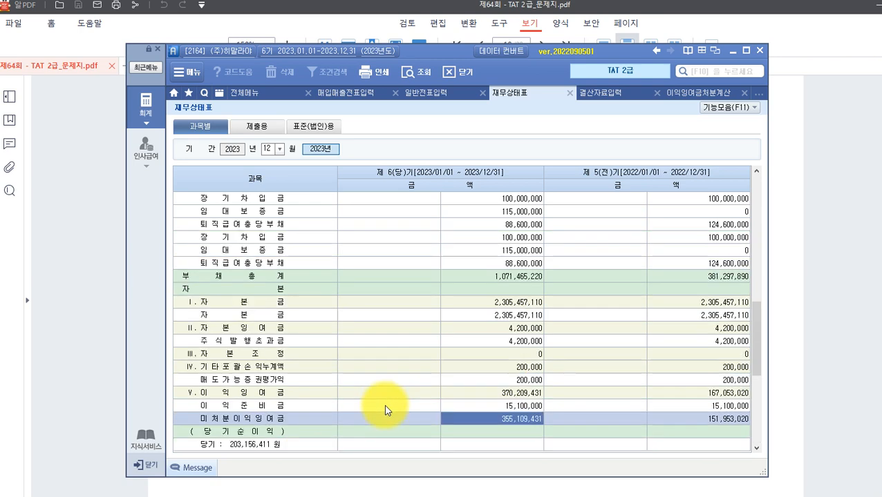
pyautogui.scroll(10, 385, 404)
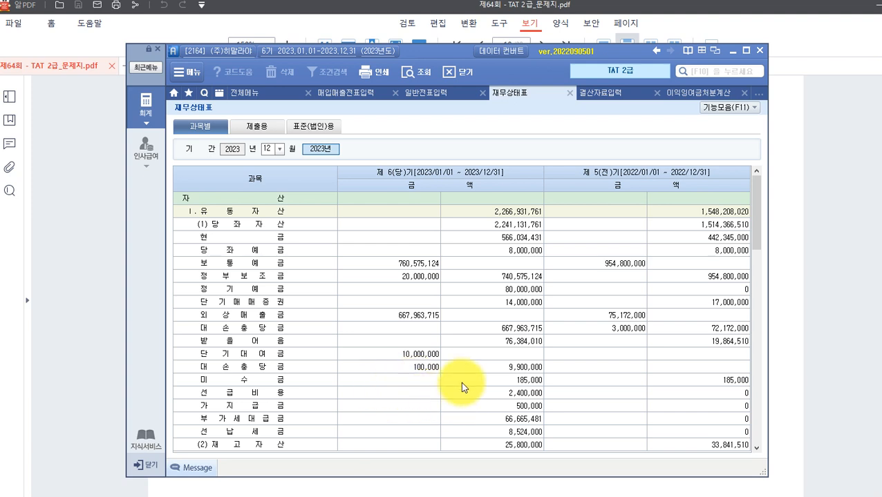
pyautogui.moveTo(415, 494)
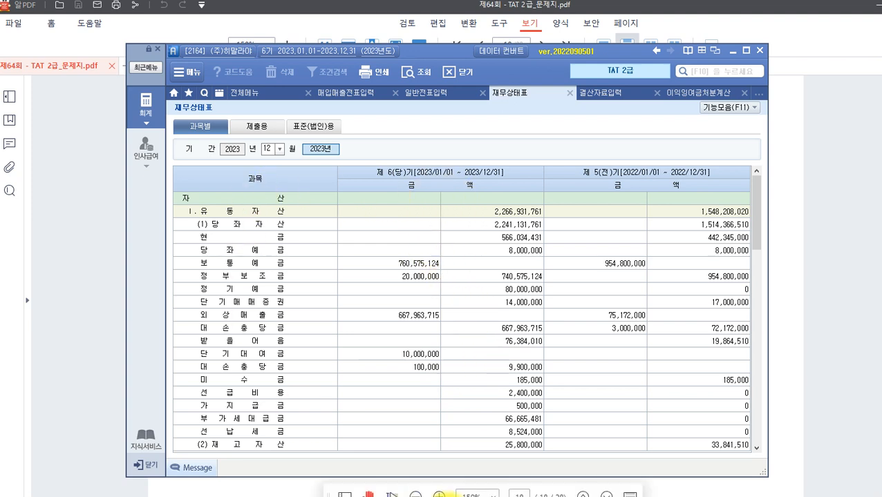
pyautogui.click(474, 496)
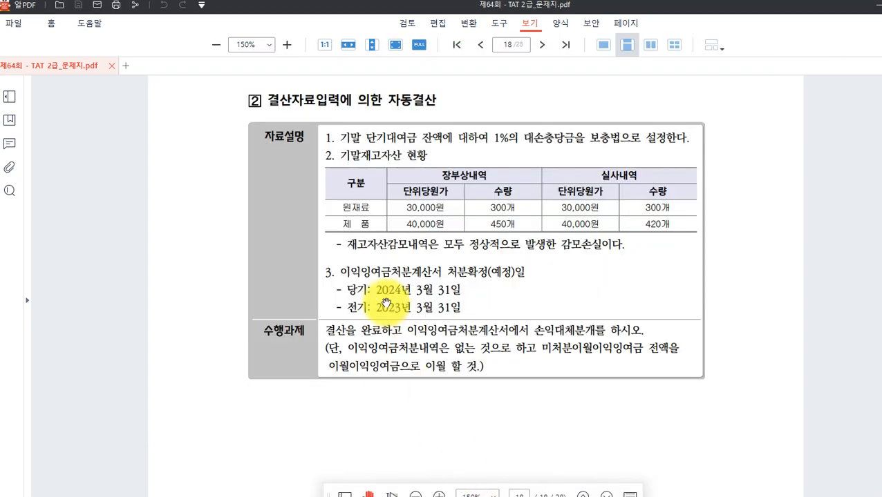
# Scroll the exam to page 19's 재무회계 questions 21-29, then bring Smart A forward.
pyautogui.scroll(1, 371, 295)
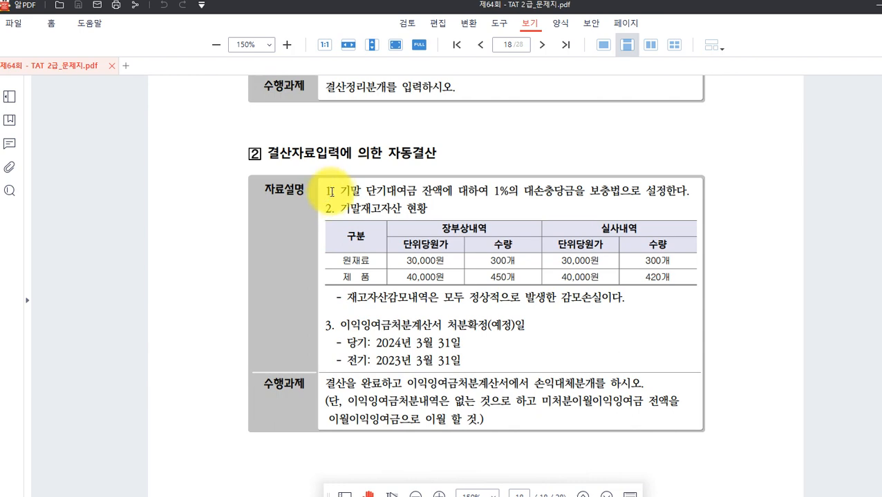
pyautogui.scroll(-8, 414, 332)
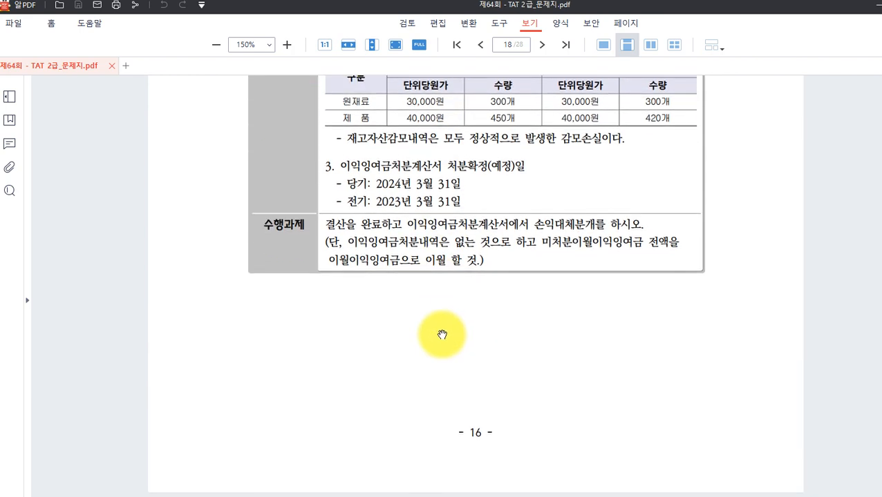
pyautogui.scroll(-4, 439, 326)
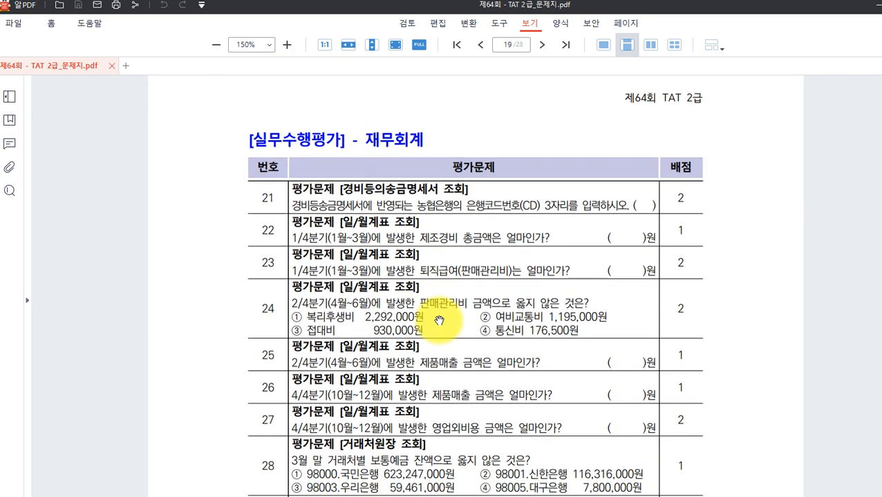
pyautogui.scroll(-1, 440, 321)
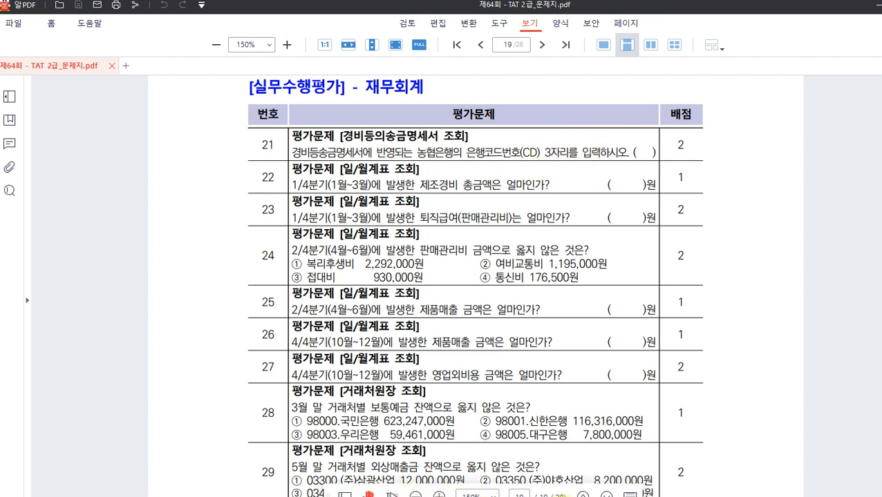
pyautogui.click(532, 496)
# Load 경비등의송금명세서 to read 농협은행's bank code 011 for the 400,000 payment.
pyautogui.click(147, 108)
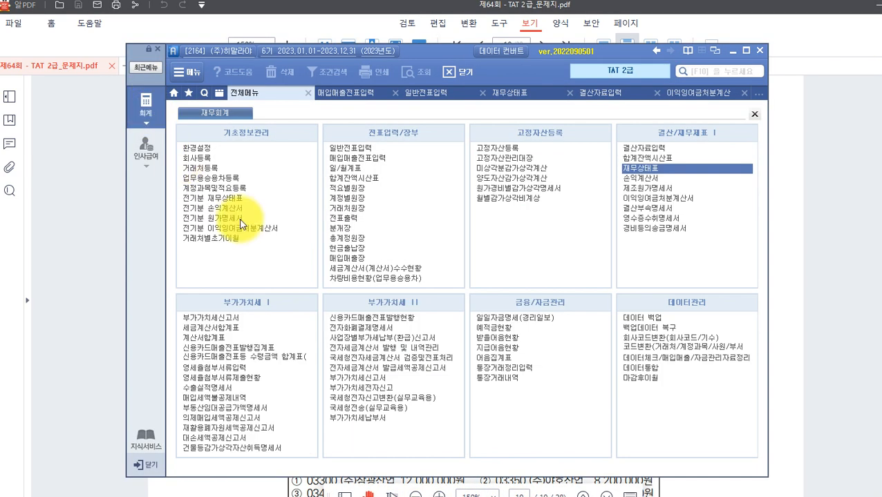
pyautogui.click(632, 229)
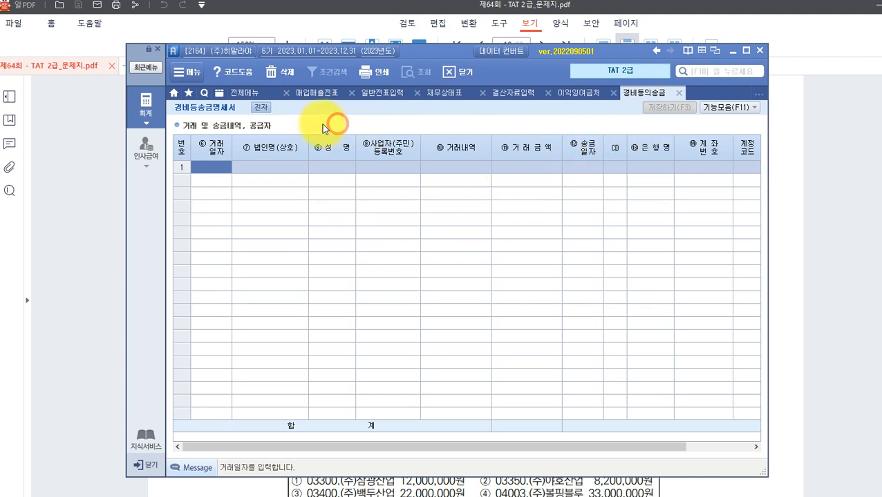
pyautogui.click(257, 221)
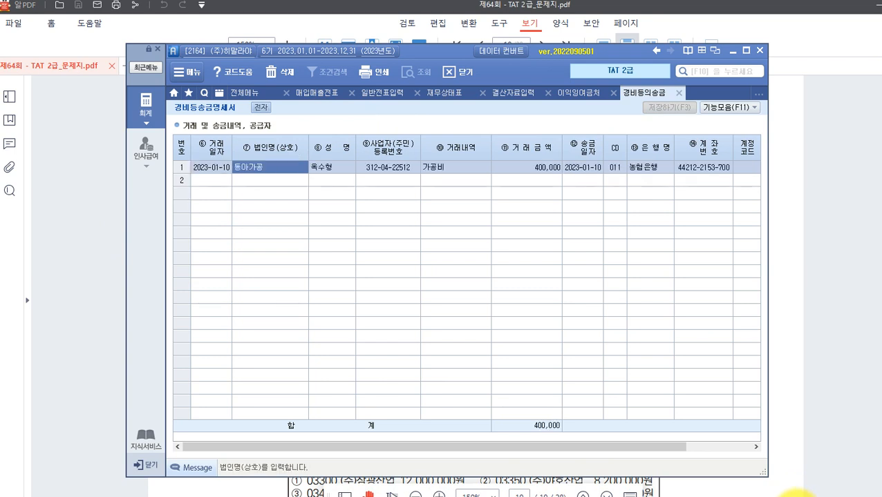
pyautogui.press('Return')
pyautogui.press('Return')
pyautogui.press('Return')
pyautogui.press('Return')
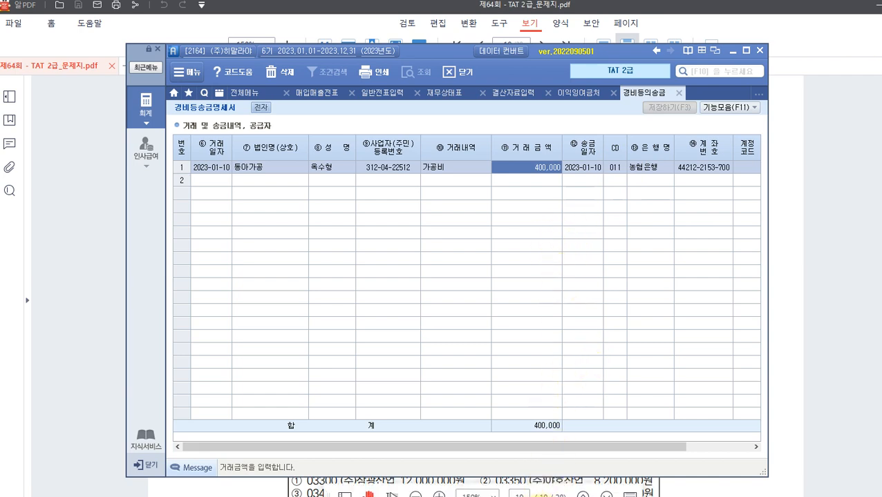
pyautogui.click(63, 322)
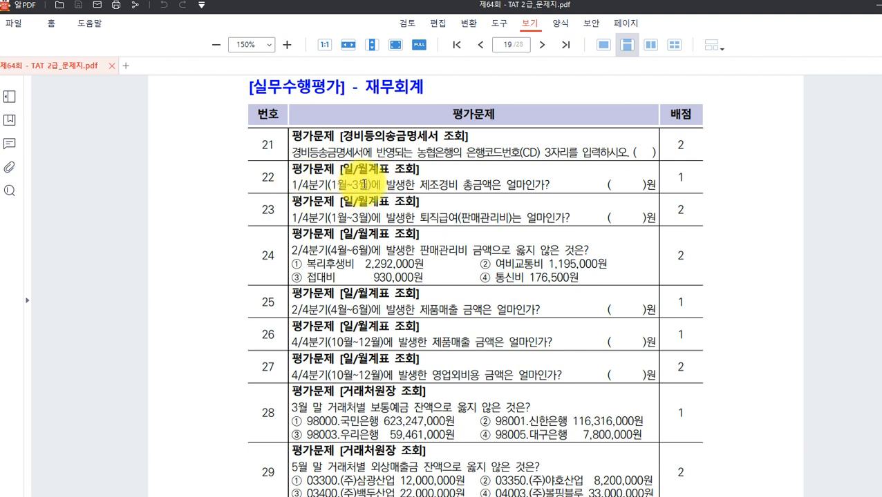
# Highlight 제조경비 in question 22, then bring up Smart A's full 재무회계 menu.
pyautogui.moveTo(419, 188); pyautogui.dragTo(483, 186)
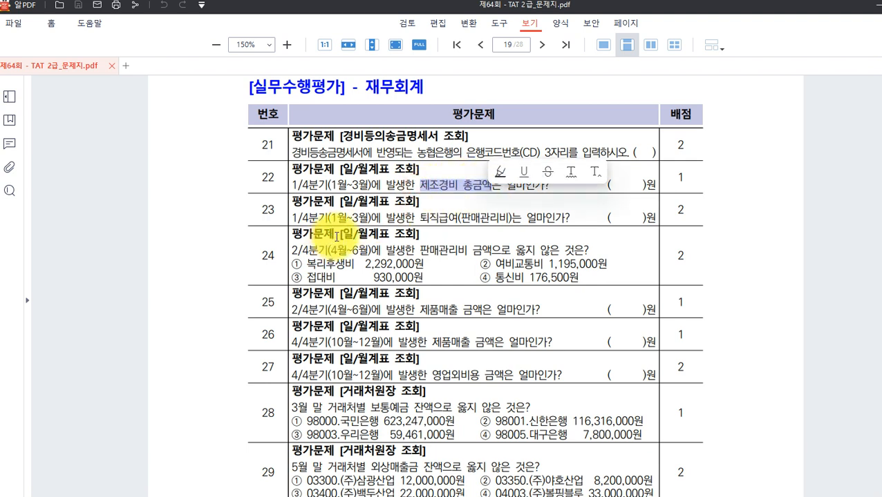
pyautogui.click(428, 188)
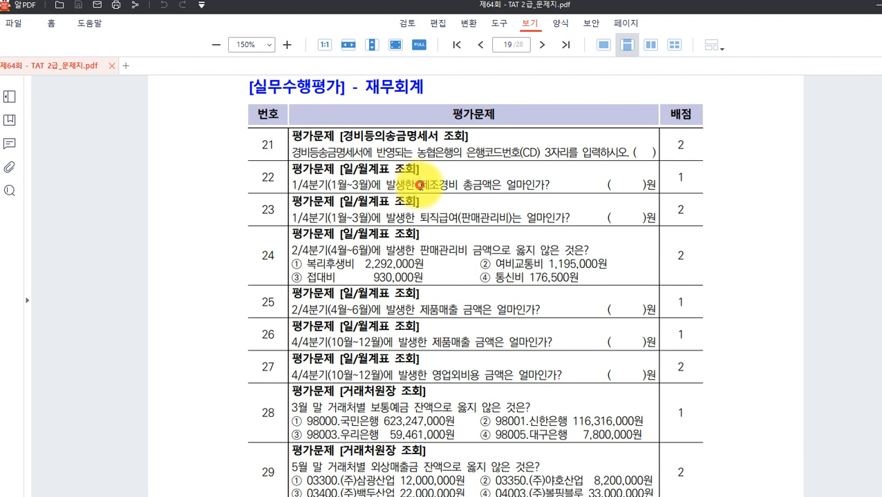
pyautogui.moveTo(417, 184); pyautogui.dragTo(450, 185)
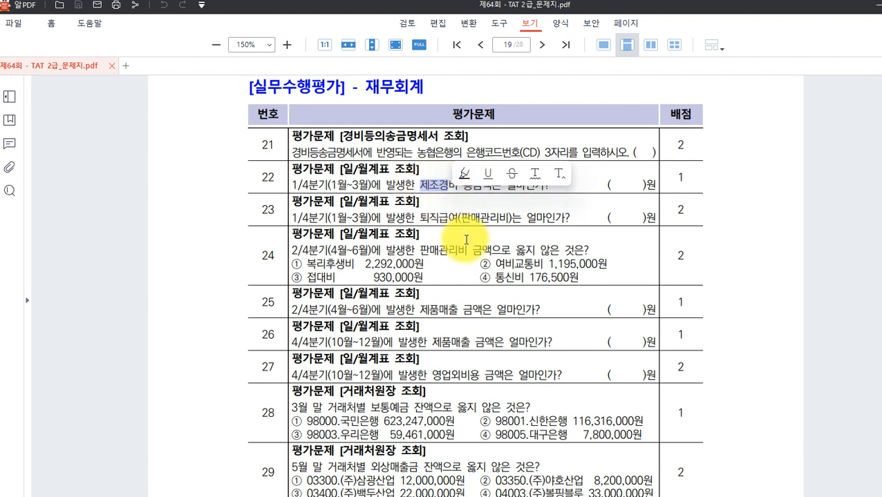
pyautogui.click(423, 184)
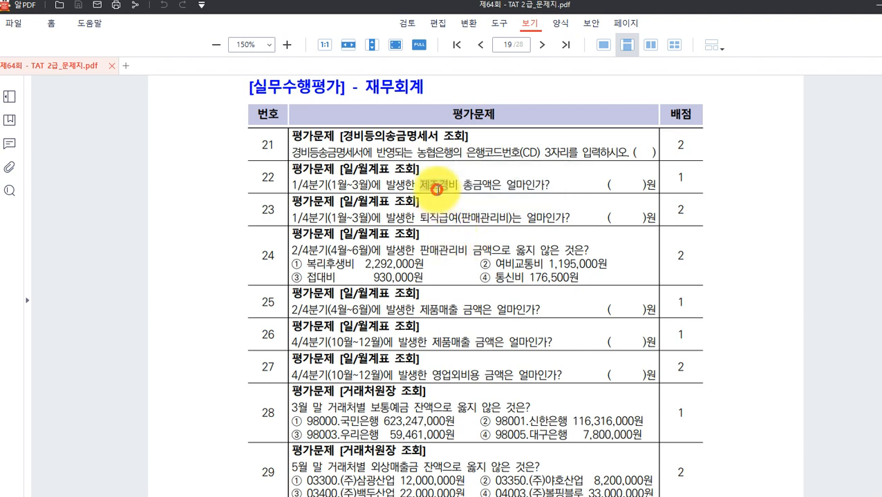
pyautogui.moveTo(418, 185); pyautogui.dragTo(456, 186)
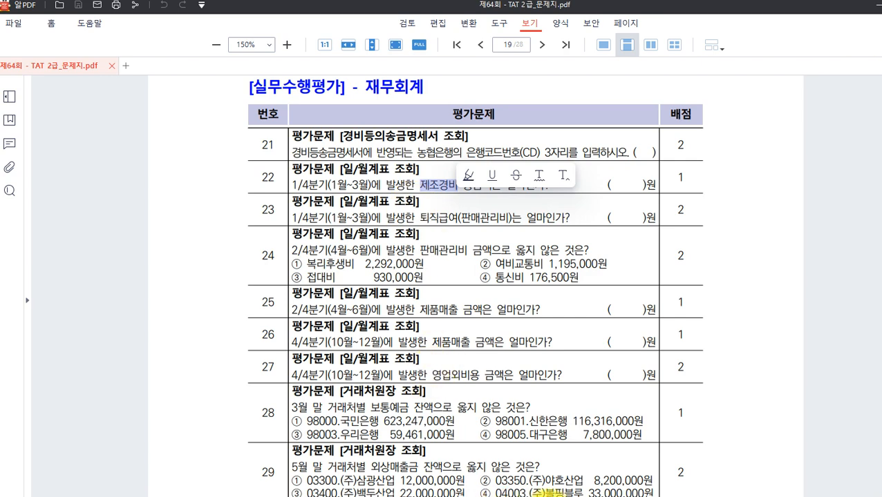
pyautogui.click(544, 496)
pyautogui.click(149, 121)
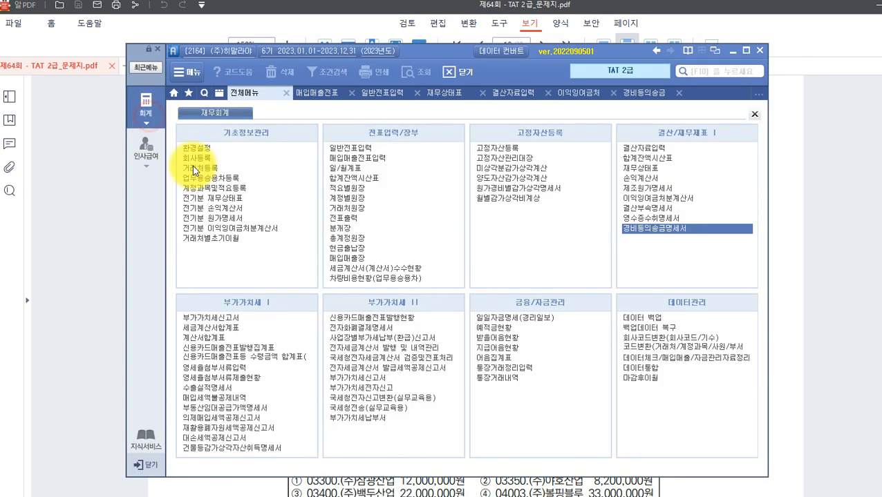
# Open 일/월계표 as a 월계표 covering months 01 to 03.
pyautogui.click(368, 168)
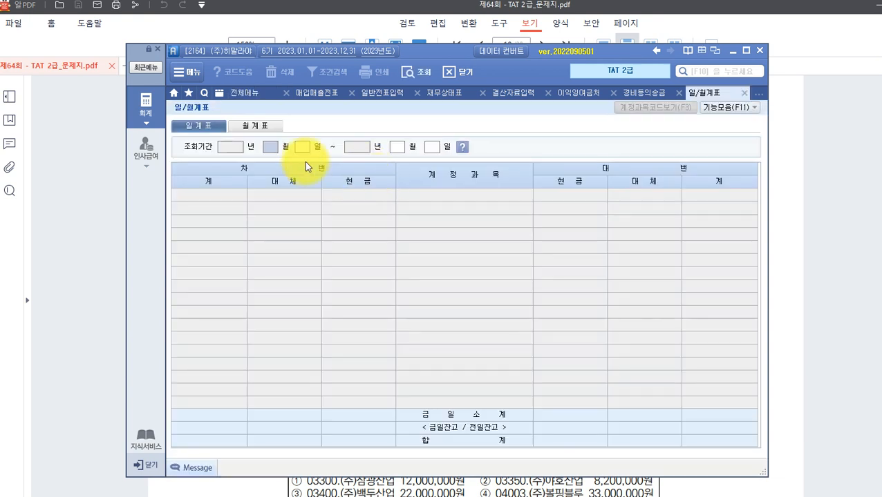
pyautogui.click(269, 127)
pyautogui.click(284, 148)
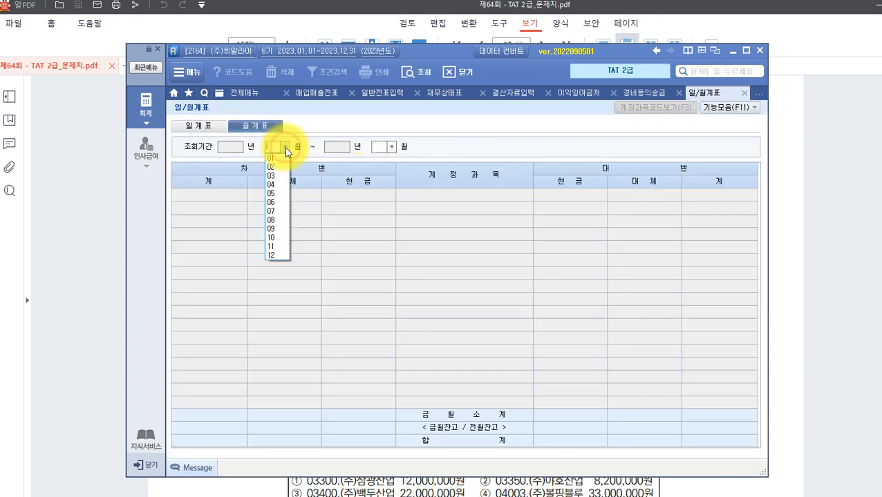
pyautogui.click(277, 157)
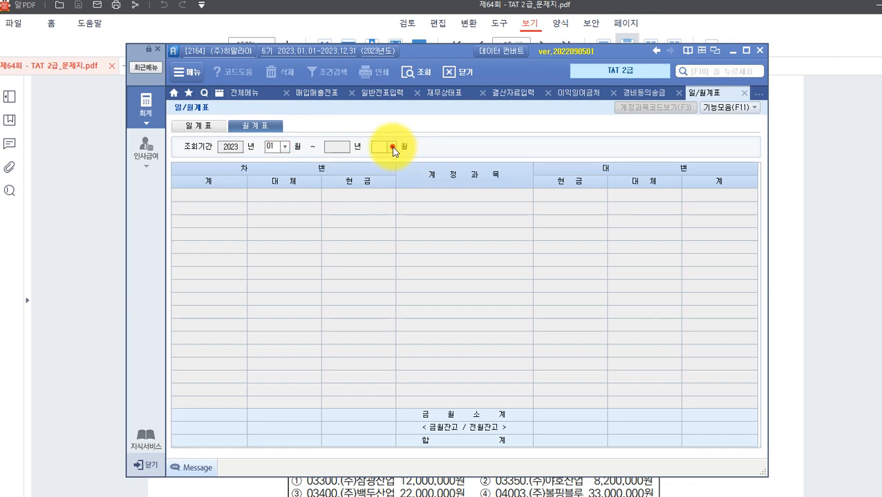
pyautogui.click(392, 147)
pyautogui.click(384, 176)
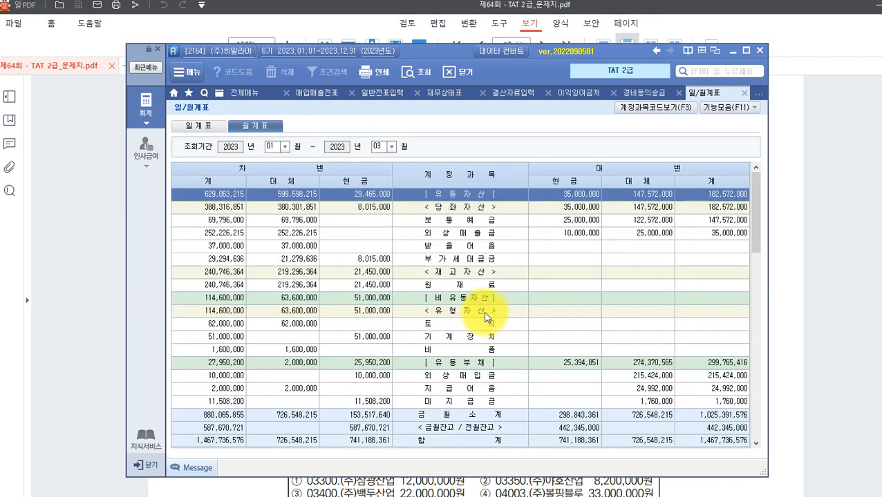
# Read the [제조경비] total of 13,240,000, then return to the exam PDF.
pyautogui.scroll(-6, 470, 196)
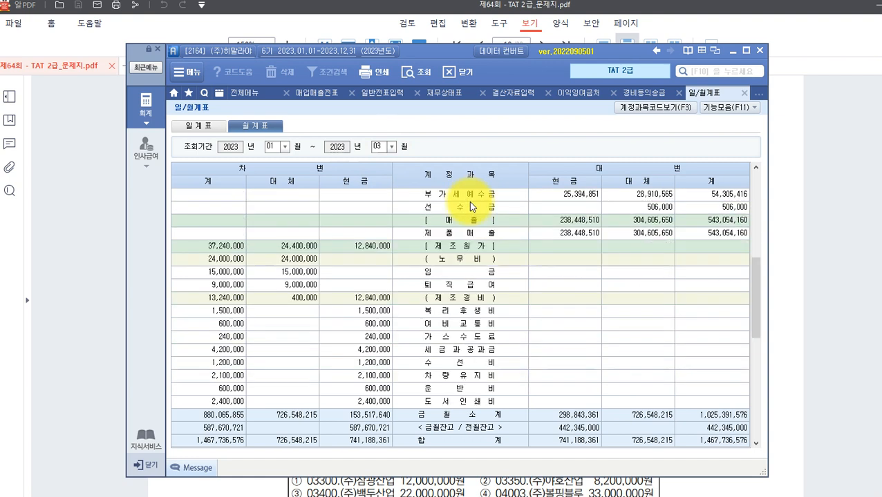
pyautogui.click(440, 301)
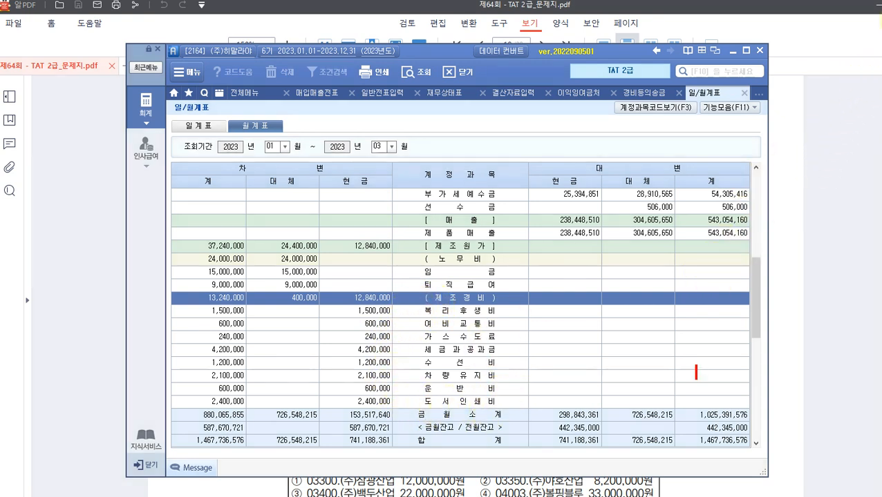
pyautogui.moveTo(412, 307); pyautogui.dragTo(509, 410)
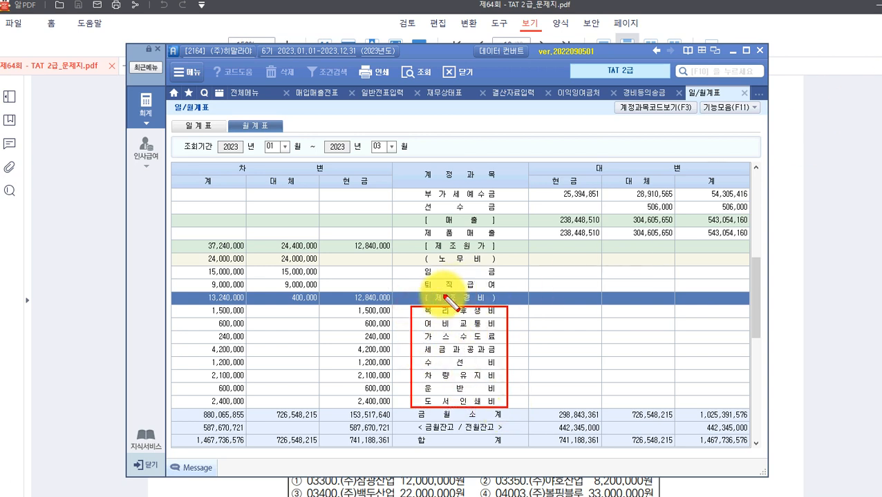
pyautogui.moveTo(193, 289); pyautogui.dragTo(393, 304)
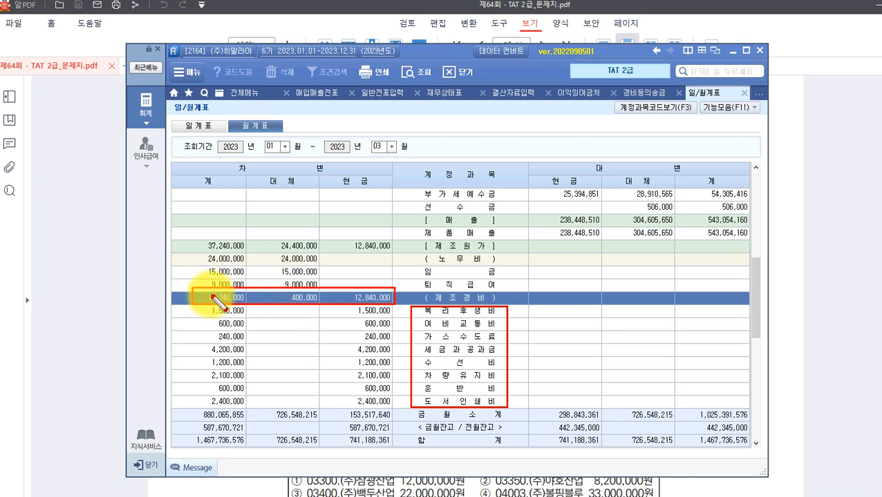
pyautogui.moveTo(240, 304); pyautogui.dragTo(252, 308)
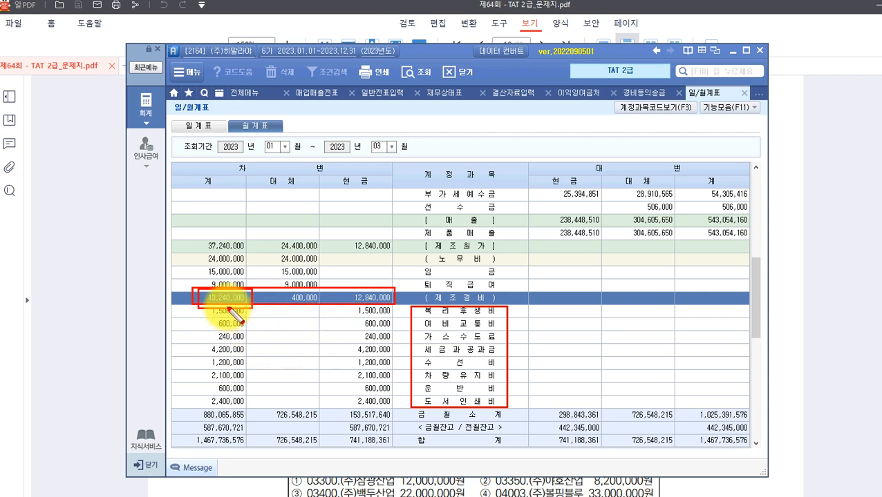
pyautogui.press('Escape')
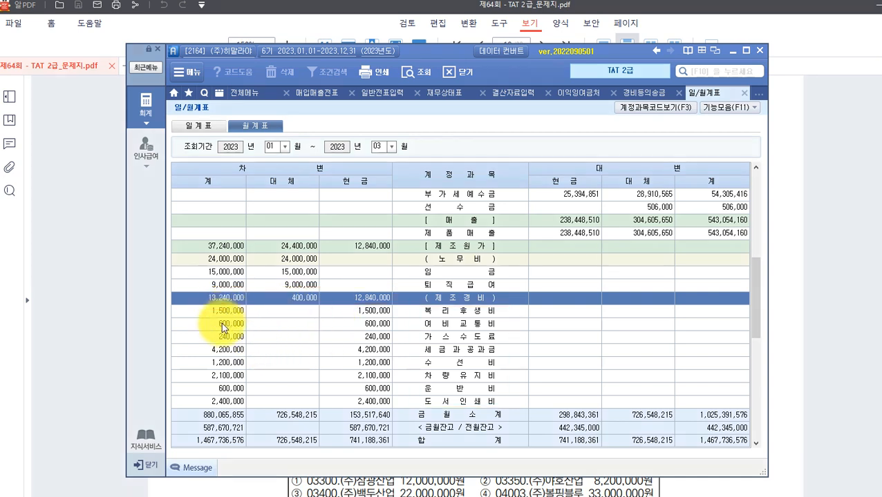
pyautogui.click(82, 347)
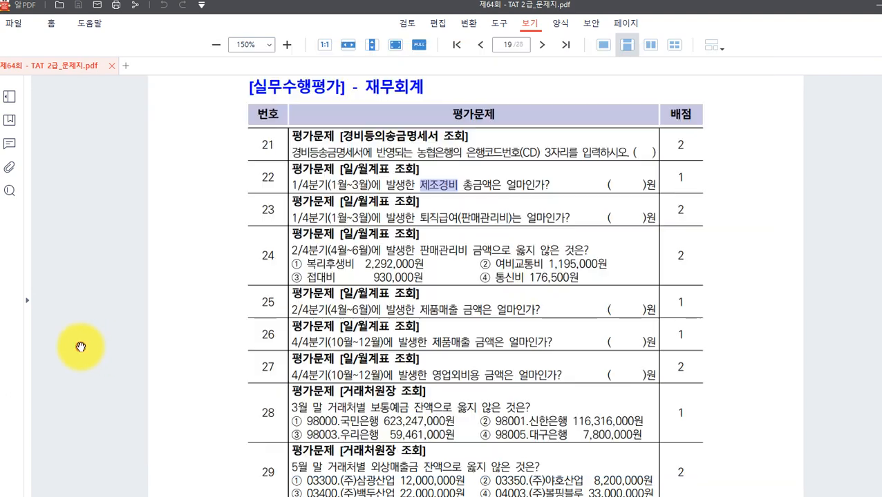
# Clear the 제조경비 highlight, scroll to question 23, and return to the 월계표.
pyautogui.click(355, 208)
pyautogui.scroll(-1, 290, 214)
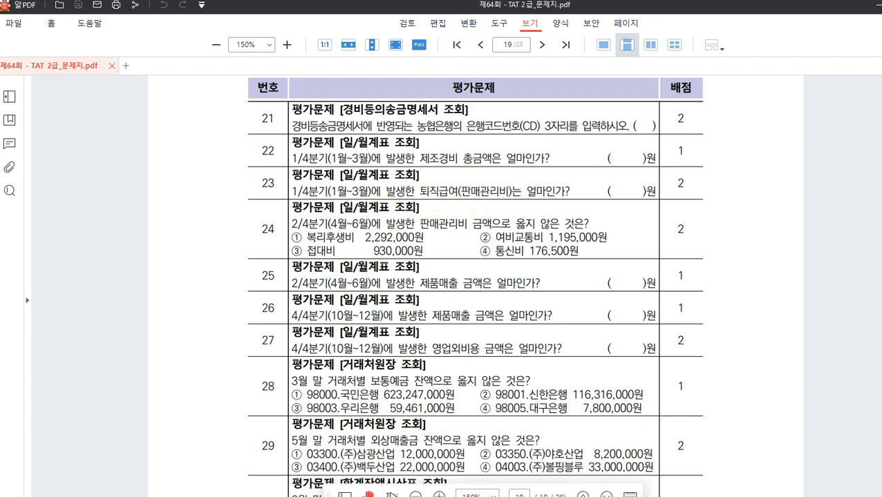
pyautogui.click(562, 496)
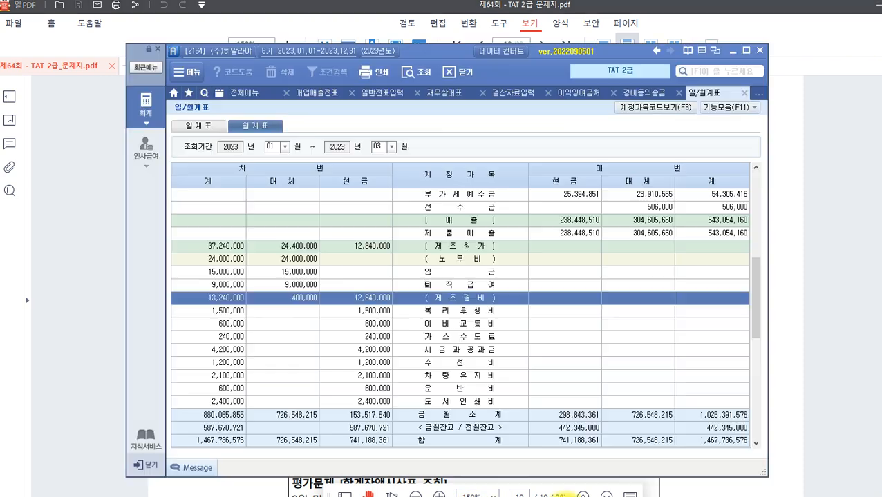
# Locate the [판매관리비] 퇴직급여 row showing 8,000,000 for Q1, then return to the PDF.
pyautogui.scroll(-3, 374, 294)
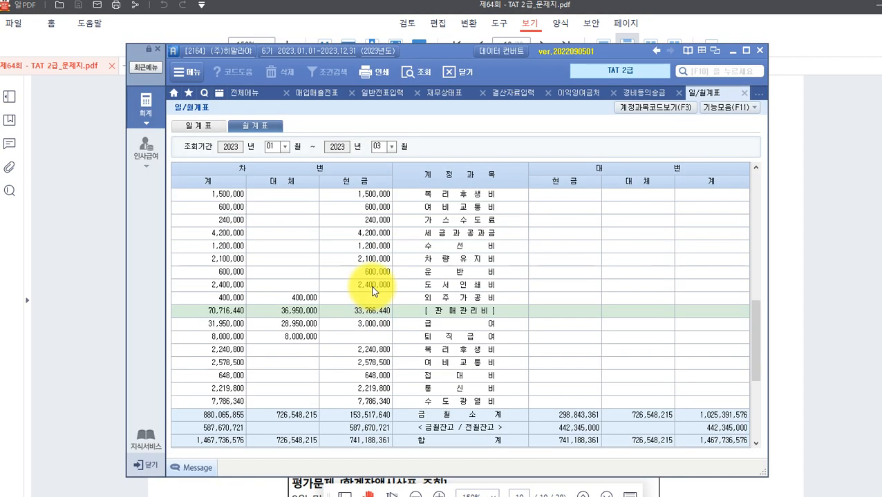
pyautogui.scroll(10, 374, 291)
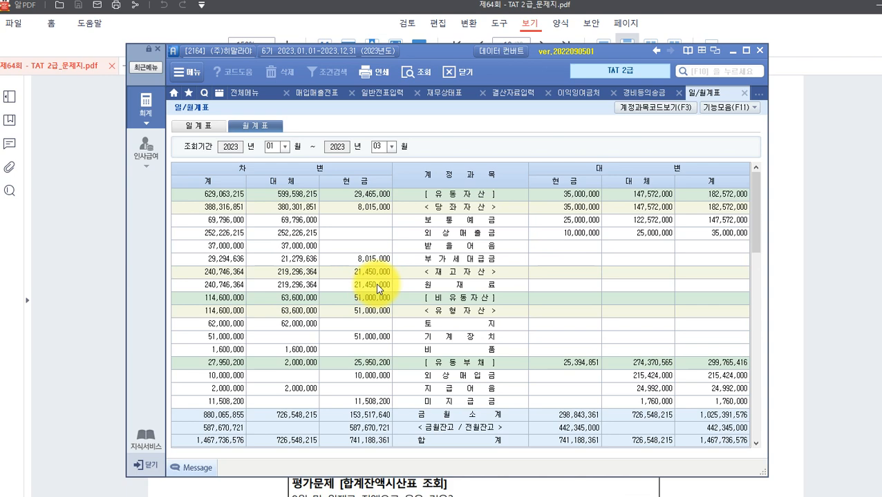
pyautogui.scroll(-3, 377, 289)
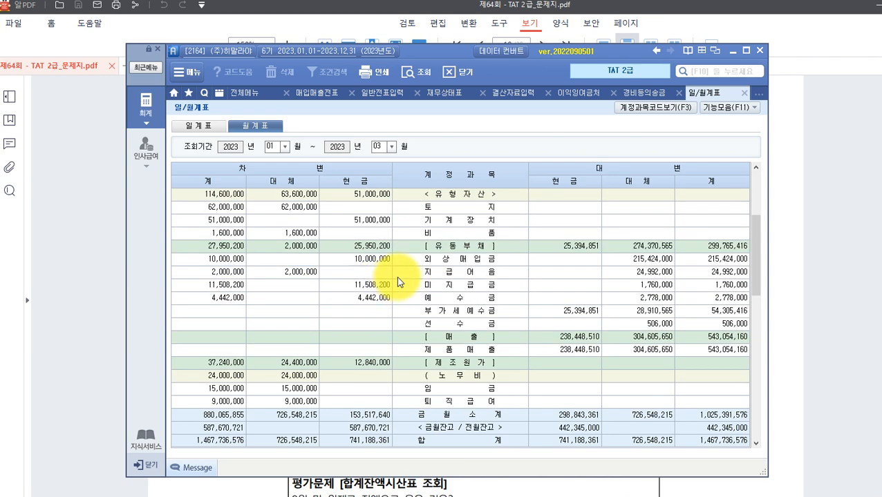
pyautogui.scroll(-10, 396, 276)
pyautogui.scroll(3, 396, 276)
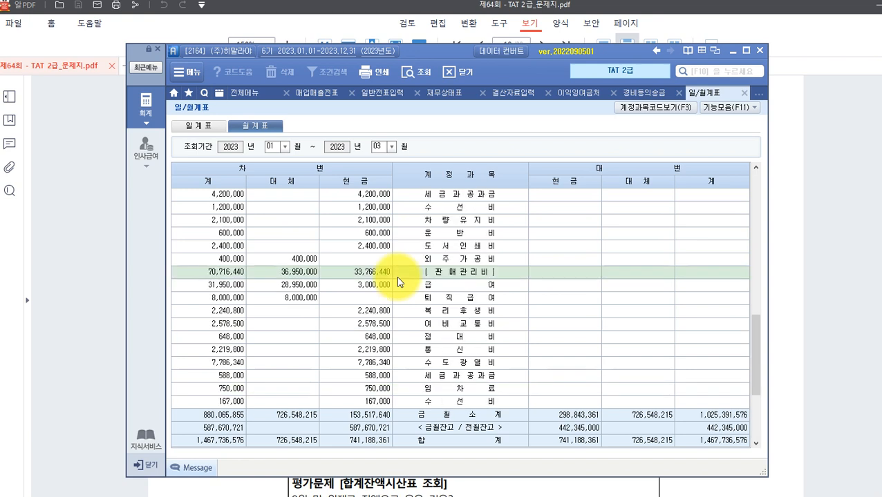
pyautogui.click(394, 271)
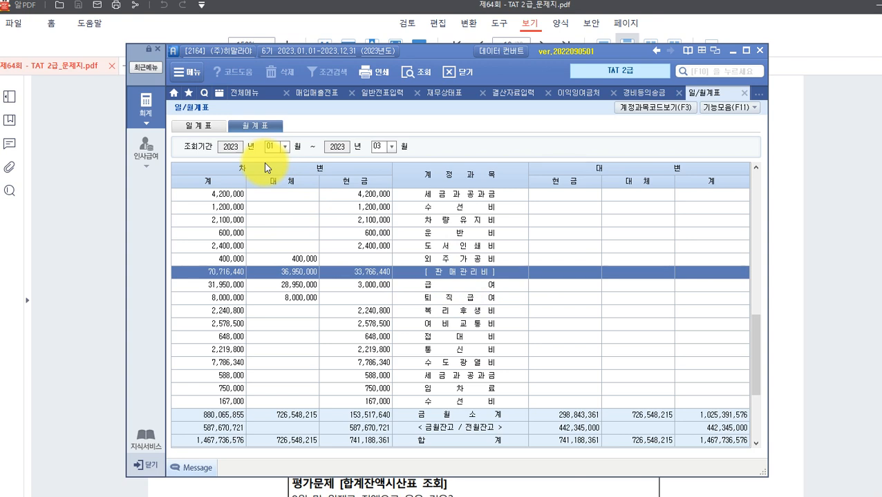
pyautogui.click(447, 273)
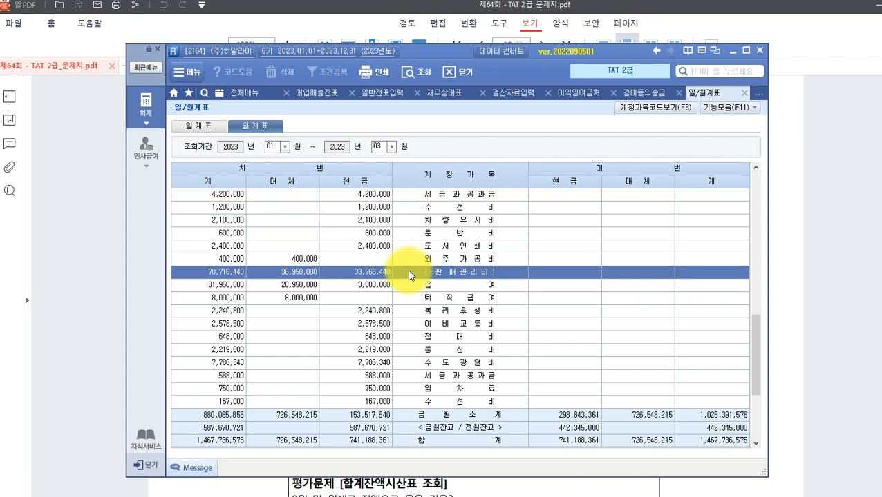
pyautogui.click(421, 299)
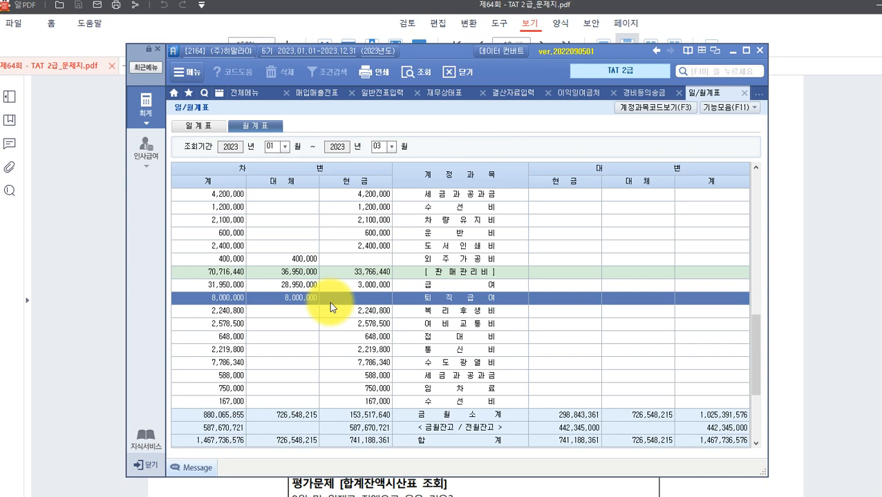
pyautogui.click(109, 391)
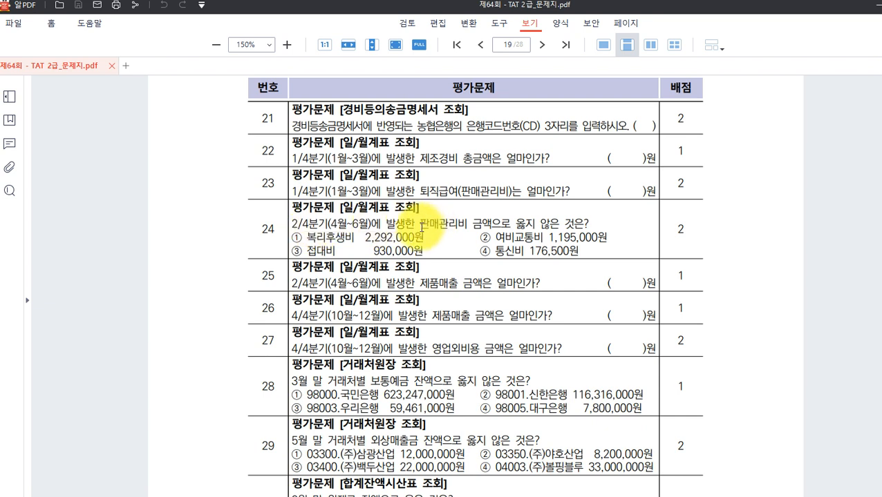
# Read question 24 on Q2 판매관리비, then switch back to the 월계표.
pyautogui.moveTo(419, 223); pyautogui.dragTo(467, 224)
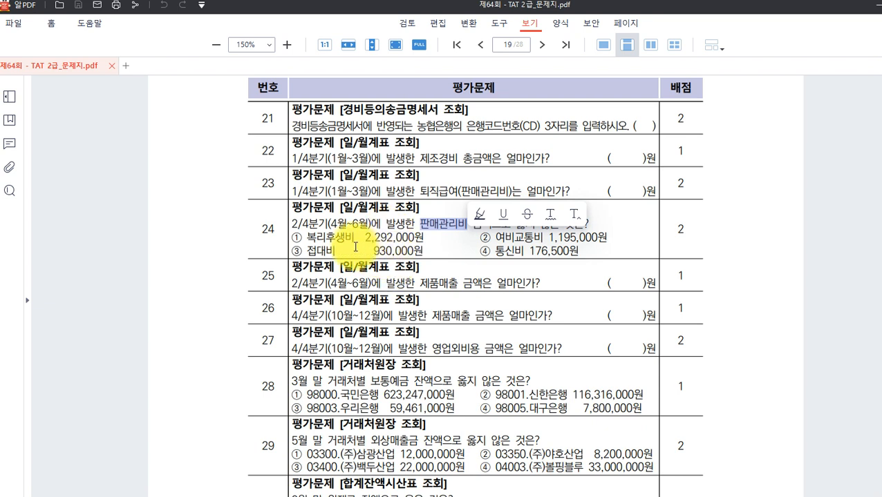
pyautogui.click(422, 240)
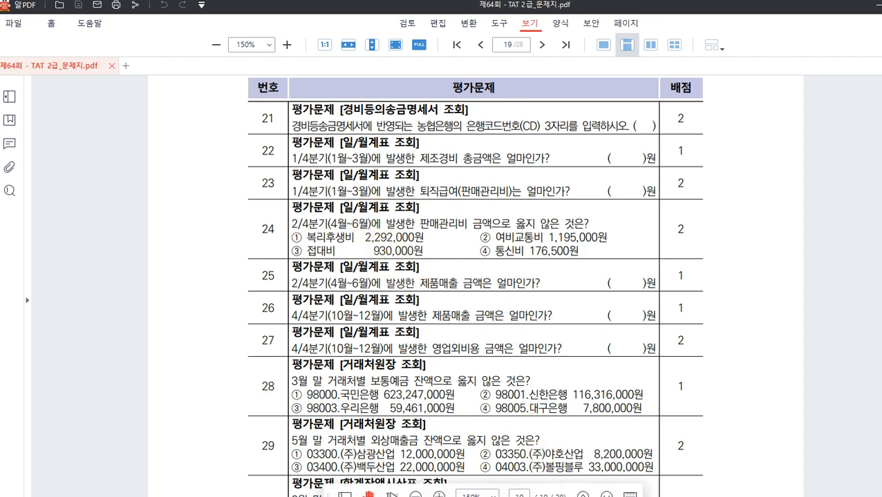
pyautogui.click(544, 496)
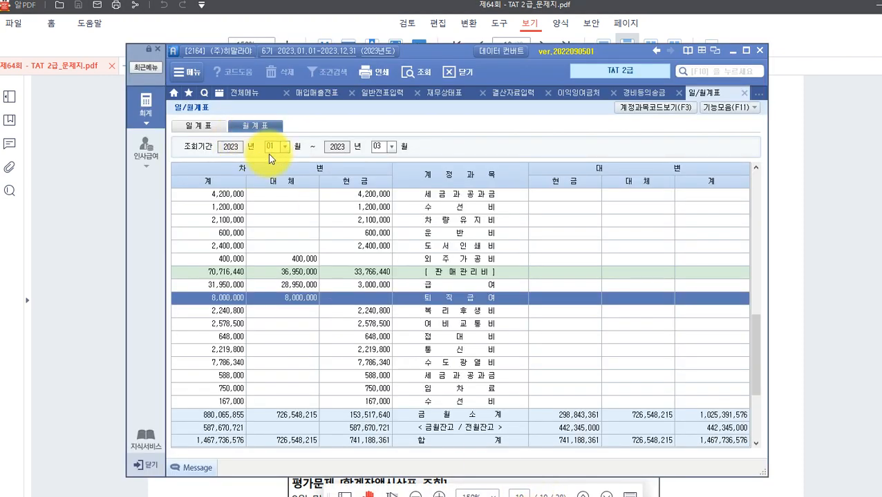
# Change the 월계표 period to months 04 through 06.
pyautogui.click(282, 147)
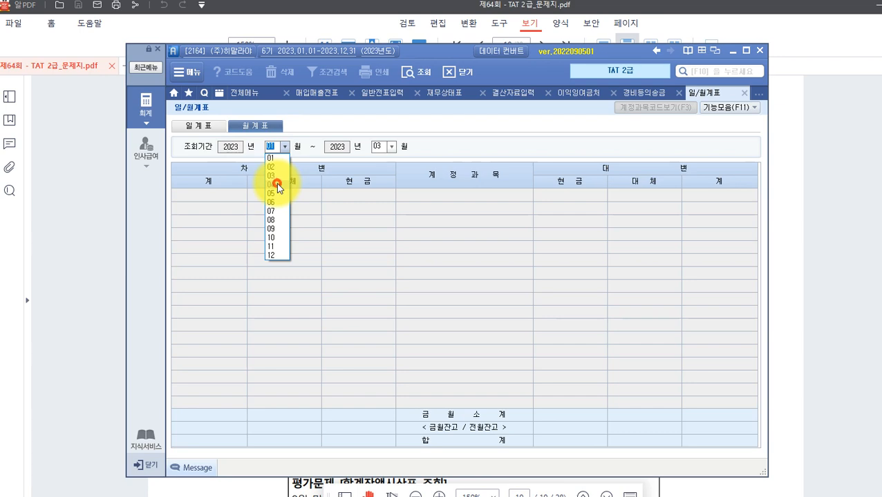
pyautogui.click(277, 186)
pyautogui.click(392, 147)
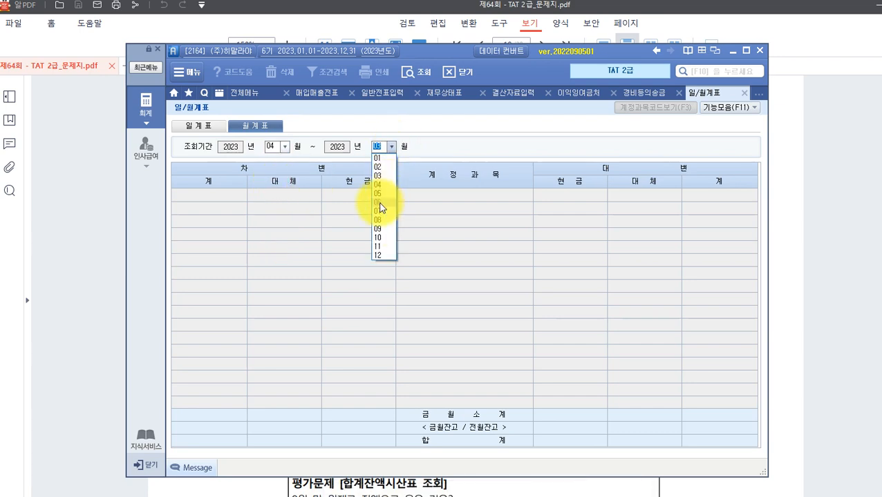
pyautogui.click(378, 203)
# Scroll to the [판매관리비] subtotal and move the report window to the right.
pyautogui.scroll(-3, 417, 282)
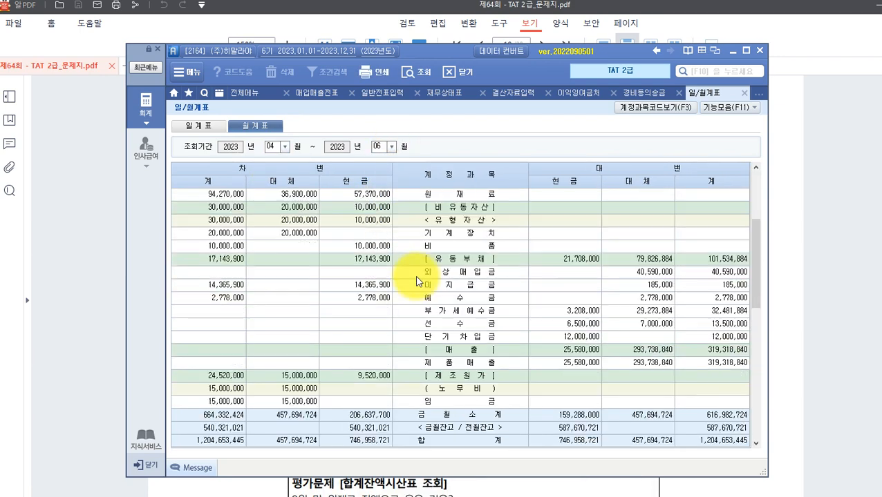
pyautogui.scroll(-10, 417, 277)
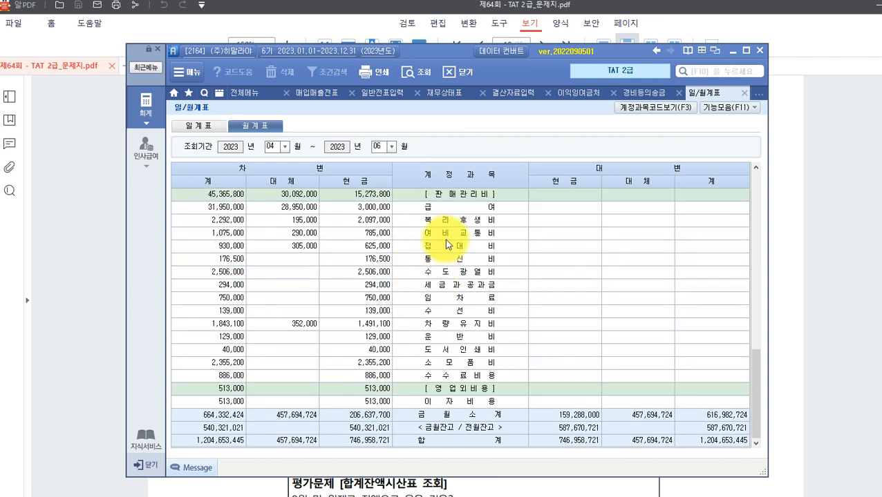
pyautogui.click(452, 197)
pyautogui.moveTo(449, 51); pyautogui.dragTo(819, 54)
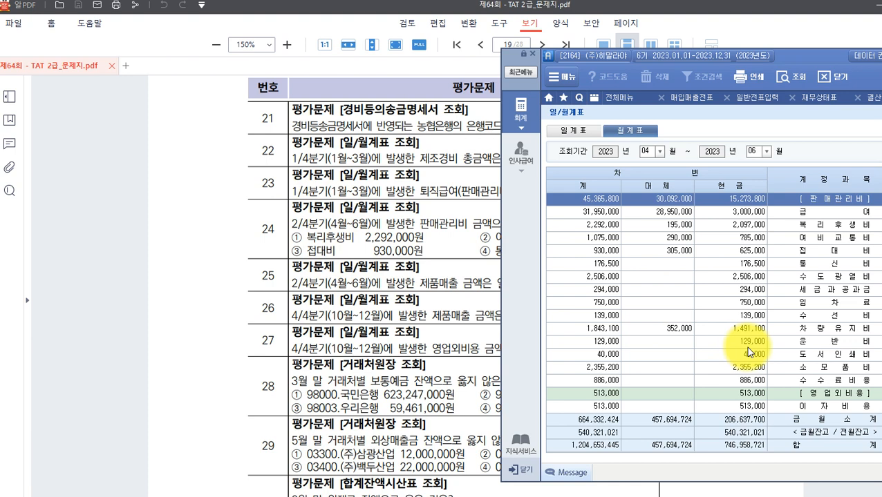
# Check 복리후생비 2,292,000 and 접대비 930,000 against question 24's options.
pyautogui.click(801, 225)
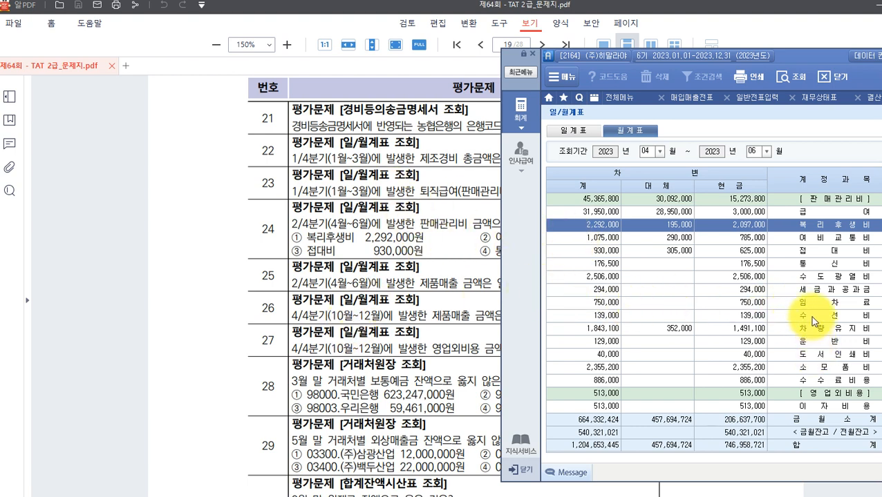
pyautogui.click(805, 251)
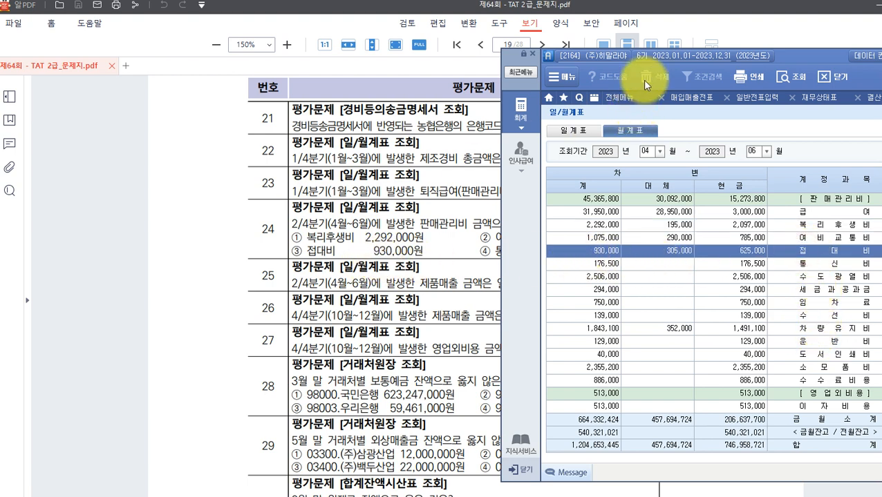
pyautogui.moveTo(793, 55); pyautogui.dragTo(875, 54)
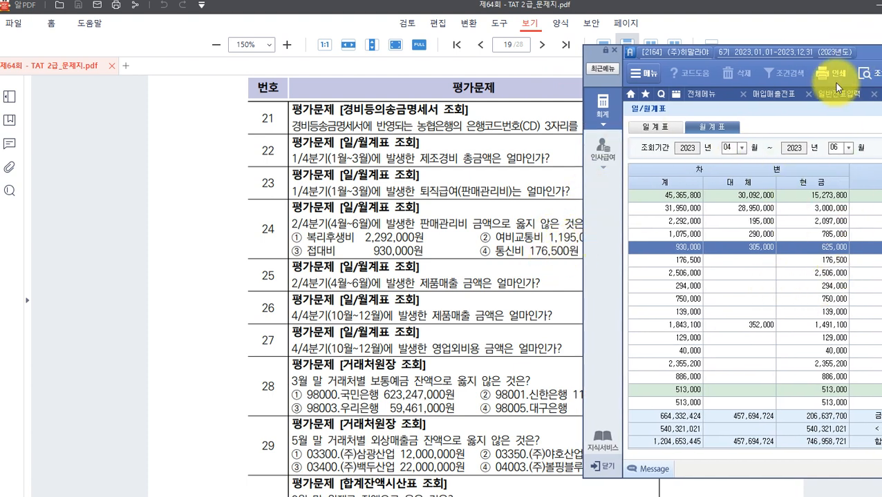
pyautogui.moveTo(861, 56); pyautogui.dragTo(767, 33)
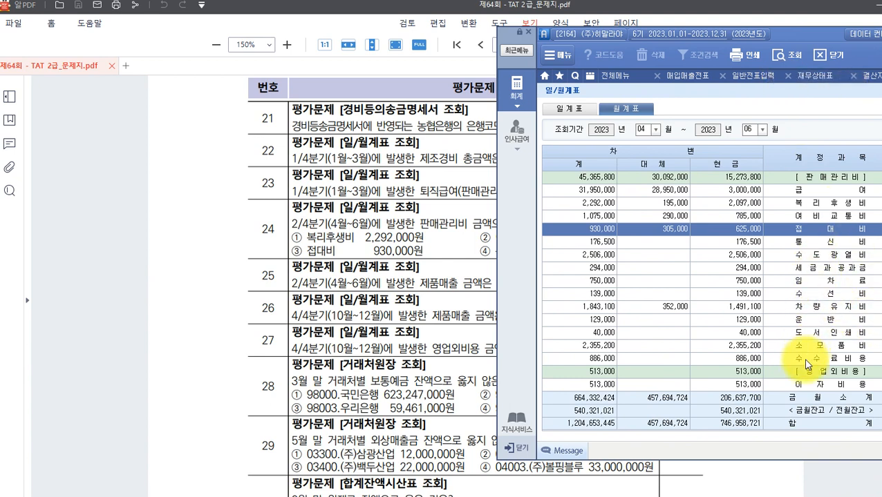
# Check 여비교통비 1,075,000 and 통신비 176,500 while repositioning the report beside the questions.
pyautogui.click(798, 215)
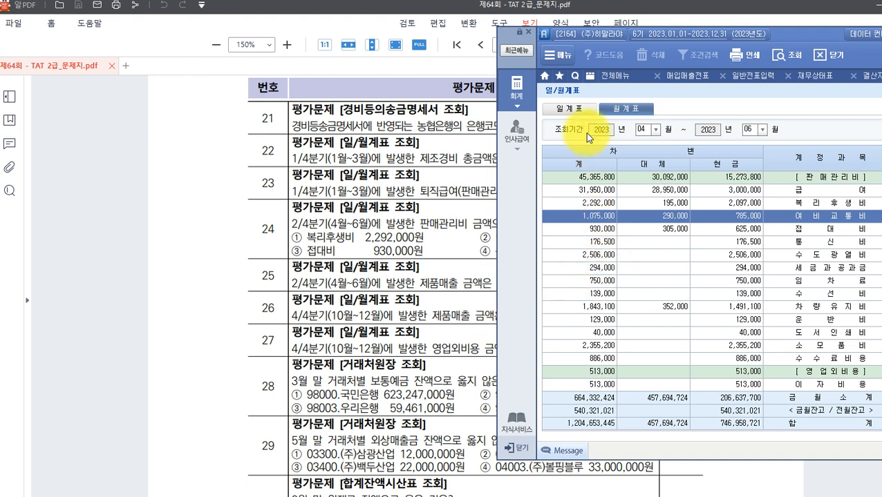
pyautogui.moveTo(782, 35); pyautogui.dragTo(679, 64)
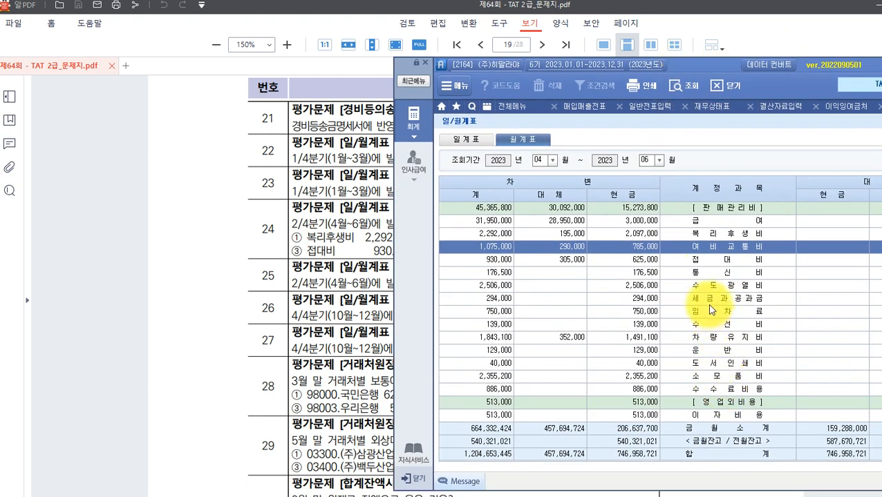
pyautogui.click(705, 272)
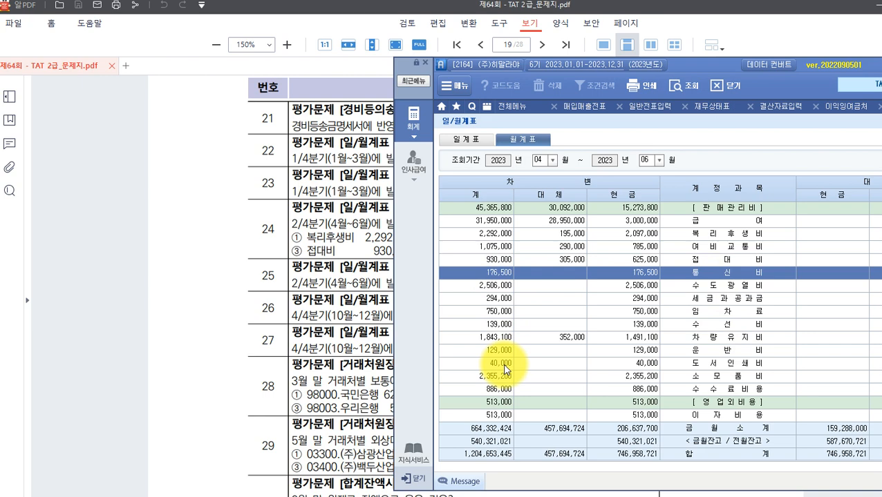
pyautogui.moveTo(694, 69); pyautogui.dragTo(730, 267)
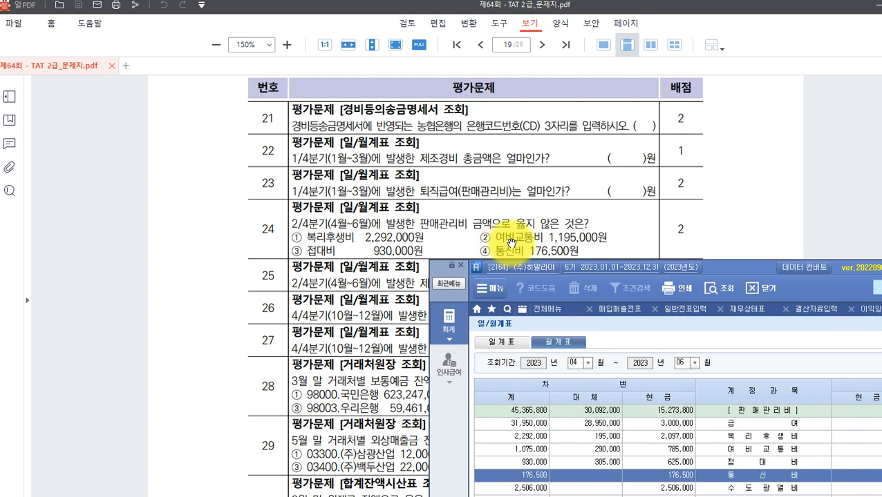
pyautogui.moveTo(730, 268); pyautogui.dragTo(760, 103)
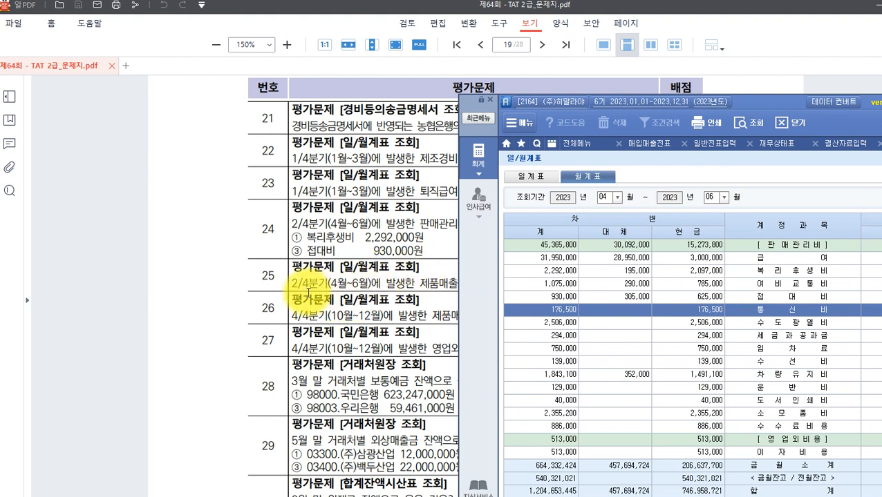
pyautogui.moveTo(758, 101); pyautogui.dragTo(832, 101)
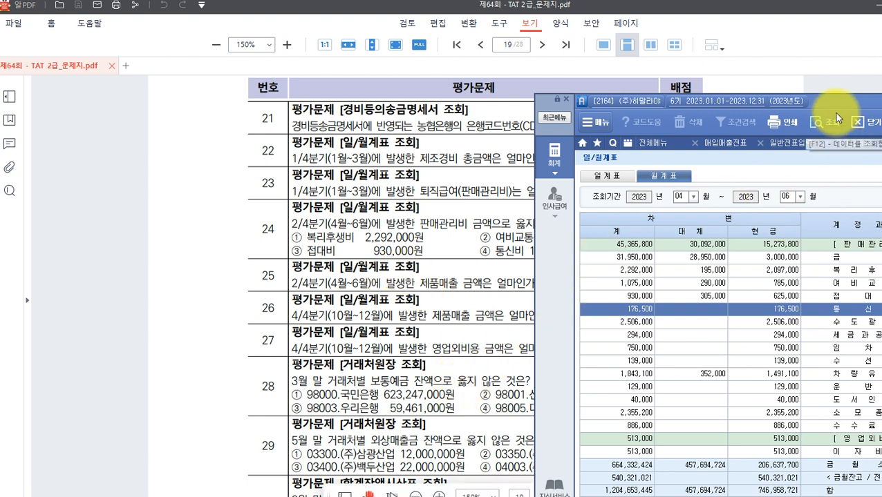
pyautogui.moveTo(819, 102); pyautogui.dragTo(557, 85)
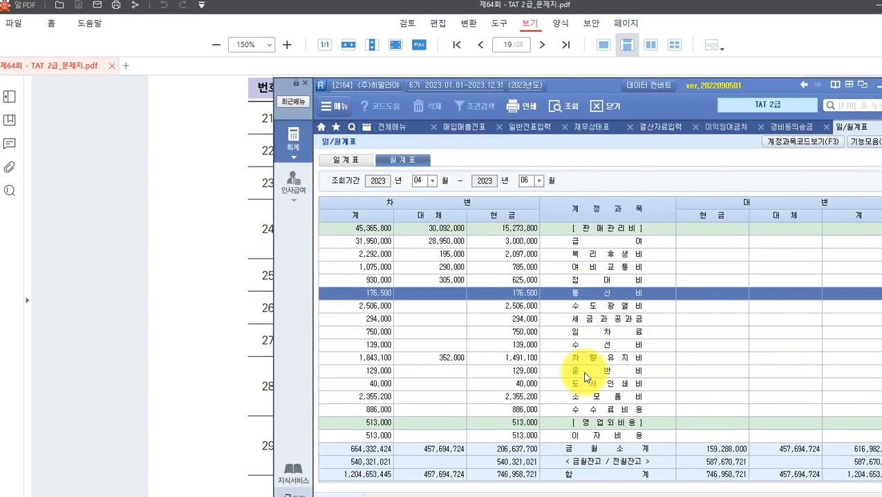
# Find and mark the April–June 제품매출 total of 319,318,840, then return to the exam sheet.
pyautogui.scroll(3, 598, 374)
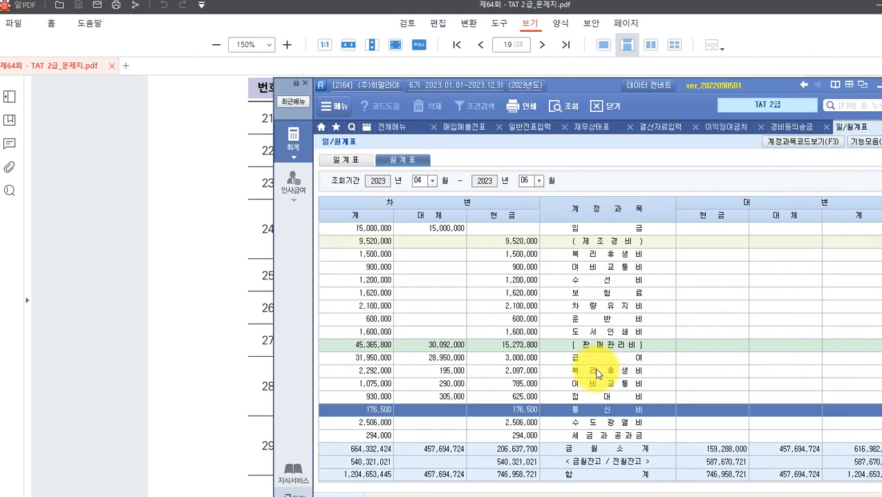
pyautogui.click(584, 347)
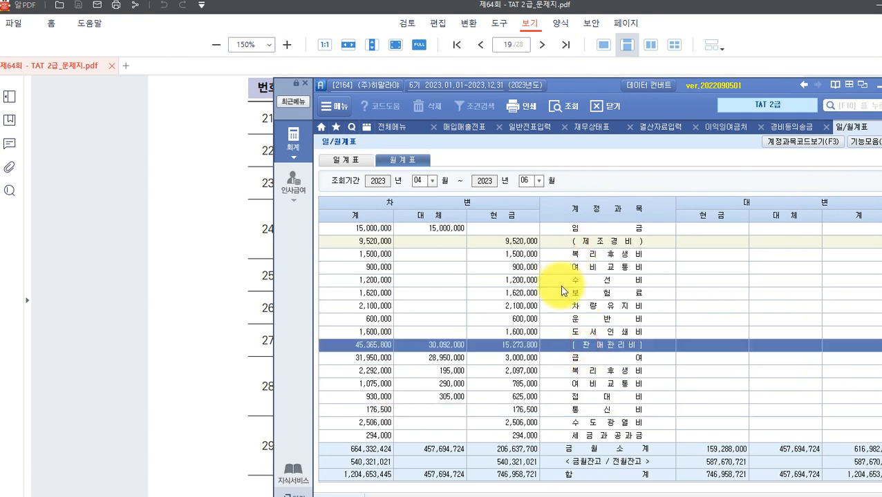
pyautogui.scroll(3, 564, 286)
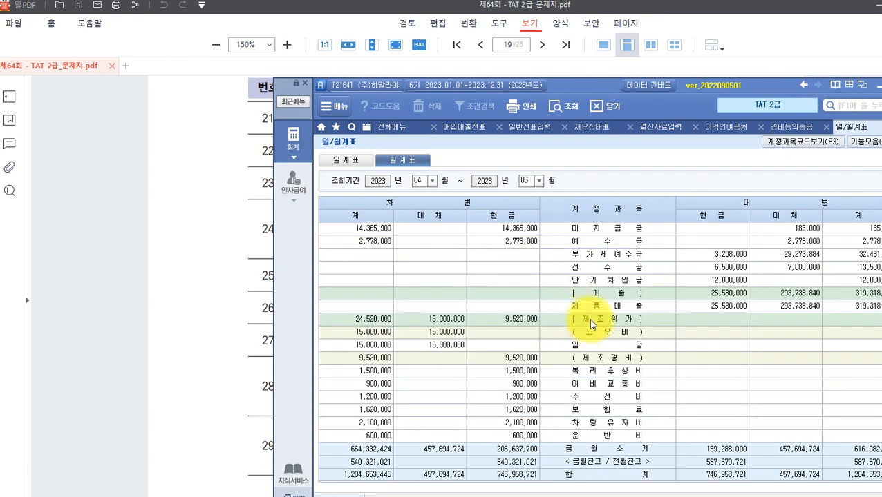
pyautogui.click(585, 306)
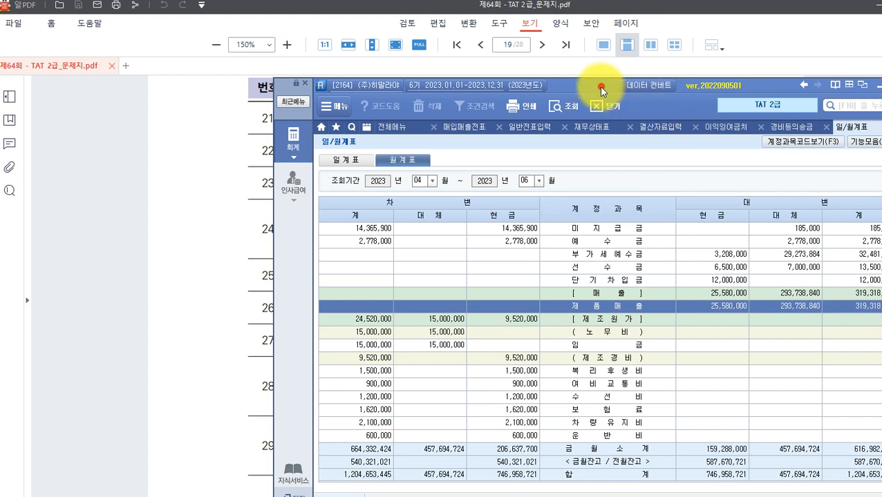
pyautogui.moveTo(601, 90); pyautogui.dragTo(426, 89)
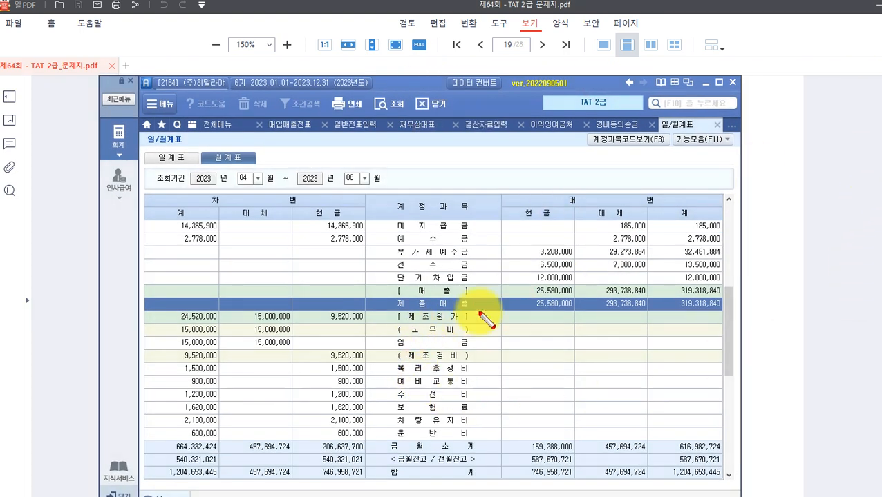
pyautogui.moveTo(374, 294)
pyautogui.mouseDown()
pyautogui.moveTo(754, 314)
pyautogui.moveTo(723, 316)
pyautogui.mouseUp()
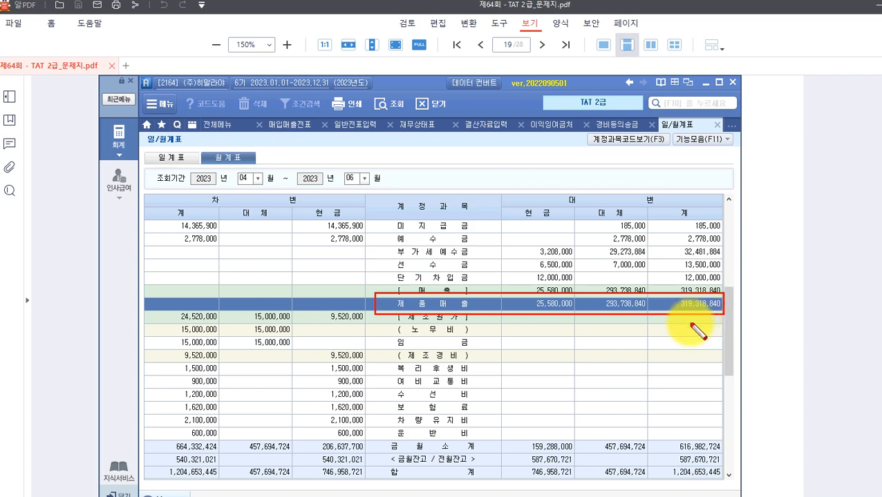
pyautogui.press('Escape')
pyautogui.click(31, 301)
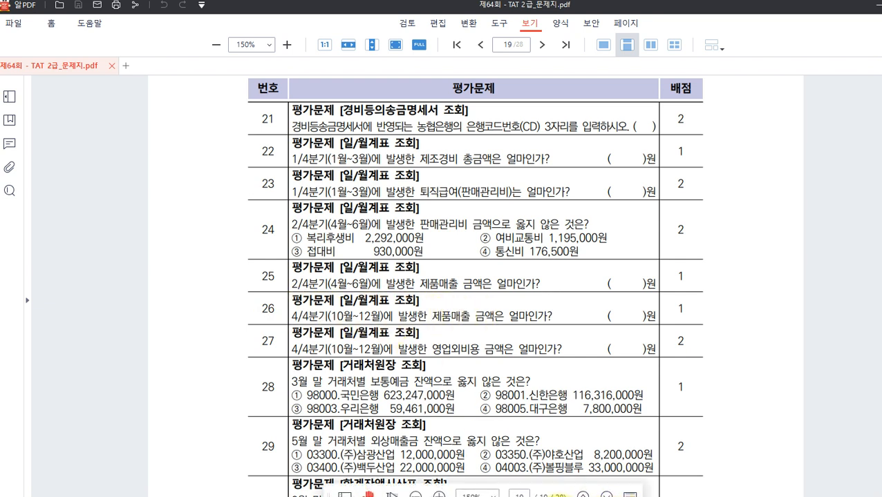
# Restore the 월계표 and set its period to months 10 through 12.
pyautogui.click(515, 457)
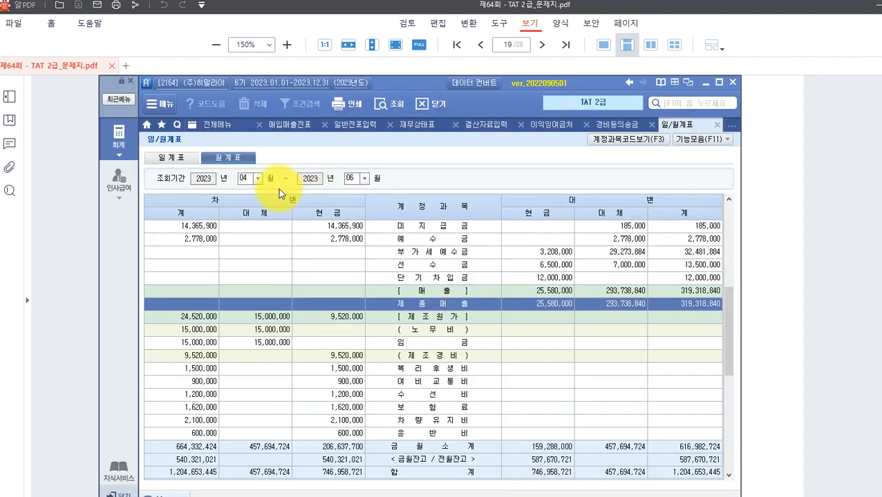
pyautogui.click(258, 178)
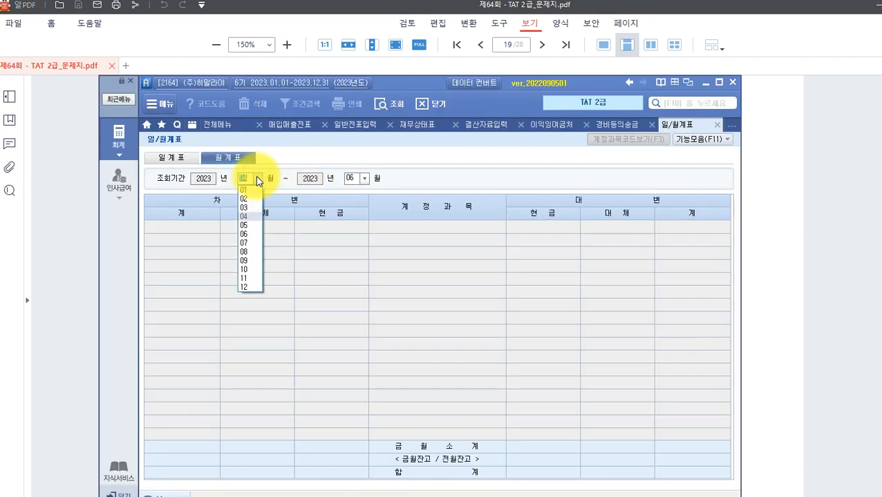
pyautogui.click(252, 270)
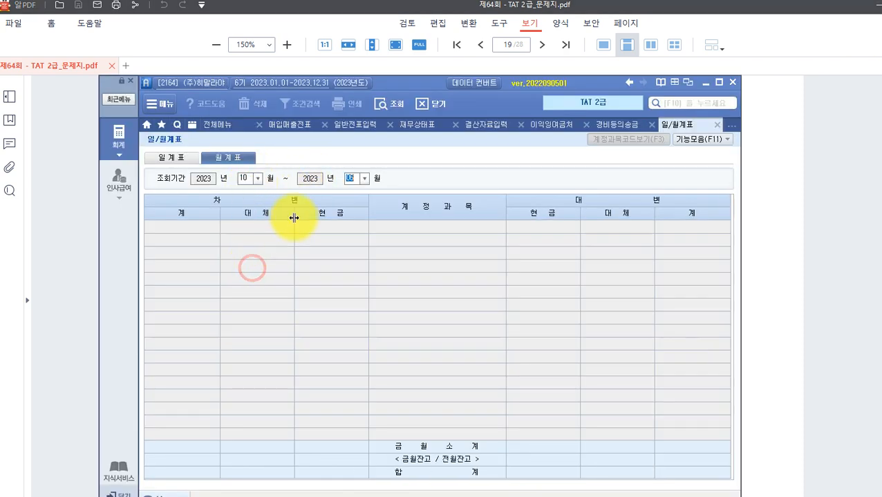
pyautogui.click(363, 179)
pyautogui.click(357, 288)
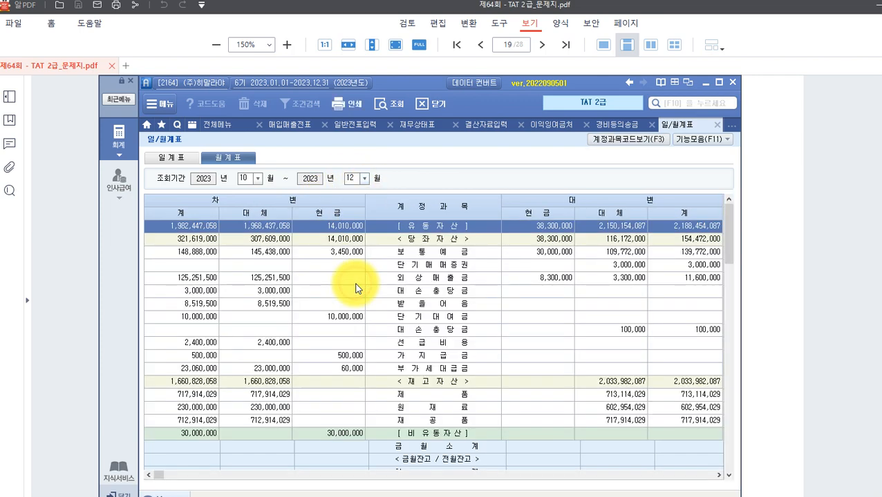
# Mark the fourth-quarter 제품매출 of 256,390,000, then go back to the exam sheet.
pyautogui.scroll(-5, 400, 318)
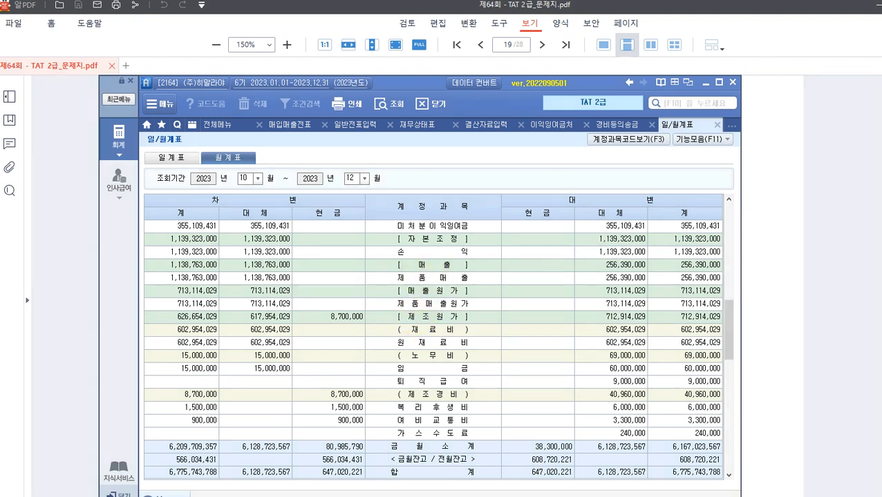
pyautogui.moveTo(373, 269); pyautogui.dragTo(726, 285)
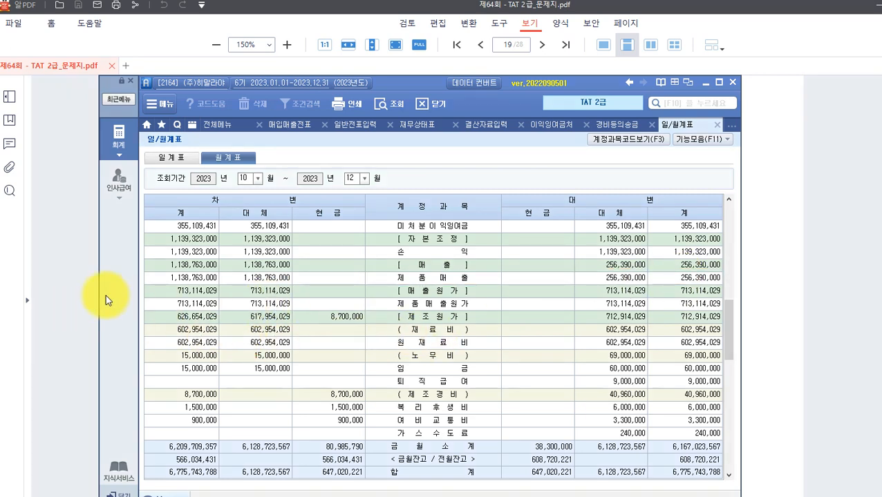
pyautogui.click(65, 295)
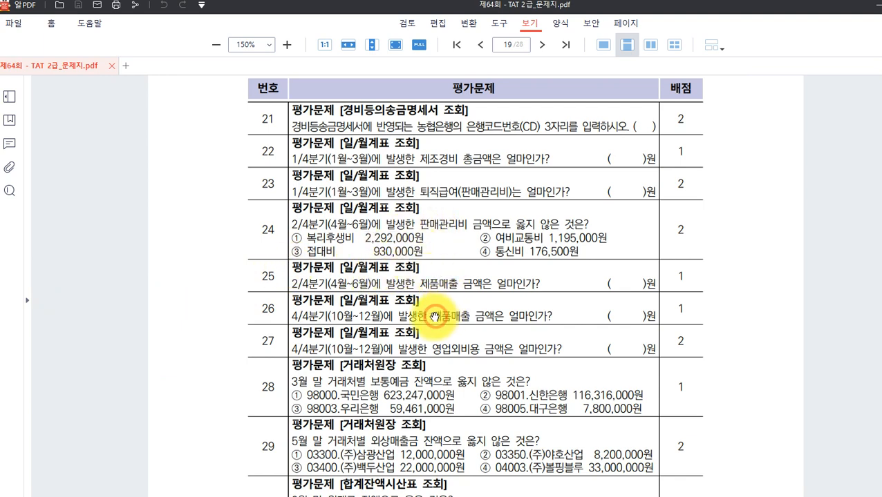
# Find and mark the October–December [영업외비용] of 11,860,000, then return to the PDF.
pyautogui.scroll(-1, 432, 318)
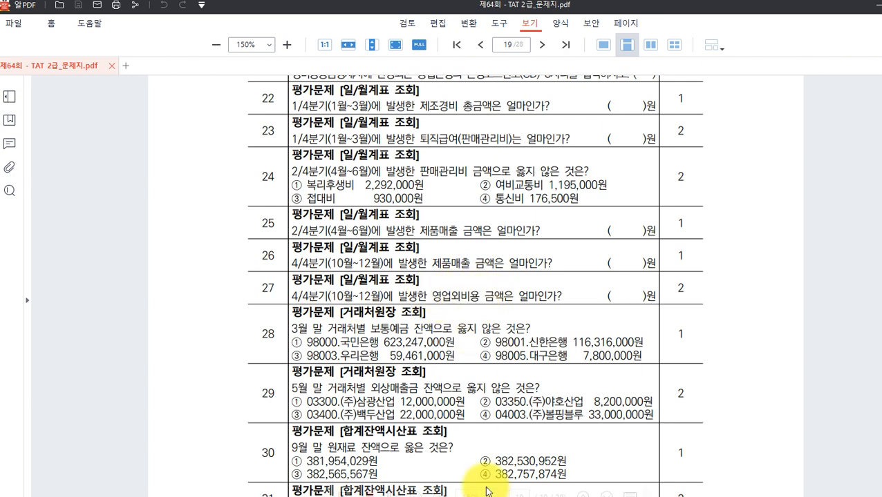
pyautogui.click(561, 496)
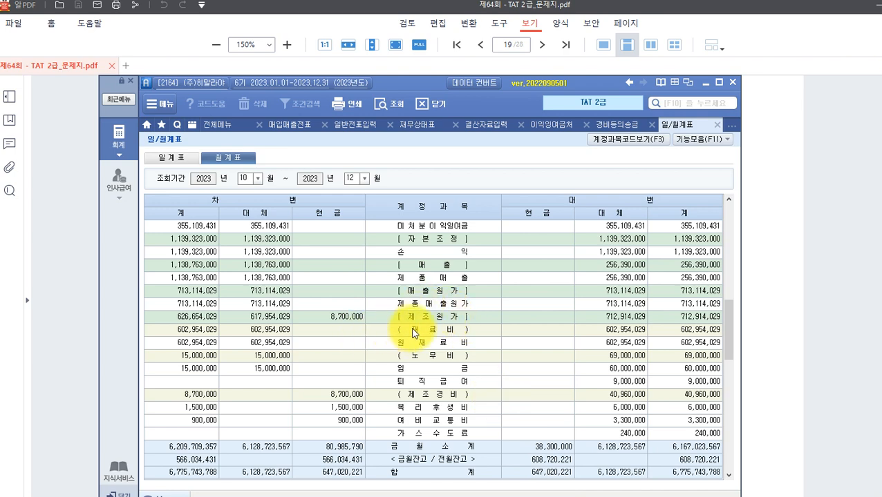
pyautogui.scroll(-10, 386, 332)
pyautogui.scroll(-2, 413, 334)
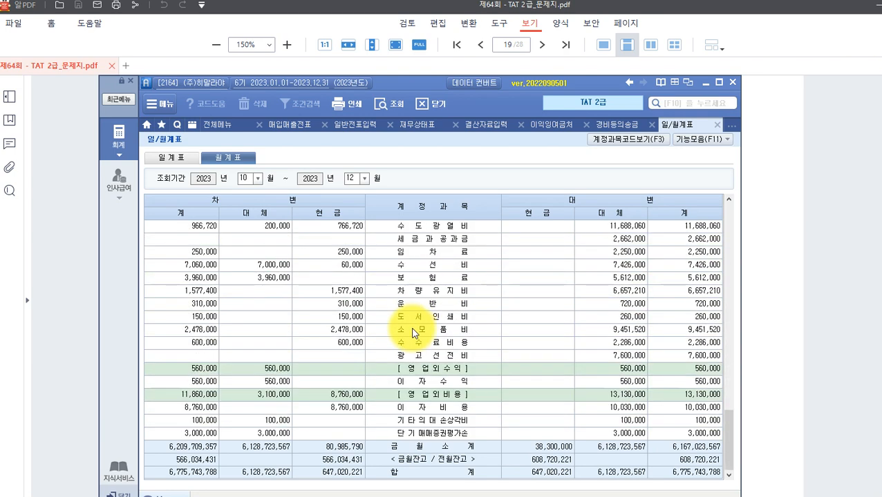
pyautogui.click(419, 395)
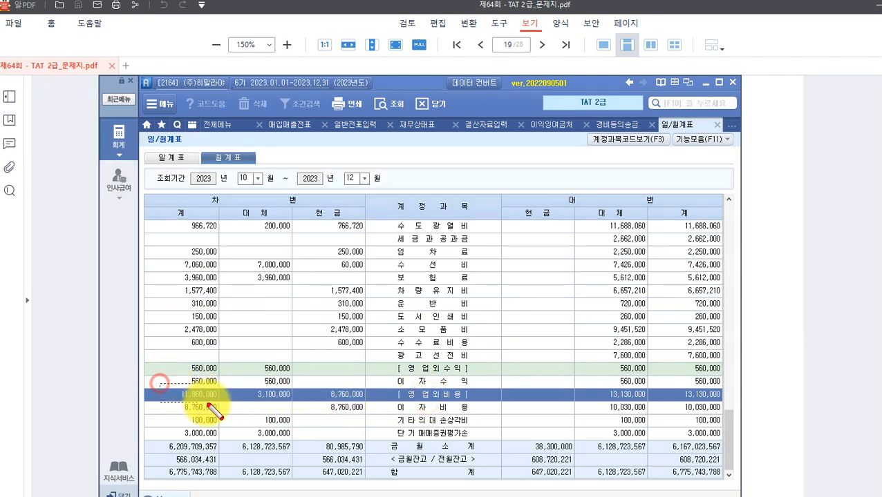
pyautogui.moveTo(161, 381)
pyautogui.mouseDown()
pyautogui.moveTo(462, 417)
pyautogui.moveTo(465, 405)
pyautogui.mouseUp()
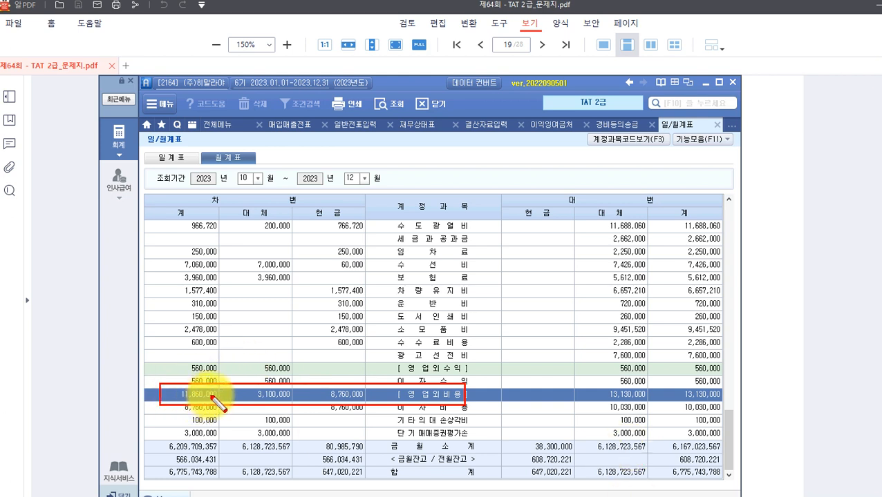
pyautogui.press('Escape')
pyautogui.click(64, 354)
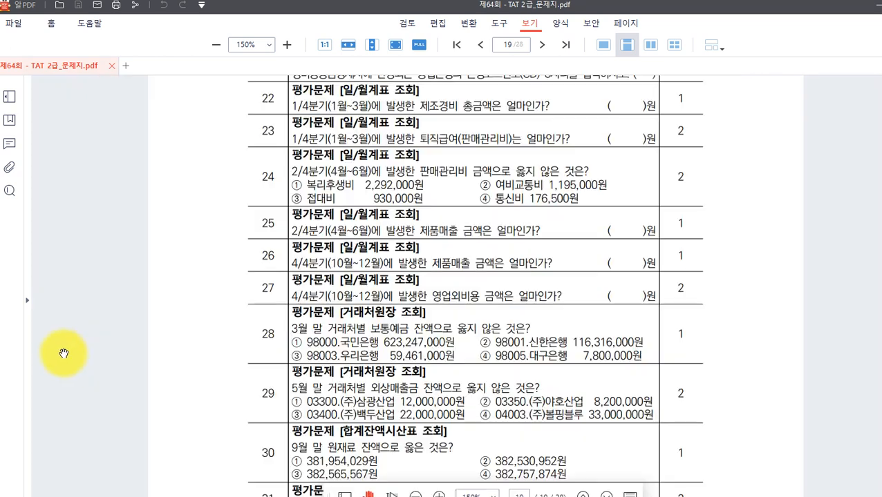
# Narrow the exam PDF and shift it left, with the Smart A window placed beside it.
pyautogui.scroll(-3, 276, 351)
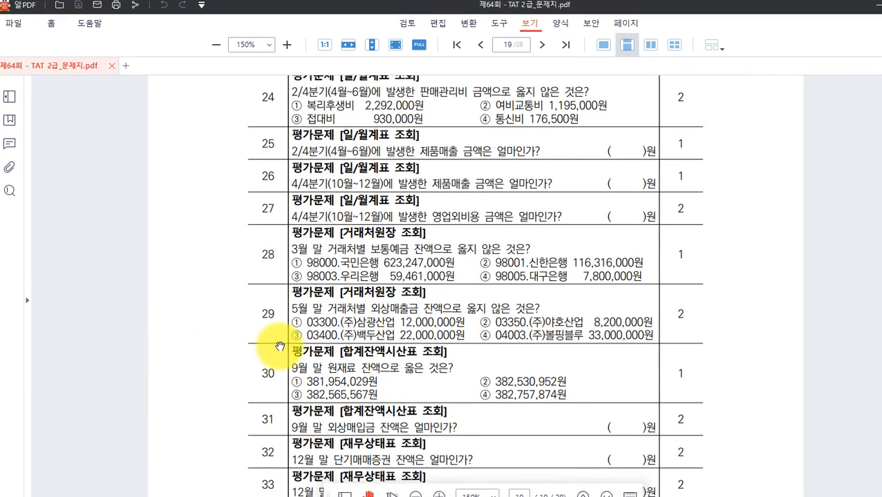
pyautogui.scroll(-1, 332, 266)
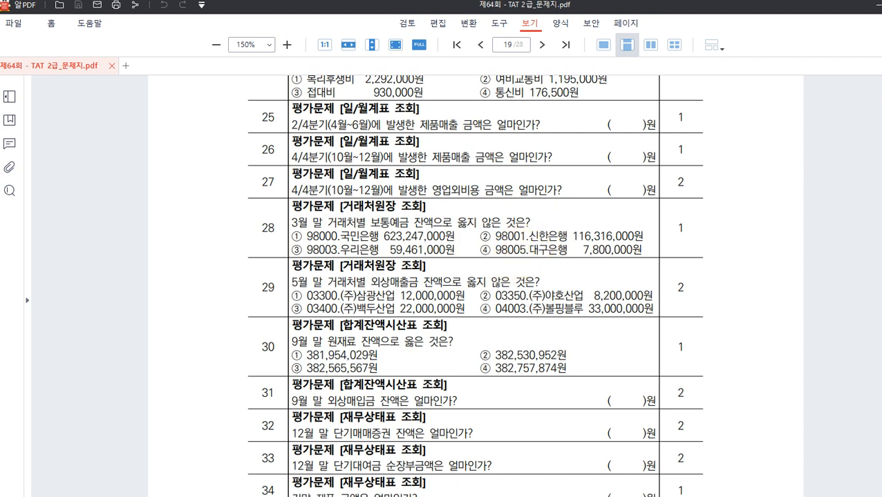
pyautogui.click(881, 5)
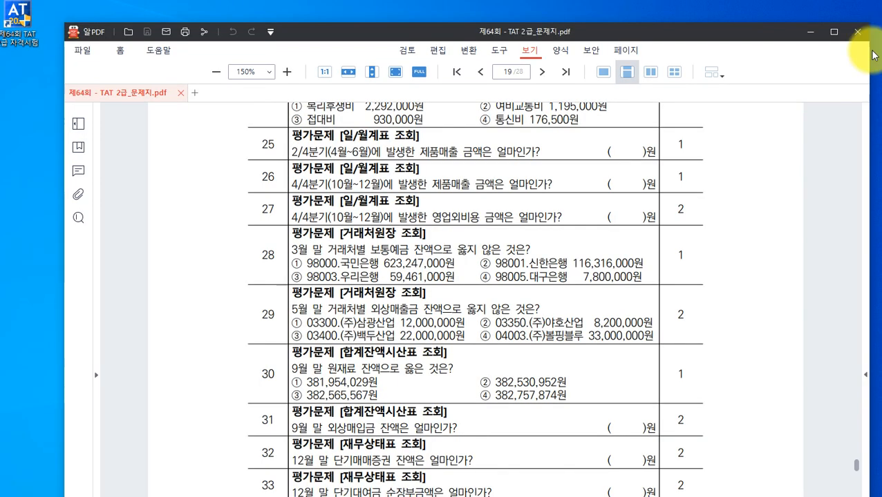
pyautogui.moveTo(868, 276); pyautogui.dragTo(674, 312)
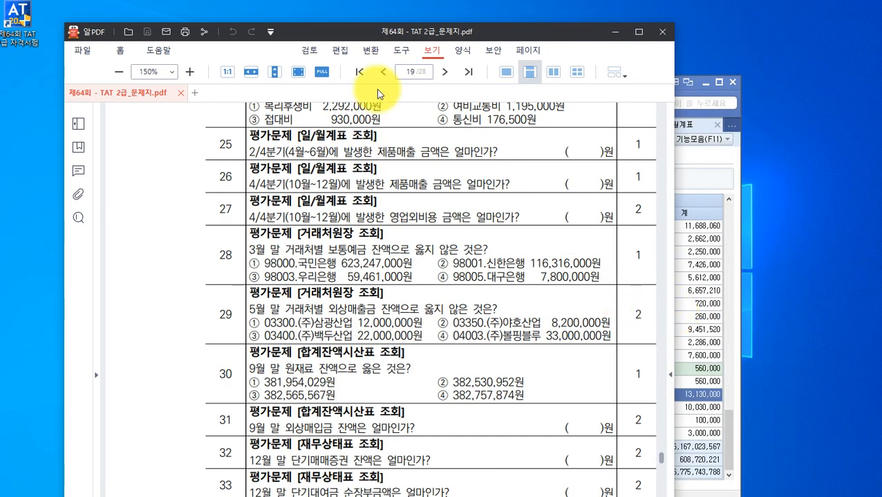
pyautogui.moveTo(364, 31); pyautogui.dragTo(242, 8)
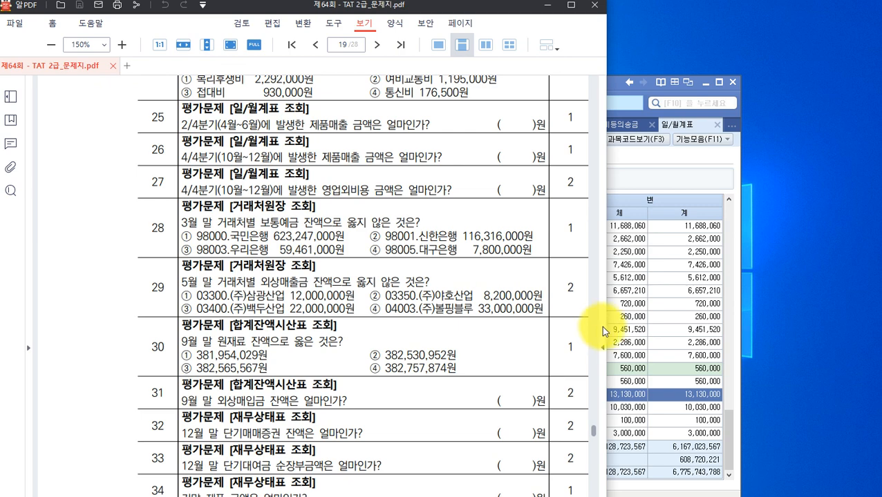
pyautogui.moveTo(605, 335); pyautogui.dragTo(563, 334)
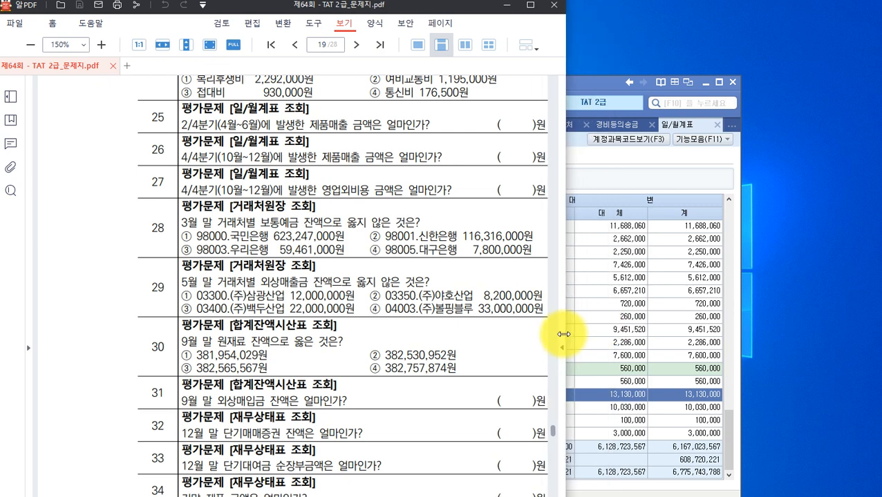
pyautogui.moveTo(252, 10); pyautogui.dragTo(135, 9)
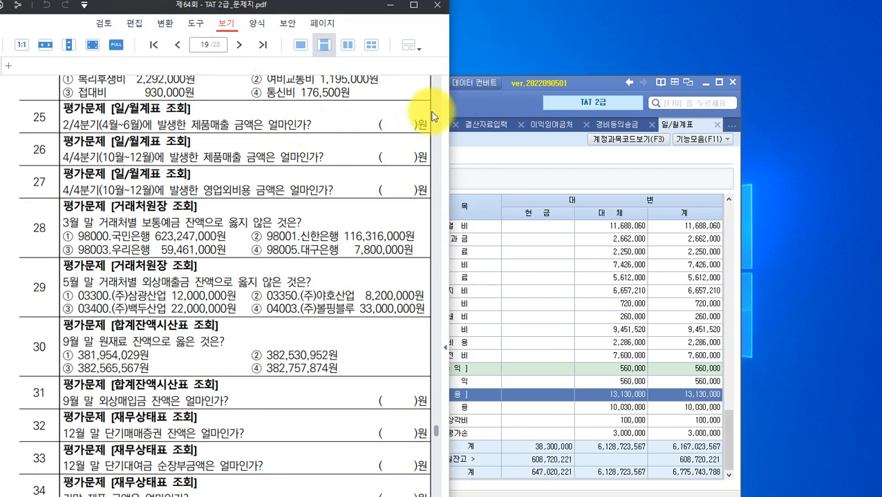
pyautogui.click(460, 104)
pyautogui.moveTo(405, 83); pyautogui.dragTo(657, 72)
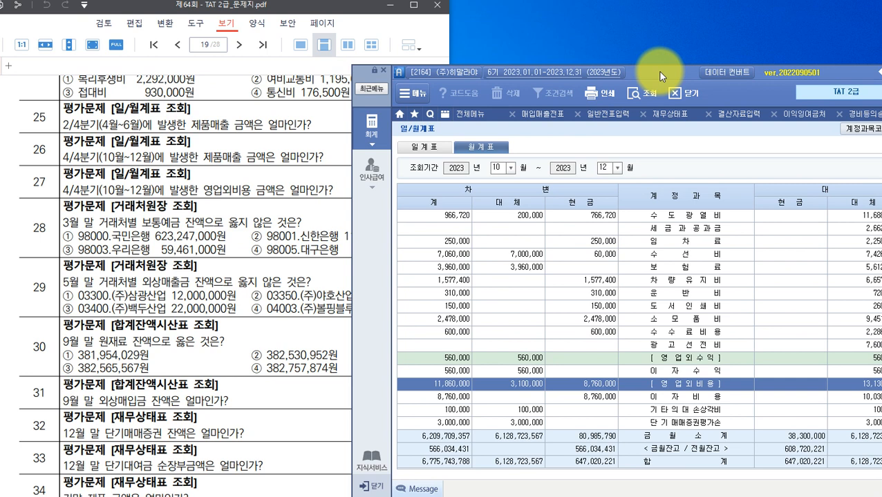
# Open 거래처원장 for account 103 보통예금, January to March 2023, for all partners.
pyautogui.click(372, 124)
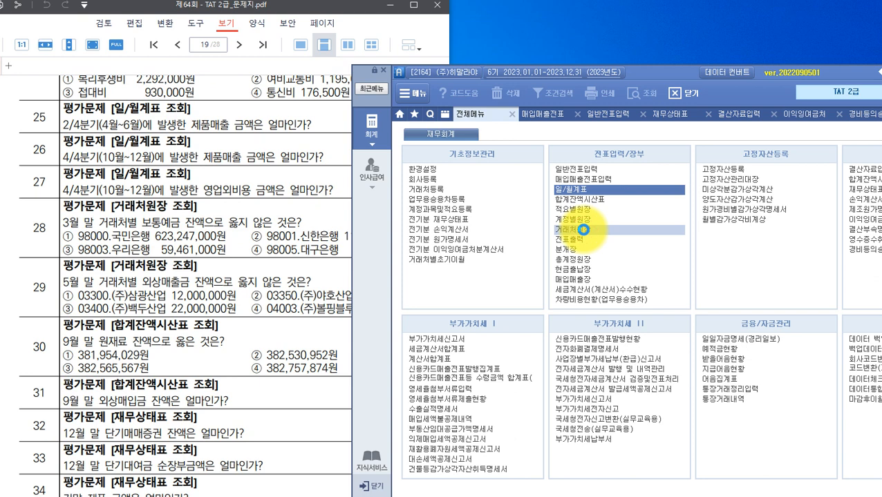
pyautogui.click(584, 229)
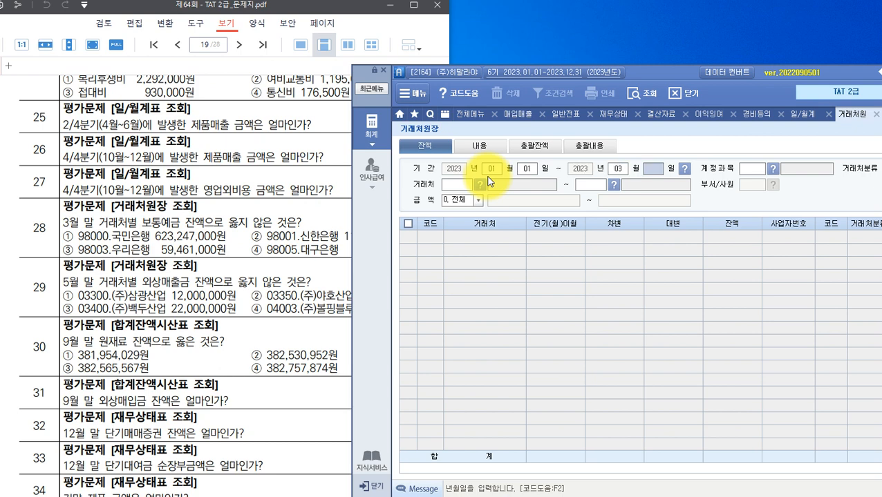
pyautogui.write('11')
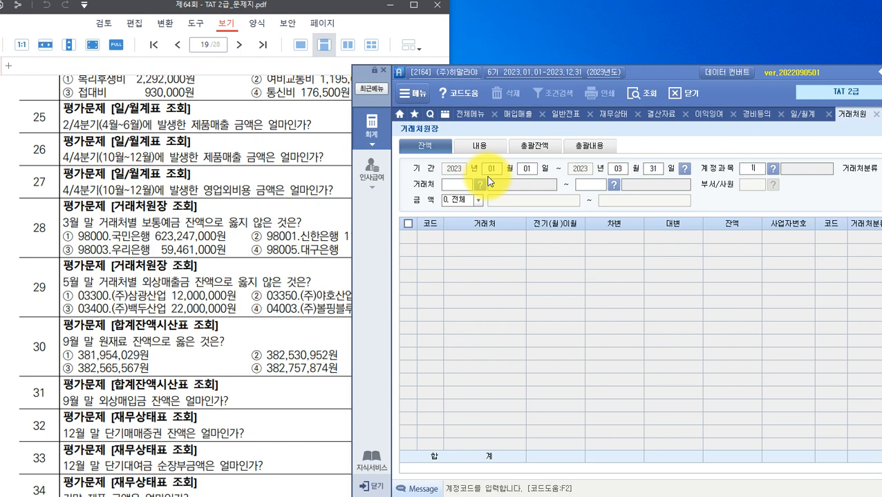
pyautogui.write('03')
pyautogui.press('Return')
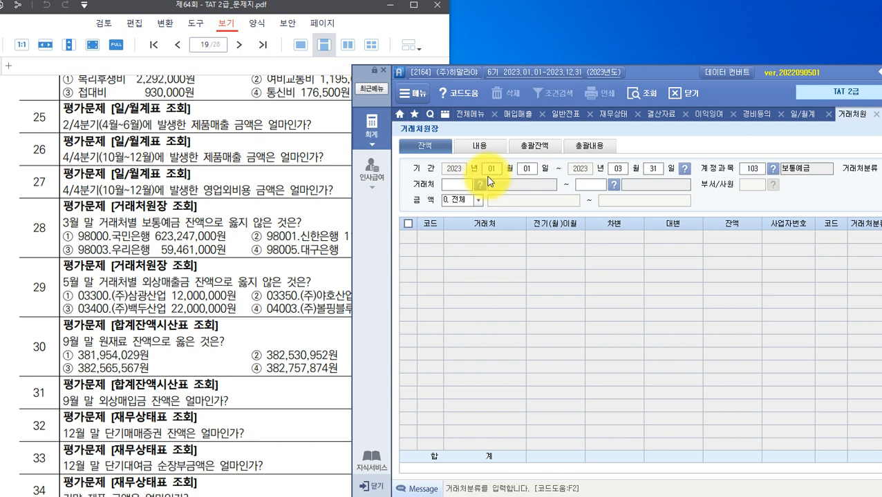
pyautogui.press('Return')
pyautogui.press('Return')
pyautogui.press('Return')
pyautogui.press('Return')
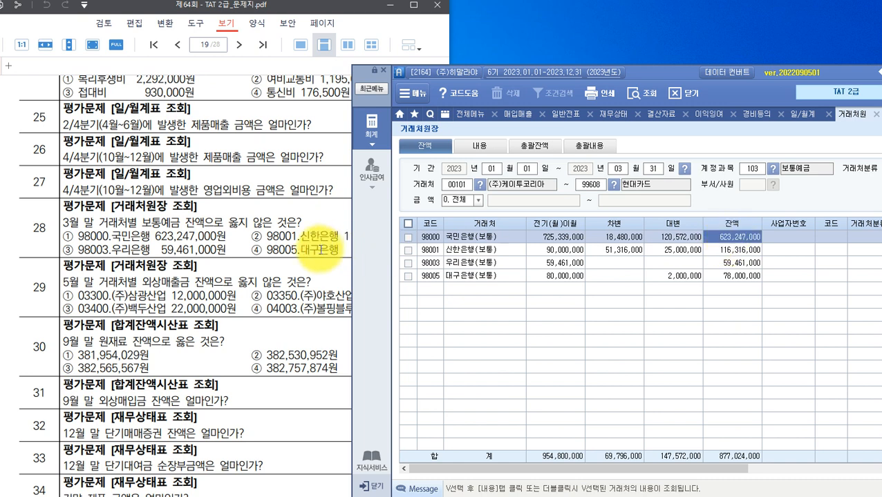
# Check the 신한은행, 우리은행 and 대구은행 (78,000,000) balances against the question options.
pyautogui.moveTo(629, 72); pyautogui.dragTo(686, 67)
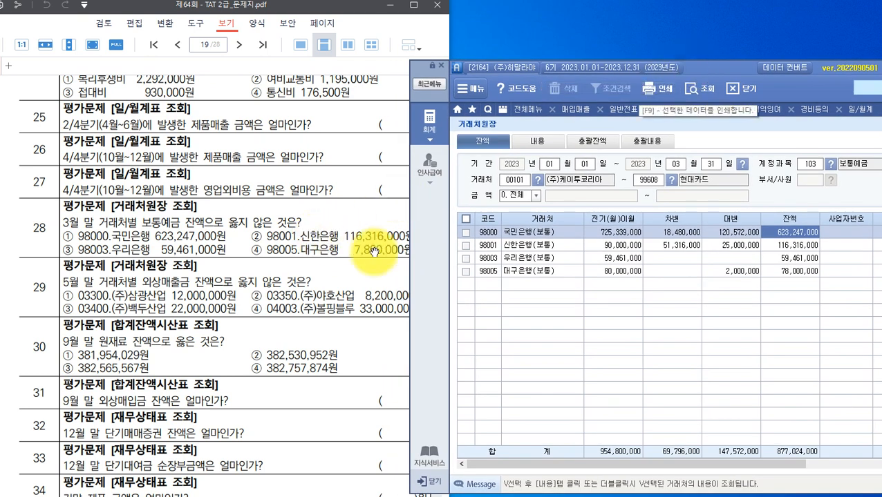
pyautogui.click(523, 246)
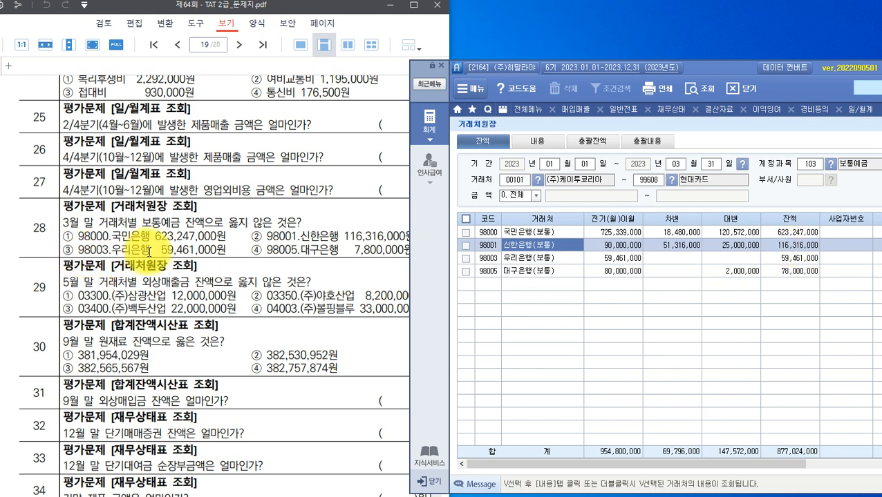
pyautogui.click(557, 259)
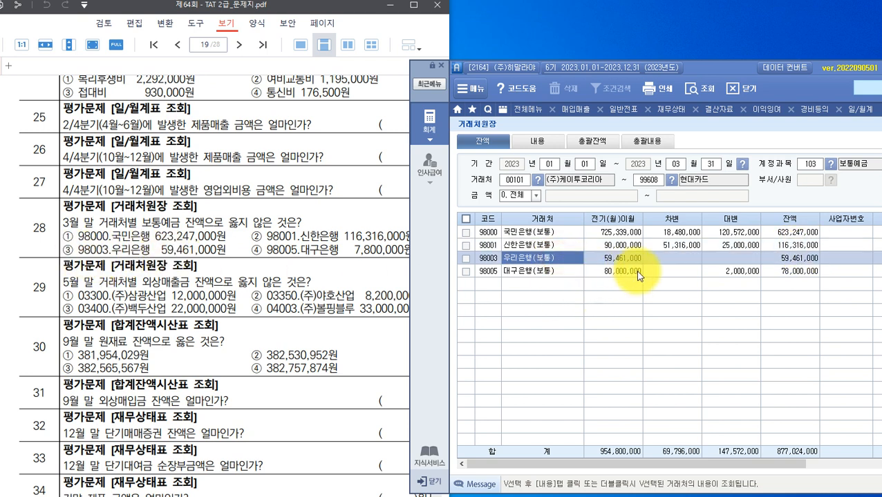
pyautogui.click(798, 272)
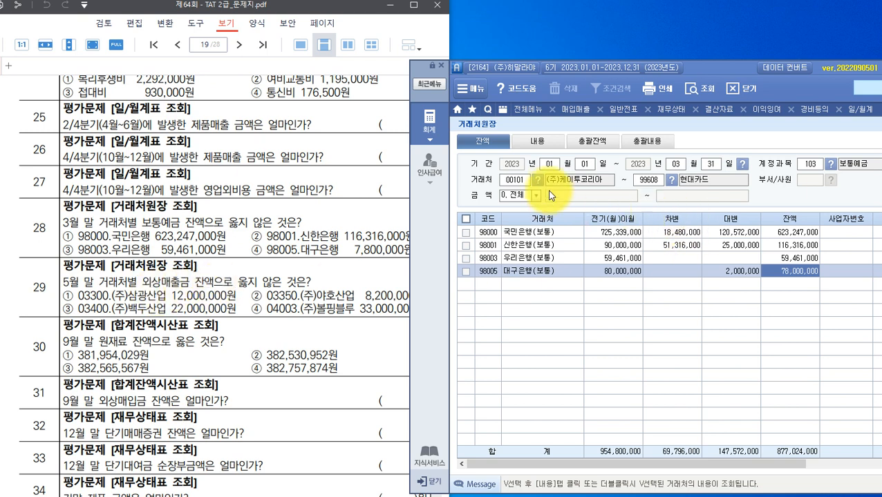
# Change the ledger period end to May and the account to 108 외상매출금.
pyautogui.click(682, 164)
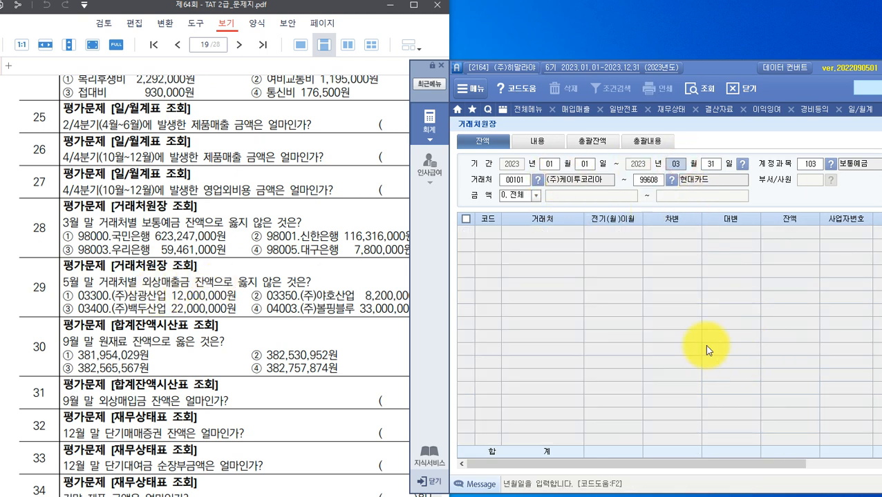
pyautogui.press('Return')
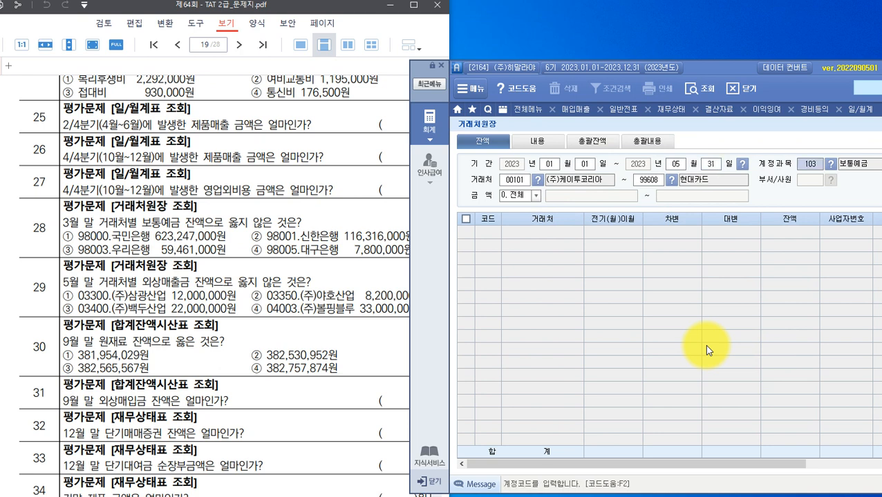
pyautogui.write('108')
pyautogui.press('Return')
pyautogui.press('Return')
pyautogui.press('Return')
pyautogui.press('Return')
pyautogui.press('Return')
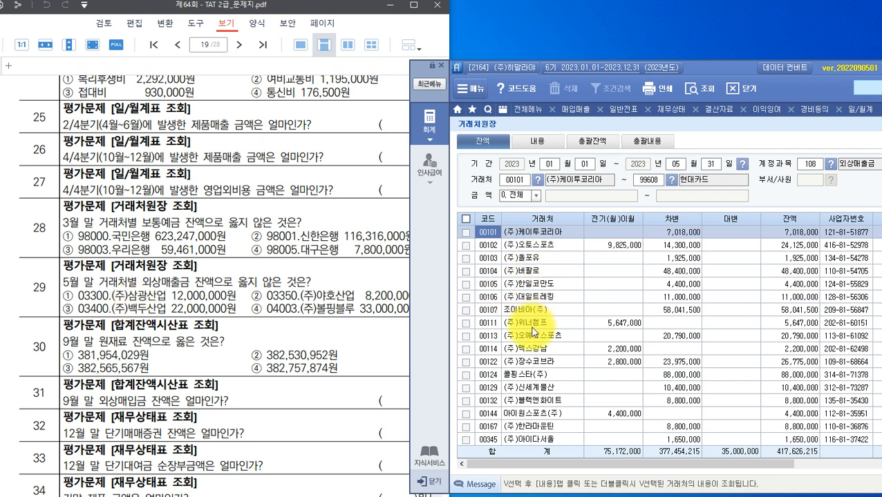
# Check balances for (주)삼광산업 12,000,000, (주)야호산업, (주)백두산업 22,000,000 and (주)볼핑블루 3,300,000.
pyautogui.scroll(-3, 529, 342)
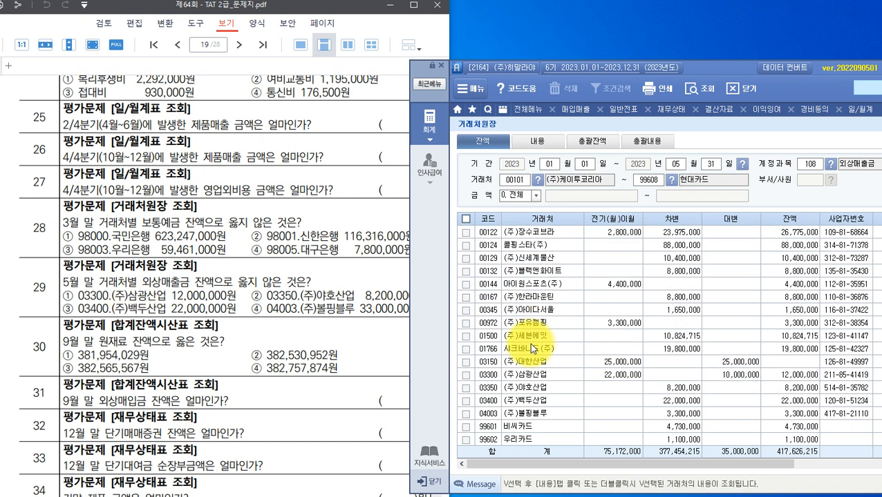
pyautogui.click(524, 373)
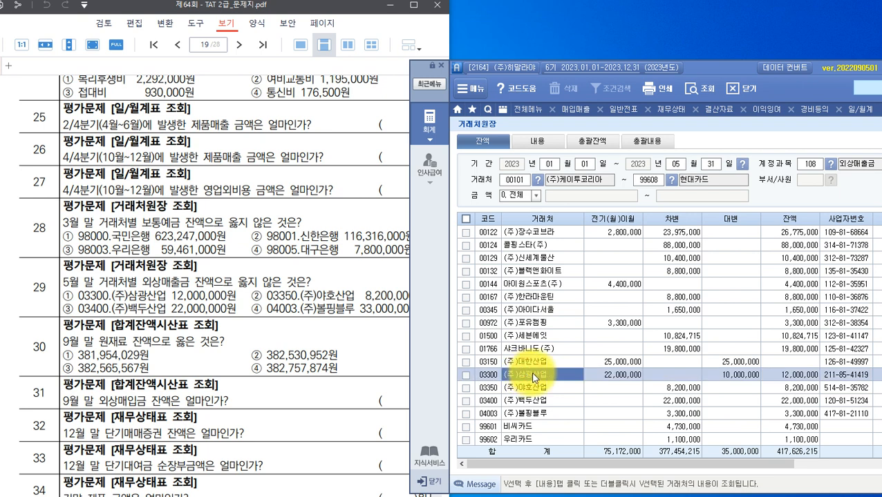
pyautogui.click(786, 378)
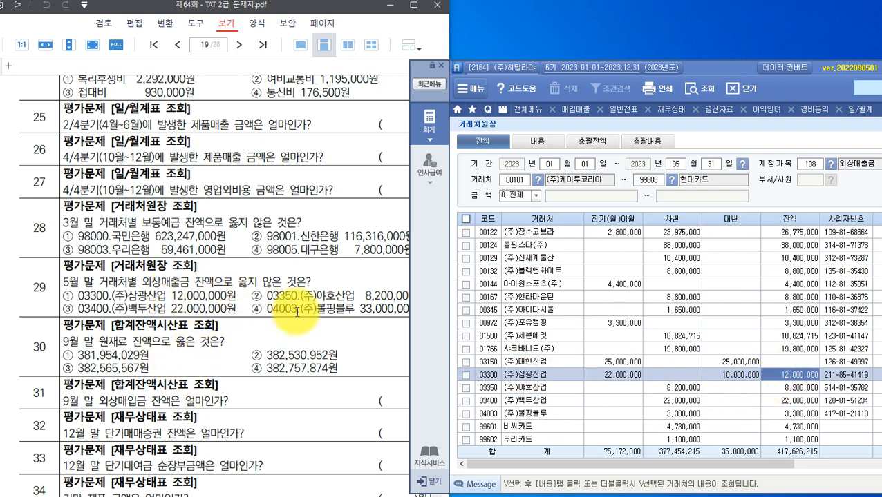
pyautogui.click(538, 389)
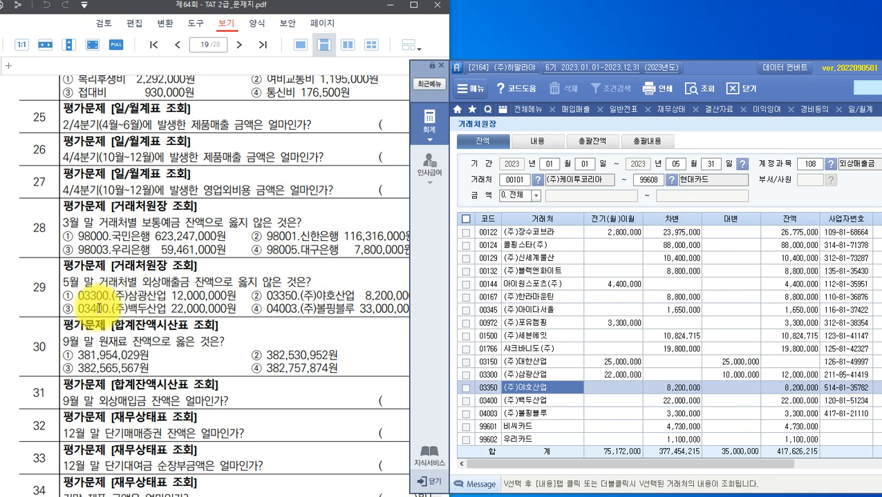
pyautogui.click(541, 402)
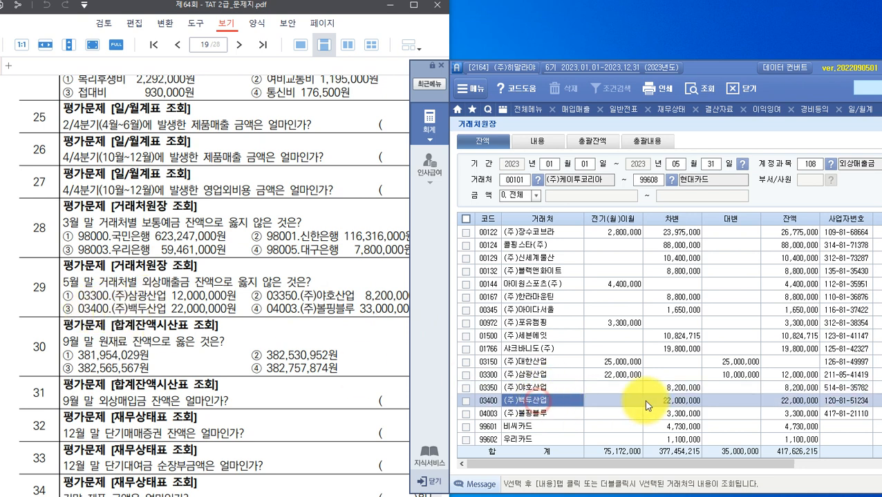
pyautogui.click(791, 401)
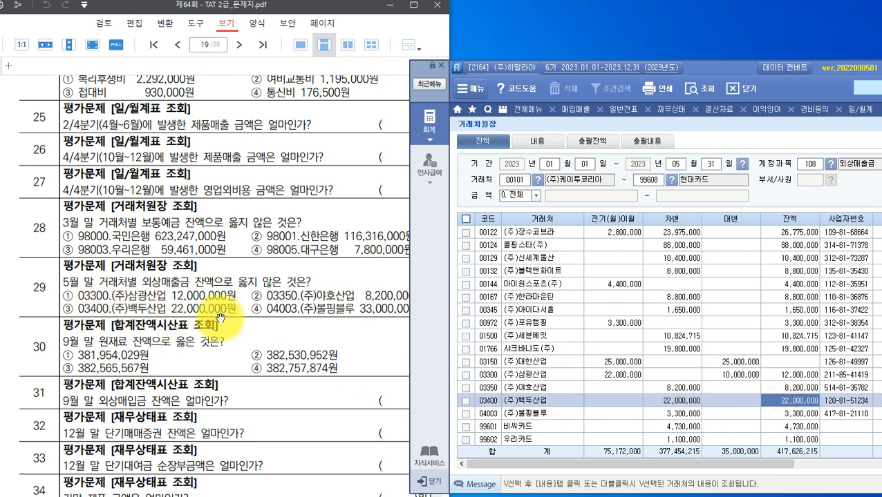
pyautogui.click(528, 415)
pyautogui.click(787, 414)
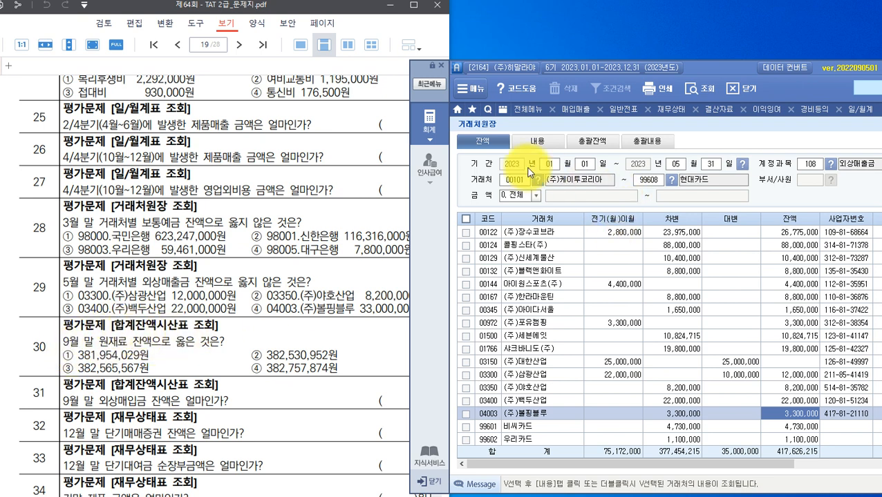
# Open the 합계잔액시산표 trial balance report from the full accounting menu.
pyautogui.click(428, 136)
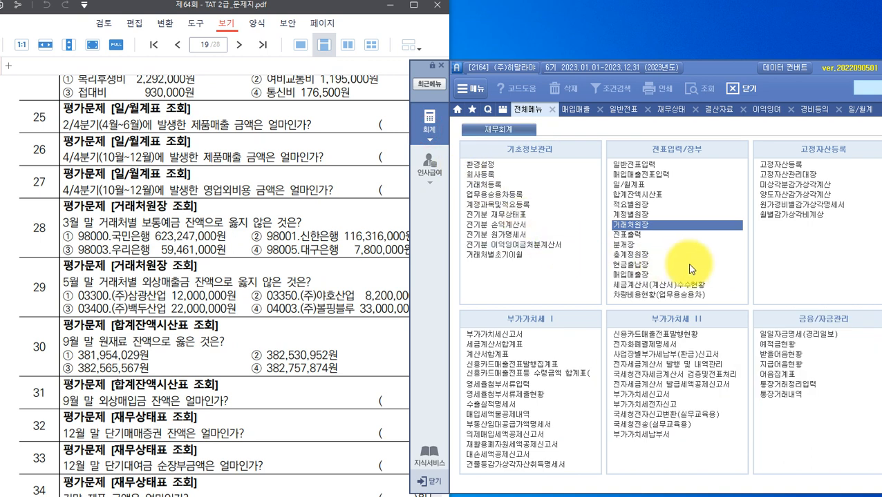
pyautogui.moveTo(736, 71); pyautogui.dragTo(573, 76)
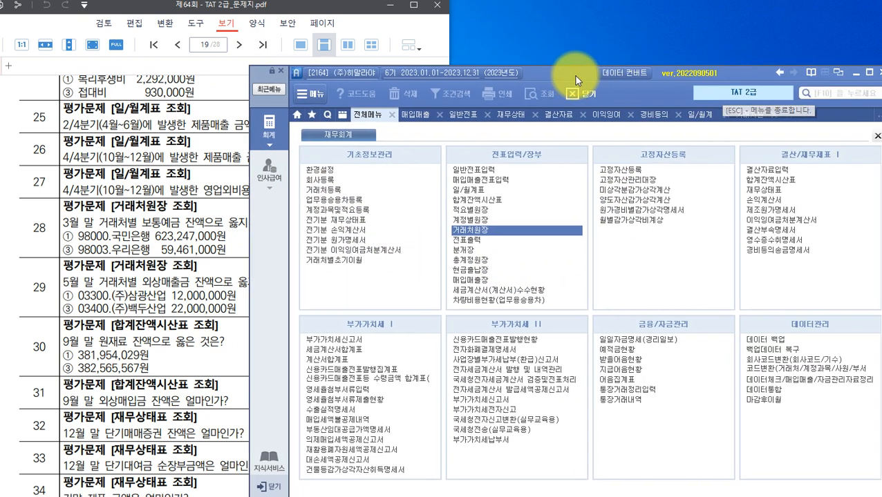
pyautogui.click(769, 181)
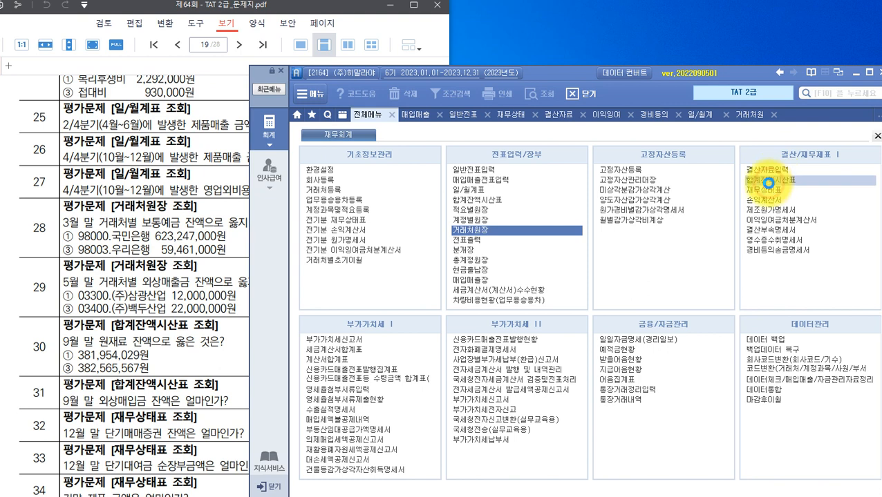
pyautogui.click(769, 181)
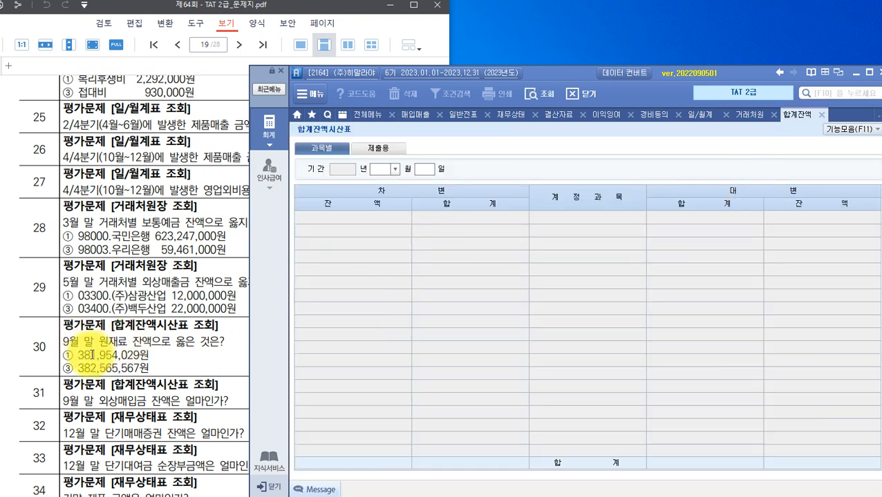
# Set the period to 2023-09-30, dismiss the warning, and load the trial balance.
pyautogui.click(394, 174)
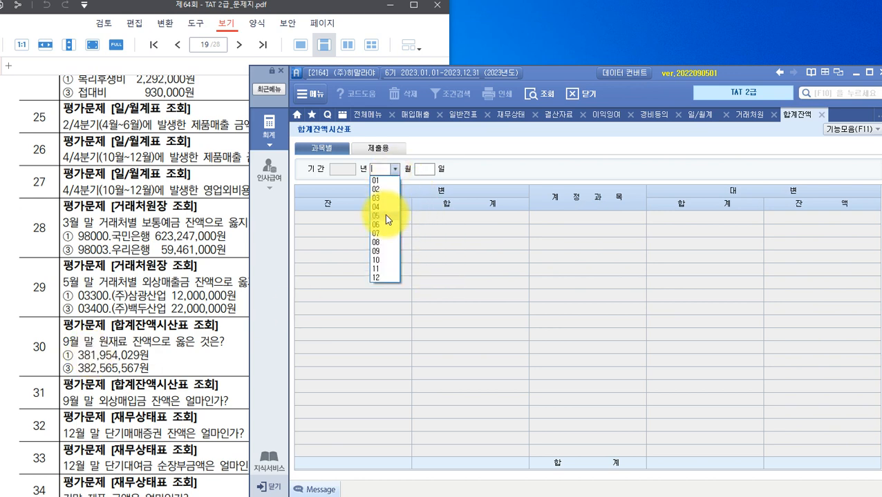
pyautogui.click(394, 257)
pyautogui.press('Return')
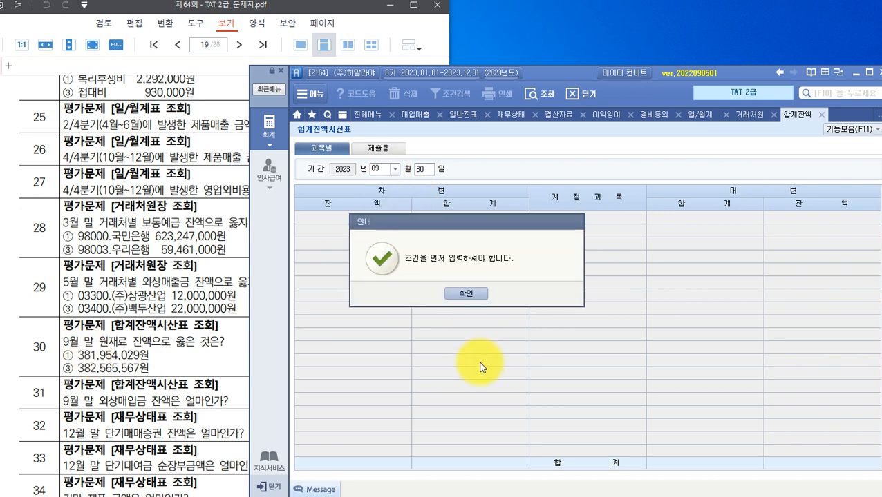
pyautogui.click(467, 291)
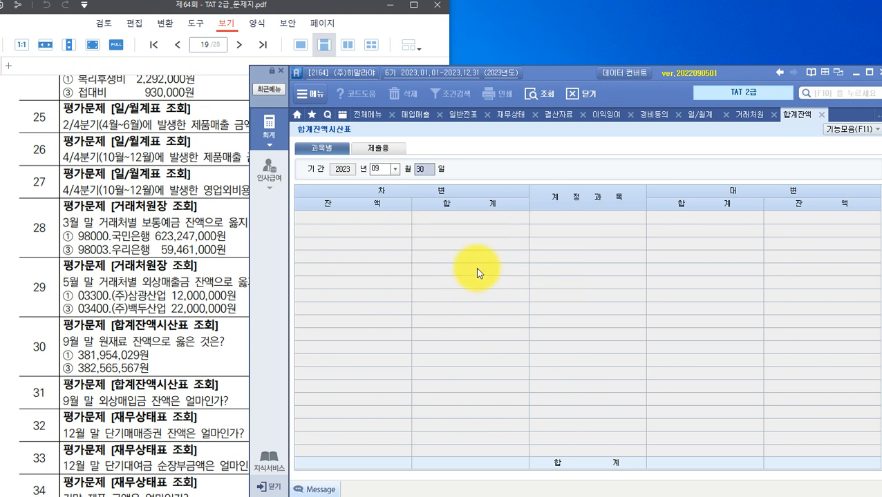
pyautogui.press('Return')
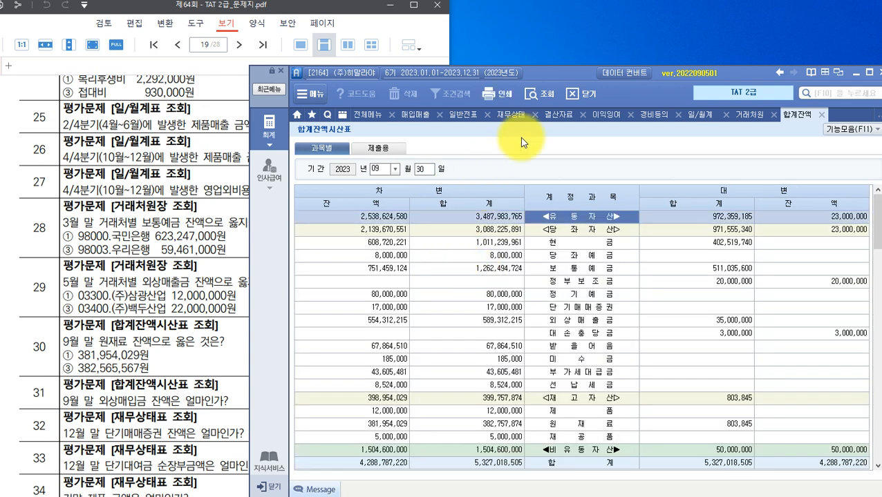
pyautogui.moveTo(582, 77); pyautogui.dragTo(606, 36)
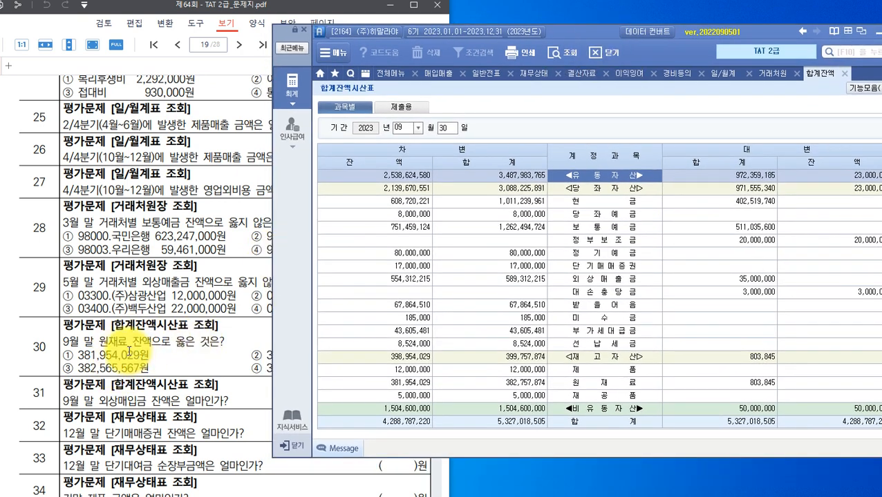
# Select the 원재료 row and its 381,954,029 debit balance.
pyautogui.click(593, 370)
pyautogui.click(593, 383)
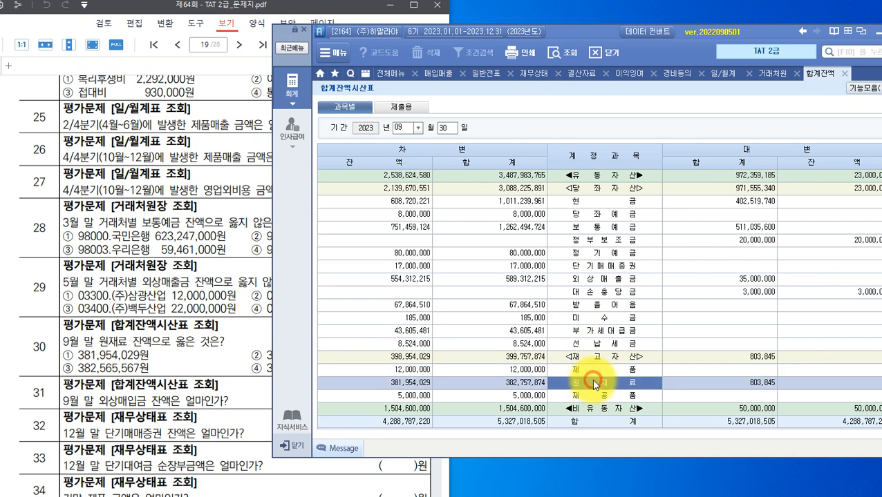
pyautogui.click(389, 384)
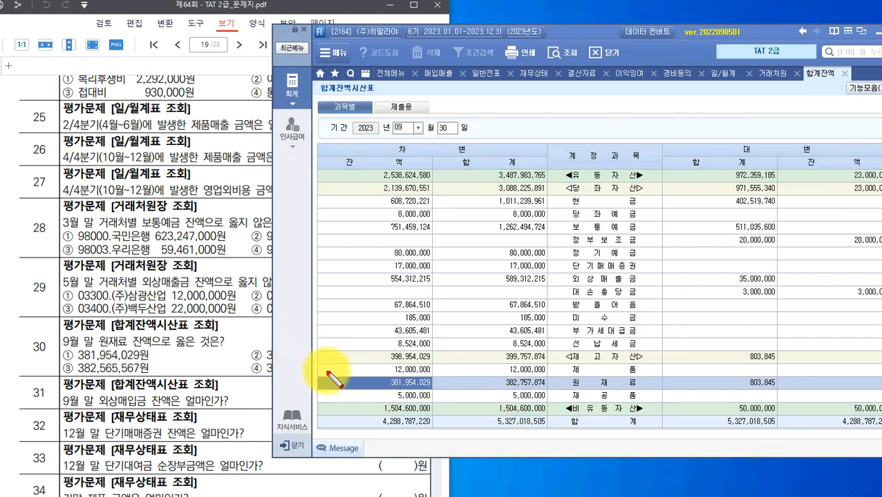
# Box the 원재료 row, option ① 381,954,029원, and 9월 말 in question 31 in red.
pyautogui.moveTo(327, 375)
pyautogui.mouseDown()
pyautogui.moveTo(602, 399)
pyautogui.moveTo(668, 392)
pyautogui.mouseUp()
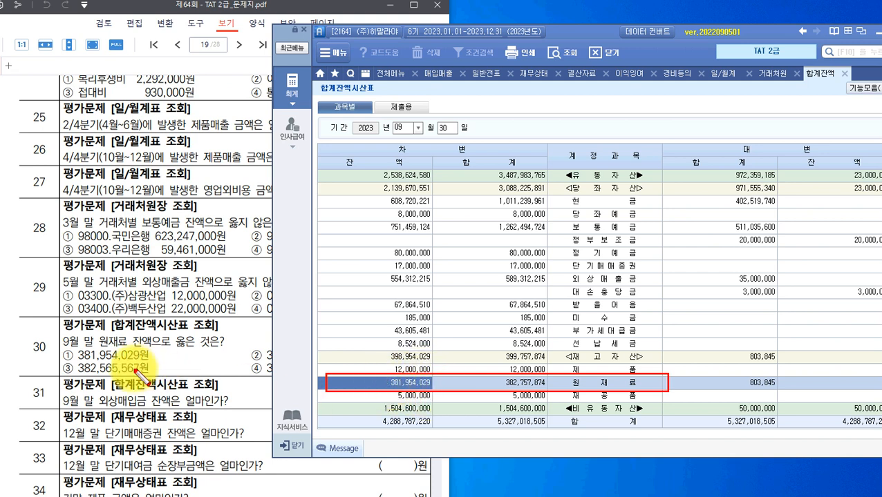
pyautogui.moveTo(148, 362); pyautogui.dragTo(149, 361)
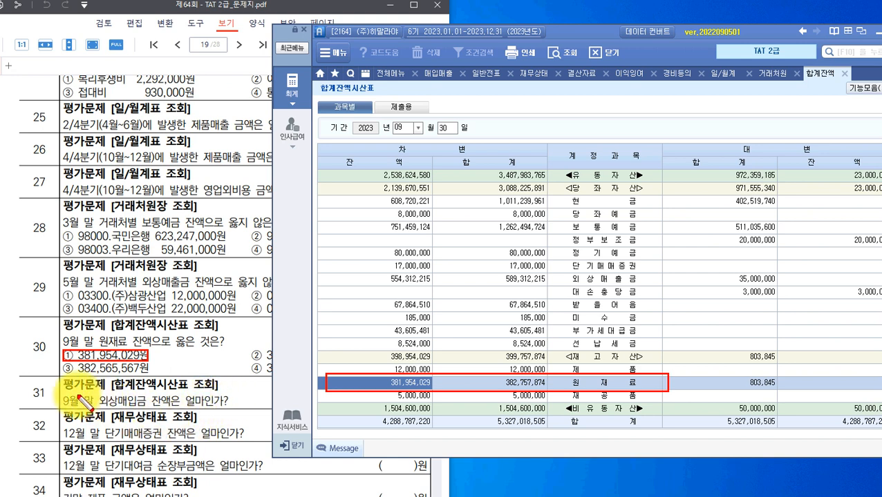
pyautogui.moveTo(63, 392); pyautogui.dragTo(98, 412)
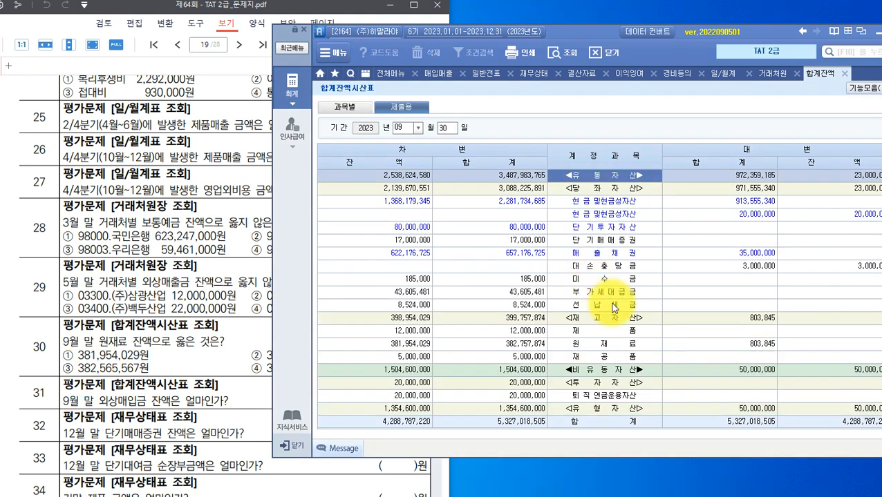
# In the 과목별 view, find and select the 외상매입금 row showing 363,014,000.
pyautogui.scroll(-6, 633, 249)
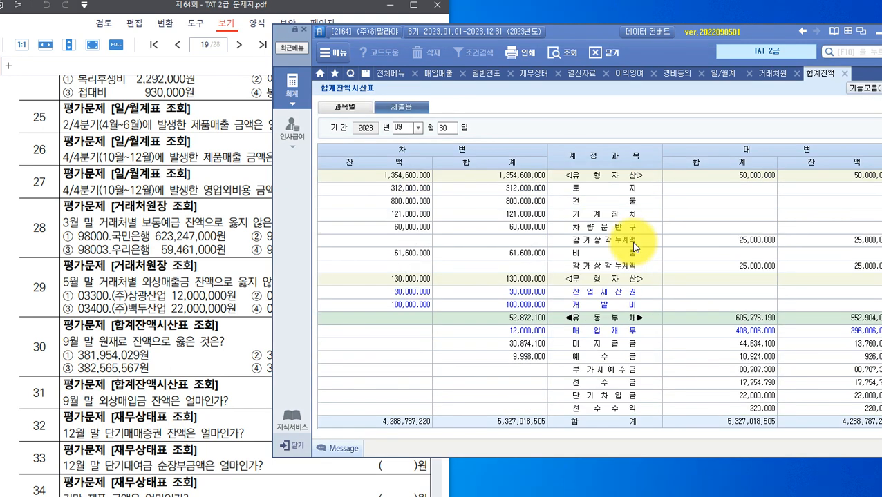
pyautogui.scroll(-3, 633, 246)
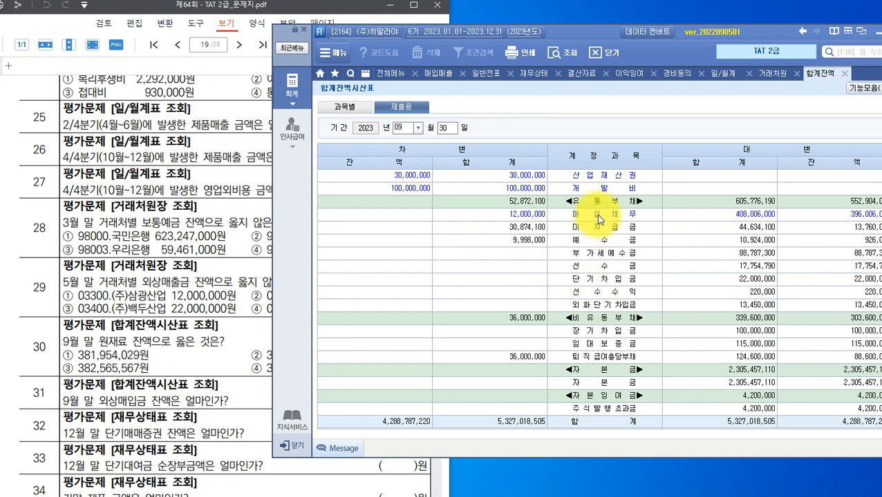
pyautogui.click(344, 107)
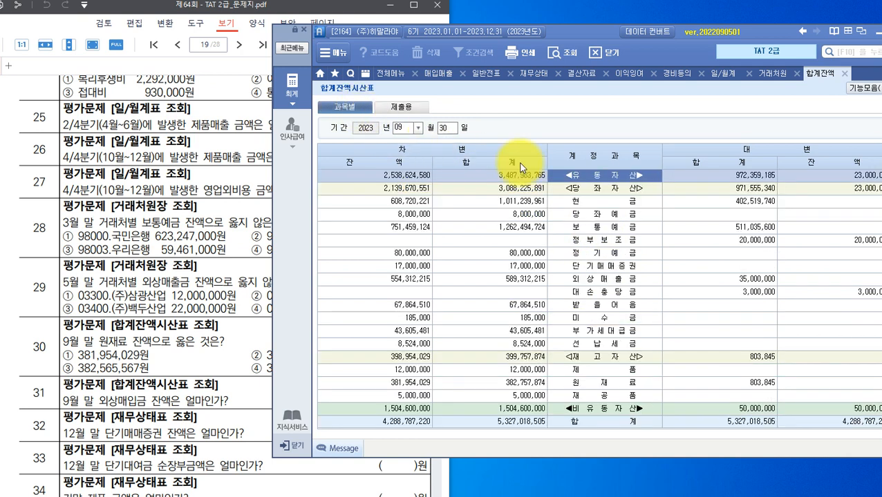
pyautogui.scroll(-10, 588, 260)
pyautogui.scroll(-3, 598, 265)
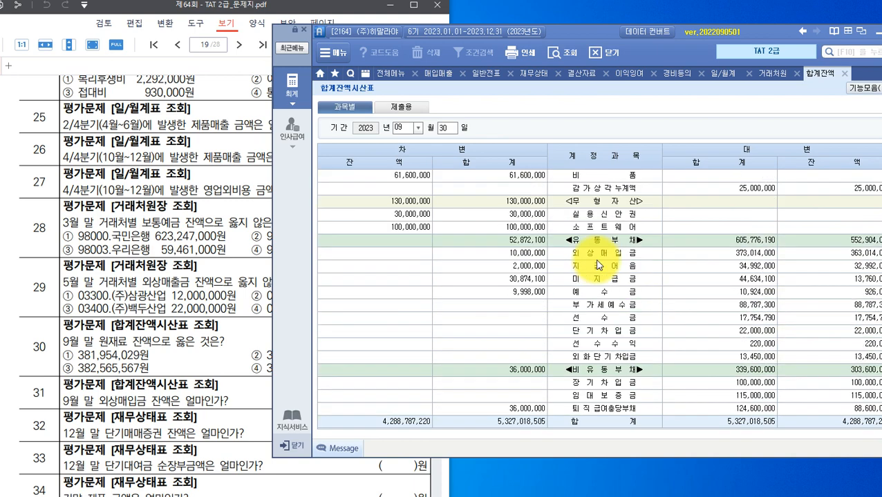
pyautogui.scroll(-3, 599, 265)
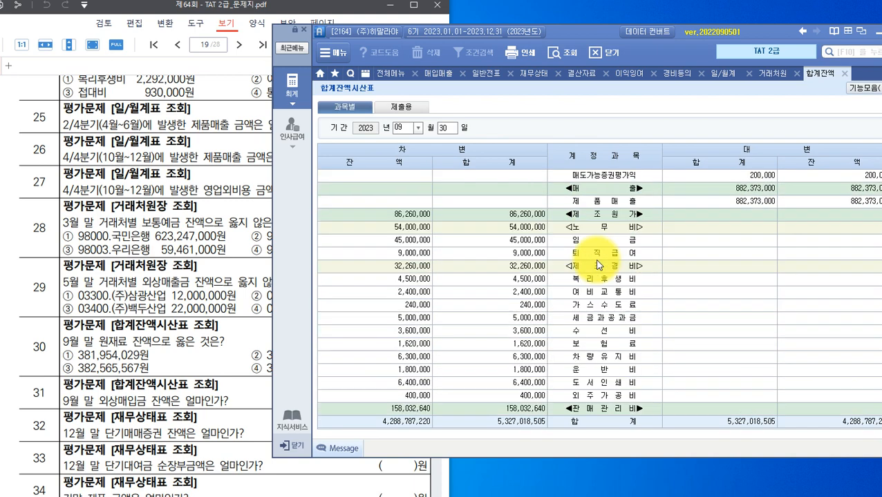
pyautogui.scroll(6, 599, 264)
pyautogui.scroll(3, 597, 265)
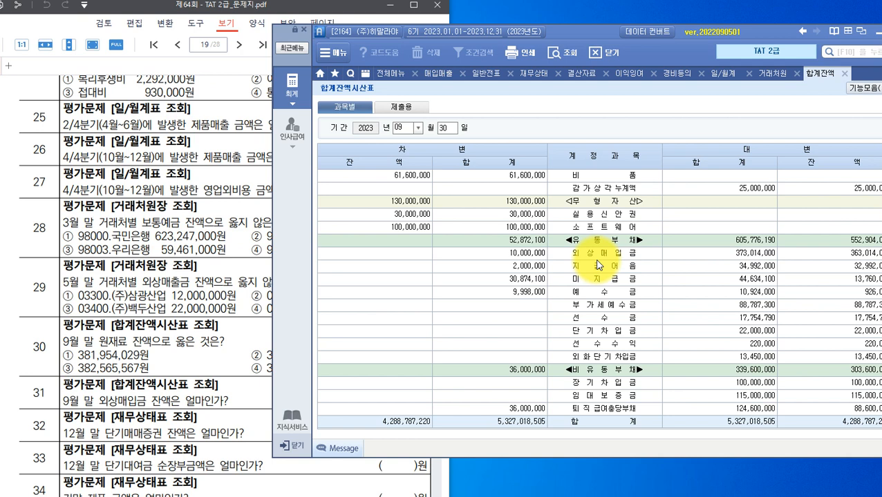
pyautogui.click(594, 254)
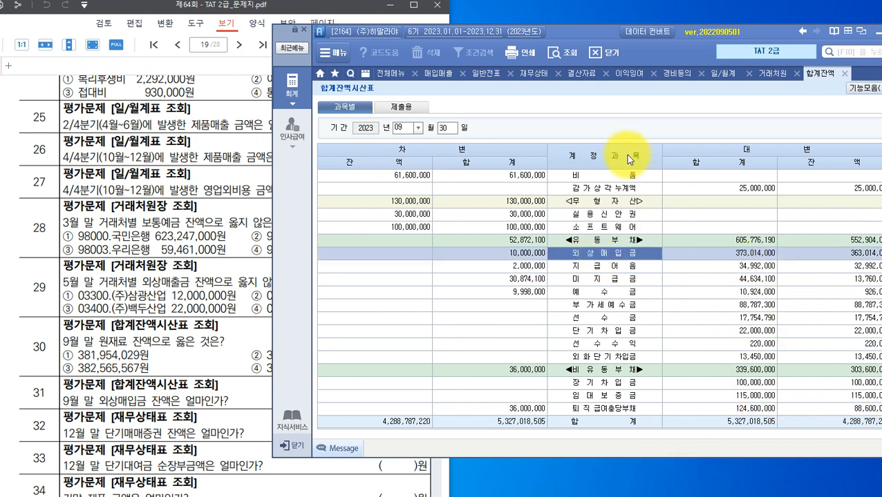
# Move the Smart A window up and bring the exam PDF to the front.
pyautogui.moveTo(604, 28); pyautogui.dragTo(568, 22)
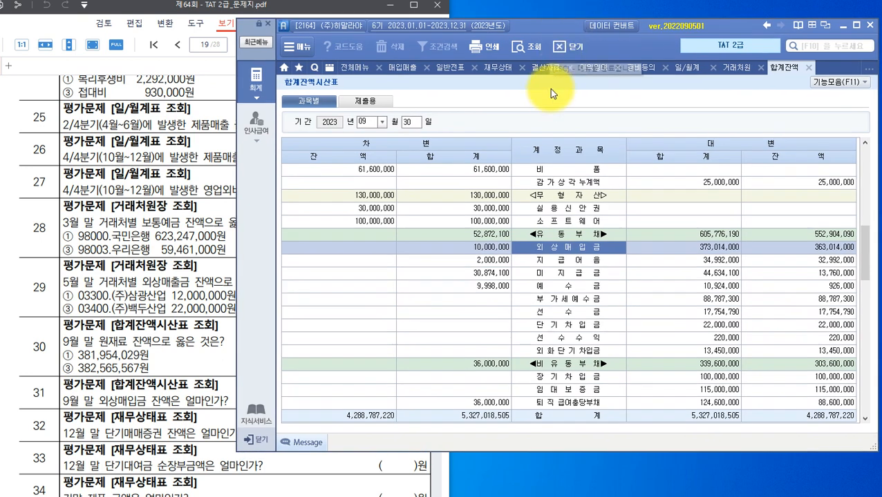
pyautogui.click(497, 236)
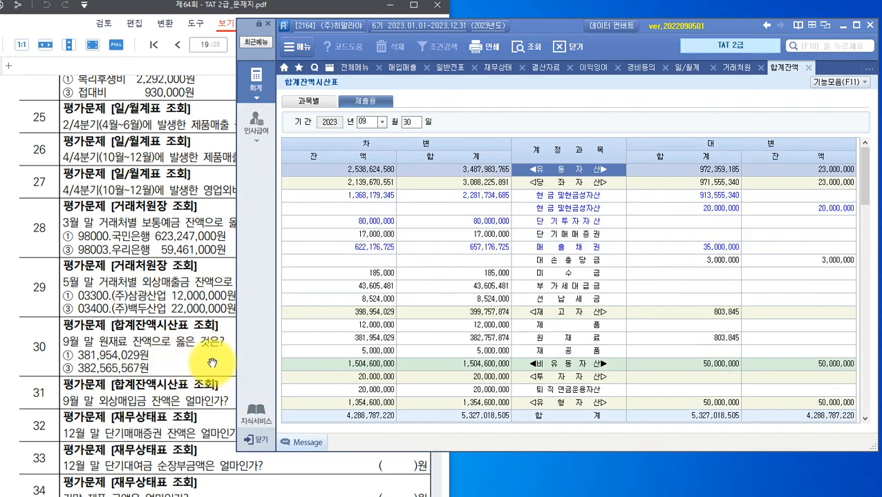
pyautogui.click(218, 368)
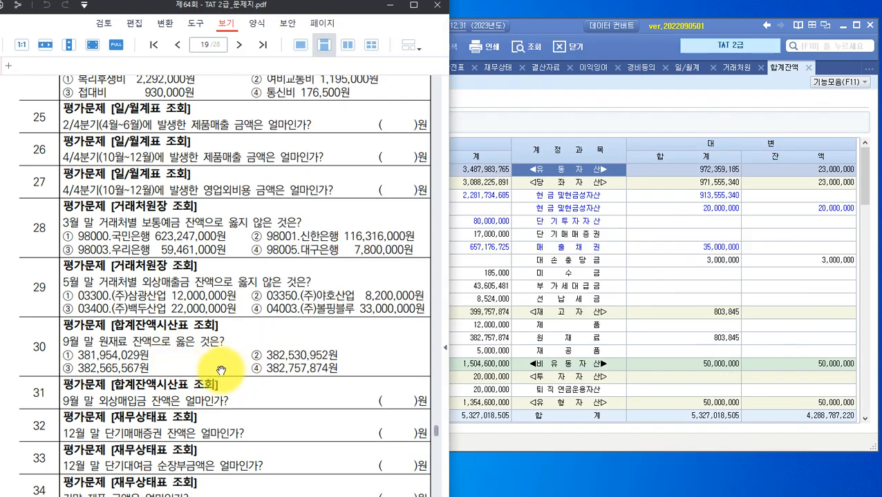
# Extend the trial balance period end to December 2023.
pyautogui.scroll(-5, 221, 371)
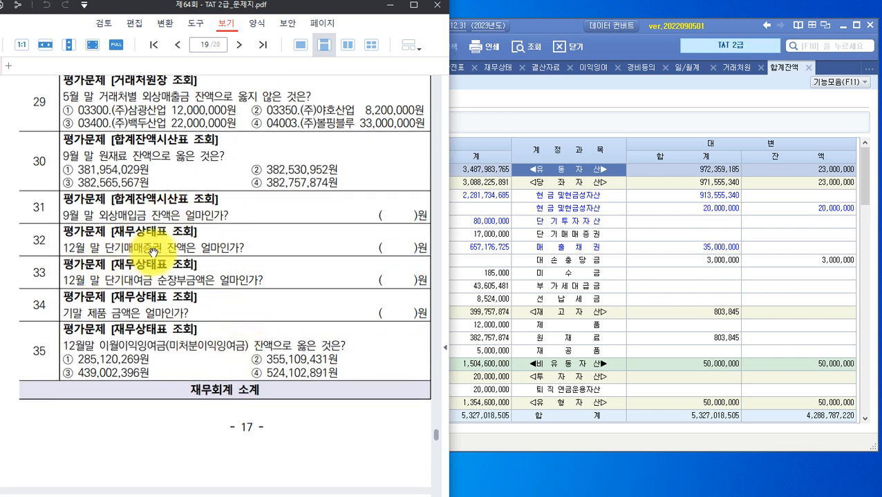
pyautogui.click(598, 102)
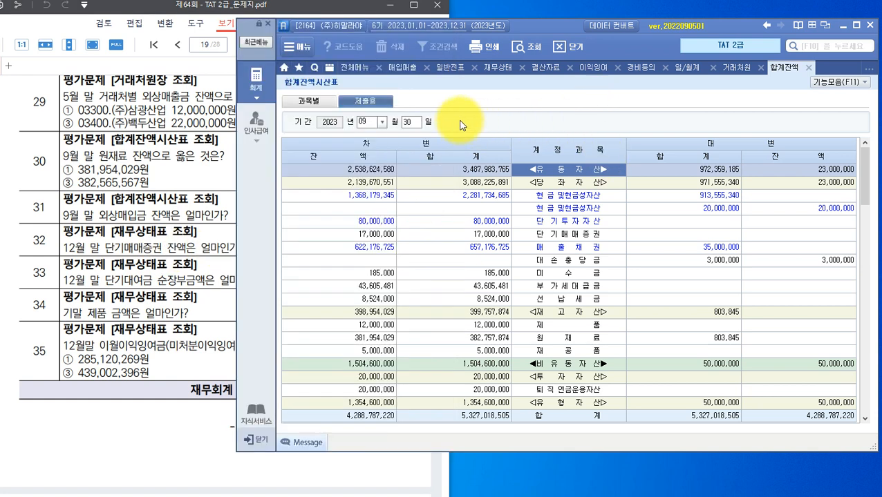
pyautogui.moveTo(556, 30); pyautogui.dragTo(634, 49)
pyautogui.click(459, 141)
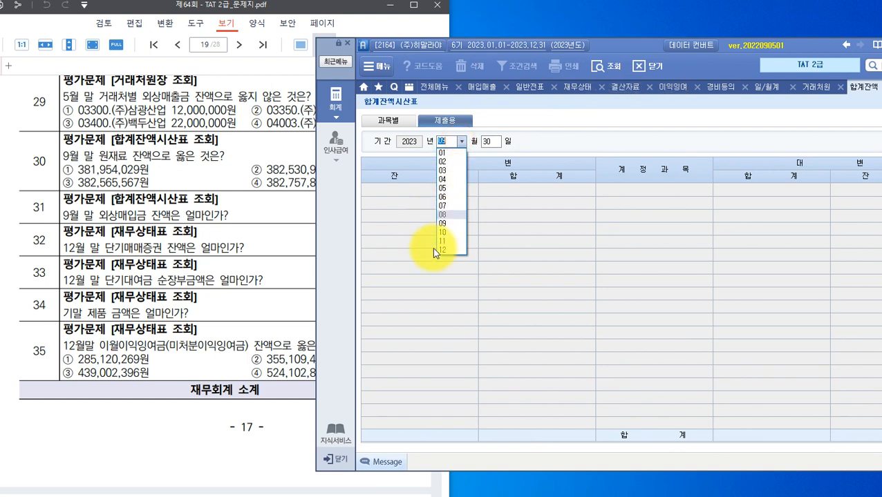
pyautogui.click(443, 250)
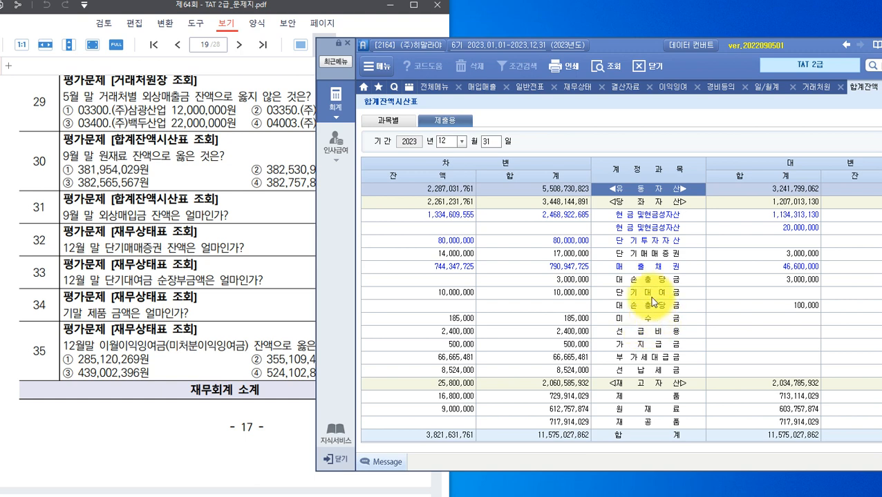
# Select the 단기매매증권 row (14,000,000) and box it in red.
pyautogui.click(646, 254)
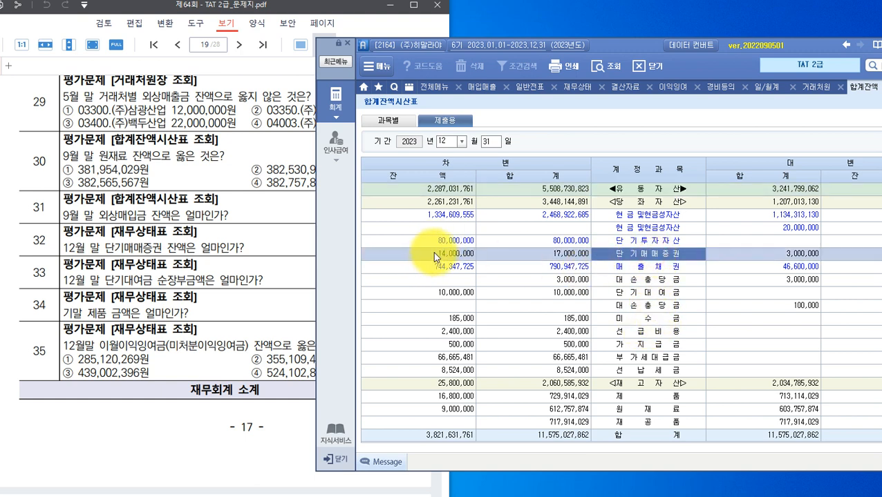
pyautogui.click(413, 255)
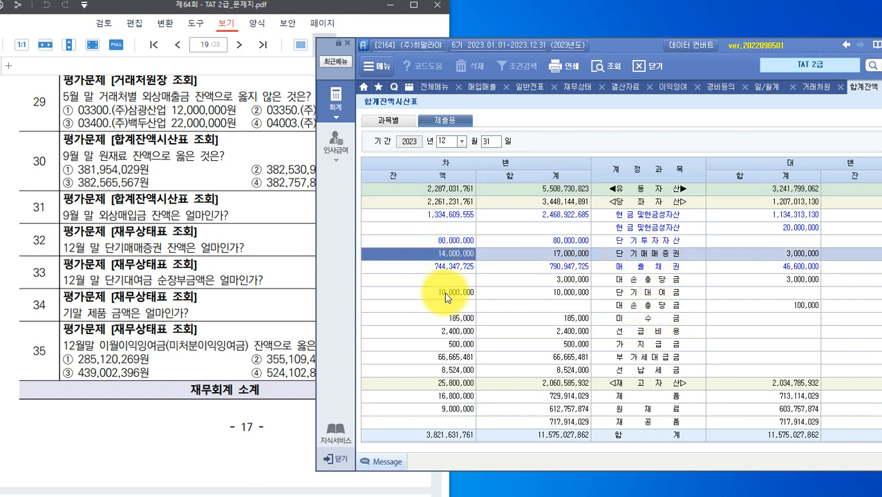
pyautogui.moveTo(363, 247); pyautogui.dragTo(684, 261)
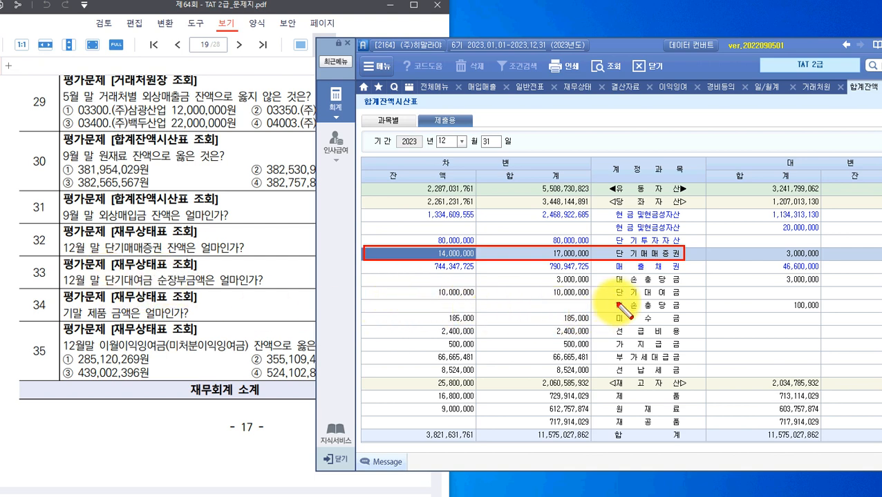
# Box the 단기대여금 and 대손충당금 rows and 순장부금액 in red, then start a text note.
pyautogui.moveTo(363, 283)
pyautogui.mouseDown()
pyautogui.moveTo(418, 310)
pyautogui.moveTo(684, 300)
pyautogui.mouseUp()
pyautogui.moveTo(611, 300); pyautogui.dragTo(881, 312)
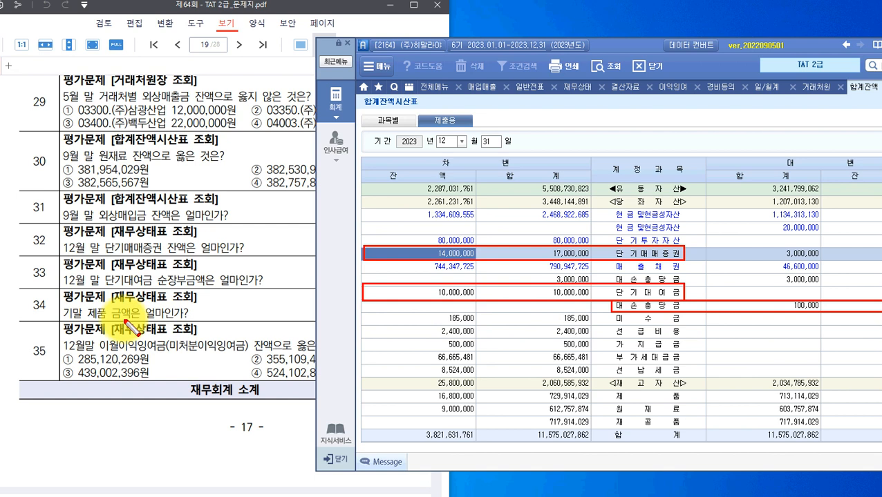
pyautogui.moveTo(155, 270); pyautogui.dragTo(206, 288)
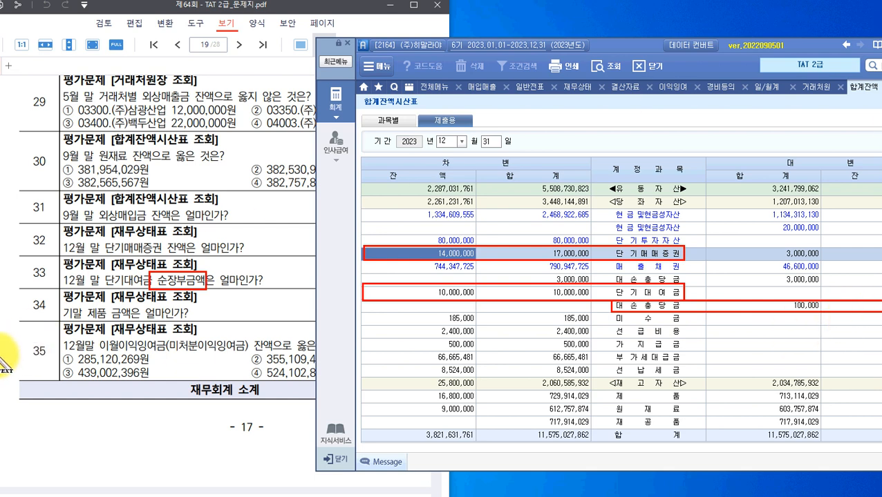
pyautogui.click(10, 413)
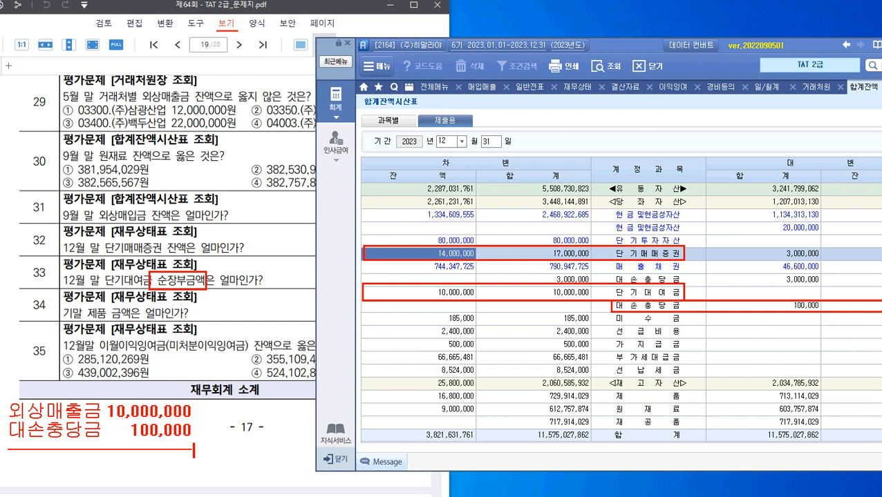
pyautogui.write('ㅜ그')
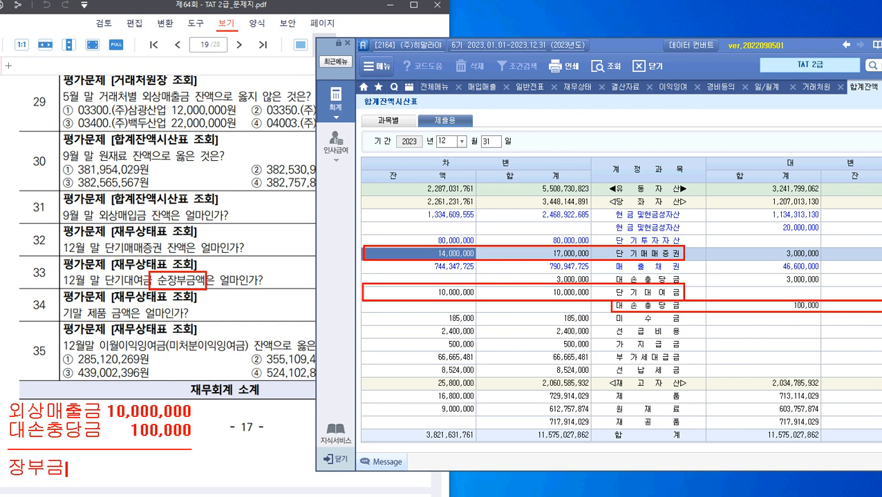
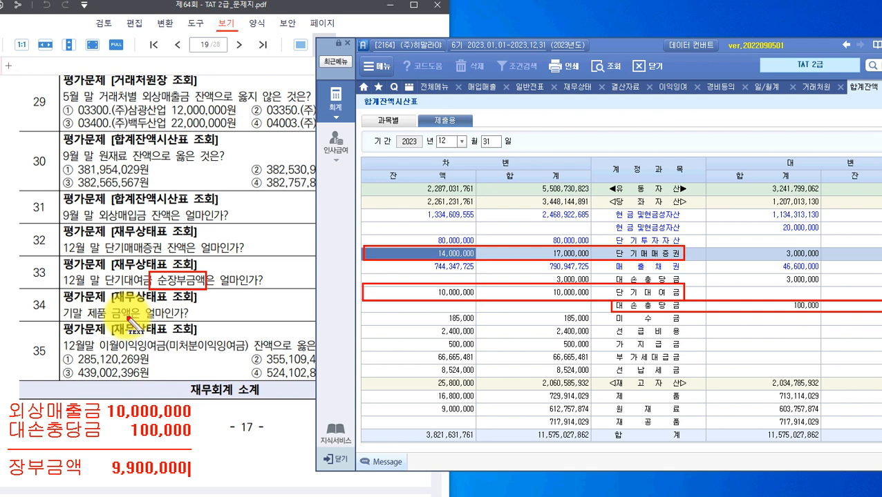
# Open the 재무상태표 for December 2023 and scroll to the 재고자산 rows.
pyautogui.press('Escape')
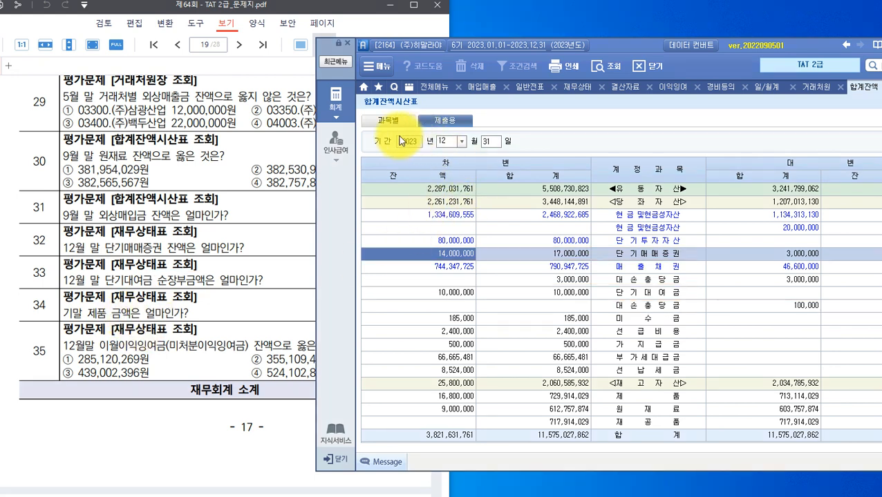
pyautogui.click(340, 107)
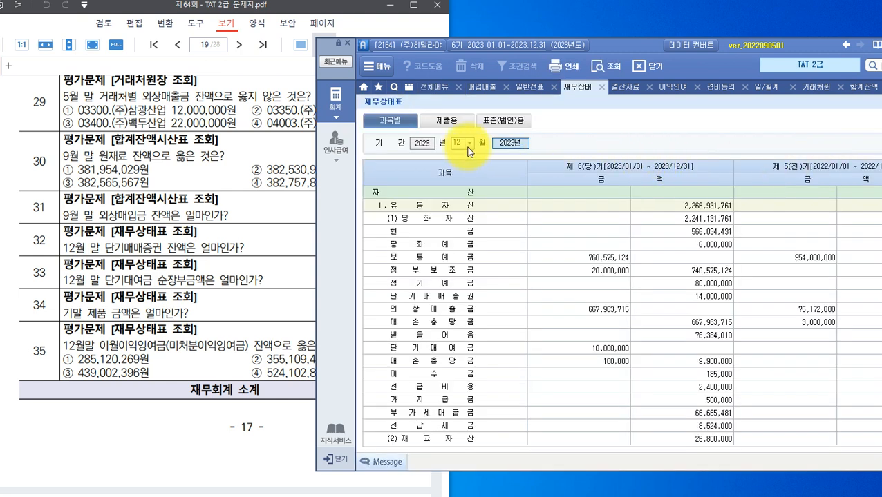
pyautogui.click(566, 138)
pyautogui.click(518, 260)
pyautogui.scroll(-5, 518, 260)
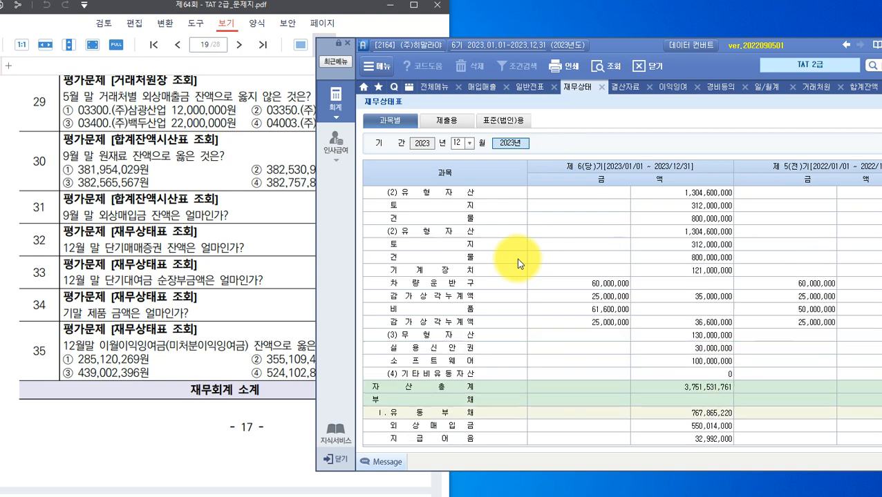
pyautogui.scroll(5, 518, 255)
pyautogui.scroll(-3, 517, 255)
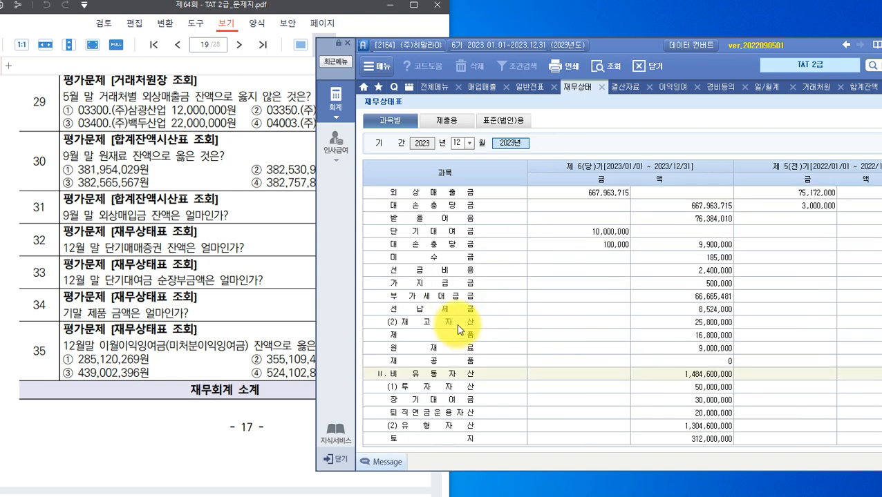
# Mark the 제품 balance of 16,800,000 as question 34's answer, then mark 이월이익잉여금 in question 35.
pyautogui.click(443, 335)
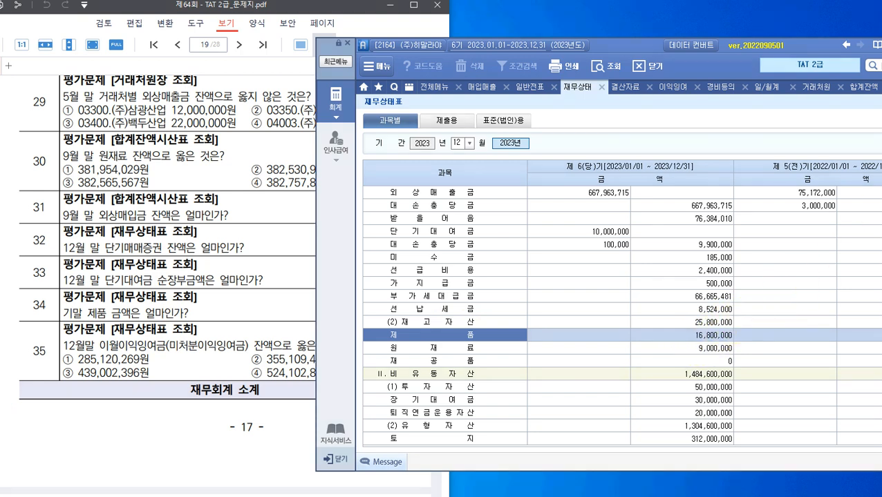
pyautogui.moveTo(379, 322)
pyautogui.mouseDown()
pyautogui.moveTo(436, 349)
pyautogui.moveTo(738, 345)
pyautogui.mouseUp()
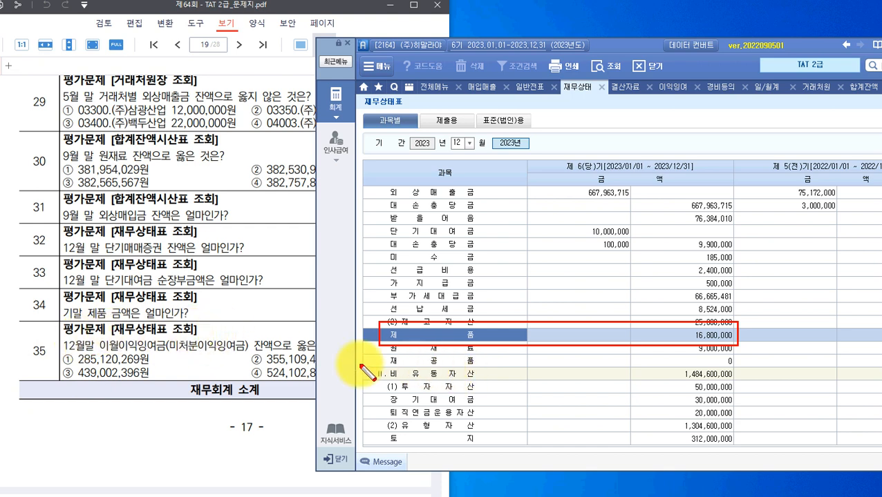
pyautogui.moveTo(99, 338)
pyautogui.mouseDown()
pyautogui.moveTo(124, 349)
pyautogui.moveTo(250, 352)
pyautogui.mouseUp()
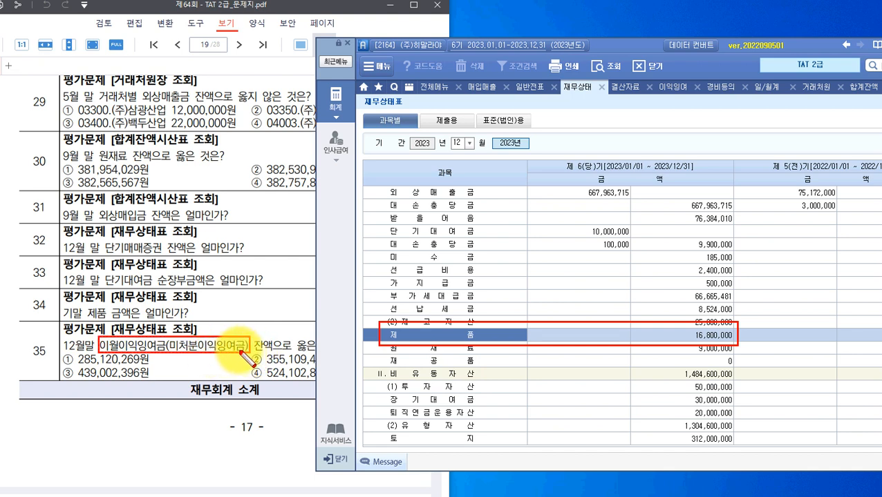
# Scroll to the equity rows and mark 미처분이익잉여금 at 355,109,431.
pyautogui.press('Escape')
pyautogui.scroll(-10, 469, 348)
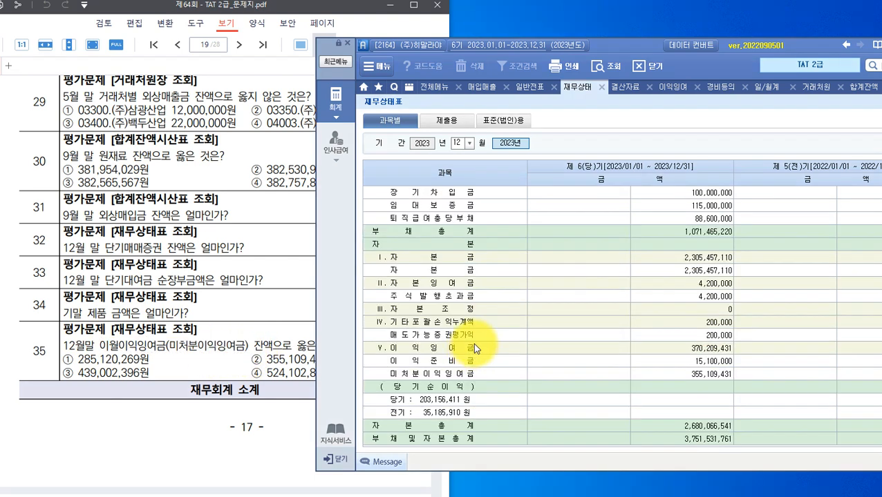
pyautogui.hotkey('ctrl', 'alt', 'd')
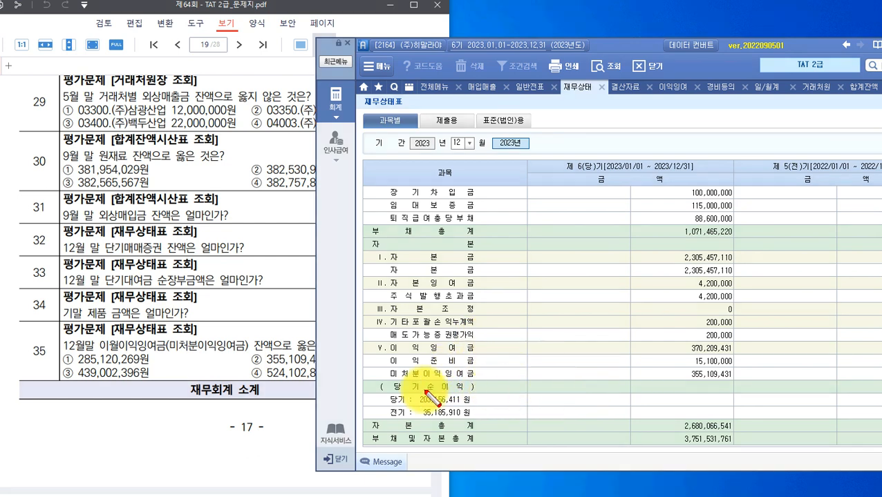
pyautogui.moveTo(380, 368); pyautogui.dragTo(734, 381)
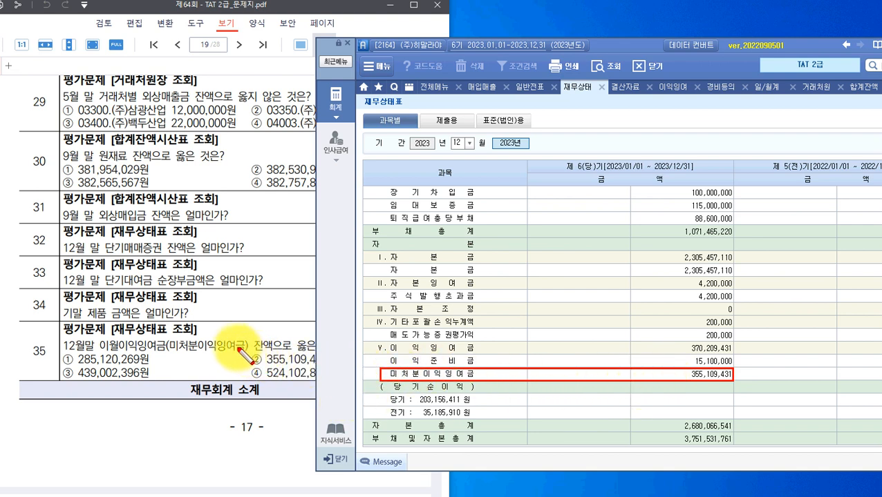
# Mark answer ② 355,109,431원 for question 35 in the exam PDF.
pyautogui.click(250, 381)
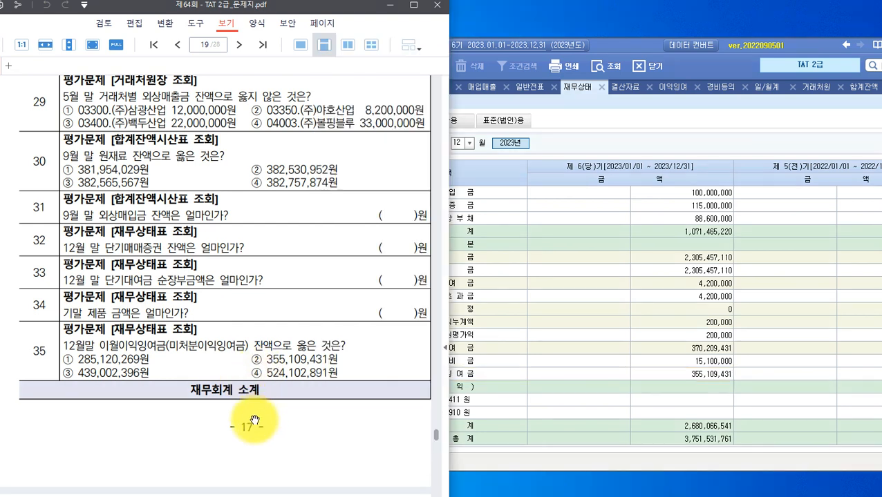
pyautogui.moveTo(244, 352); pyautogui.dragTo(338, 366)
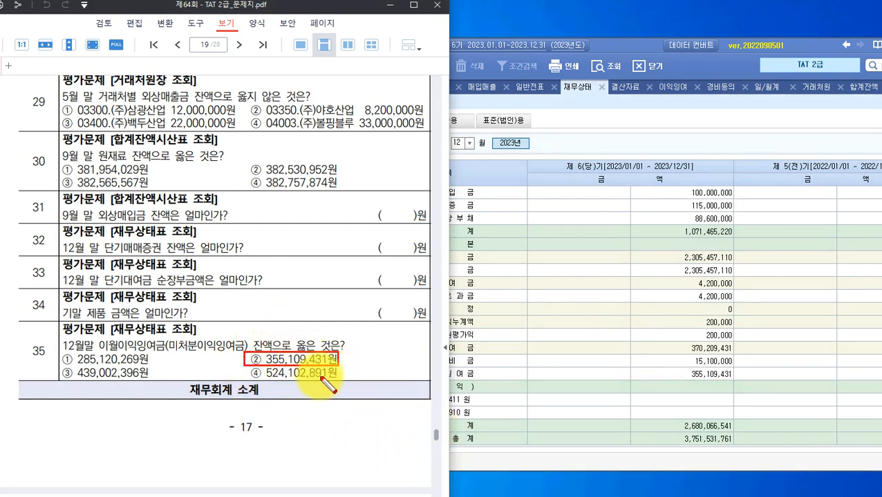
pyautogui.press('Escape')
# Maximize the PDF window and scroll to page 20's 실무수행 4 근로소득관리 task.
pyautogui.moveTo(202, 7); pyautogui.dragTo(415, 14)
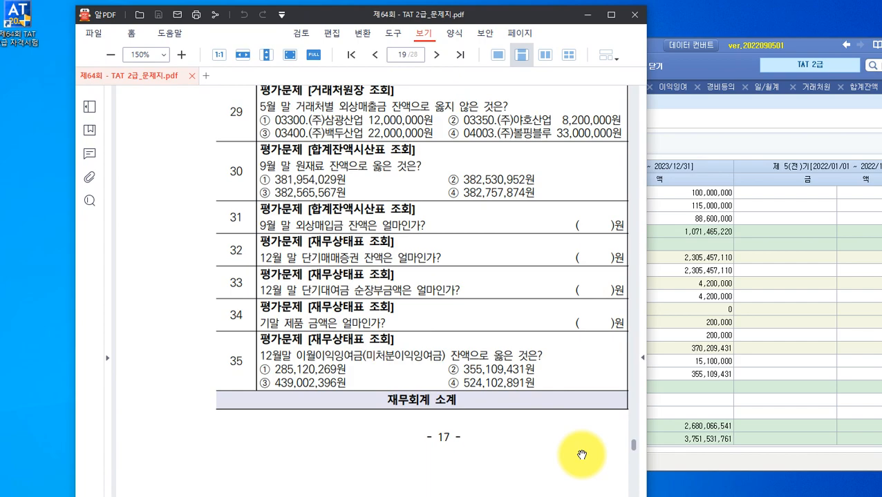
pyautogui.moveTo(325, 14); pyautogui.dragTo(322, 0)
pyautogui.scroll(-5, 673, 366)
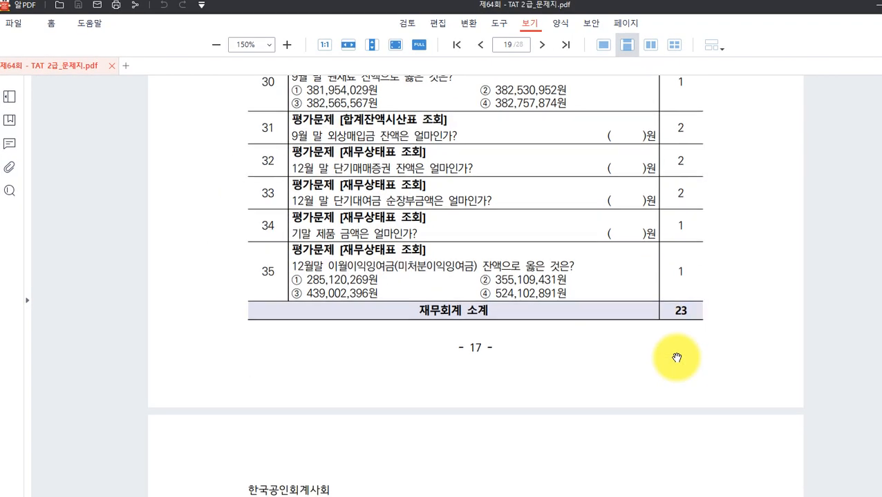
pyautogui.scroll(-11, 586, 334)
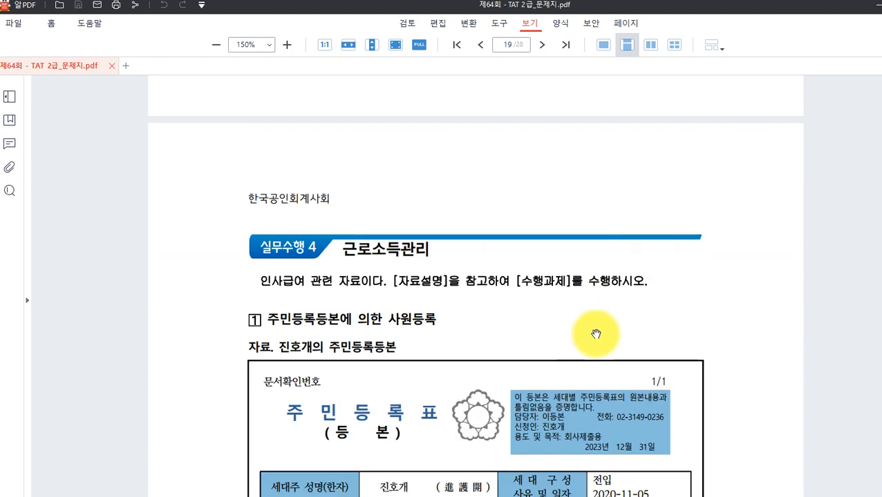
pyautogui.scroll(1, 598, 330)
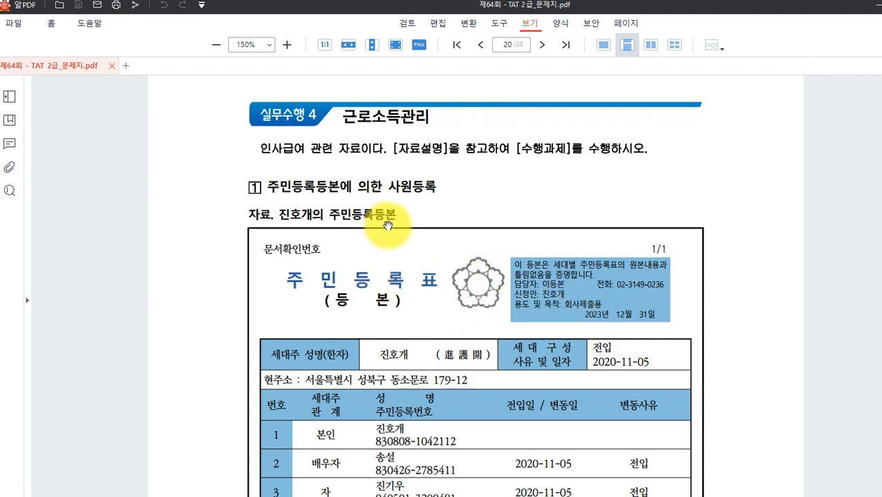
pyautogui.scroll(-1, 388, 225)
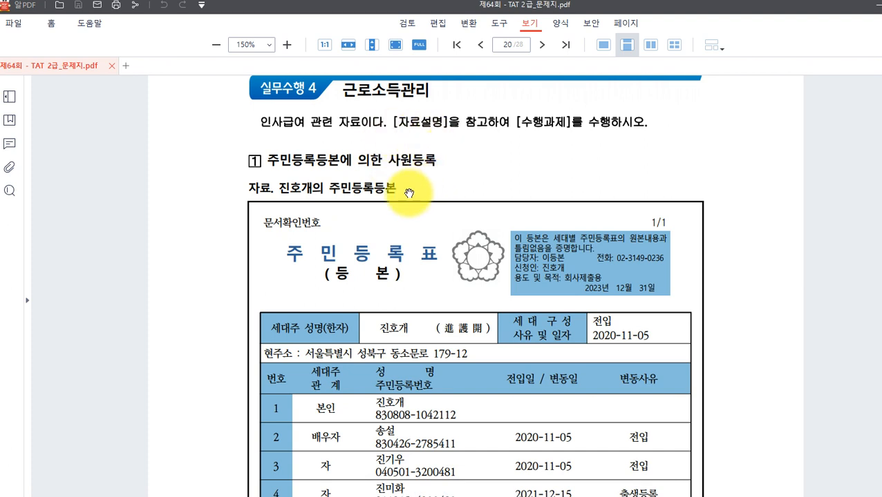
# Scroll page 20 down to the 자료설명 notes and mark 사무직.
pyautogui.scroll(-1, 415, 193)
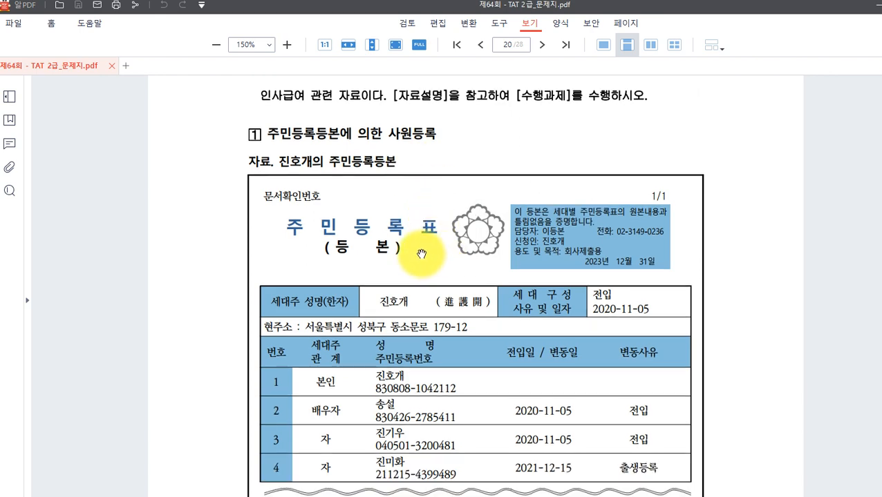
pyautogui.scroll(-2, 421, 252)
pyautogui.scroll(-5, 421, 252)
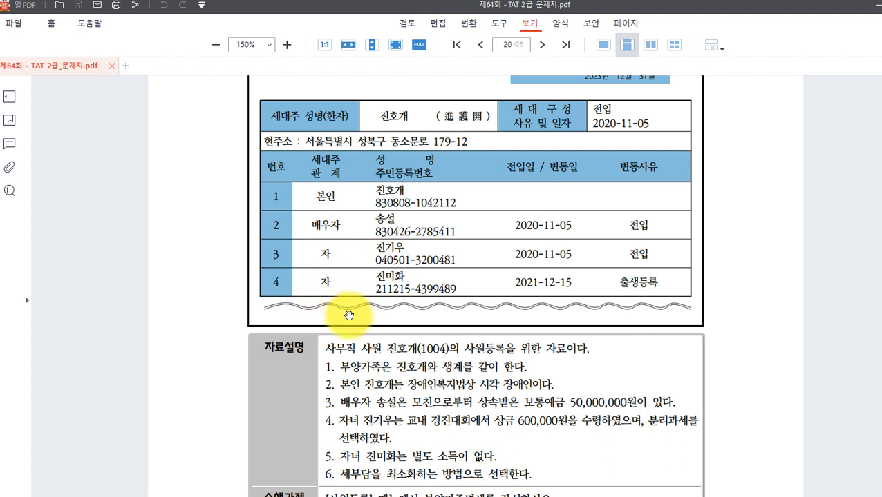
pyautogui.scroll(-2, 345, 311)
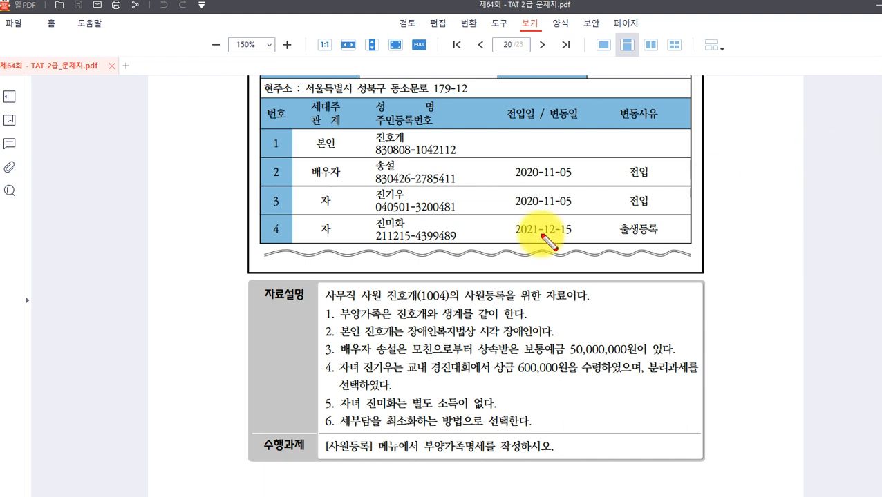
pyautogui.moveTo(318, 286); pyautogui.dragTo(357, 305)
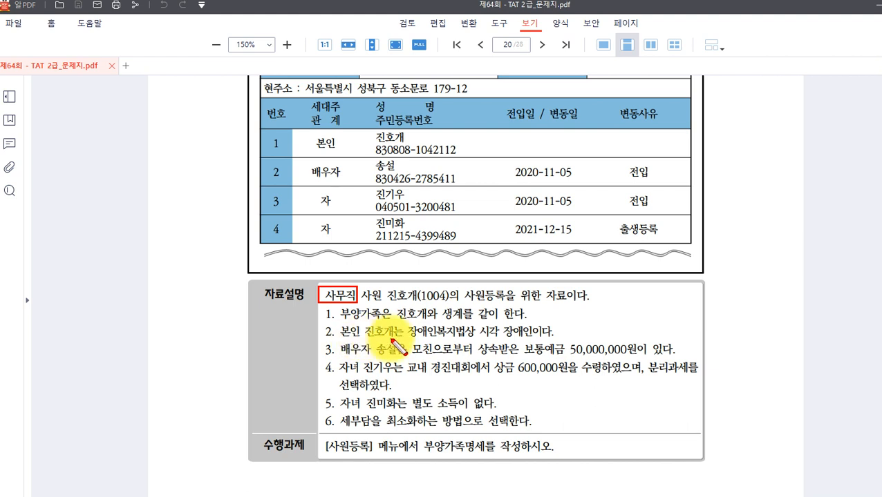
# Mark 장애인복지법상 시각 장애인 and the spouse's inherited (상속) deposit in the notes.
pyautogui.moveTo(404, 324)
pyautogui.mouseDown()
pyautogui.moveTo(477, 342)
pyautogui.moveTo(535, 341)
pyautogui.mouseUp()
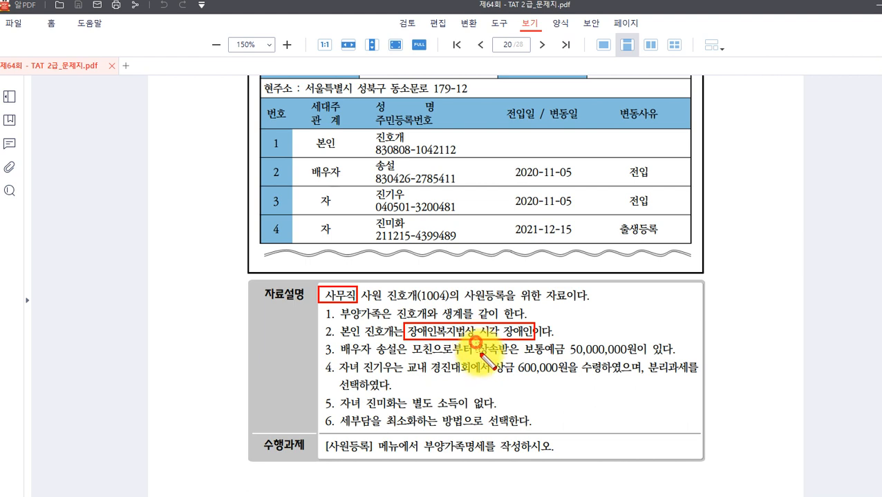
pyautogui.moveTo(475, 342); pyautogui.dragTo(497, 360)
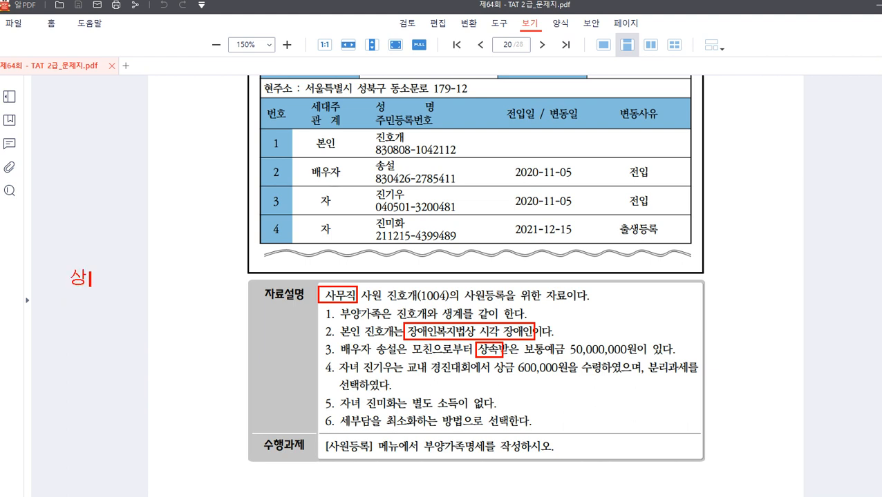
pyautogui.write('상속')
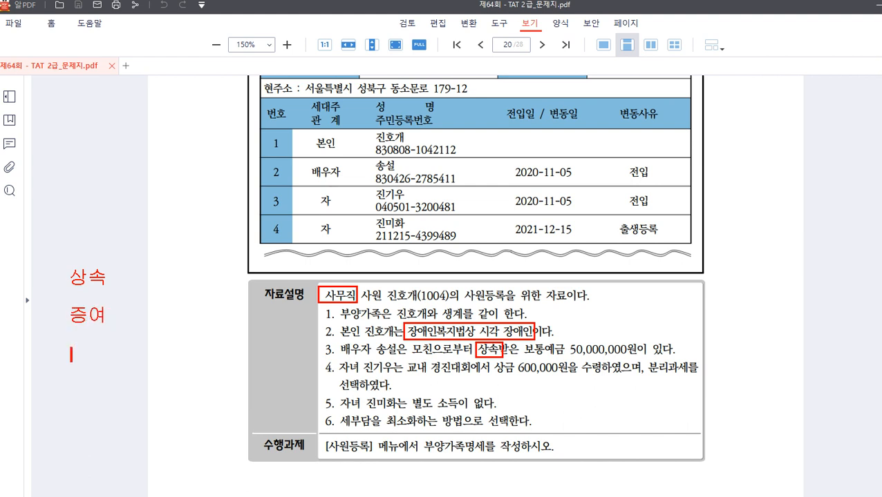
pyautogui.write('퇴지')
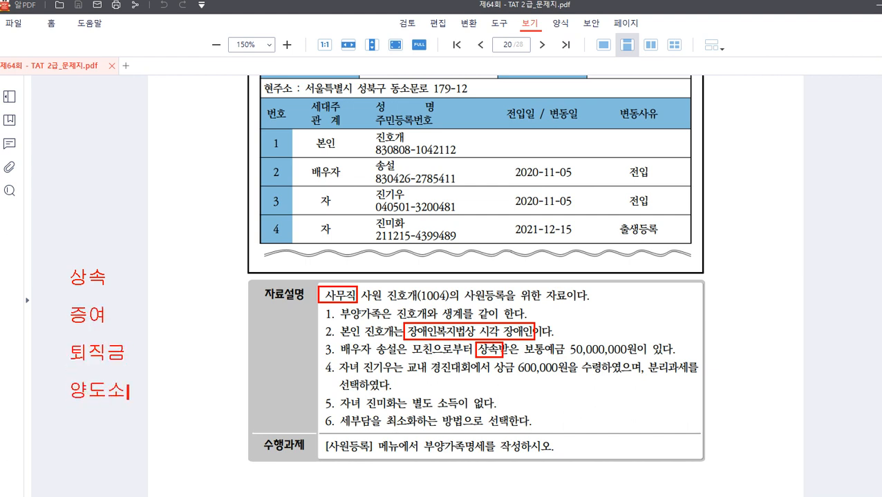
pyautogui.write('드')
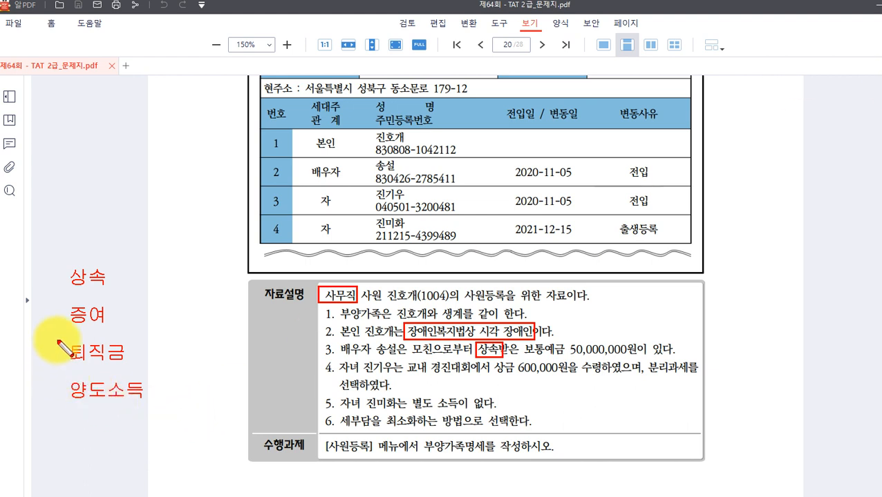
pyautogui.moveTo(65, 343)
pyautogui.mouseDown()
pyautogui.moveTo(69, 393)
pyautogui.moveTo(148, 406)
pyautogui.mouseUp()
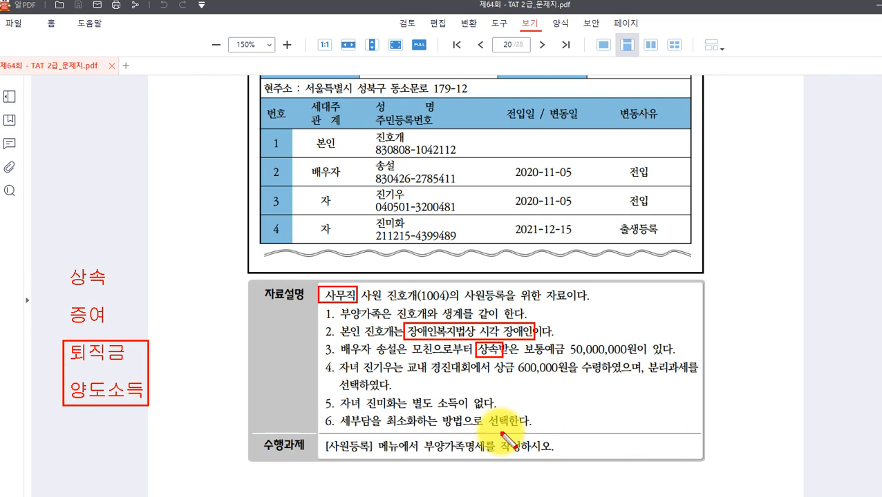
pyautogui.press('Escape')
pyautogui.scroll(-4, 472, 443)
pyautogui.scroll(3, 469, 435)
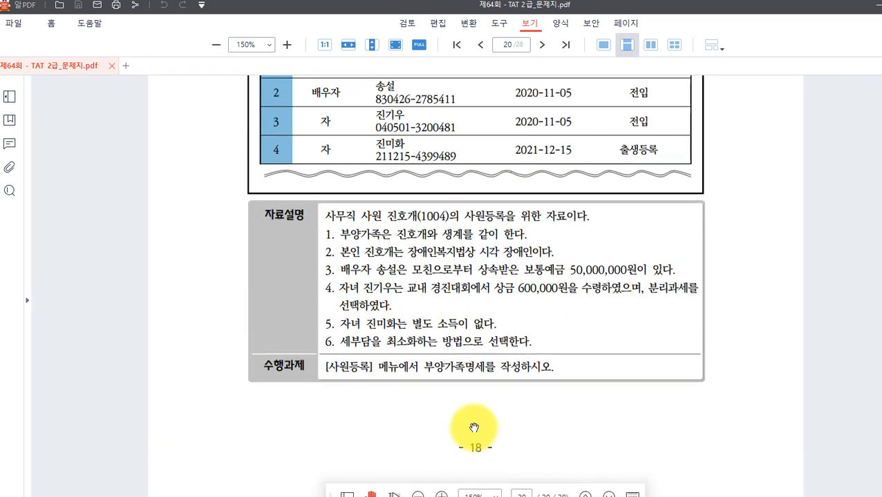
# Open 인사급여 > 사원등록 and select employee 1004.
pyautogui.click(551, 496)
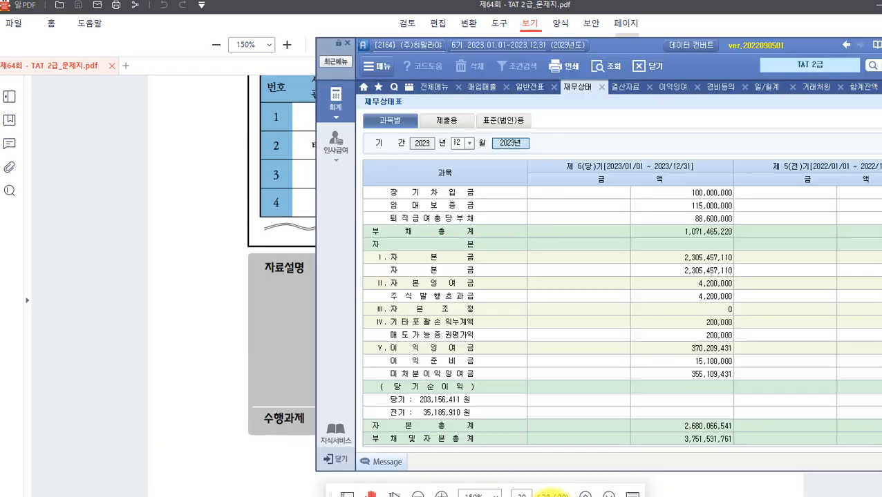
pyautogui.moveTo(625, 45); pyautogui.dragTo(347, 42)
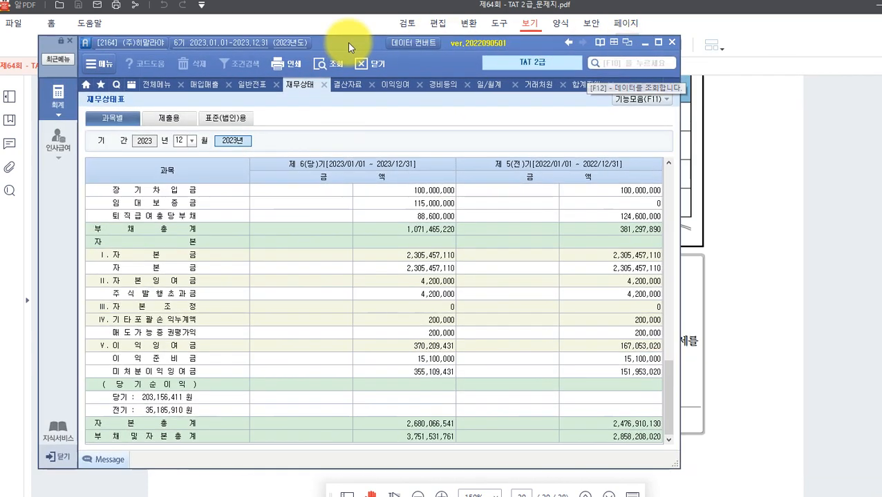
pyautogui.click(64, 107)
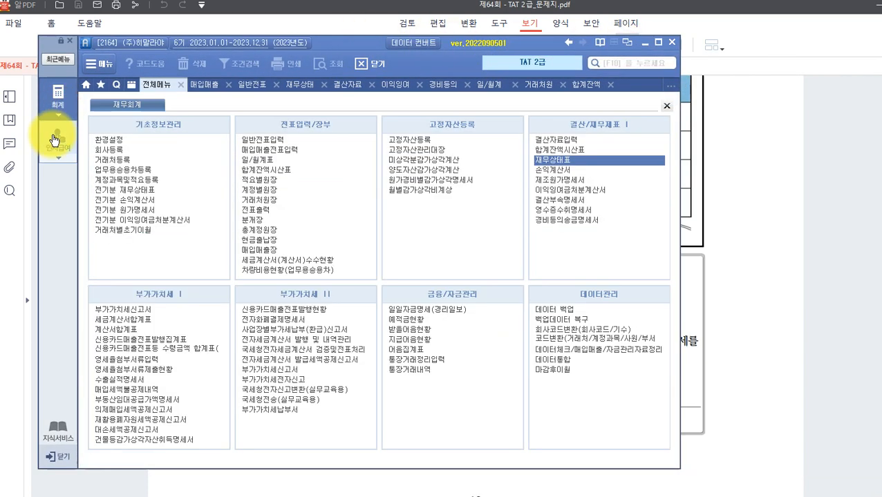
pyautogui.click(57, 137)
pyautogui.click(104, 140)
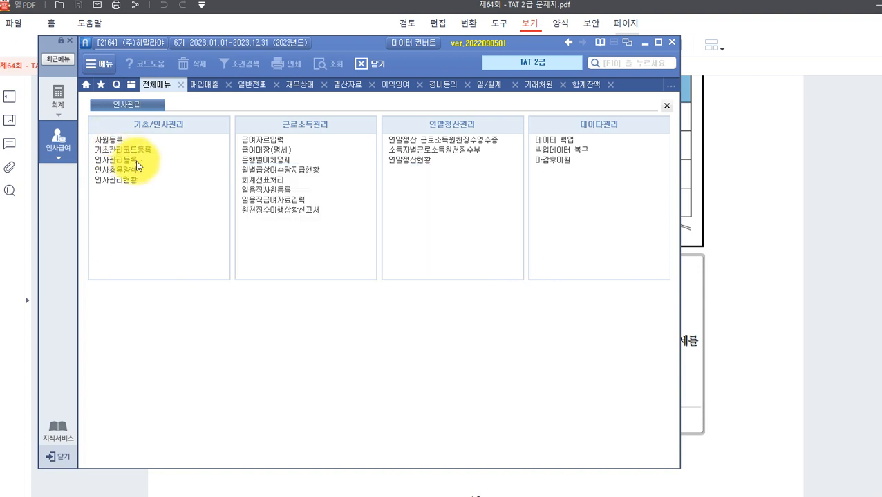
pyautogui.click(126, 143)
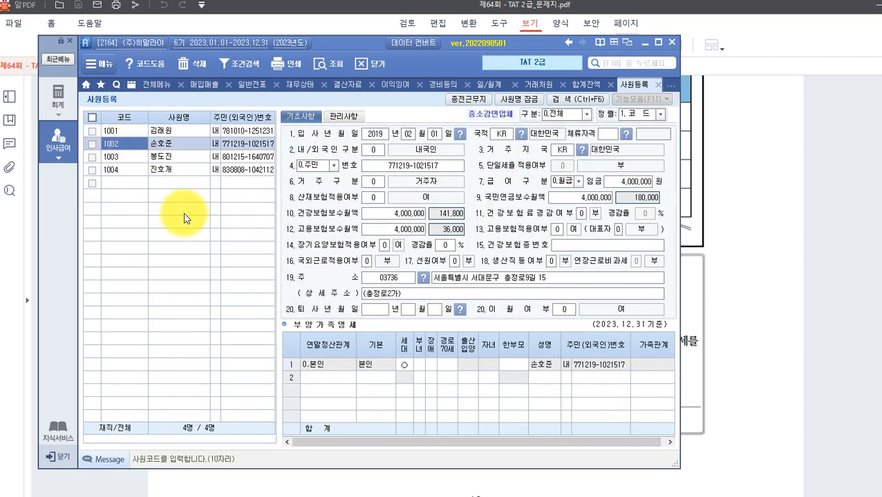
pyautogui.click(178, 172)
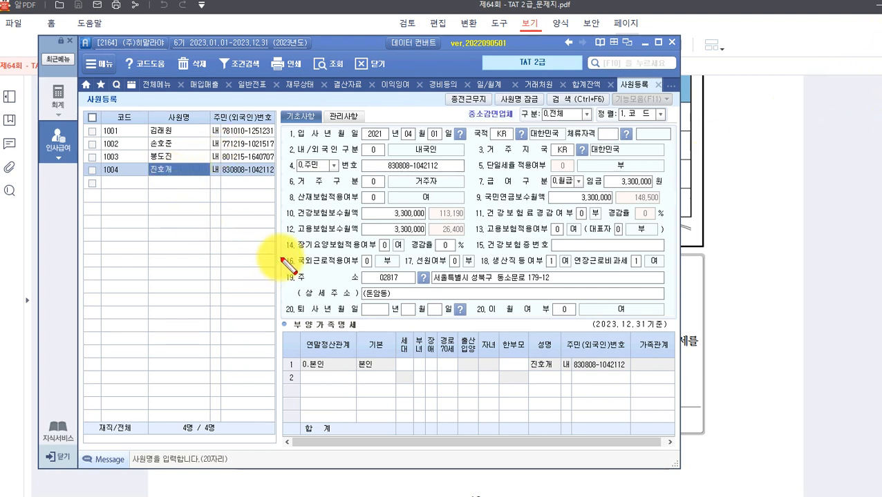
# Set employee 1004's 18.생산직등여부 to 0.부.
pyautogui.moveTo(284, 254); pyautogui.dragTo(375, 270)
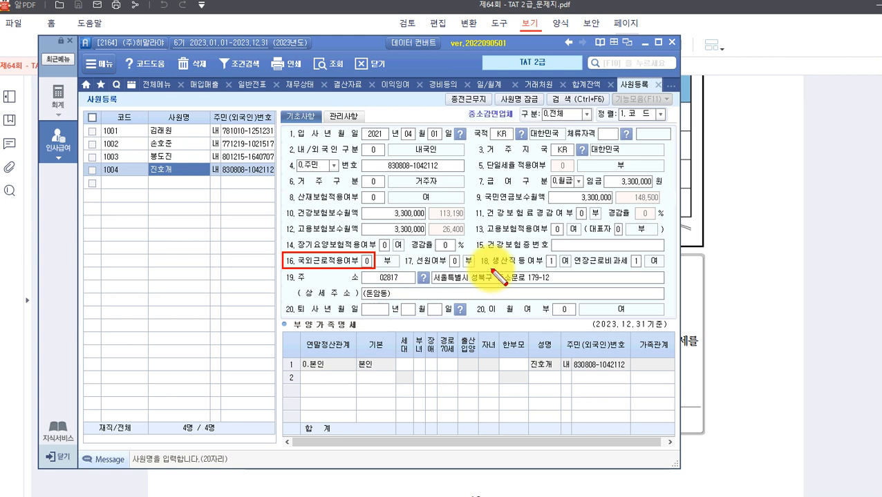
pyautogui.moveTo(479, 253)
pyautogui.mouseDown()
pyautogui.moveTo(536, 270)
pyautogui.moveTo(671, 270)
pyautogui.mouseUp()
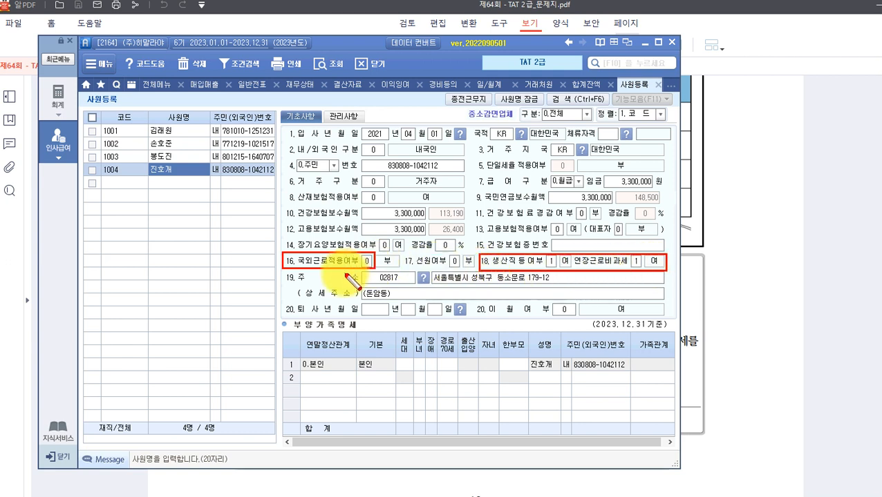
pyautogui.press('Escape')
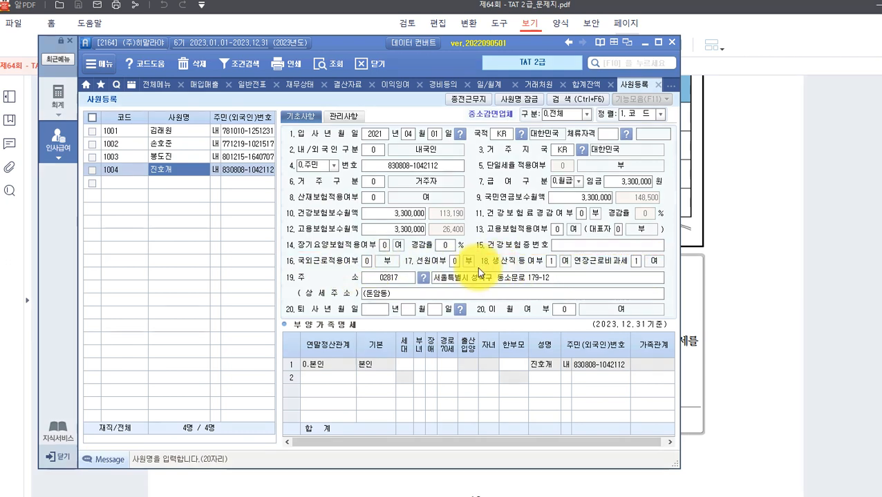
pyautogui.click(550, 262)
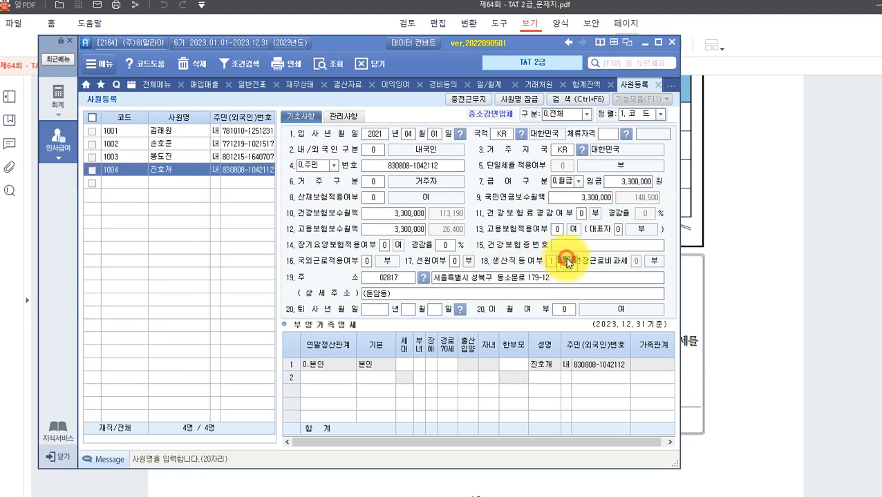
pyautogui.press('Return')
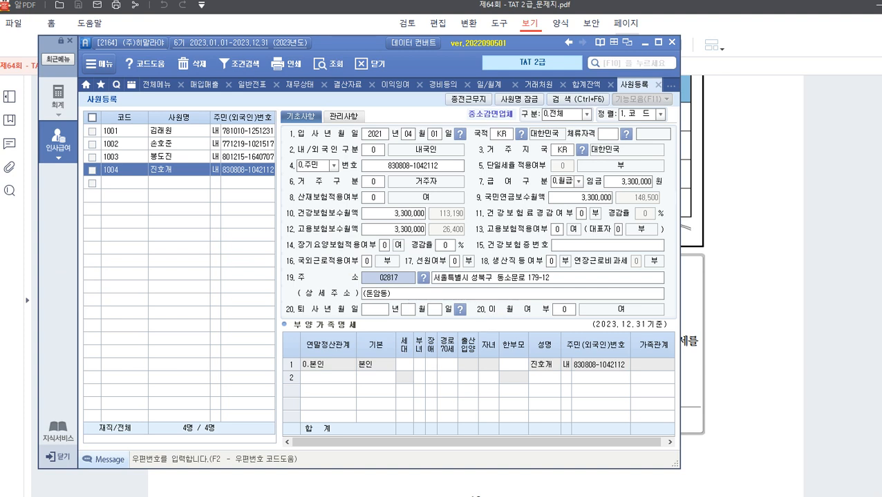
# Enter disability code 1 on the employee's own 본인 dependant row.
pyautogui.click(373, 367)
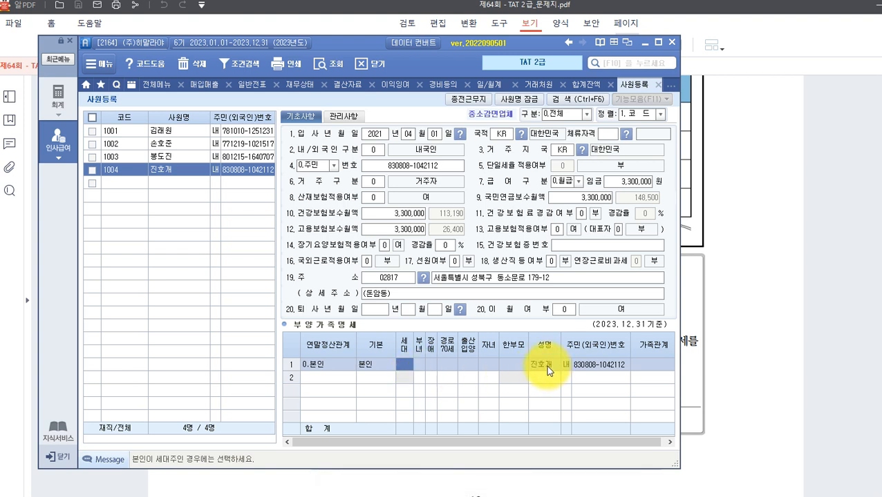
pyautogui.click(430, 364)
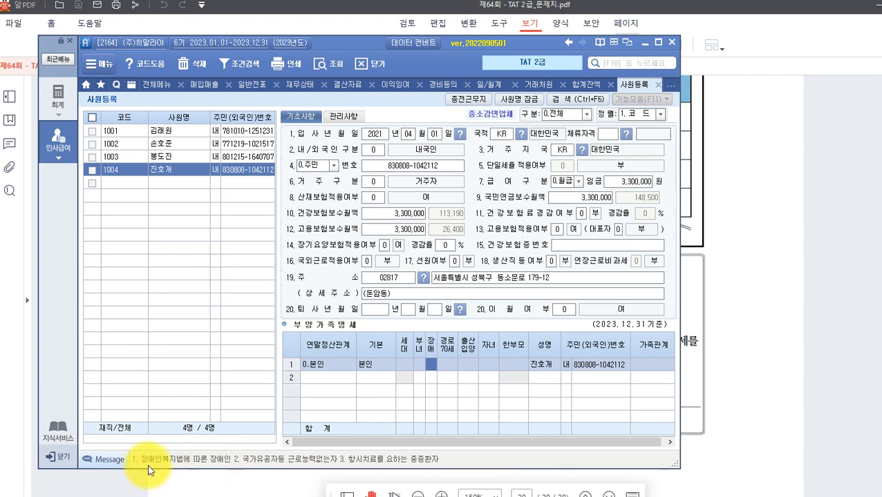
pyautogui.hotkey('ctrl', 'alt', 'd')
pyautogui.moveTo(139, 447)
pyautogui.mouseDown()
pyautogui.moveTo(140, 464)
pyautogui.moveTo(235, 472)
pyautogui.mouseUp()
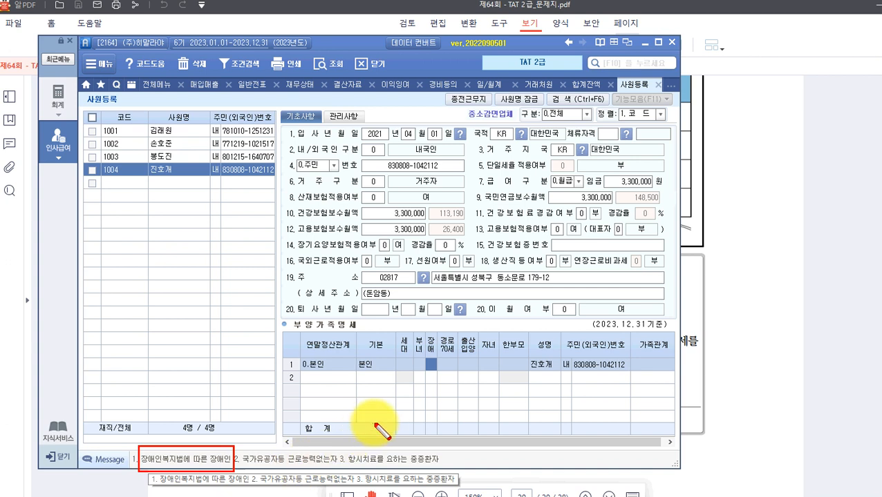
pyautogui.press('Escape')
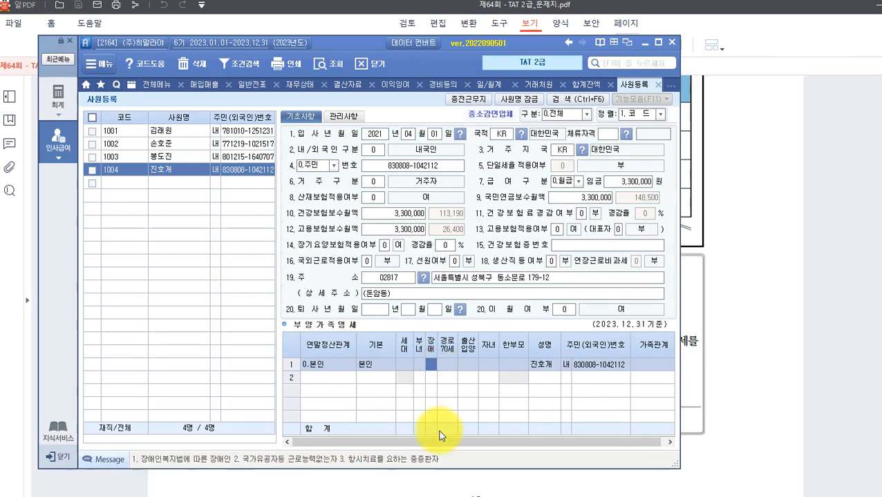
pyautogui.write('1')
pyautogui.press('Return')
pyautogui.click(462, 295)
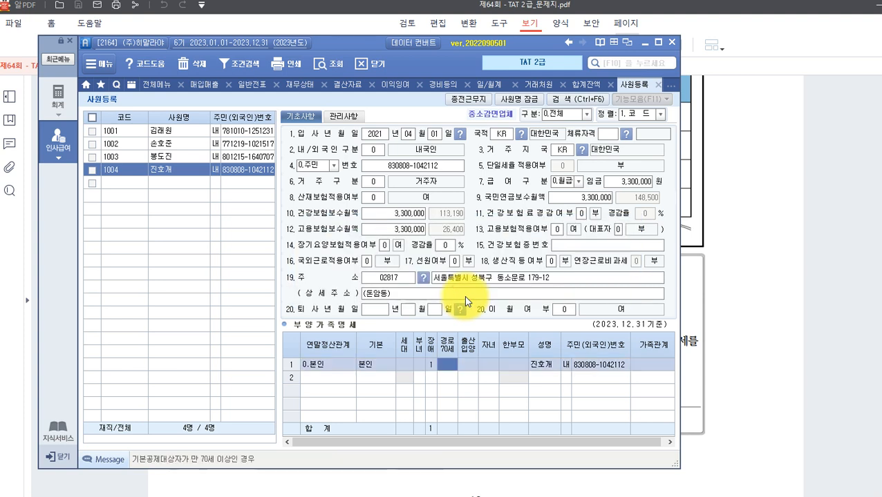
pyautogui.press('Return')
pyautogui.press('Return')
pyautogui.press('Return')
pyautogui.press('Return')
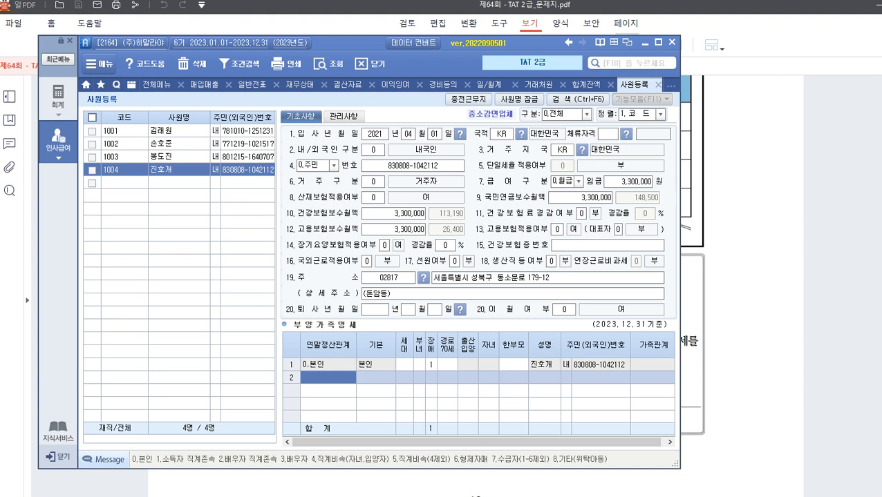
# Add the spouse as a 3.배우자 dependant with name and resident number.
pyautogui.press('F2')
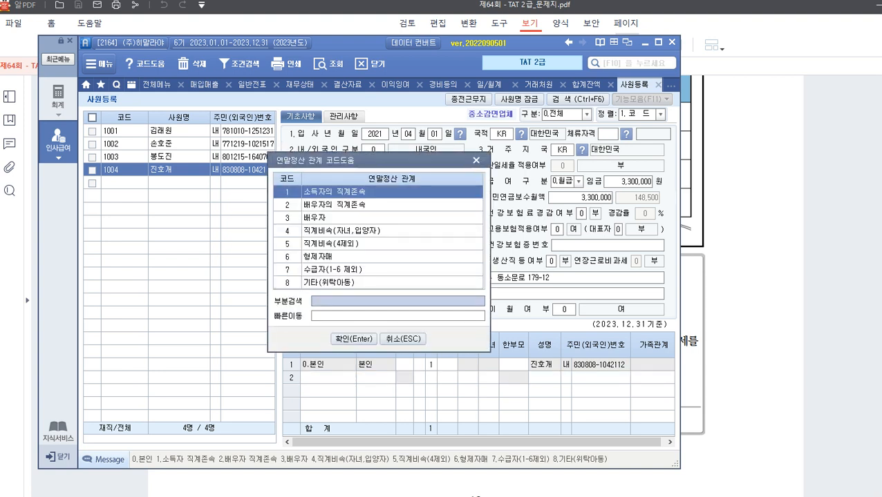
pyautogui.click(325, 218)
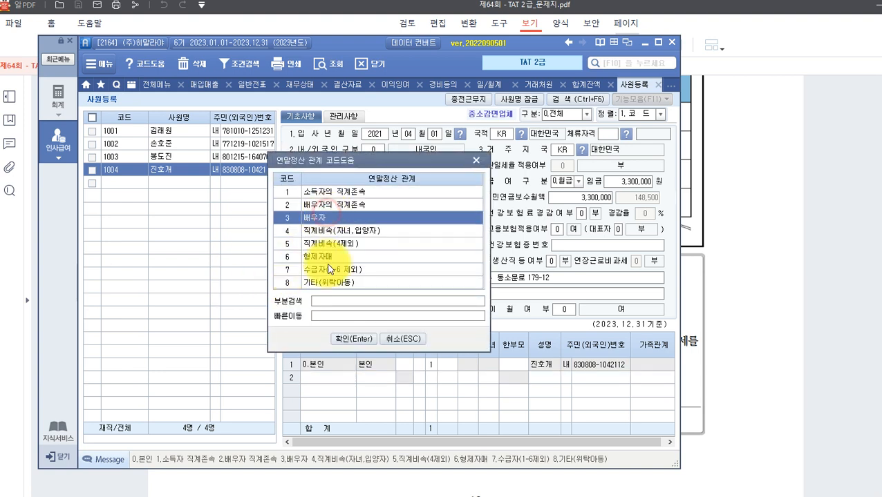
pyautogui.click(348, 342)
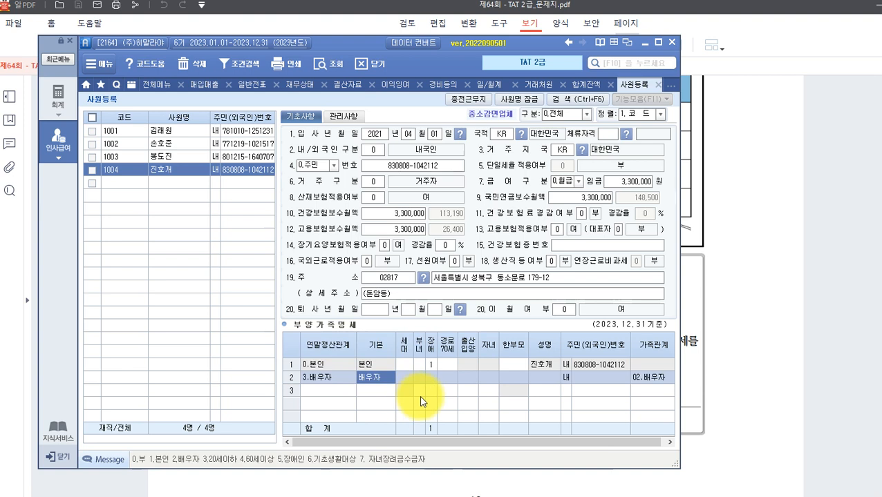
pyautogui.press('Return')
pyautogui.press('Return')
pyautogui.press('Return')
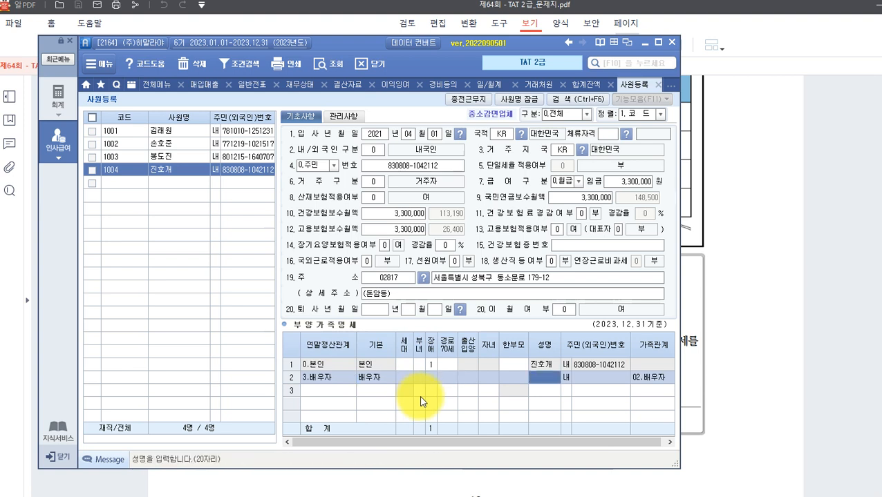
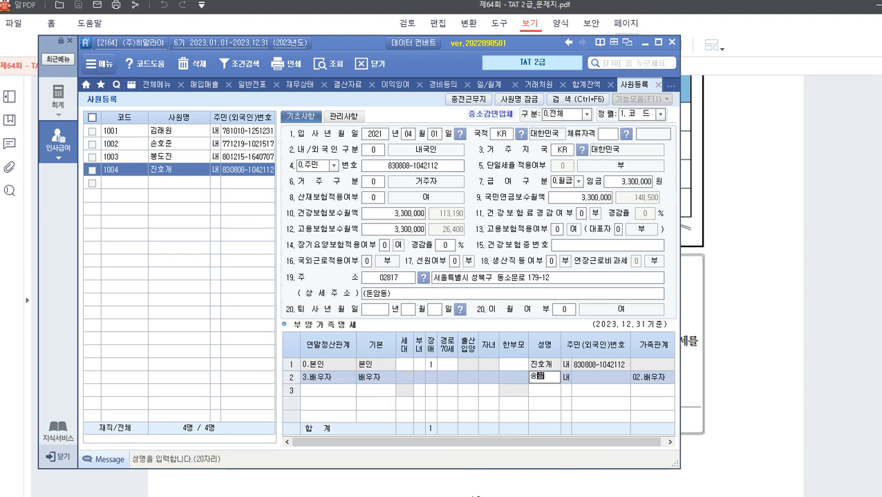
pyautogui.press('Return')
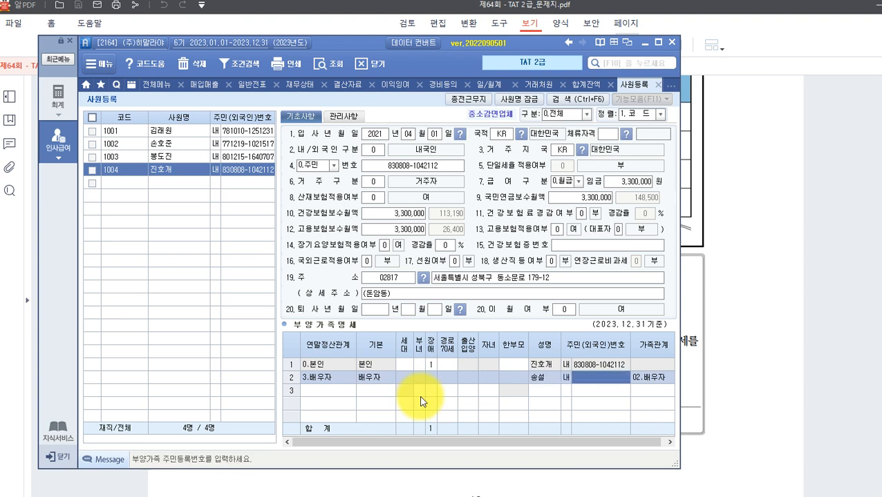
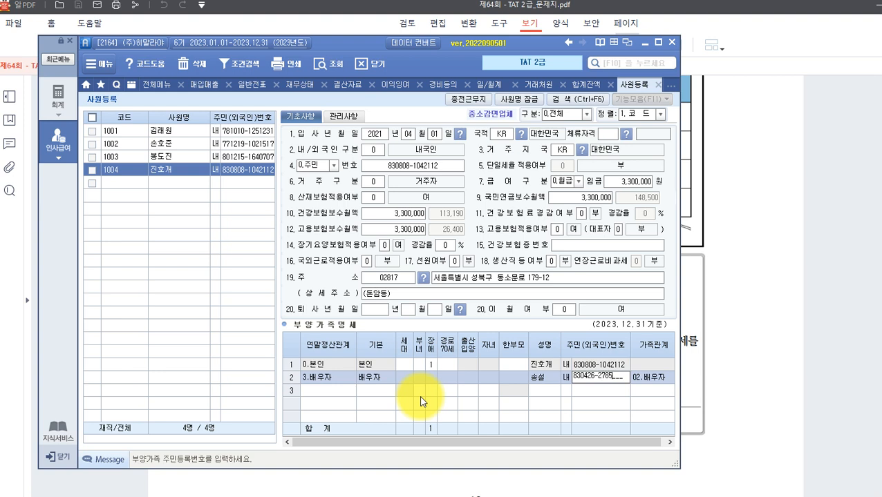
pyautogui.press('Return')
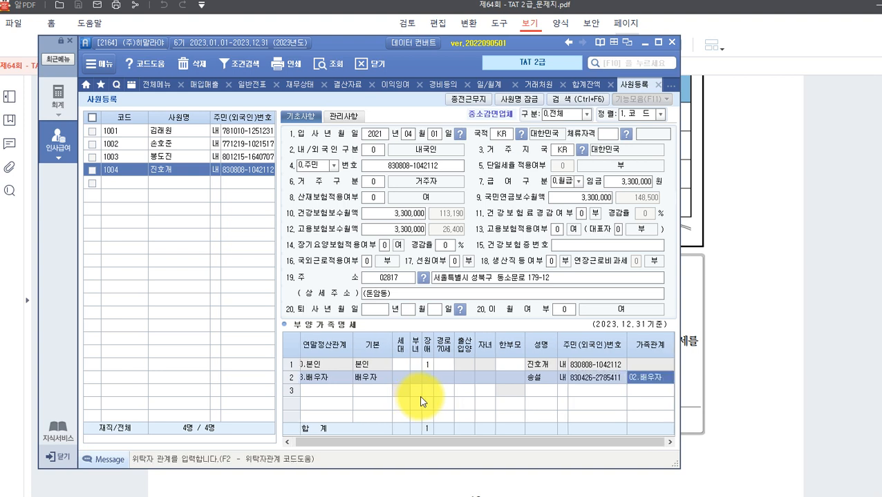
pyautogui.press('Return')
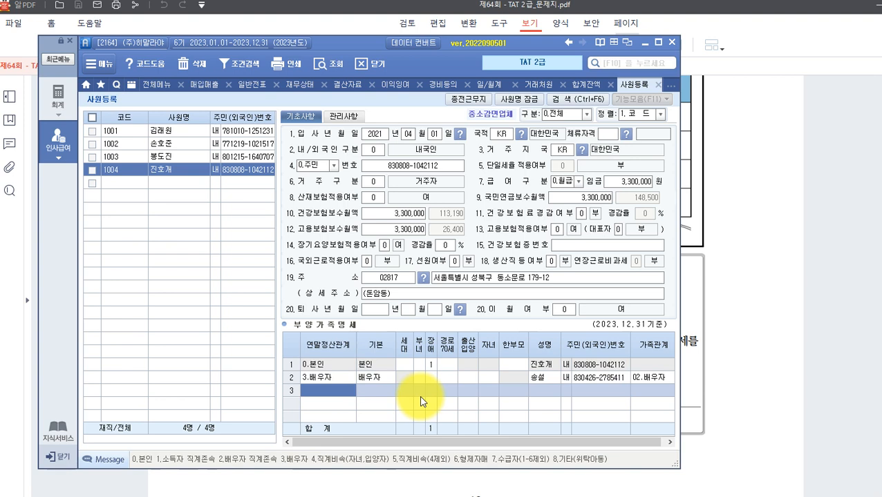
# Add a child as a 4.직계비속 (20세이하) dependant with name and resident number.
pyautogui.press('F2')
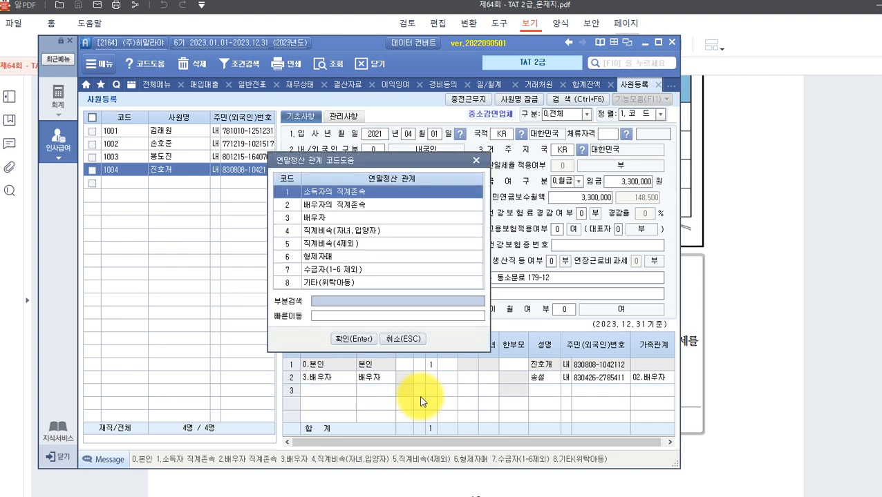
pyautogui.press('Down')
pyautogui.press('Down')
pyautogui.press('Down')
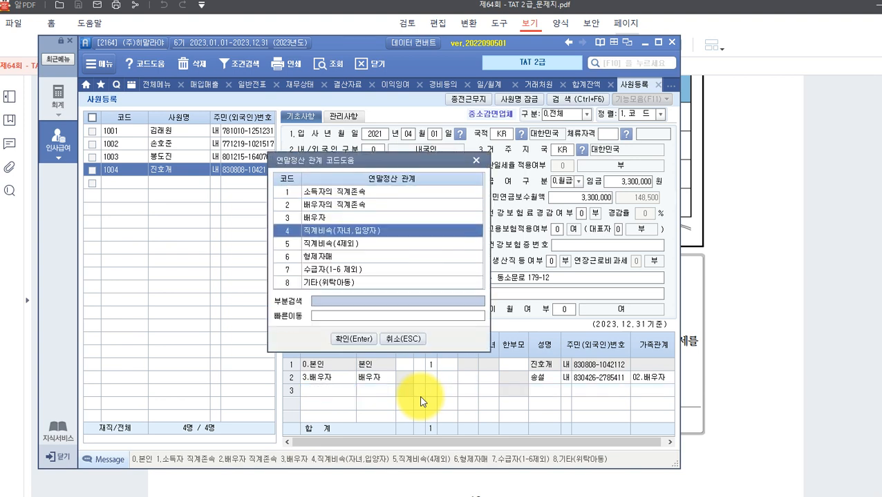
pyautogui.press('Return')
pyautogui.press('Return')
pyautogui.press('Return')
pyautogui.press('Return')
pyautogui.press('Return')
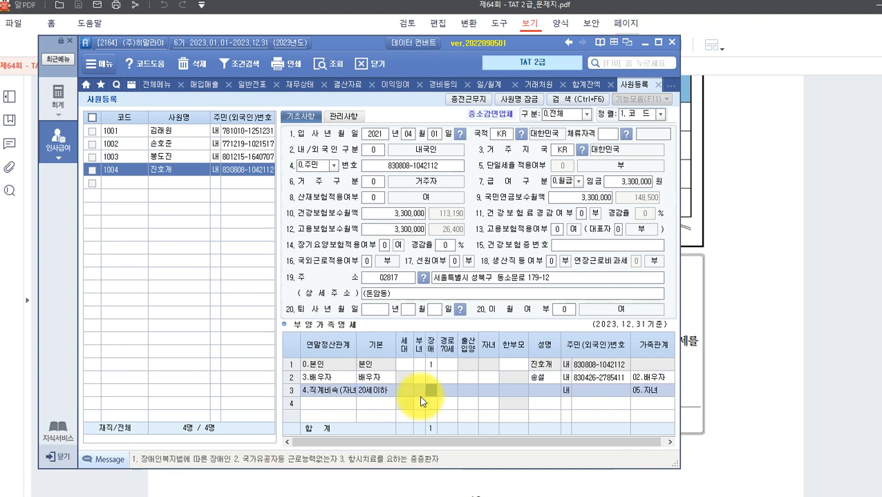
pyautogui.press('Return')
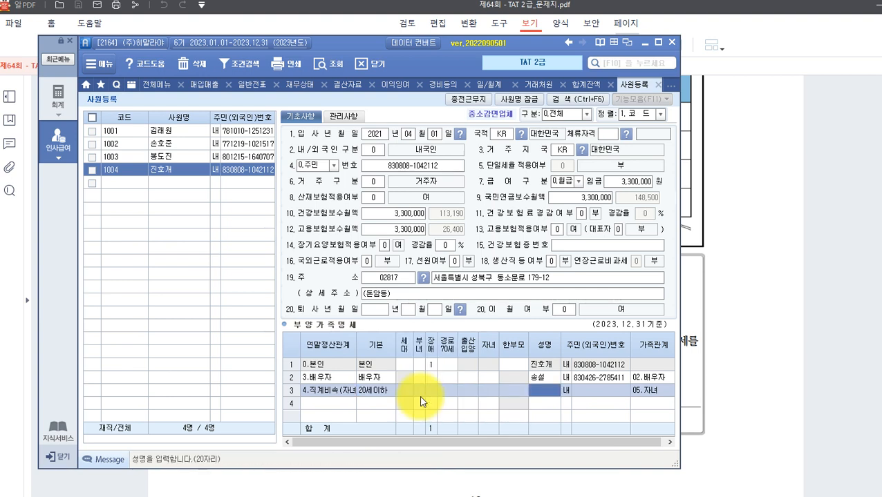
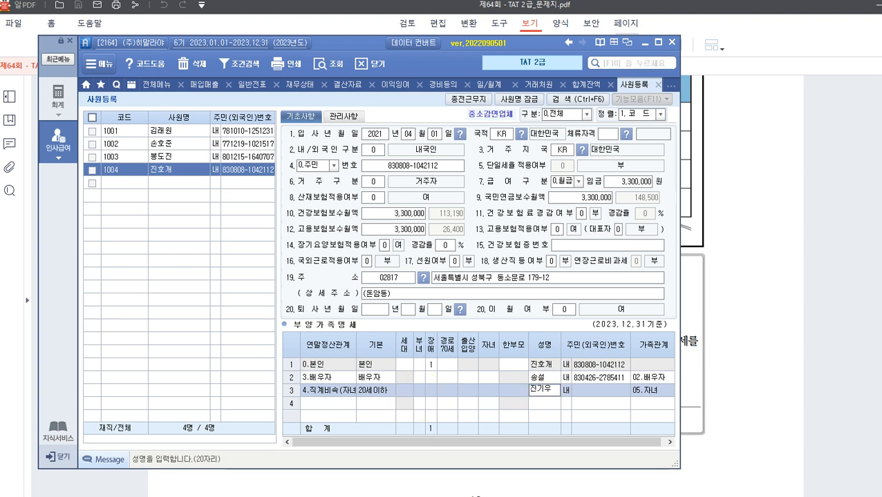
pyautogui.press('Return')
pyautogui.press('Return')
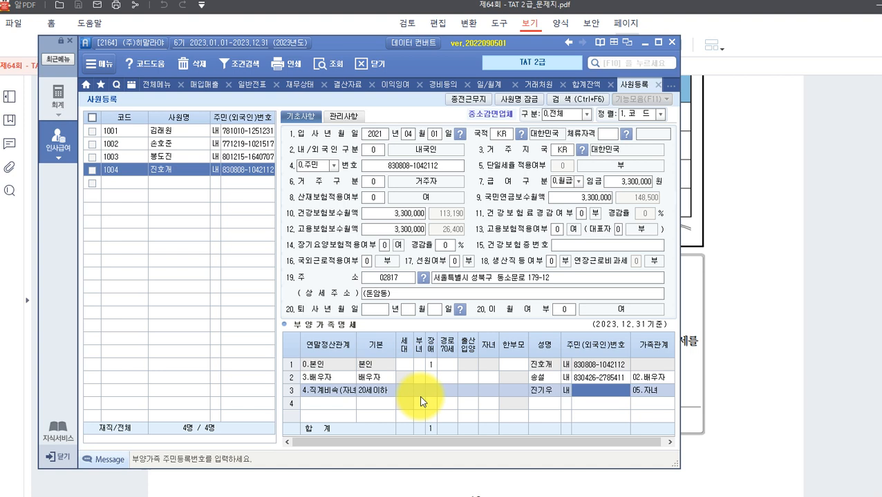
pyautogui.press('Return')
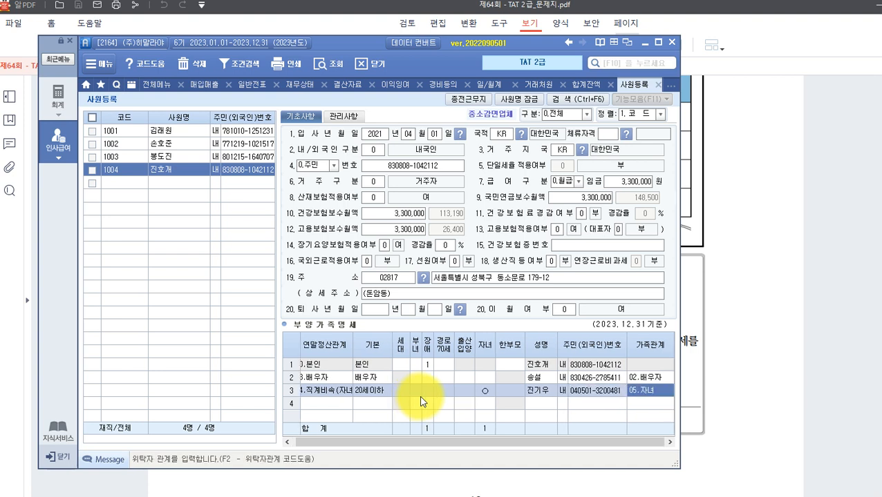
pyautogui.press('Return')
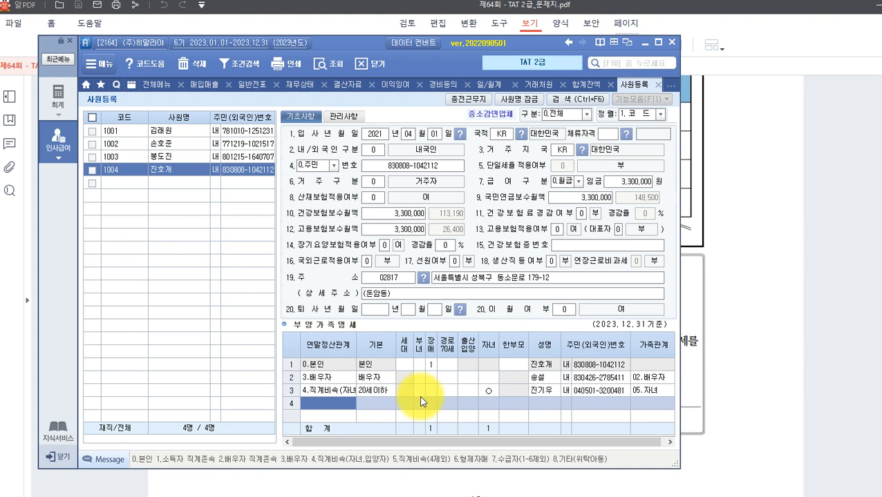
# Add another 4.직계비속 child marked 출산입양 2.둘째, with name and resident number.
pyautogui.write('4')
pyautogui.press('Return')
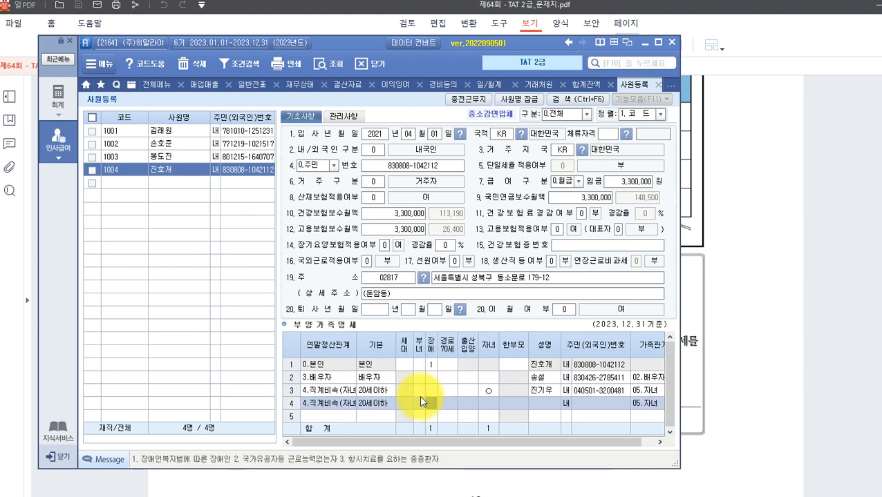
pyautogui.press('Return')
pyautogui.press('Return')
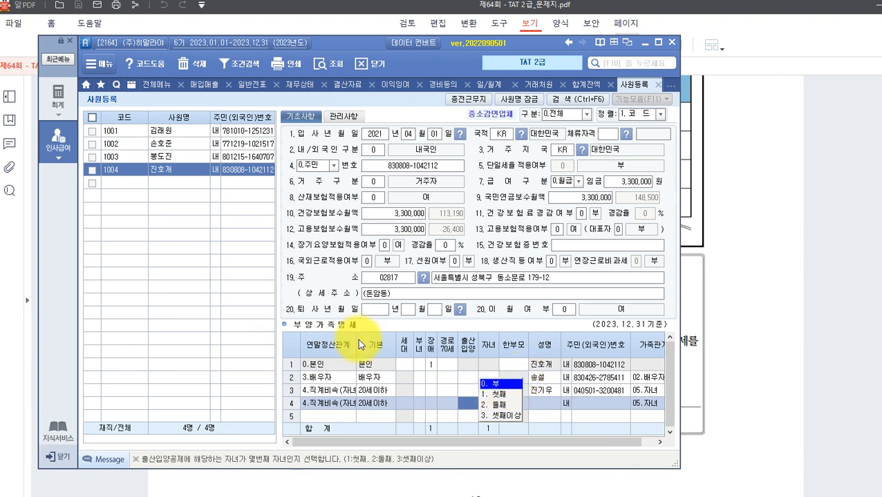
pyautogui.click(497, 404)
pyautogui.press('Return')
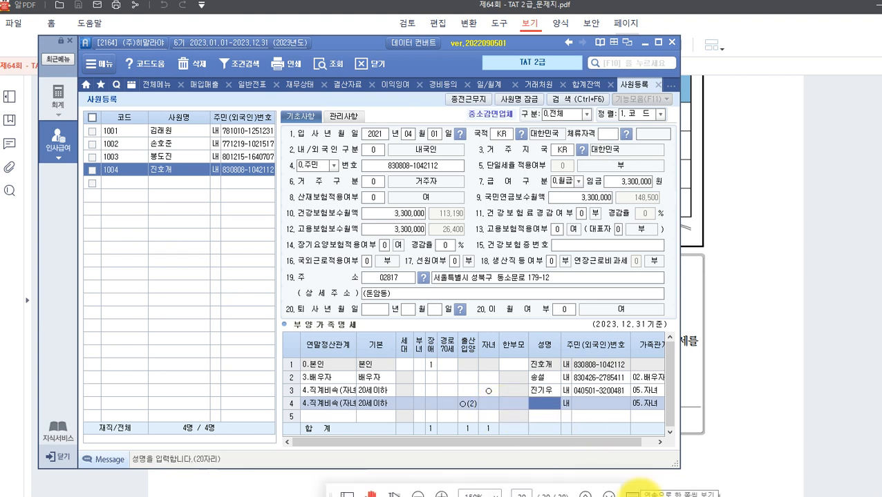
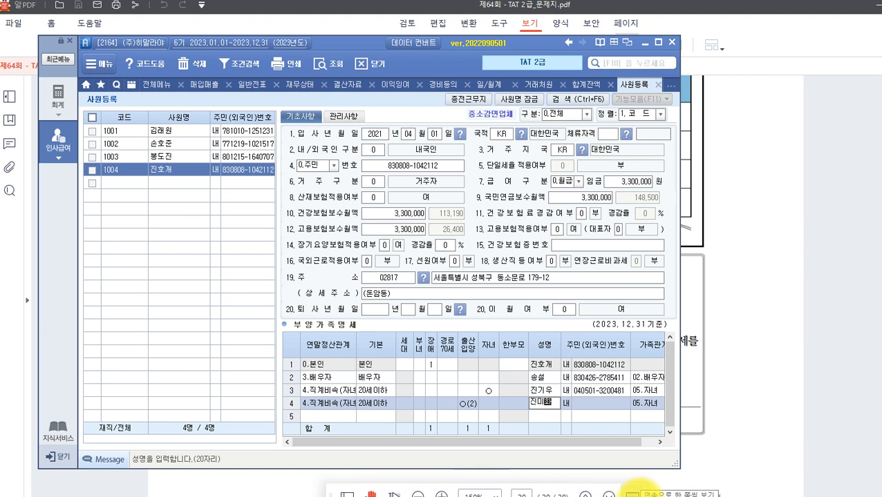
pyautogui.press('Return')
pyautogui.press('Return')
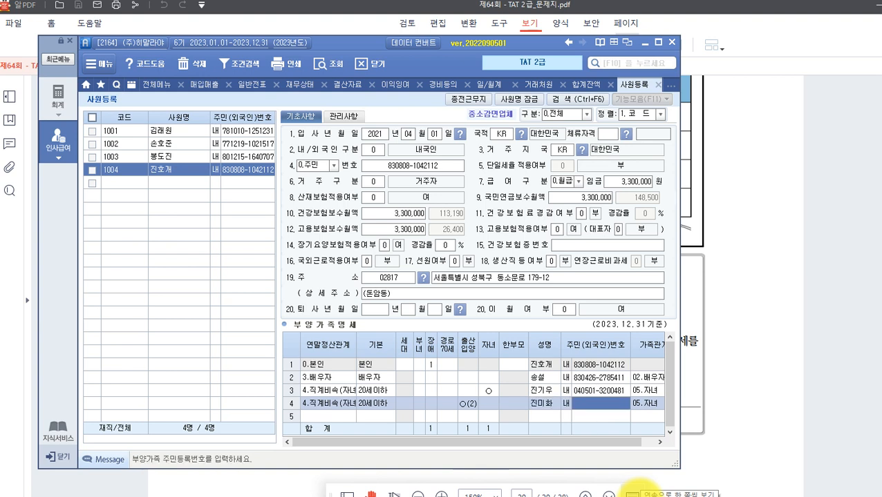
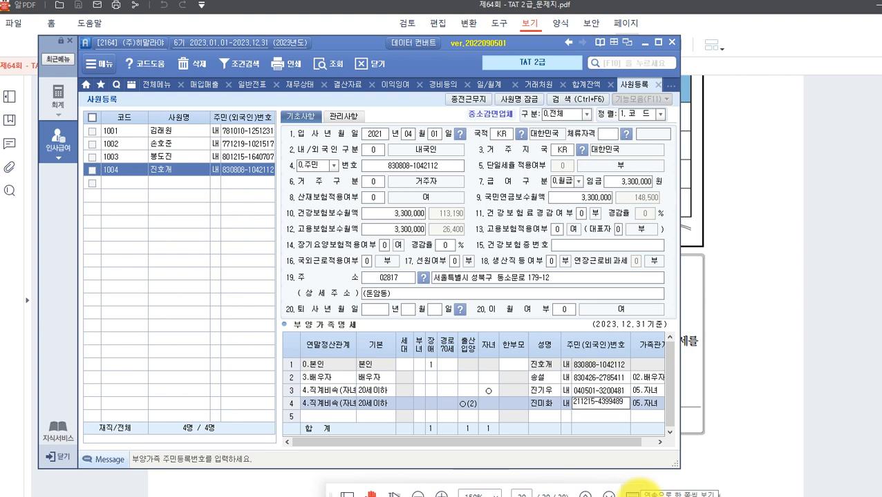
pyautogui.press('Return')
pyautogui.press('Return')
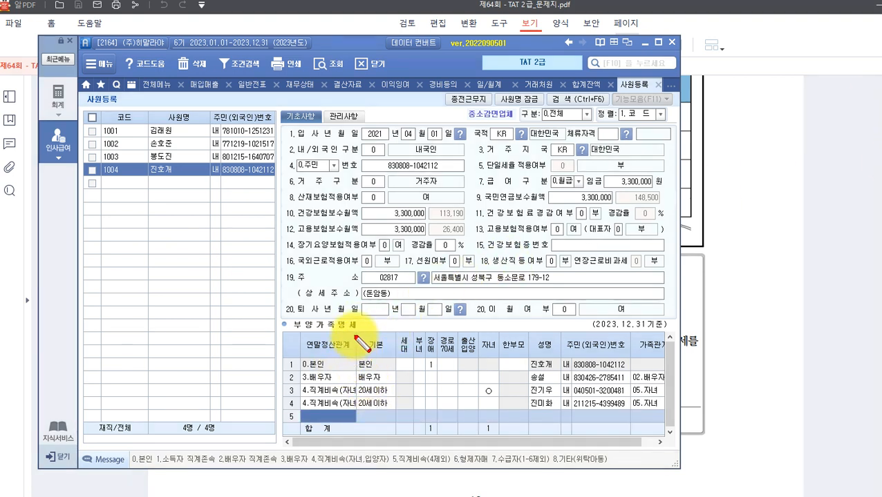
pyautogui.moveTo(354, 335); pyautogui.dragTo(395, 409)
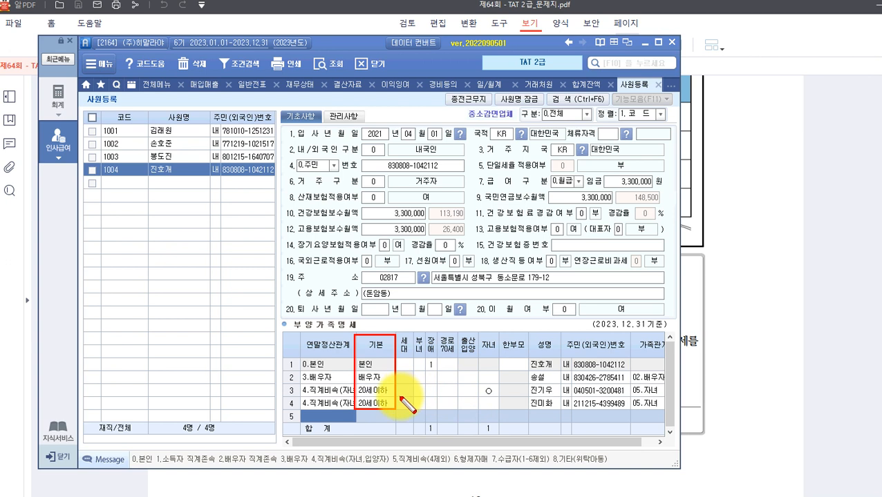
pyautogui.press('Escape')
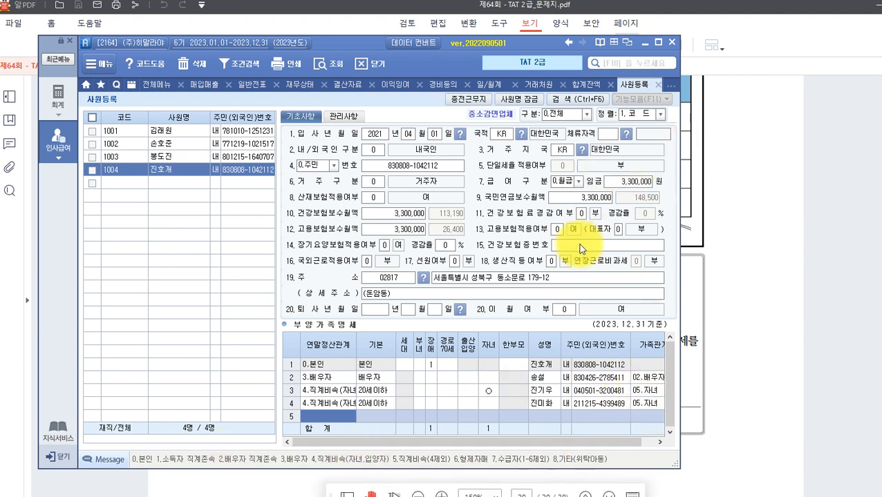
# Scroll the exam PDF to page 21's questions 36–40, then return to Smart A.
pyautogui.click(733, 461)
pyautogui.scroll(-3, 477, 387)
pyautogui.scroll(-2, 456, 387)
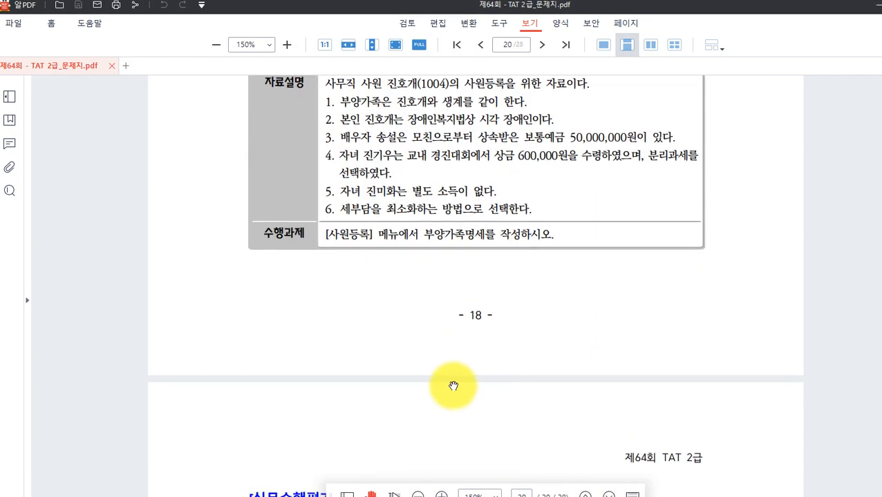
pyautogui.scroll(-7, 341, 266)
pyautogui.scroll(-3, 345, 269)
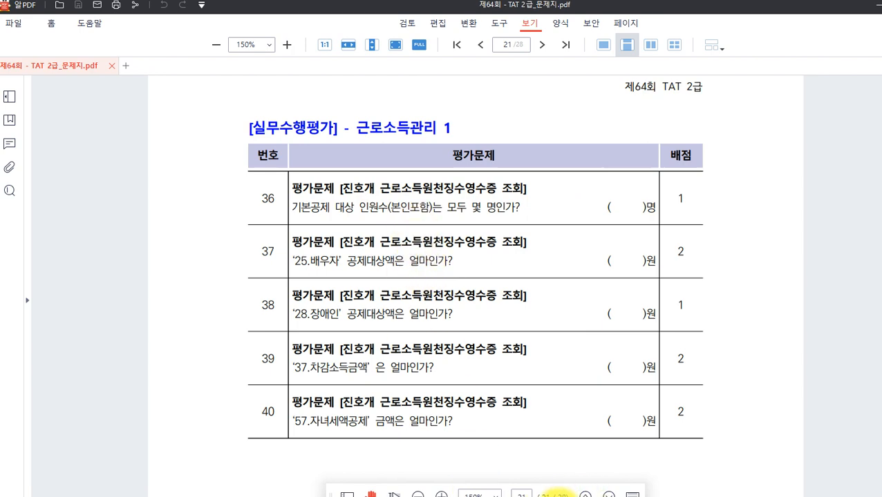
pyautogui.click(554, 496)
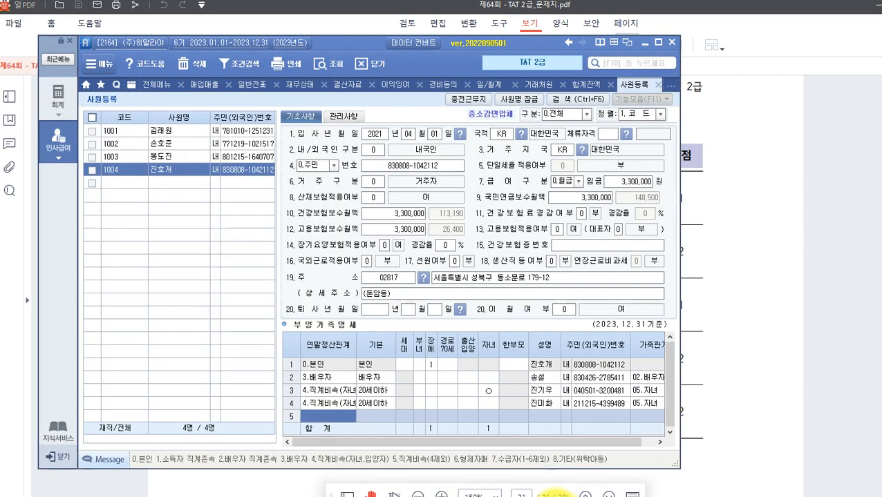
# Load employee 1004 in 연말정산 근로소득원천징수영수증.
pyautogui.click(58, 140)
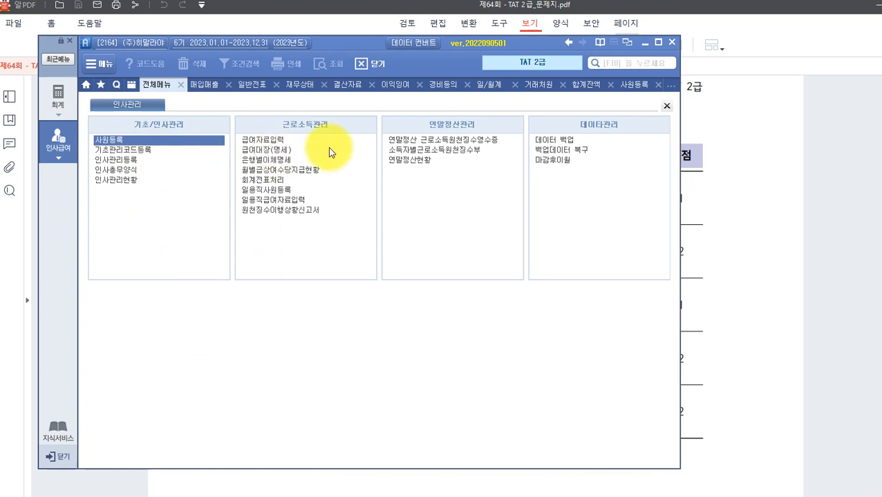
pyautogui.click(404, 139)
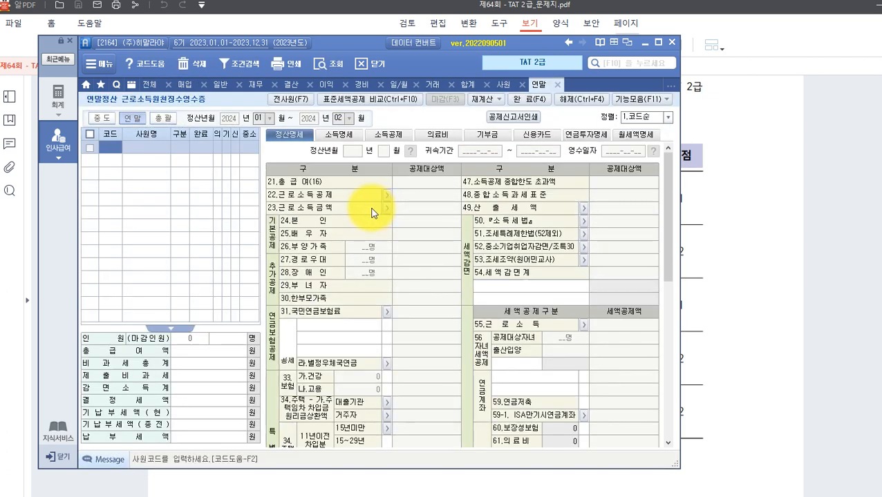
pyautogui.write('100')
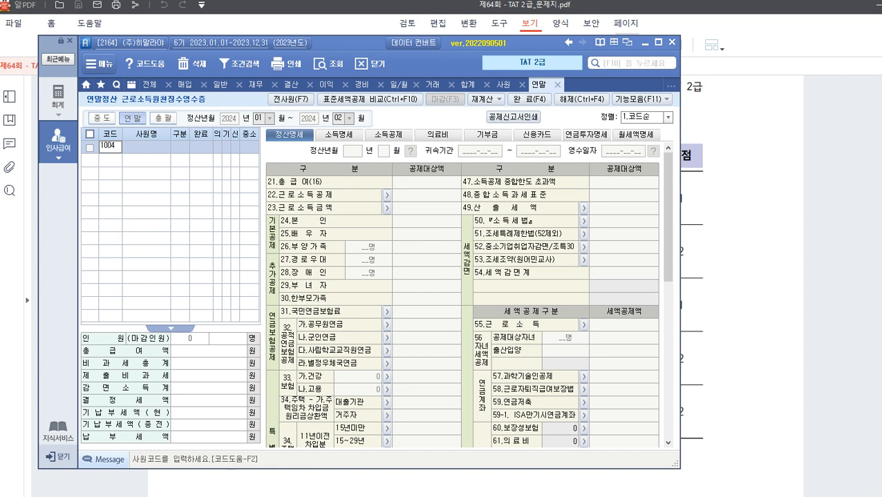
pyautogui.write('4')
pyautogui.press('Return')
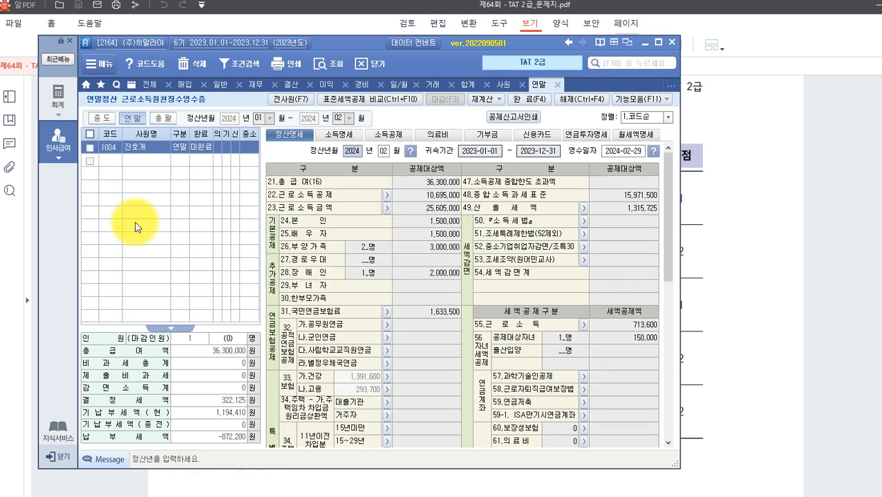
pyautogui.click(134, 147)
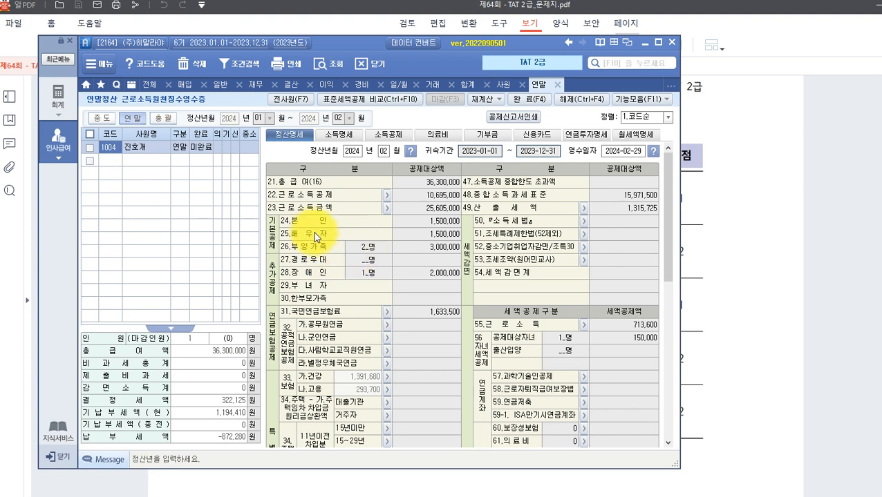
# Check the basic deductions: 배우자 1,500,000 and 장애인 2,000,000, then return to the exam questions.
pyautogui.click(361, 246)
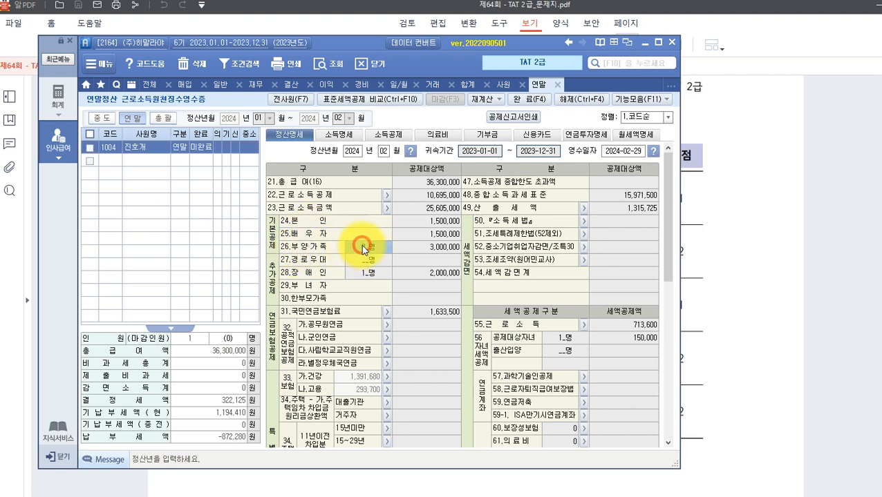
pyautogui.click(357, 224)
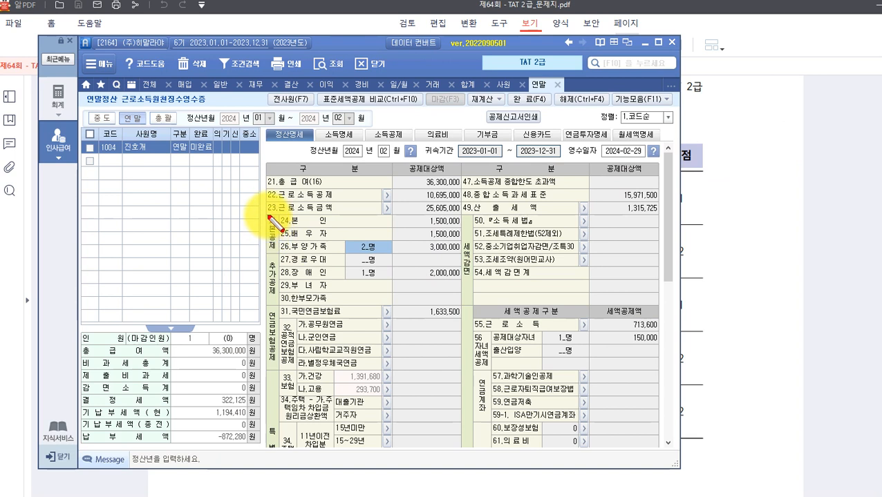
pyautogui.moveTo(268, 215); pyautogui.dragTo(450, 256)
pyautogui.moveTo(423, 256); pyautogui.dragTo(391, 254)
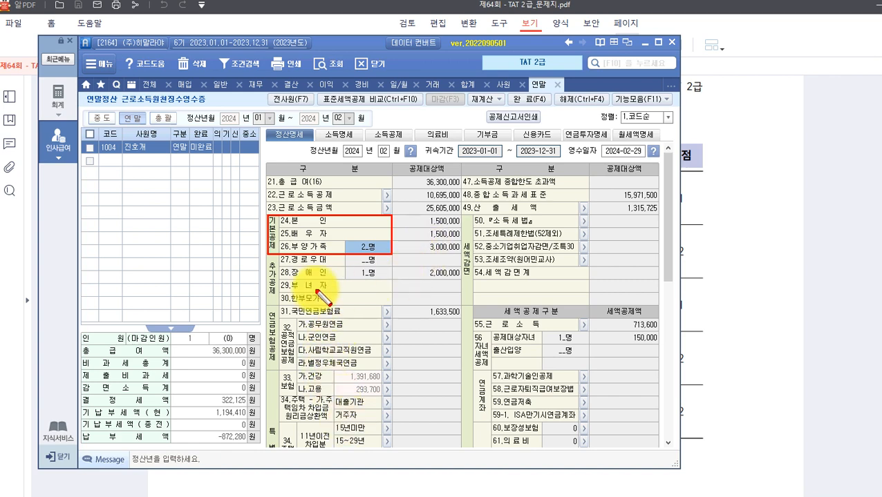
pyautogui.click(705, 286)
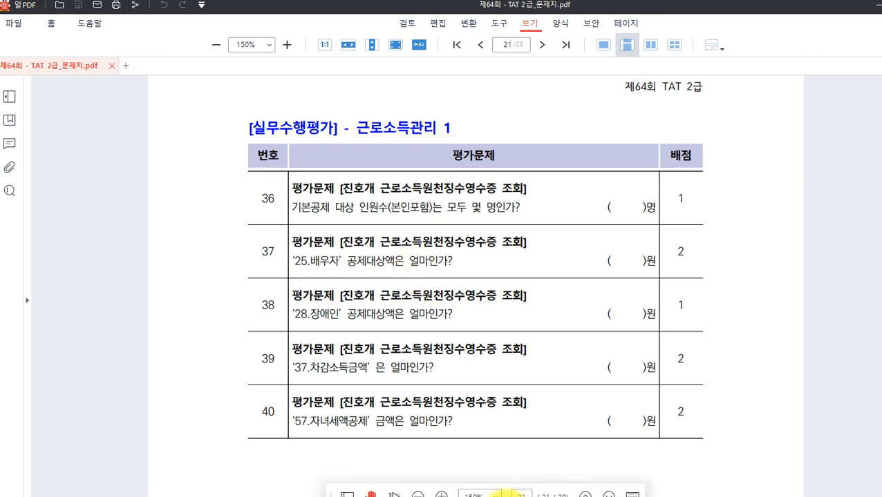
# Compare the 25.배우자 deduction row on the settlement receipt with the exam questions.
pyautogui.click(556, 495)
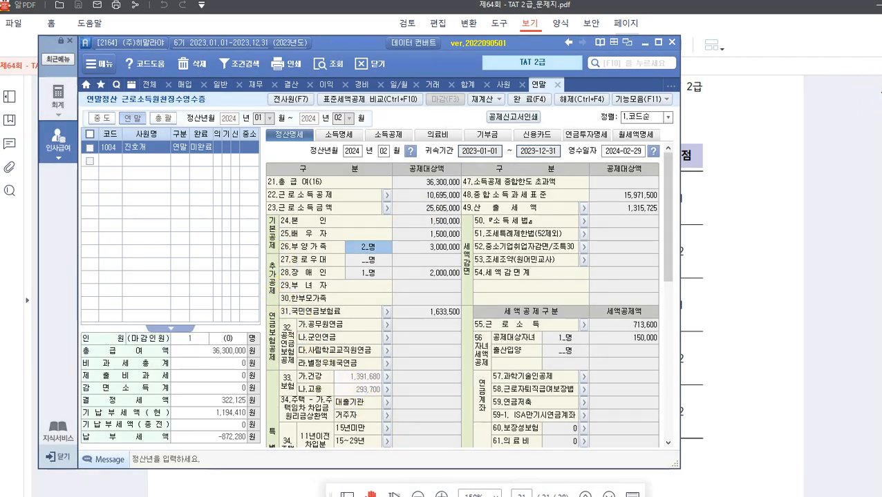
pyautogui.moveTo(275, 226)
pyautogui.mouseDown()
pyautogui.moveTo(408, 246)
pyautogui.moveTo(465, 242)
pyautogui.mouseUp()
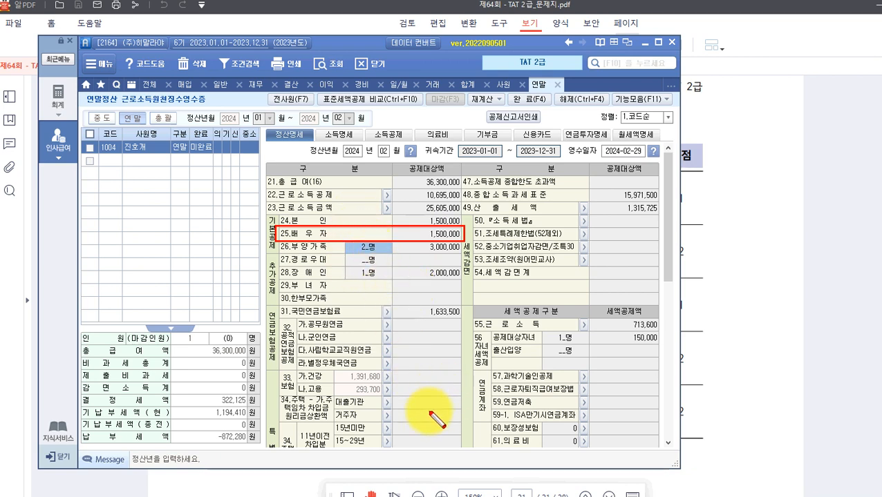
pyautogui.click(721, 360)
pyautogui.scroll(-2, 393, 269)
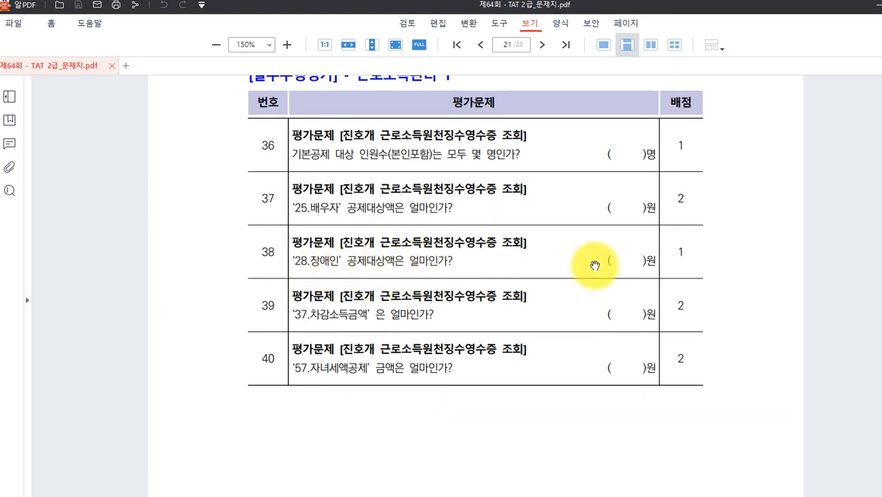
# Check the 28.장애인 deduction row on the receipt against the exam questions.
pyautogui.moveTo(435, 490)
pyautogui.hotkey('alt', 'Tab')
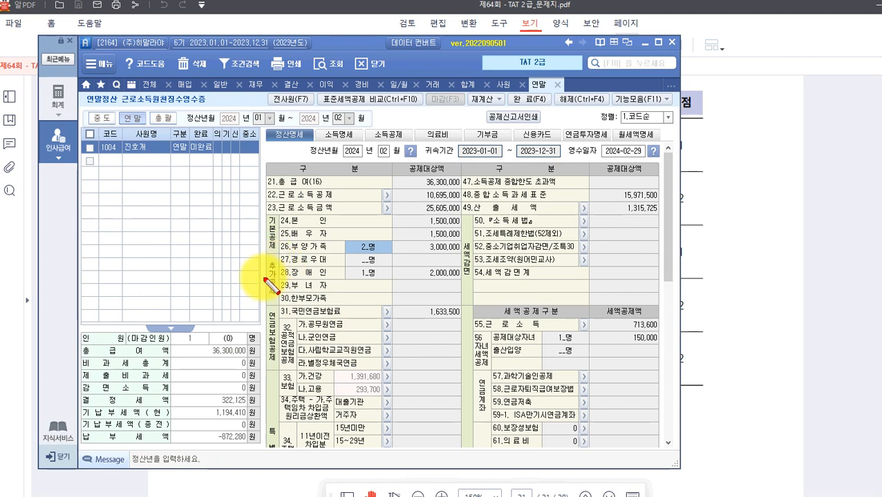
pyautogui.moveTo(273, 263); pyautogui.dragTo(460, 281)
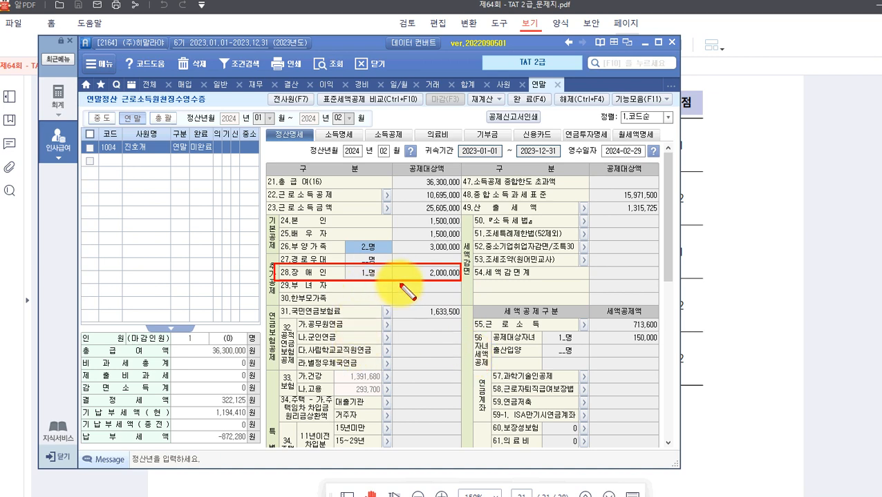
pyautogui.click(731, 296)
pyautogui.scroll(-1, 387, 303)
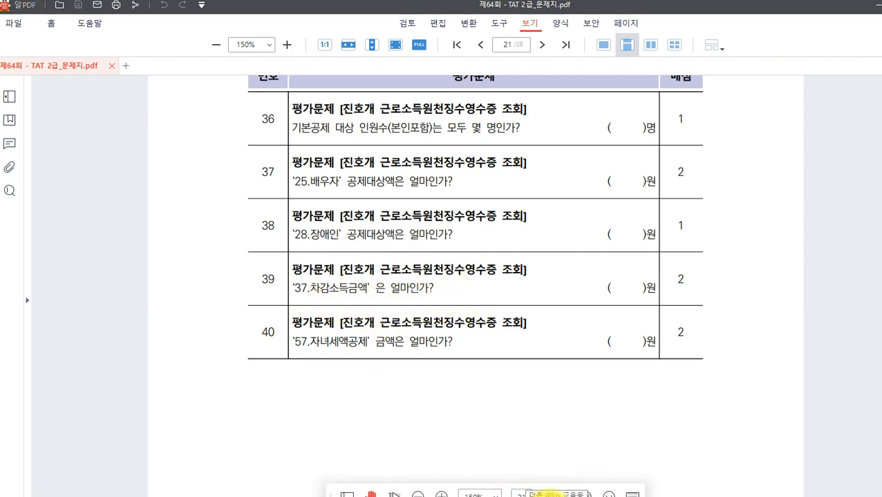
# Read 37.차감소득금액 of 15,971,500 on the receipt, then return to the question page.
pyautogui.hotkey('alt', 'Tab')
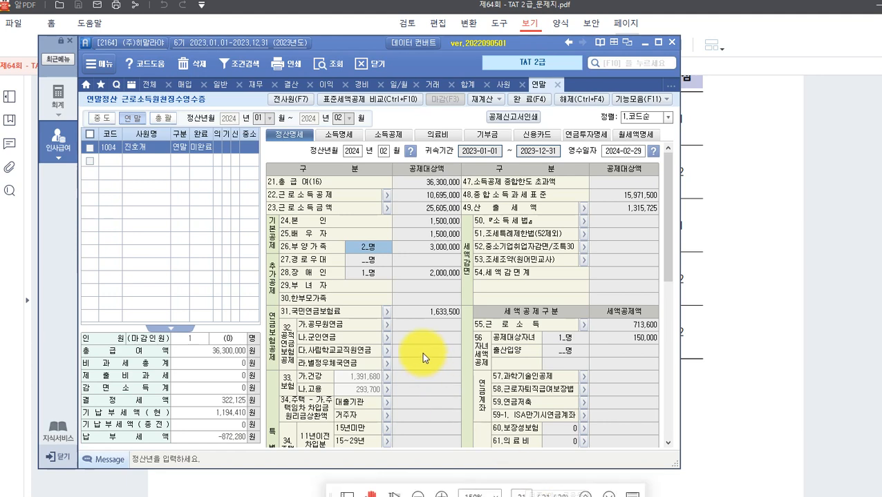
pyautogui.scroll(-3, 425, 358)
pyautogui.scroll(3, 425, 359)
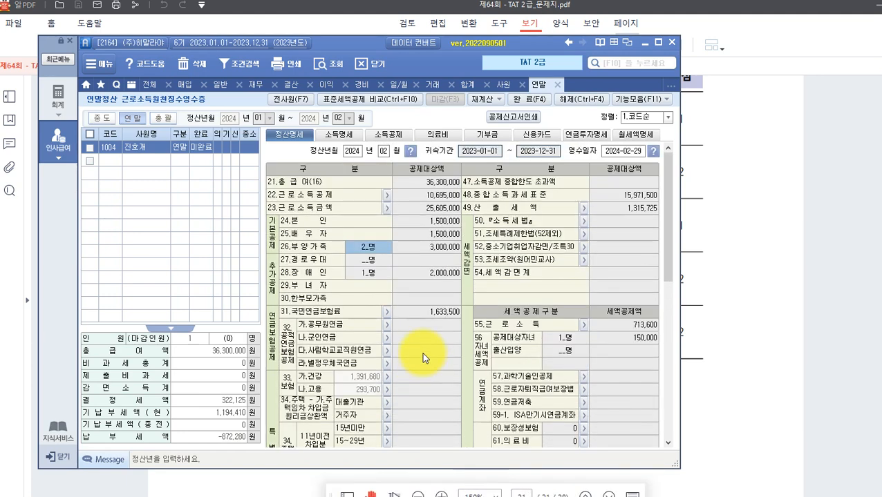
pyautogui.scroll(-10, 424, 358)
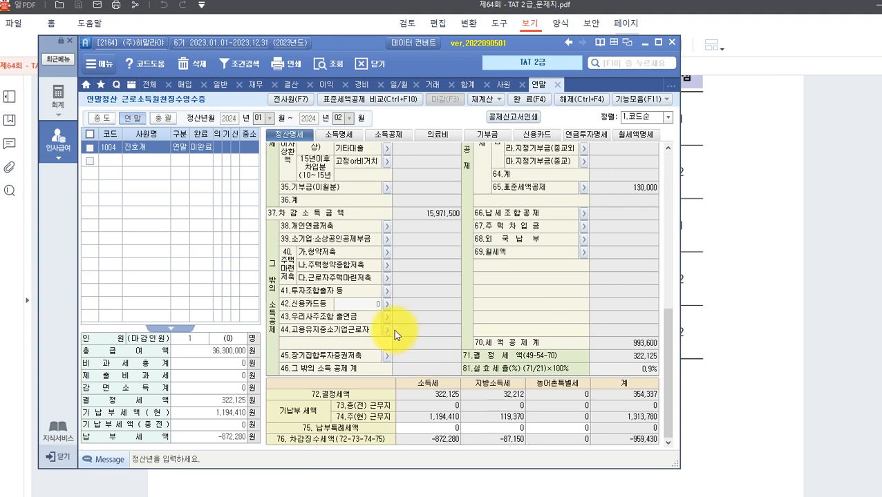
pyautogui.moveTo(266, 203)
pyautogui.mouseDown()
pyautogui.moveTo(394, 207)
pyautogui.moveTo(466, 222)
pyautogui.mouseUp()
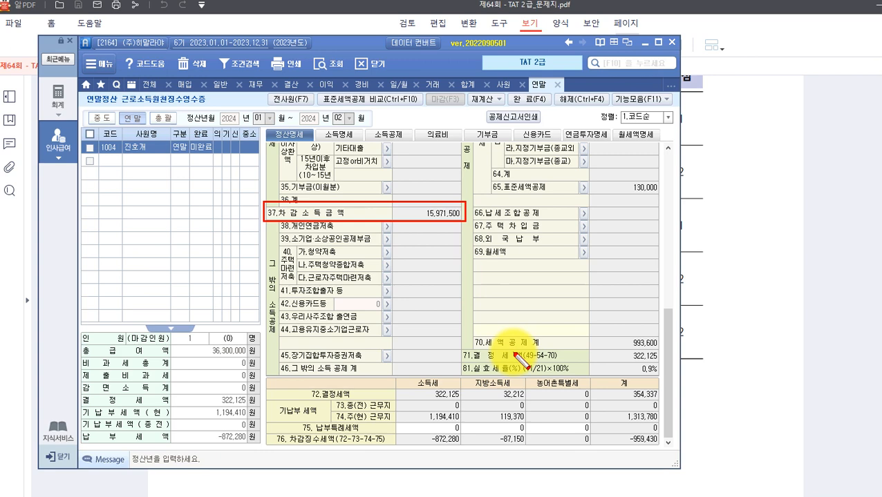
pyautogui.press('Escape')
pyautogui.scroll(5, 511, 402)
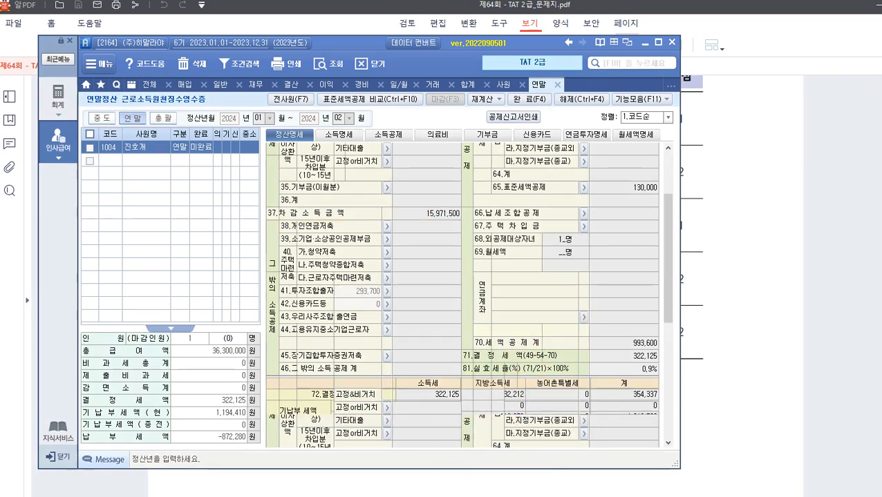
pyautogui.click(761, 355)
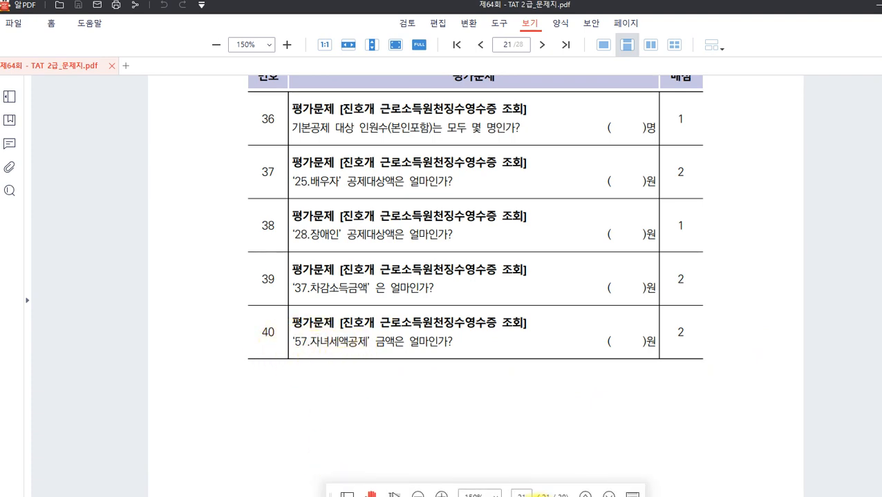
pyautogui.click(541, 496)
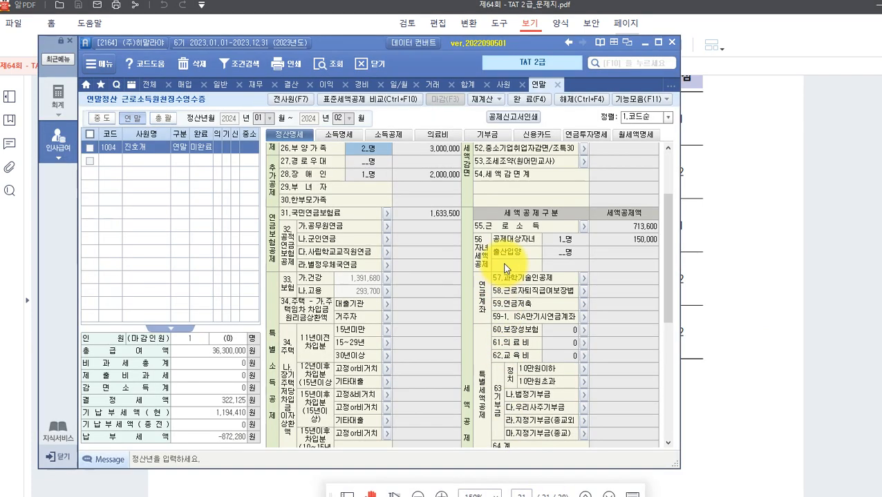
pyautogui.scroll(2, 506, 269)
pyautogui.scroll(-2, 548, 322)
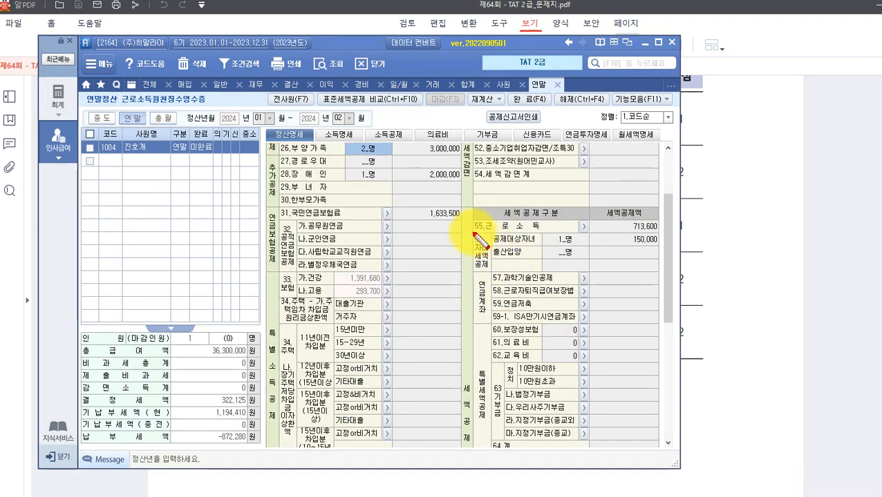
pyautogui.moveTo(473, 225)
pyautogui.mouseDown()
pyautogui.moveTo(659, 276)
pyautogui.moveTo(665, 285)
pyautogui.mouseUp()
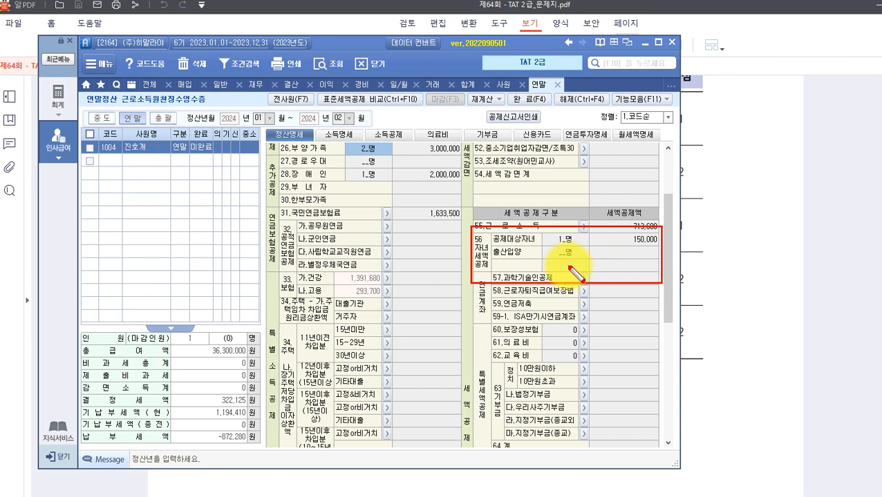
pyautogui.press('Escape')
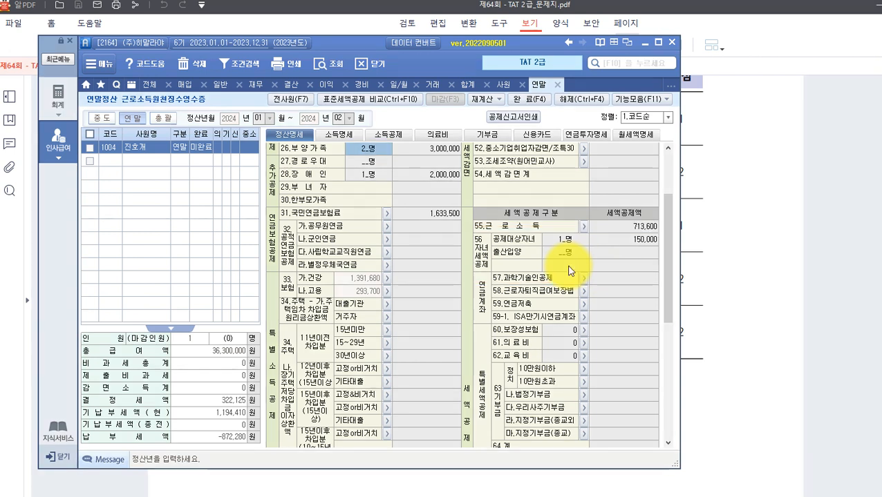
pyautogui.moveTo(328, 483)
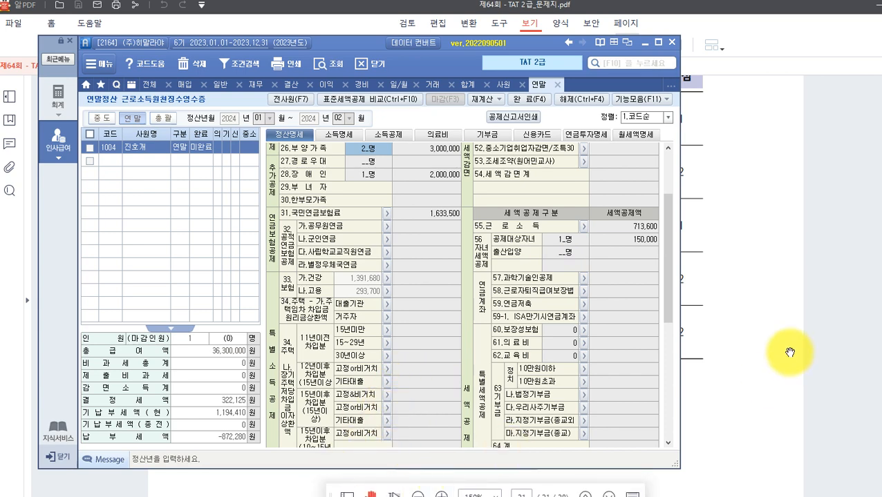
pyautogui.click(785, 352)
pyautogui.scroll(-5, 483, 347)
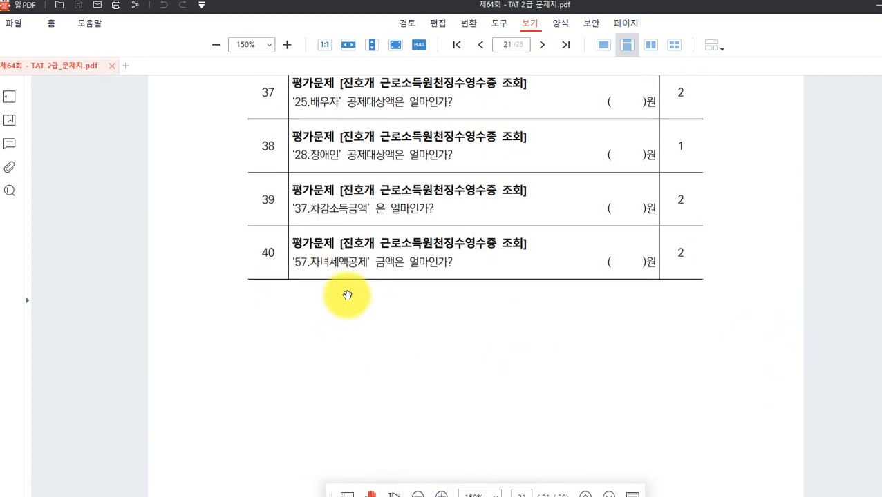
# On page 22, box the 국외근로수당, 상조회비, 기본급 and 육아수당–식대 column headers.
pyautogui.scroll(-7, 357, 282)
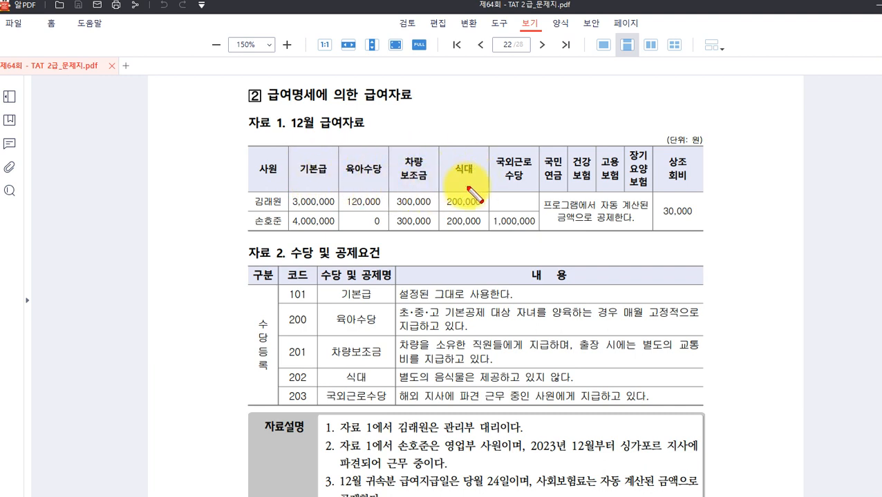
pyautogui.moveTo(496, 153); pyautogui.dragTo(532, 186)
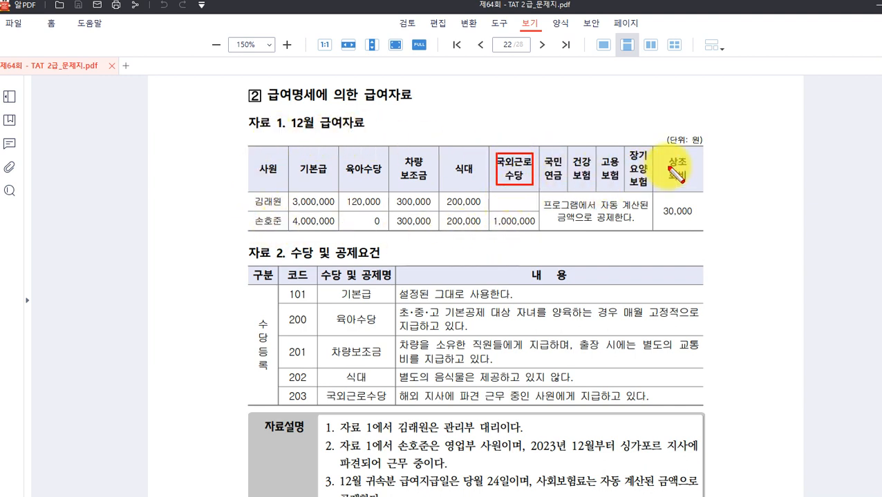
pyautogui.moveTo(667, 156); pyautogui.dragTo(694, 183)
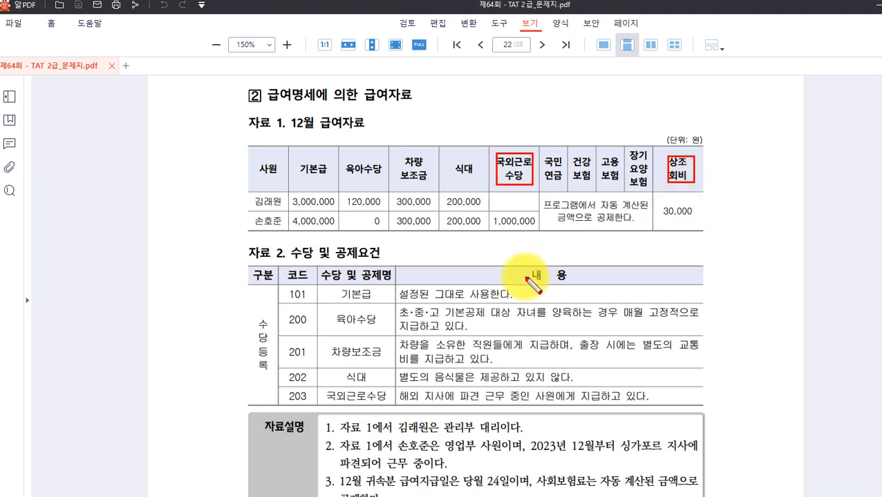
pyautogui.moveTo(296, 157); pyautogui.dragTo(334, 180)
pyautogui.moveTo(345, 157); pyautogui.dragTo(483, 181)
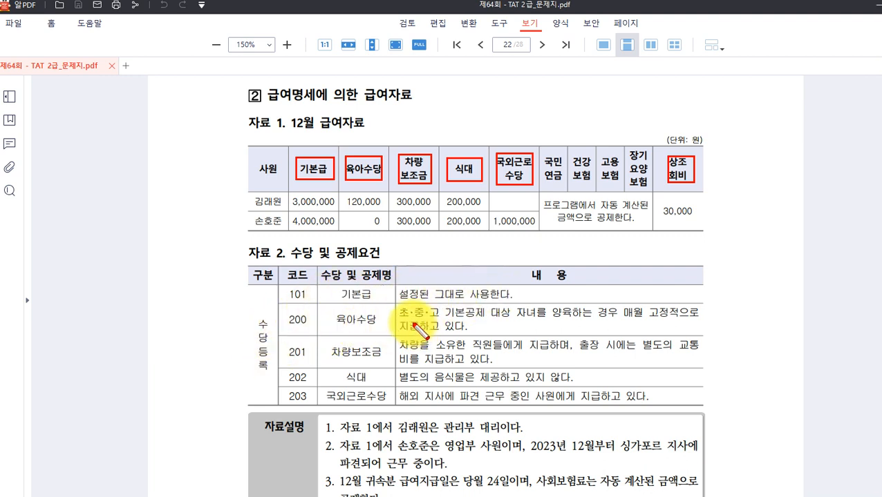
# Box the 육아수당 school-age child condition and the 차량보조금 separate travel-expense phrase.
pyautogui.moveTo(397, 305)
pyautogui.mouseDown()
pyautogui.moveTo(411, 316)
pyautogui.moveTo(456, 304)
pyautogui.moveTo(491, 322)
pyautogui.moveTo(579, 321)
pyautogui.mouseUp()
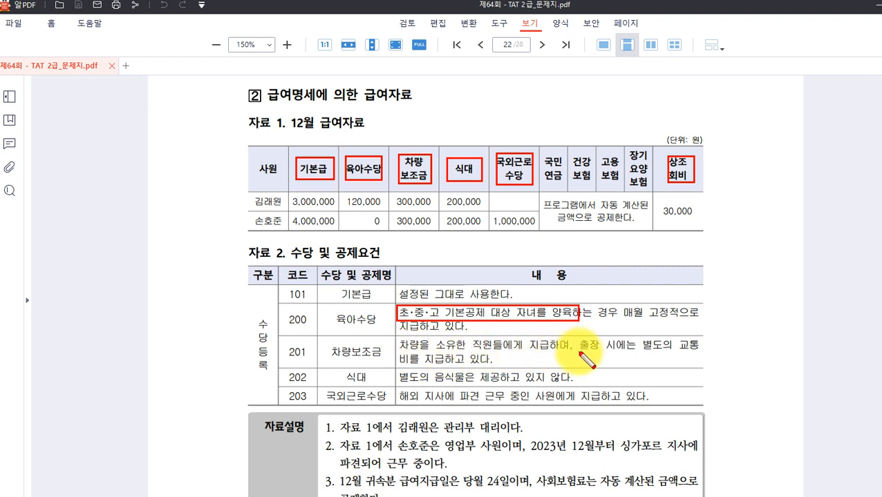
pyautogui.moveTo(577, 338); pyautogui.dragTo(702, 354)
pyautogui.moveTo(397, 351); pyautogui.dragTo(442, 365)
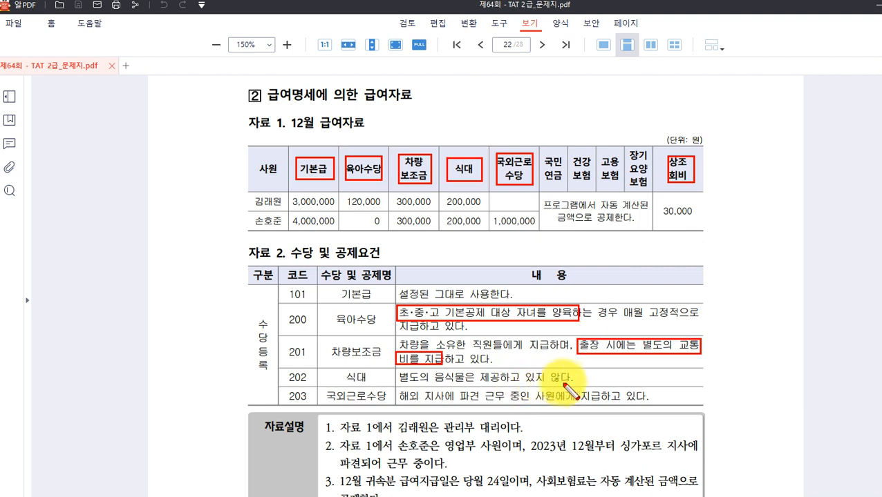
# Box 식대, the 국외근로수당 overseas-branch condition, the first salary row and 싱가포르 지사.
pyautogui.moveTo(330, 369); pyautogui.dragTo(374, 385)
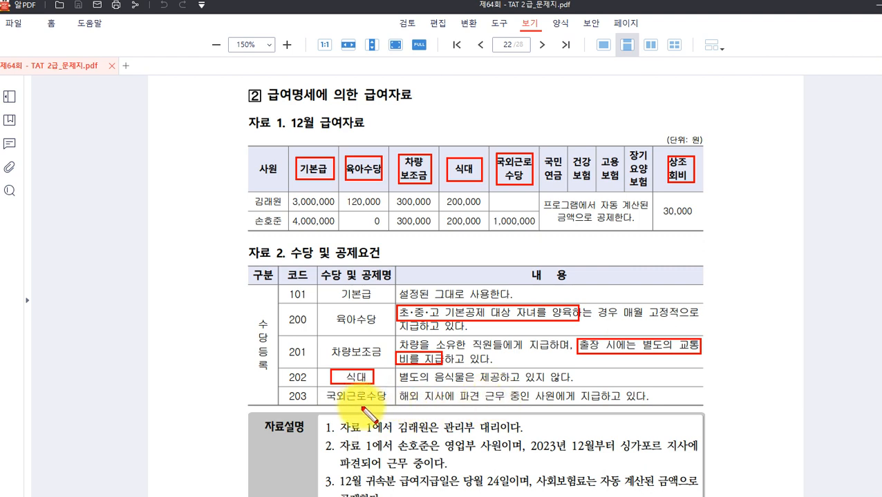
pyautogui.moveTo(398, 389); pyautogui.dragTo(614, 411)
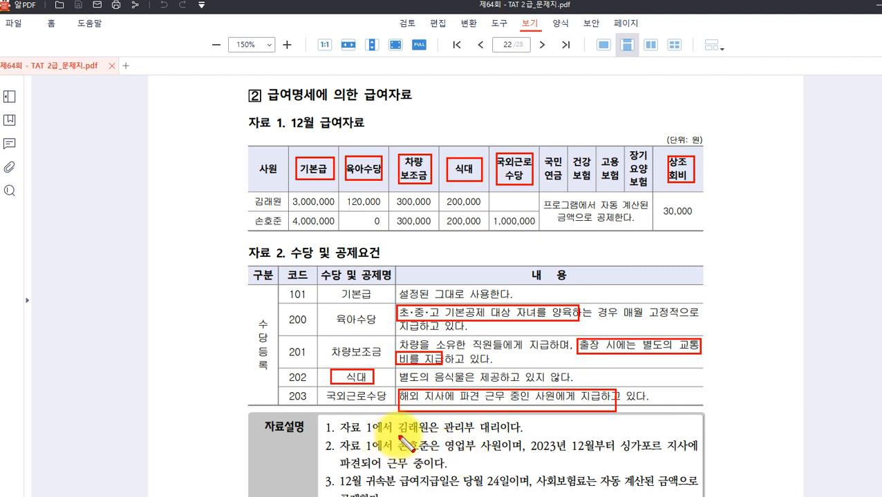
pyautogui.moveTo(250, 197); pyautogui.dragTo(488, 209)
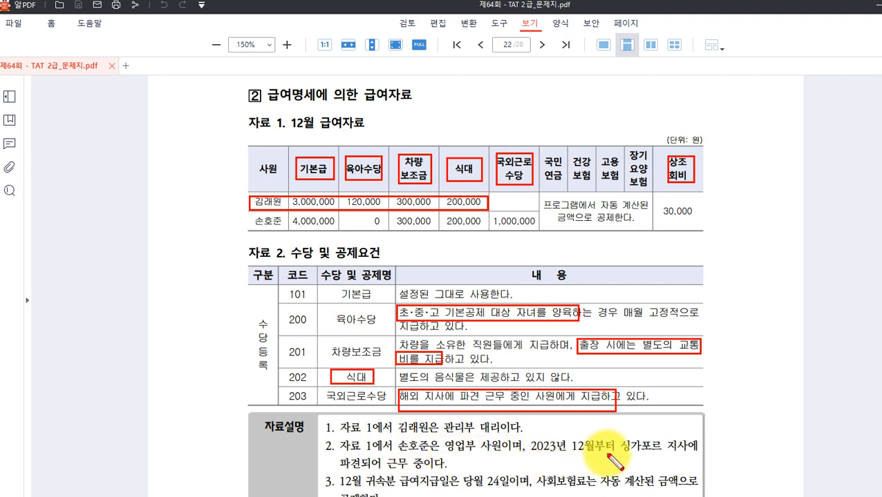
pyautogui.moveTo(623, 438); pyautogui.dragTo(688, 454)
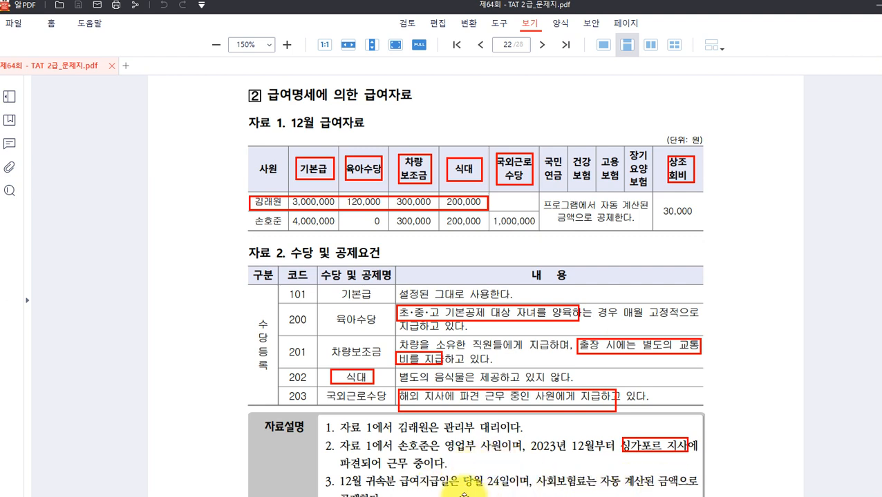
# Clear the page 22 boxes and read the 상조회비 note and the 220,000 prior-month refund.
pyautogui.press('Escape')
pyautogui.scroll(-6, 409, 428)
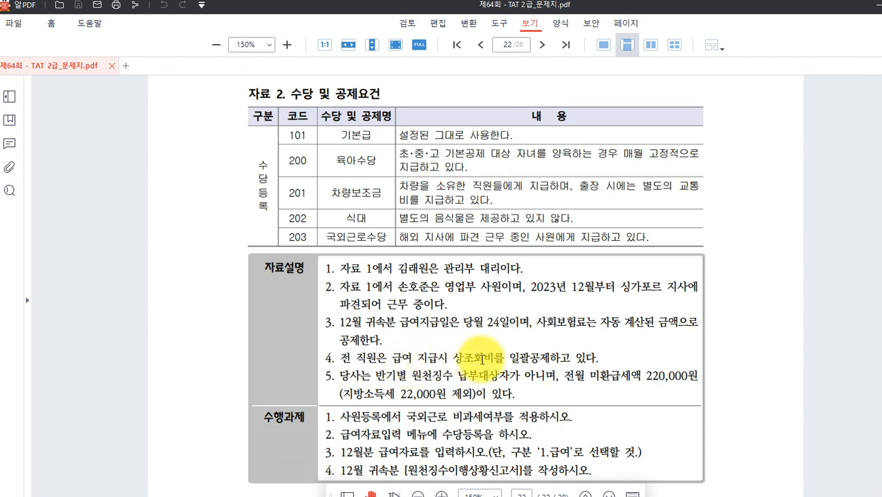
pyautogui.moveTo(453, 358); pyautogui.dragTo(493, 359)
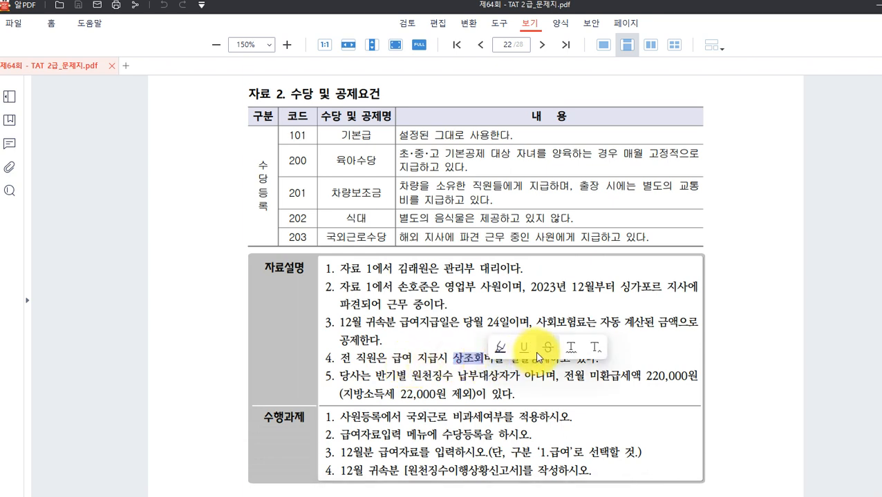
pyautogui.click(626, 362)
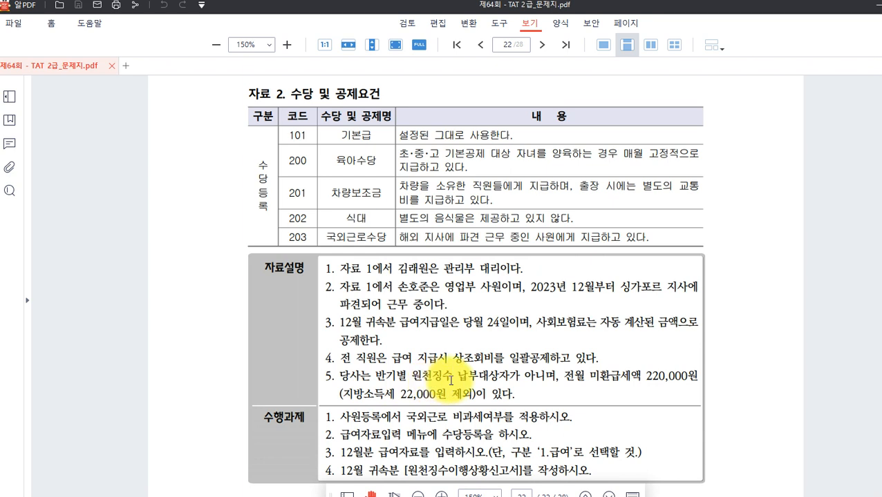
pyautogui.moveTo(561, 378); pyautogui.dragTo(668, 382)
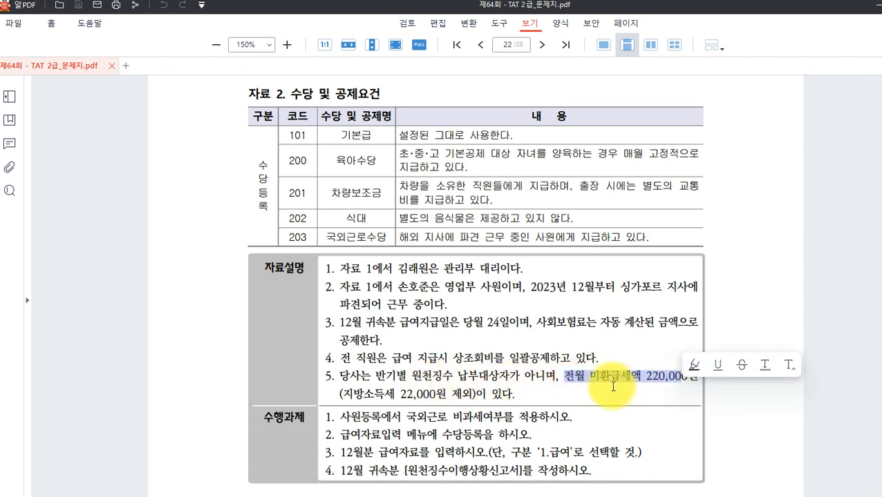
pyautogui.click(387, 397)
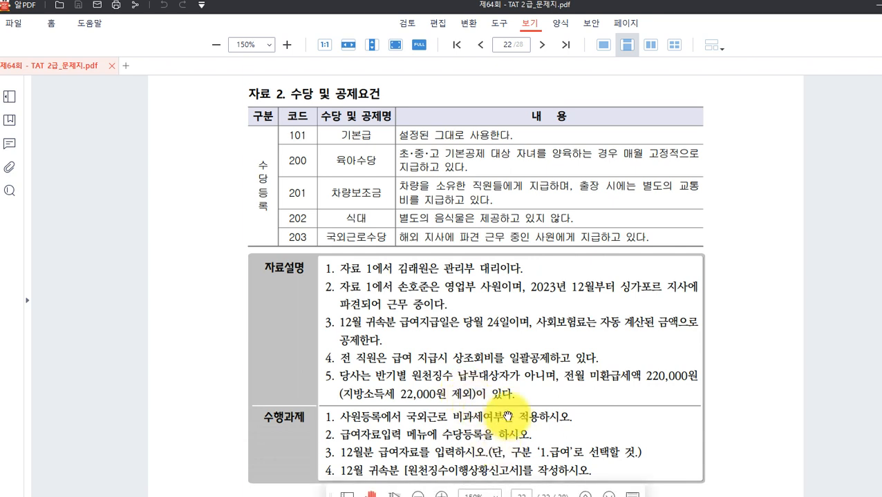
# Read the 국외근로 wording in the first task, then return to Smart A.
pyautogui.scroll(-1, 477, 387)
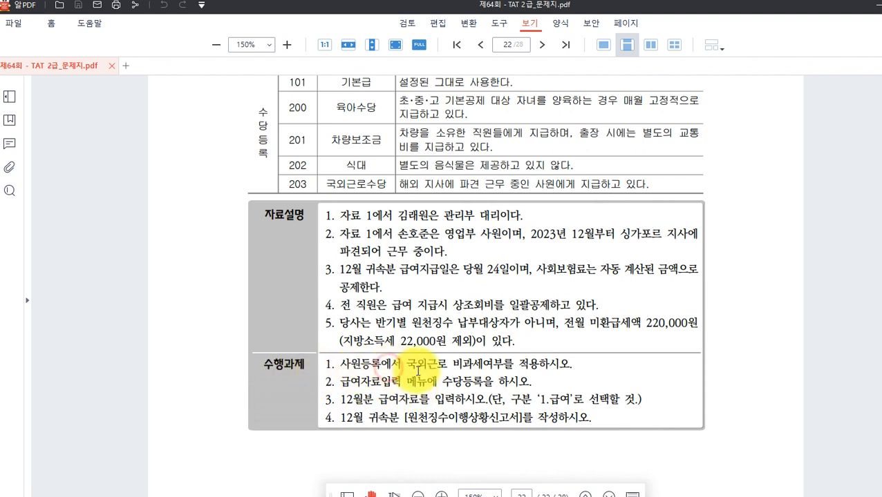
pyautogui.moveTo(407, 365); pyautogui.dragTo(446, 365)
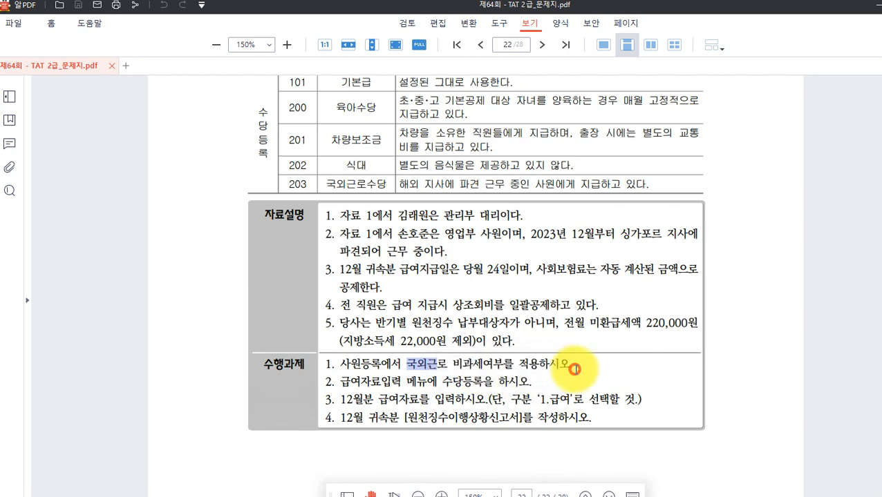
pyautogui.click(550, 367)
pyautogui.scroll(2, 550, 367)
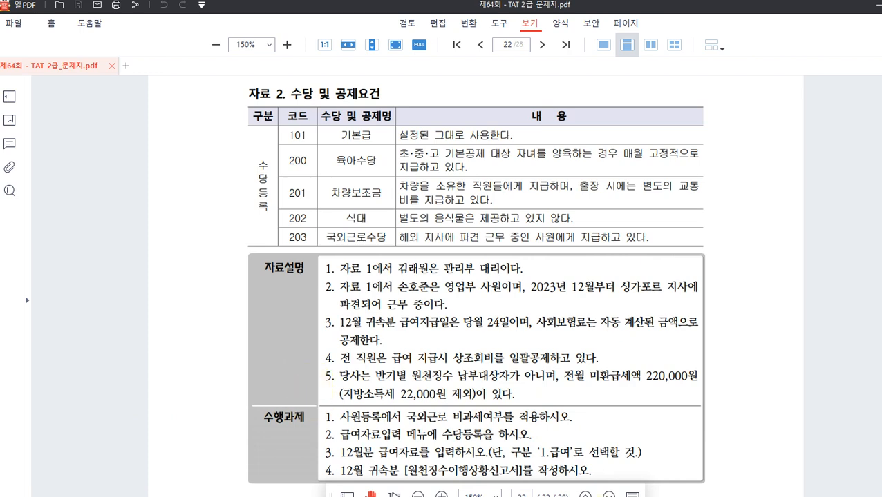
pyautogui.hotkey('alt', 'Tab')
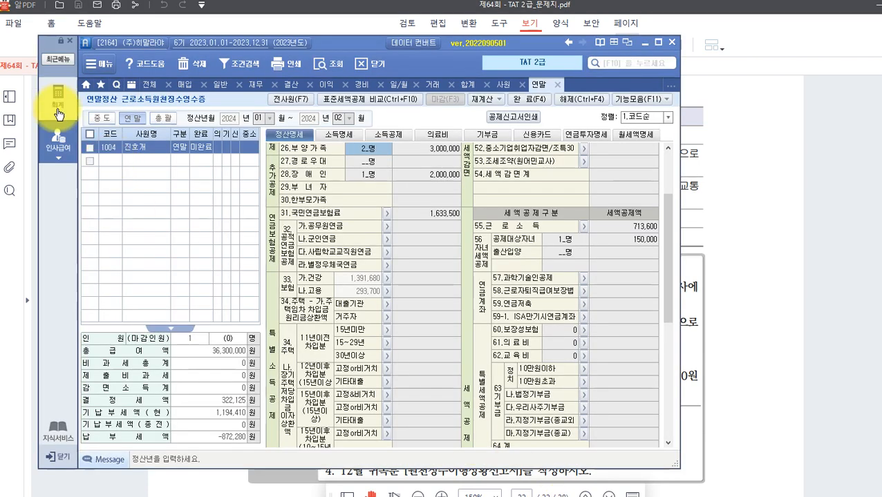
# In 사원등록, set employee 1002's 16.국외근로적용여부 to 1.100만.
pyautogui.click(65, 146)
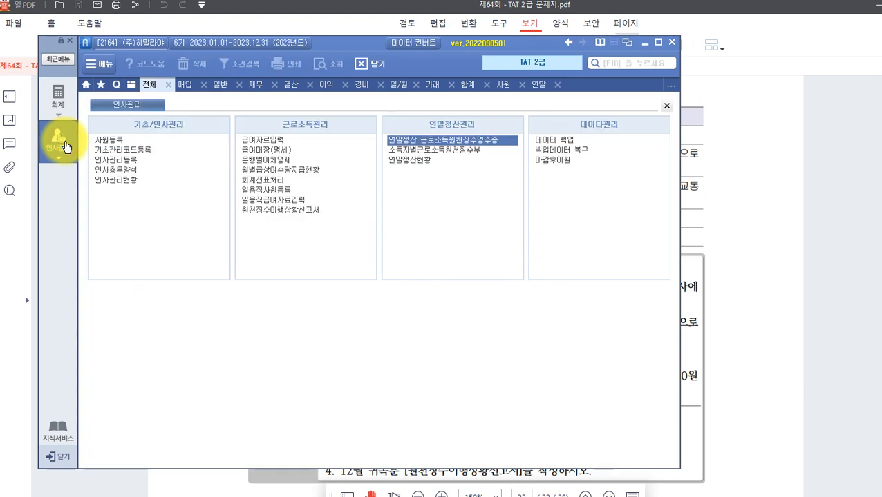
pyautogui.click(102, 141)
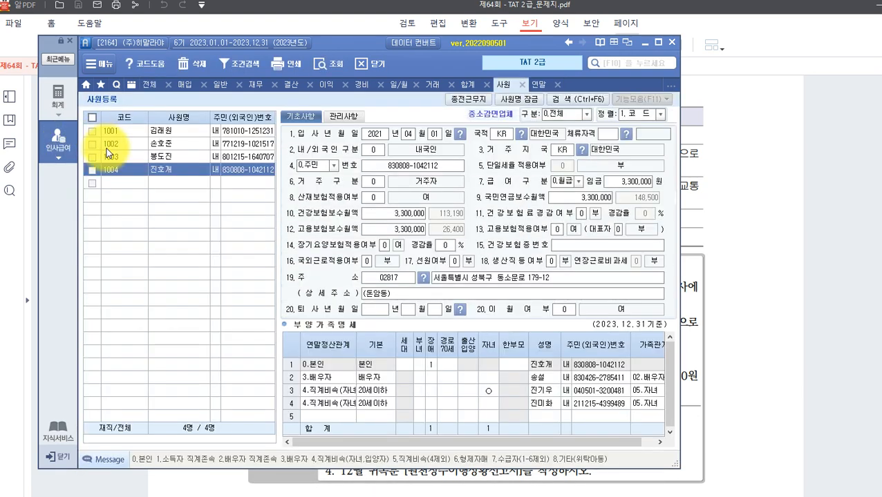
pyautogui.click(164, 131)
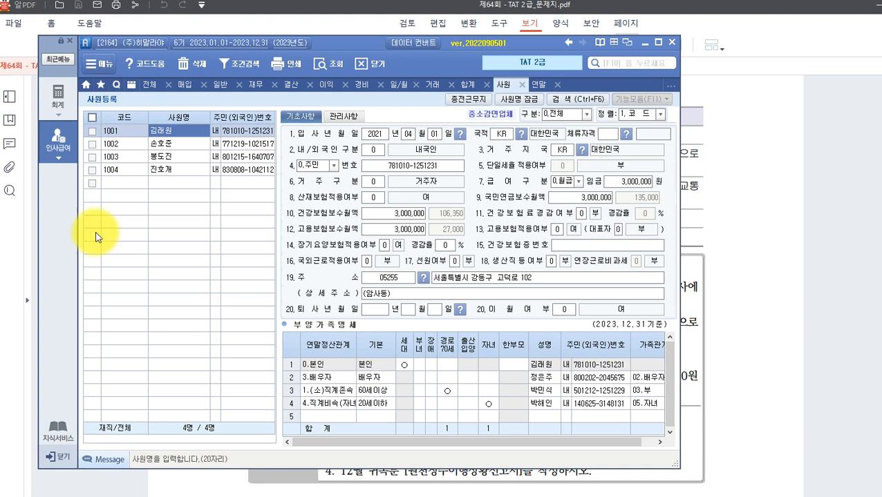
pyautogui.click(154, 145)
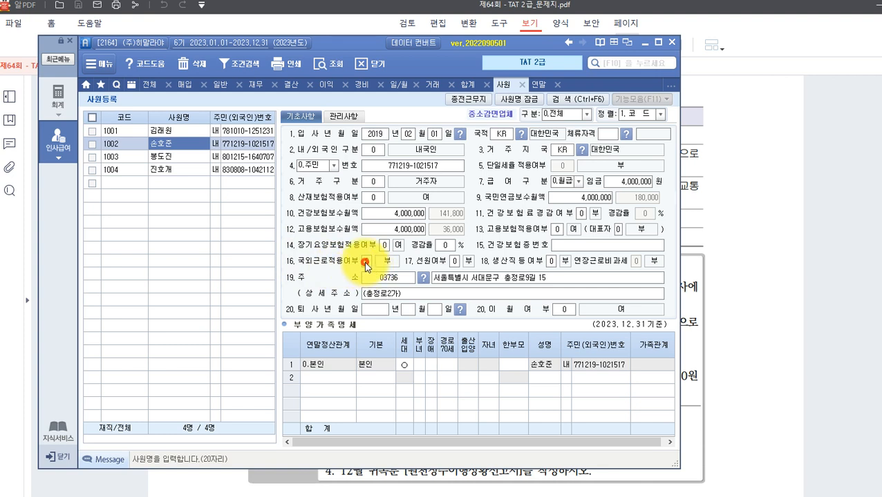
pyautogui.click(367, 263)
pyautogui.click(396, 269)
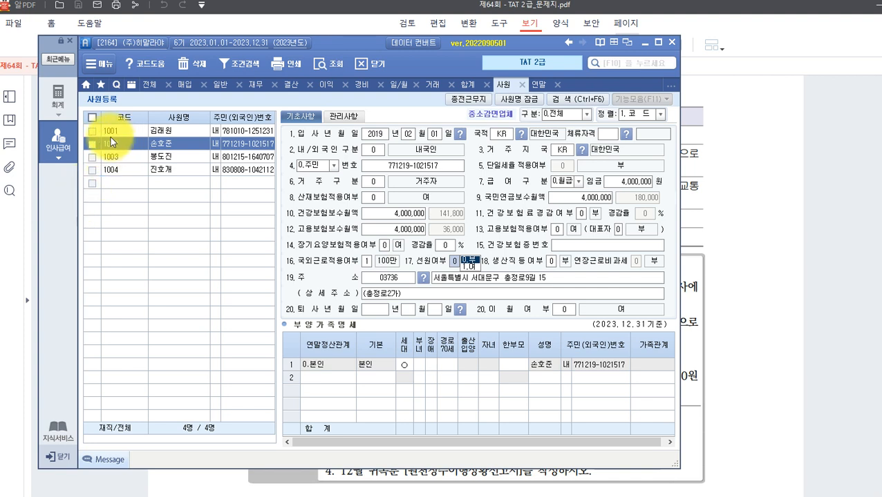
pyautogui.click(58, 143)
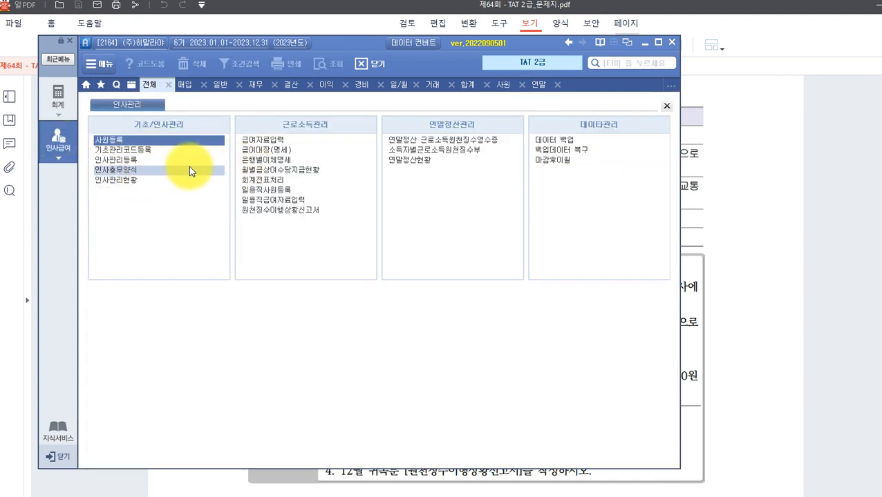
# Open 급여자료입력 for December 2023 and bring up 수당/공제등록.
pyautogui.click(278, 141)
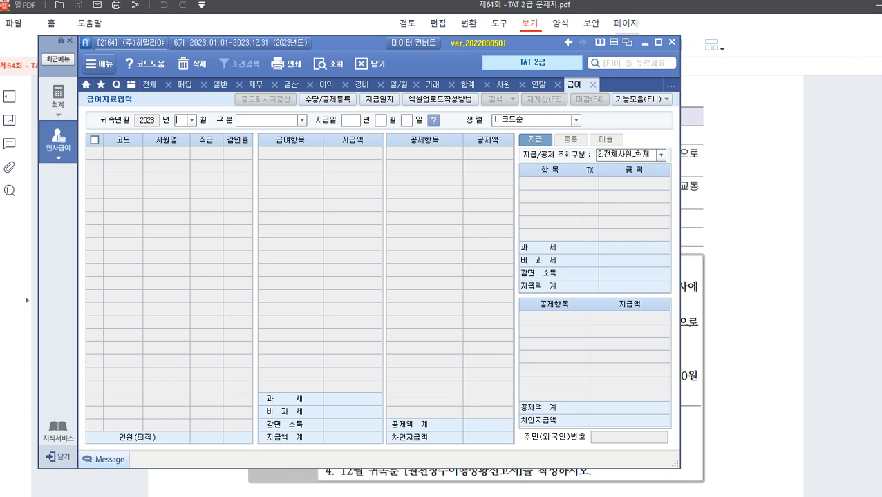
pyautogui.click(192, 120)
pyautogui.click(181, 228)
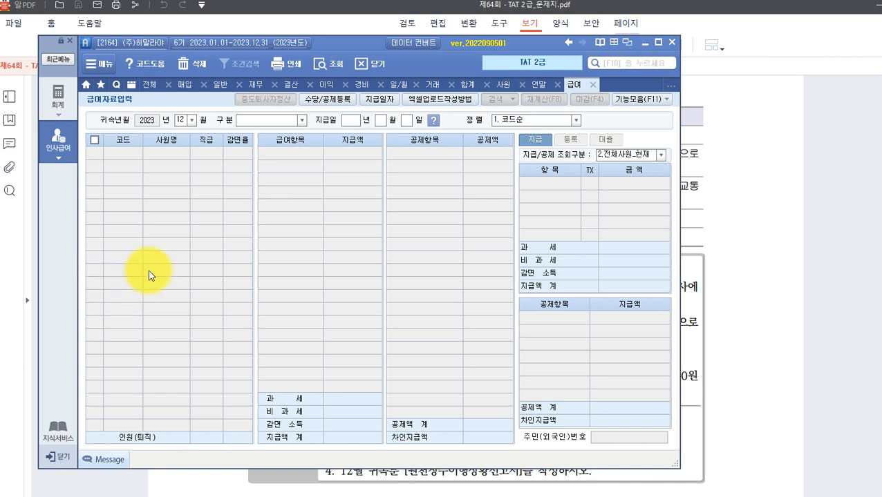
pyautogui.click(322, 99)
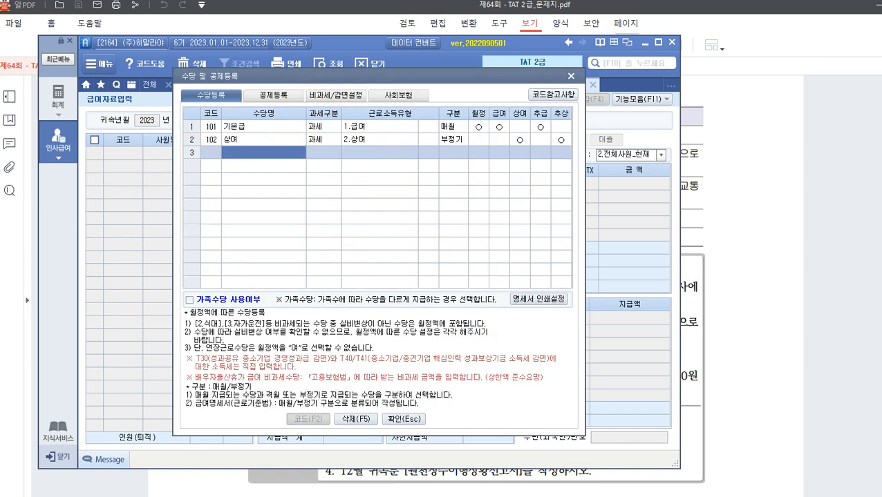
# Add allowance 200 육아수당 as taxable 1.급여.
pyautogui.click(250, 130)
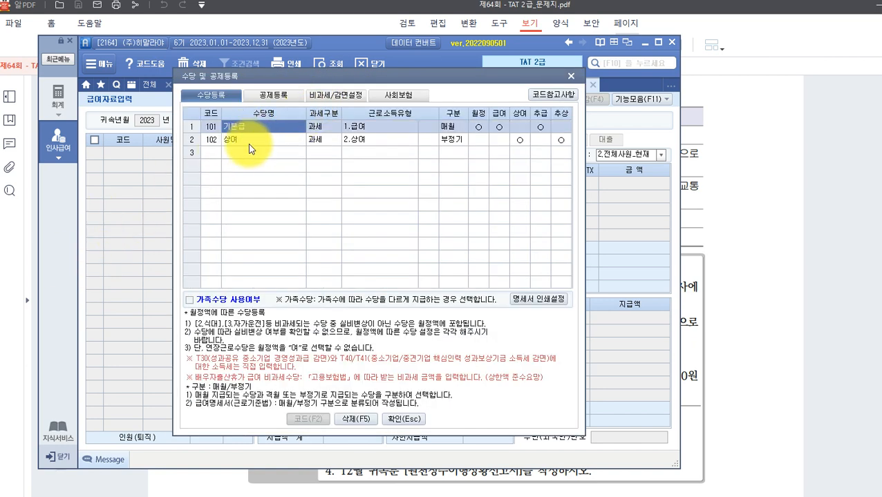
pyautogui.click(251, 140)
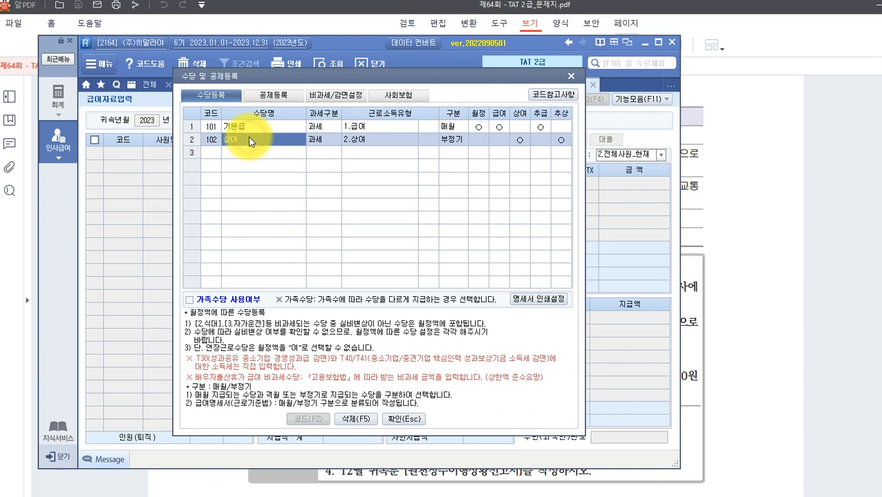
pyautogui.click(228, 153)
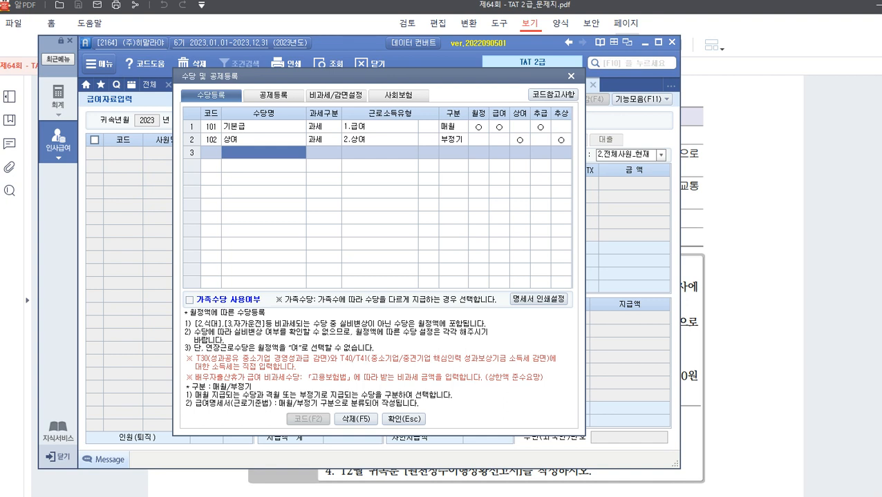
pyautogui.write('ㅇ육아수당')
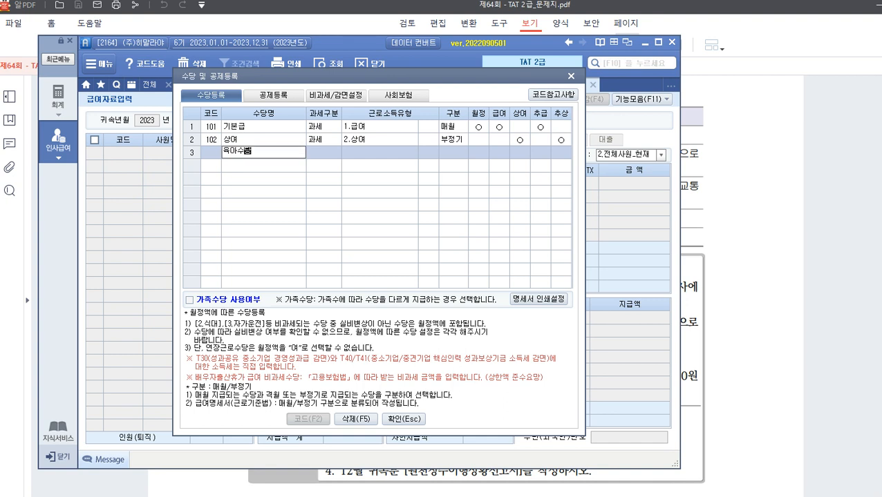
pyautogui.press('Return')
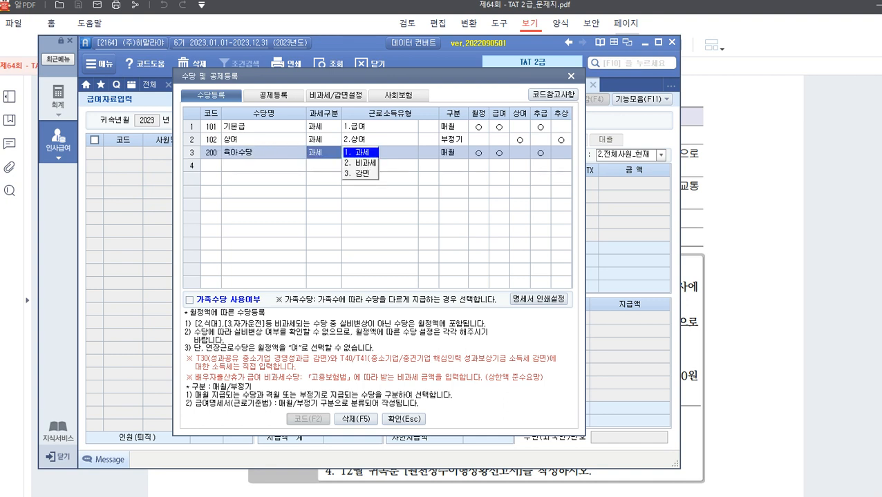
pyautogui.click(359, 154)
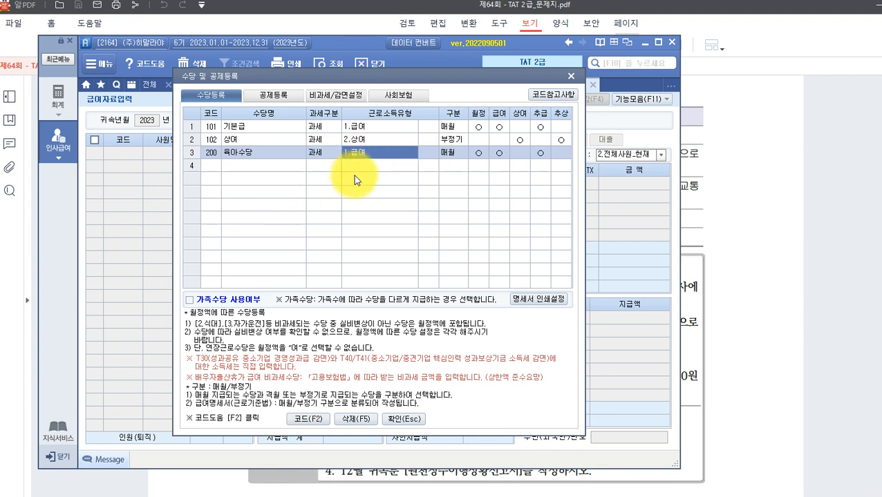
# Add allowance 201 차량보조금 as taxable 1.급여.
pyautogui.click(238, 167)
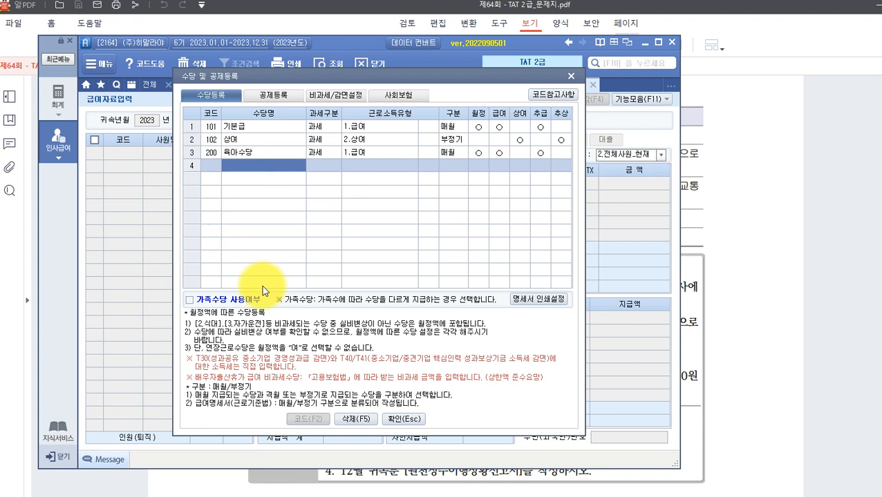
pyautogui.write('차량')
pyautogui.press('BackSpace')
pyautogui.press('BackSpace')
pyautogui.press('BackSpace')
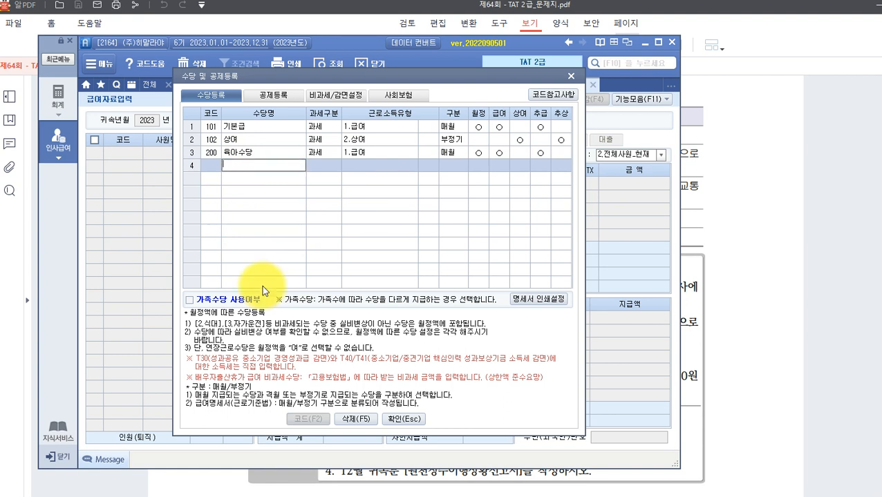
pyautogui.write('차량보조금')
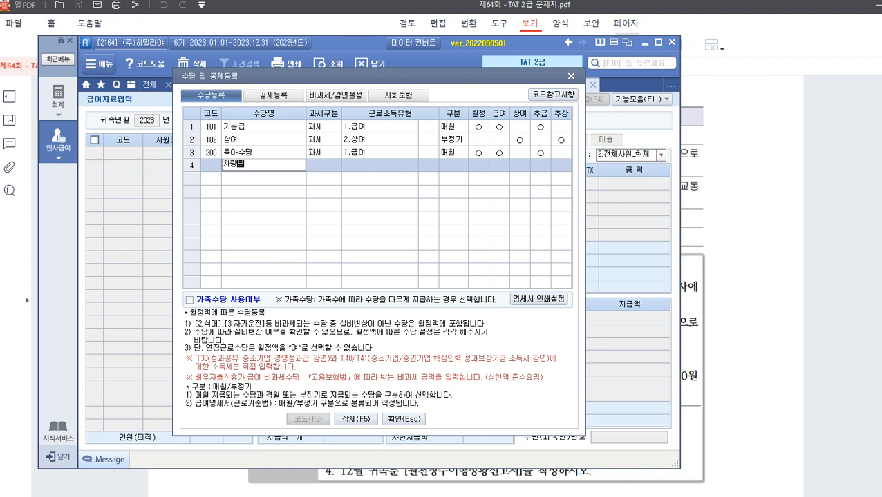
pyautogui.press('Return')
pyautogui.press('Return')
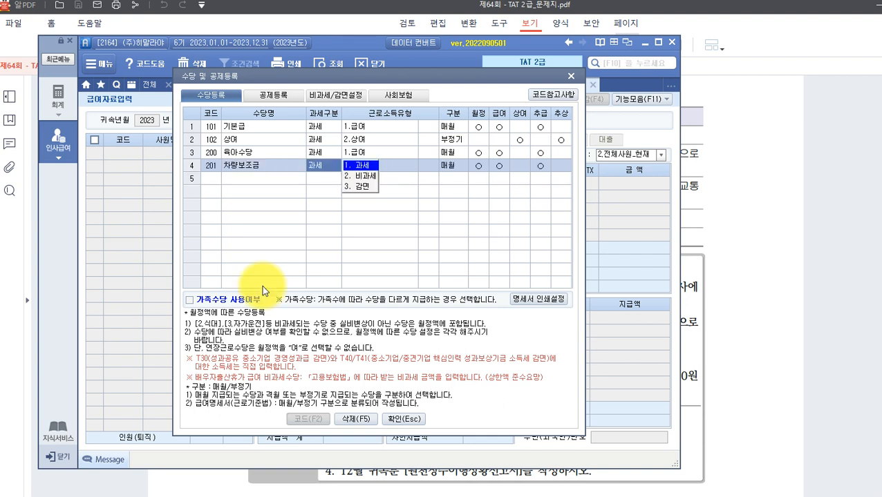
pyautogui.click(361, 167)
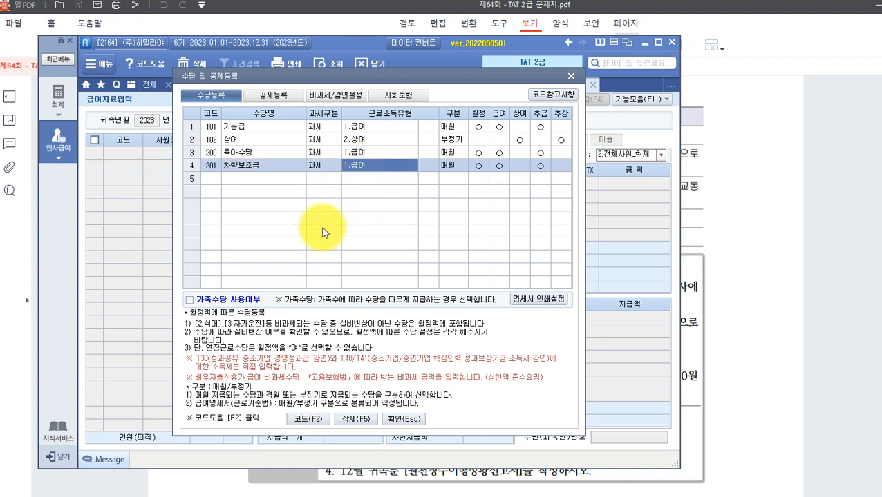
# Add 202 식대 as non-taxable code P01, paid monthly, and enter 국외근로수당 in row 6.
pyautogui.click(223, 169)
pyautogui.click(236, 181)
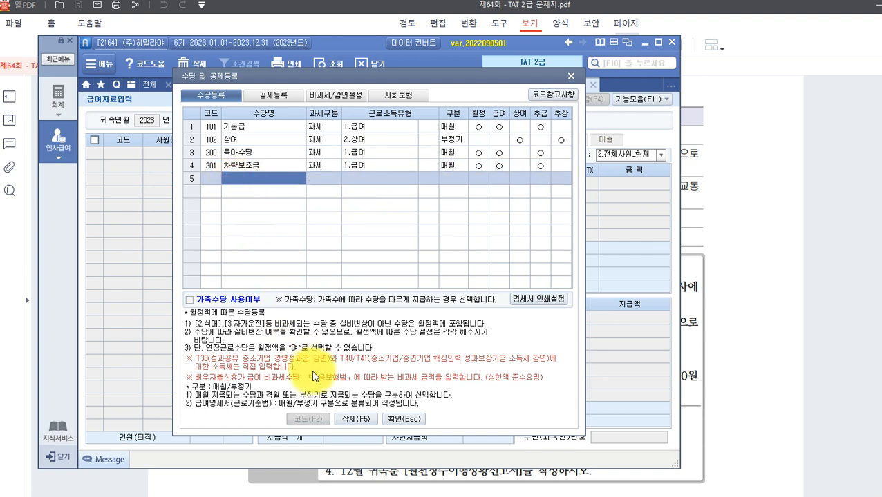
pyautogui.write('시')
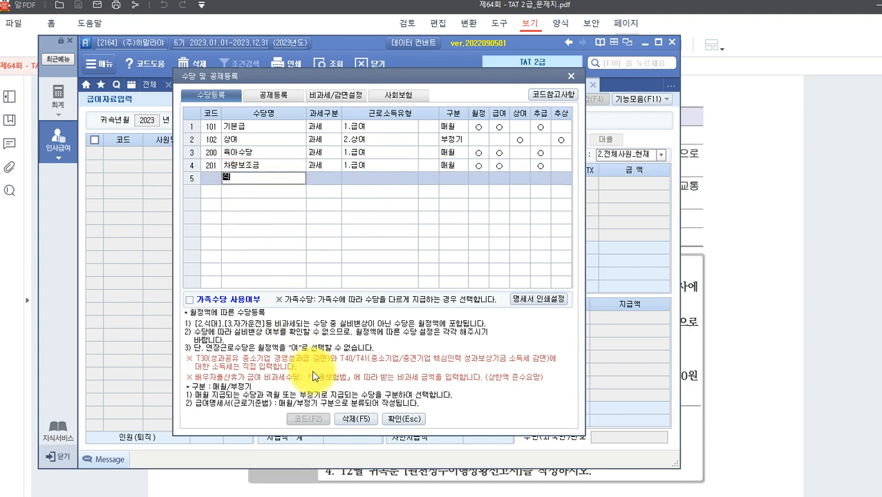
pyautogui.write('대')
pyautogui.press('Return')
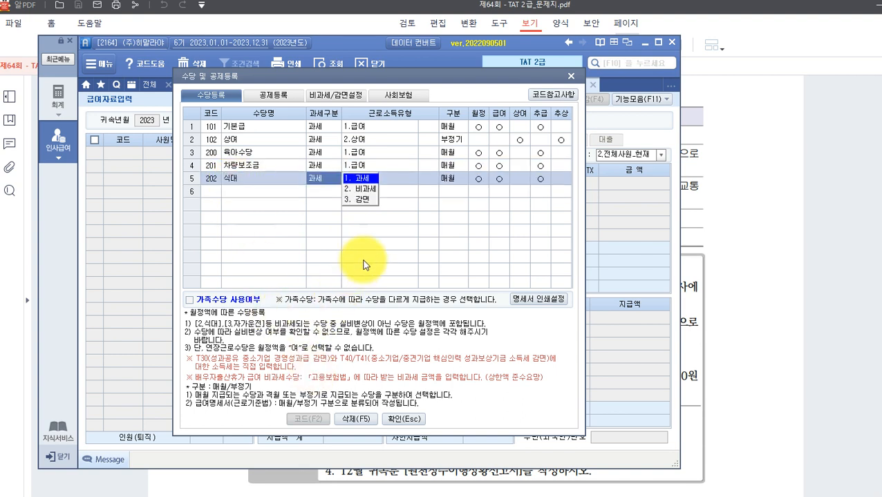
pyautogui.click(365, 192)
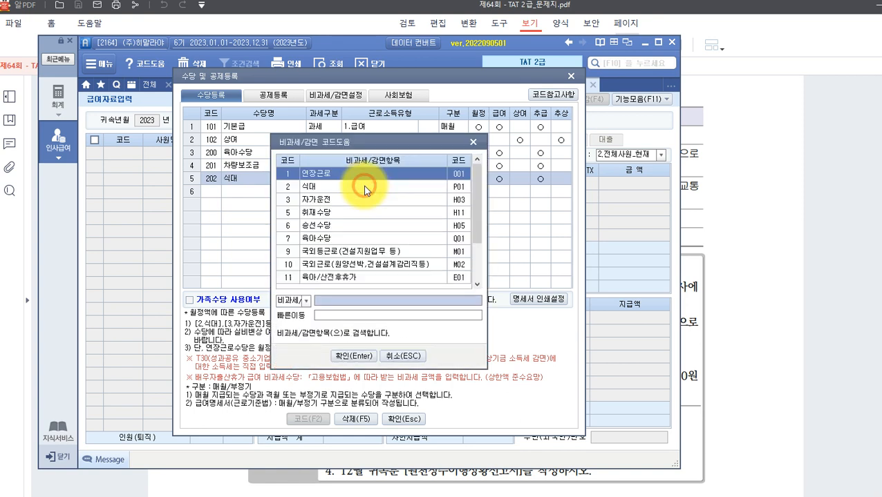
pyautogui.click(325, 186)
pyautogui.click(368, 359)
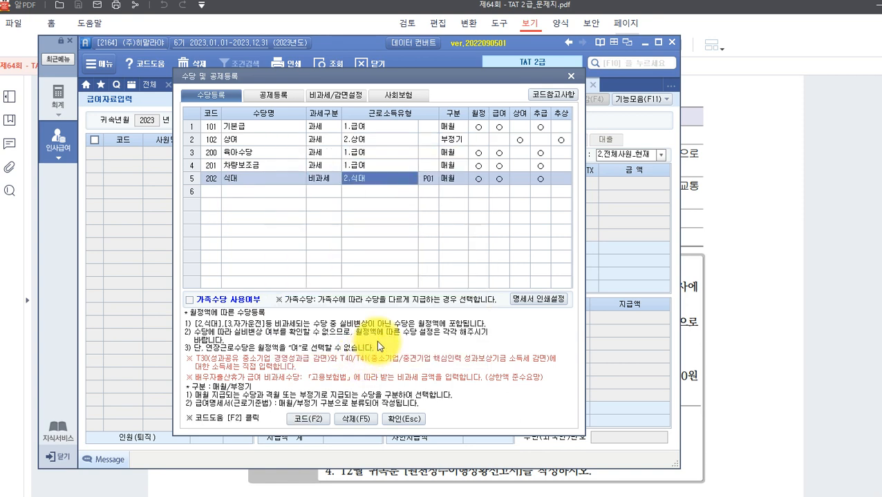
pyautogui.press('Return')
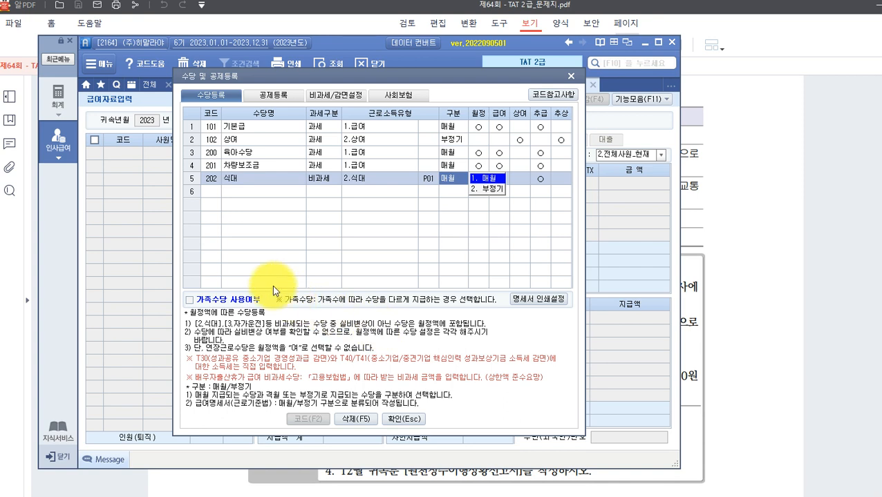
pyautogui.click(240, 192)
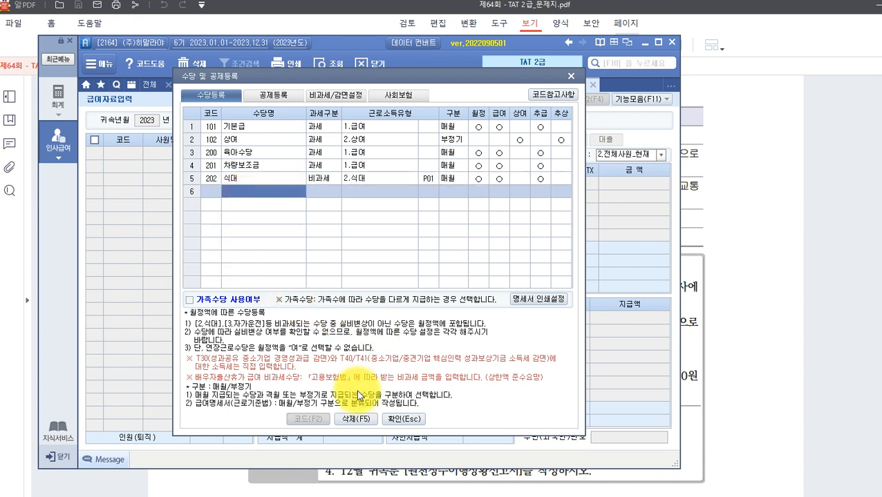
pyautogui.write('국외')
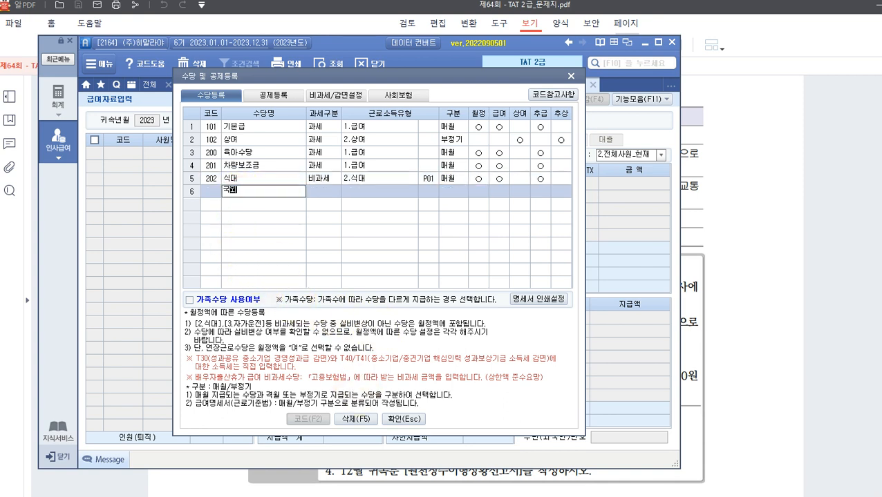
pyautogui.write('근로수당')
# Make 203 국외근로수당 non-taxable 9.국외등근로 (M01), paid monthly, then view the deduction list.
pyautogui.press('Return')
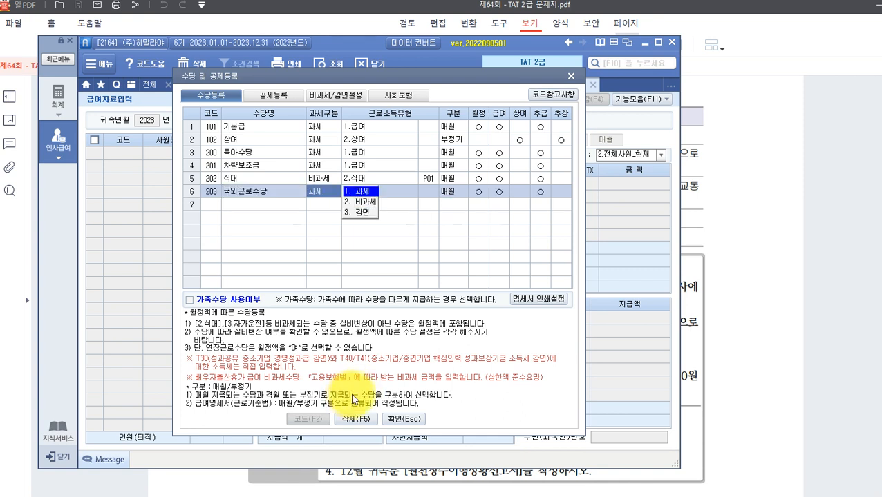
pyautogui.click(360, 203)
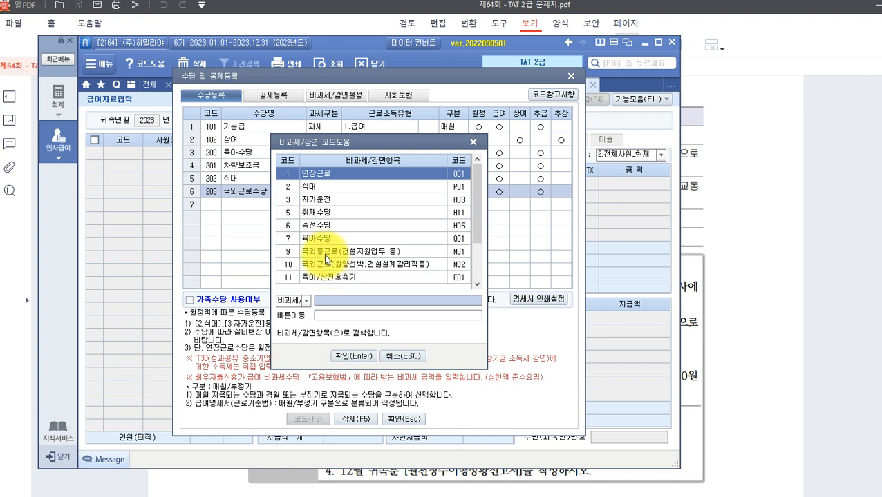
pyautogui.click(477, 284)
pyautogui.click(476, 284)
pyautogui.click(476, 284)
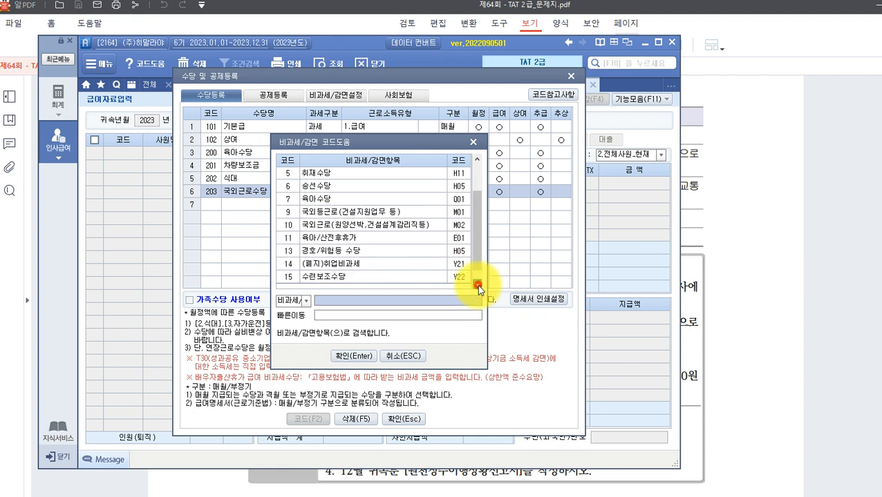
pyautogui.click(477, 284)
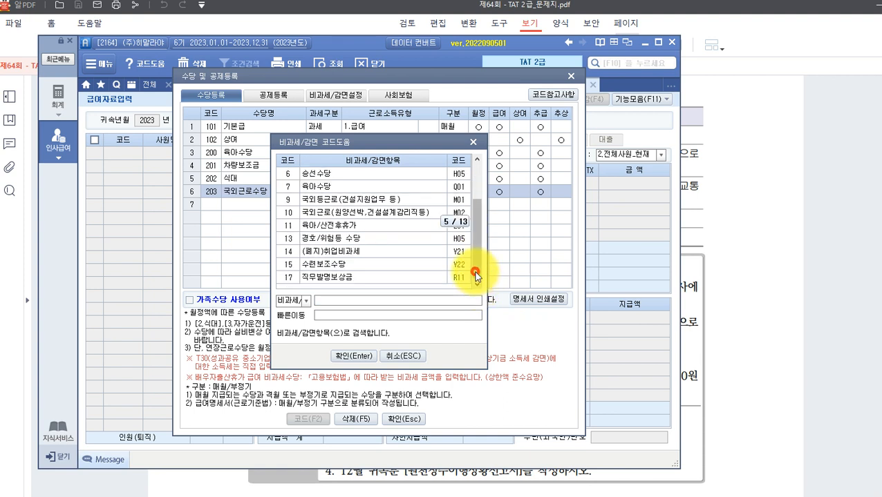
pyautogui.scroll(2, 475, 276)
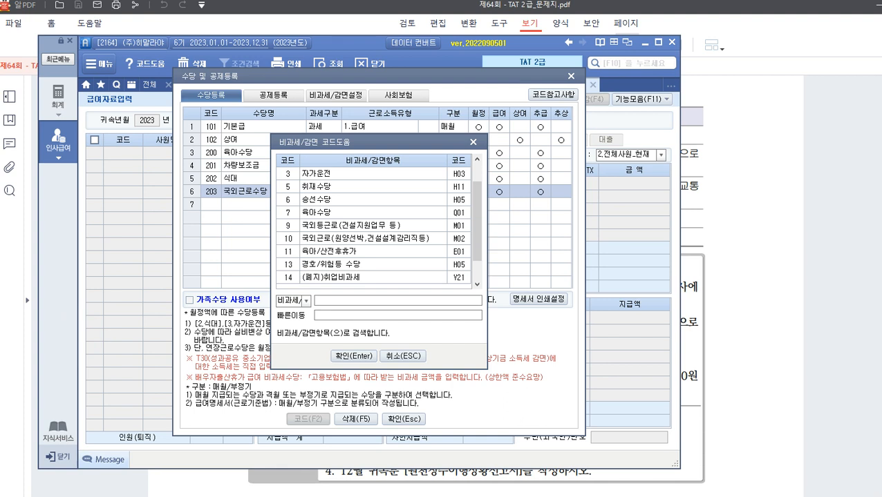
pyautogui.click(348, 228)
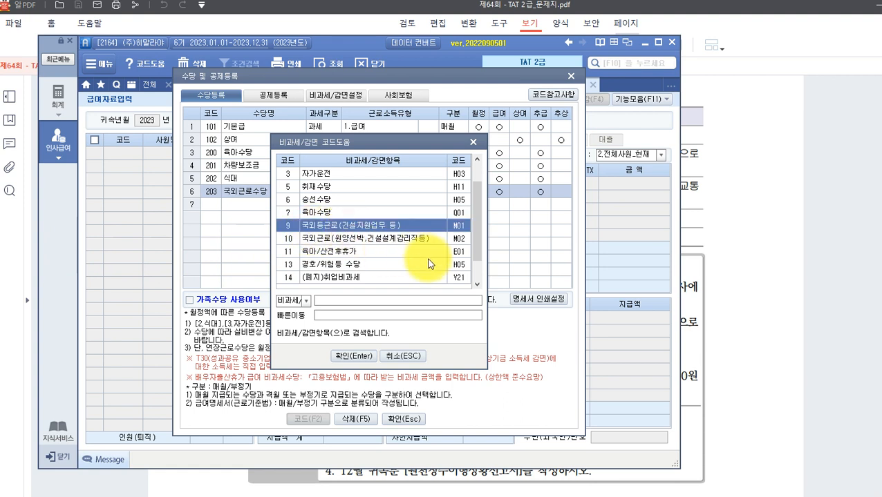
pyautogui.click(366, 364)
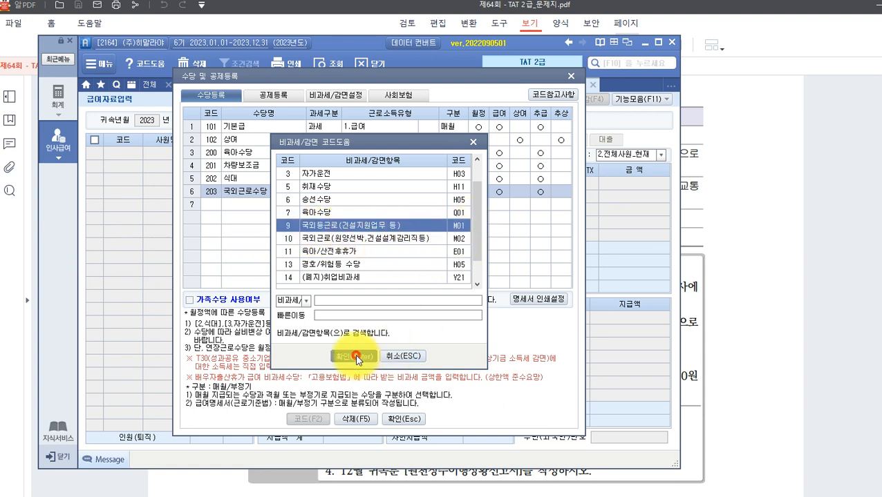
pyautogui.click(460, 301)
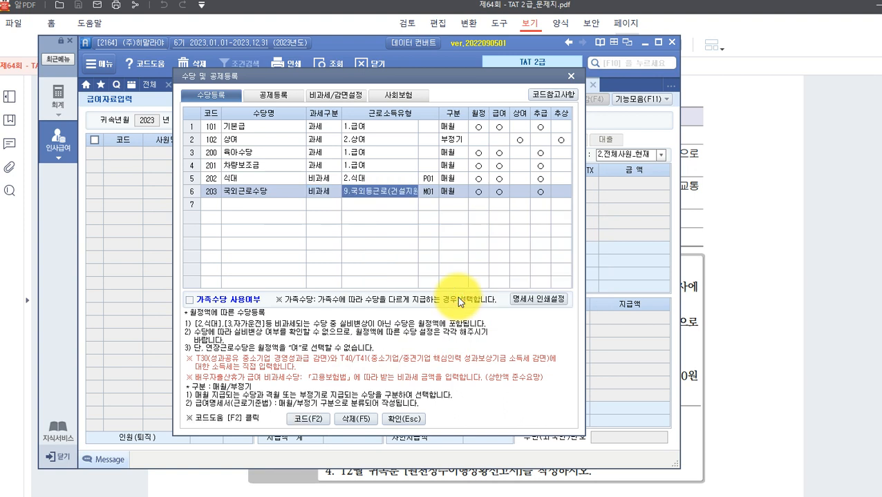
pyautogui.press('Return')
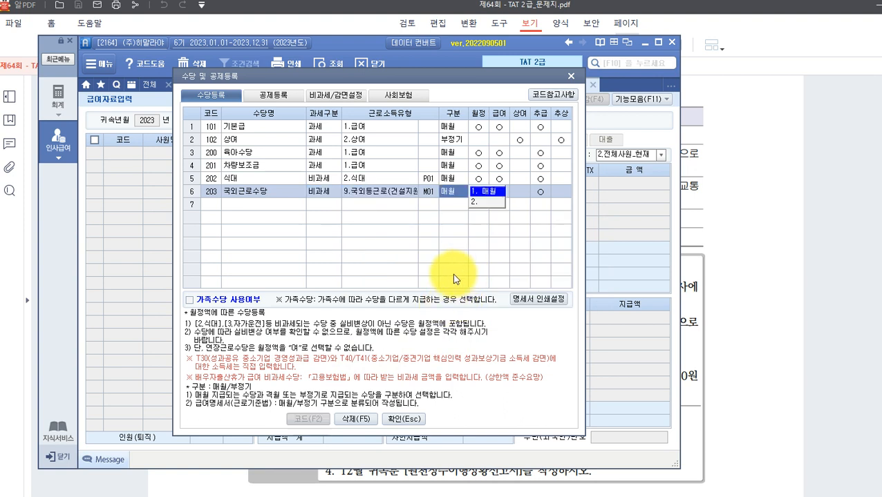
pyautogui.click(278, 97)
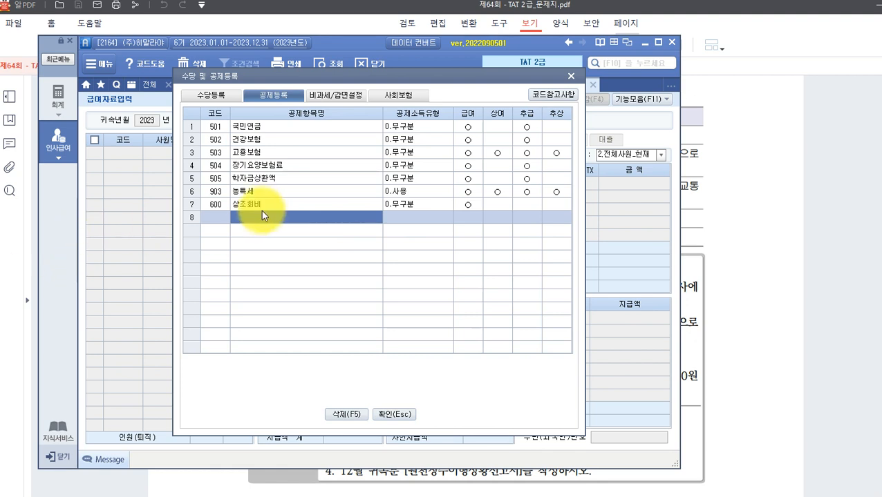
# Confirm the 600 상조회비 deduction, close the setup, and return to December payroll entry.
pyautogui.click(264, 205)
pyautogui.click(258, 219)
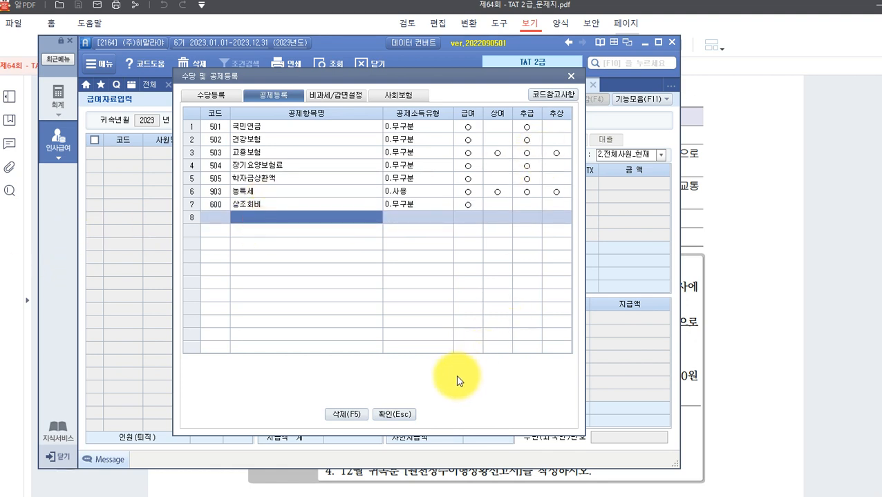
pyautogui.click(387, 416)
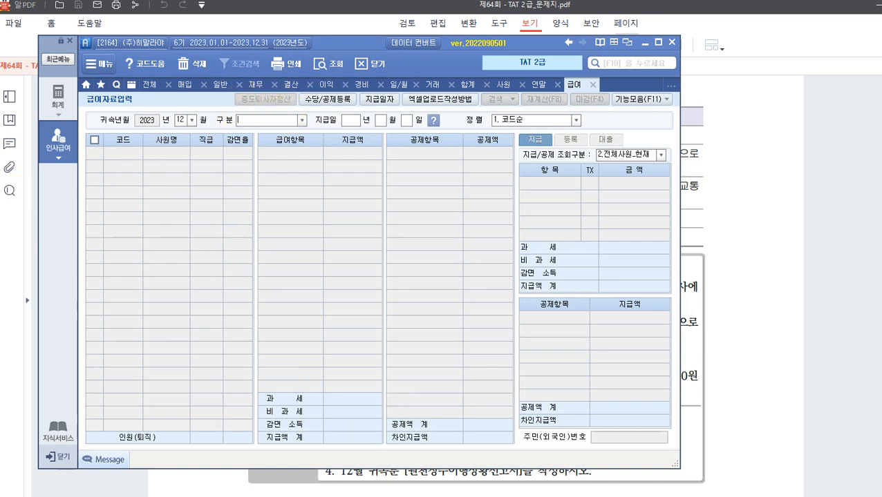
pyautogui.click(208, 486)
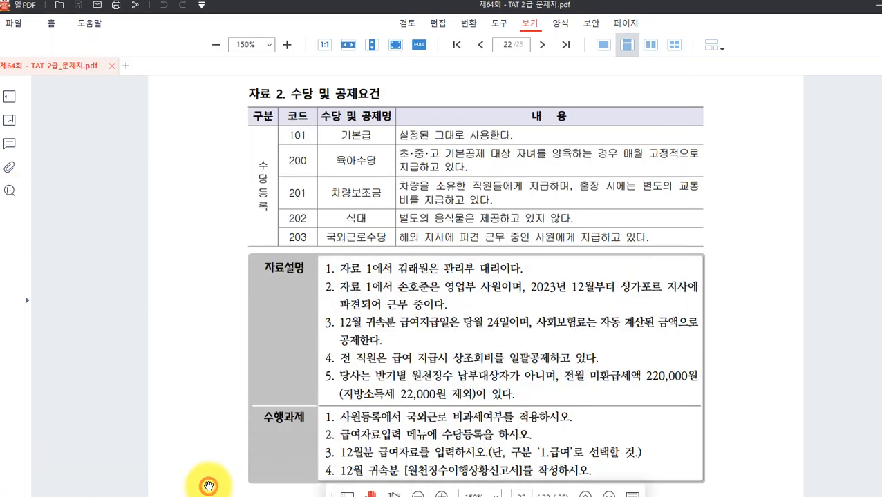
pyautogui.scroll(-2, 269, 387)
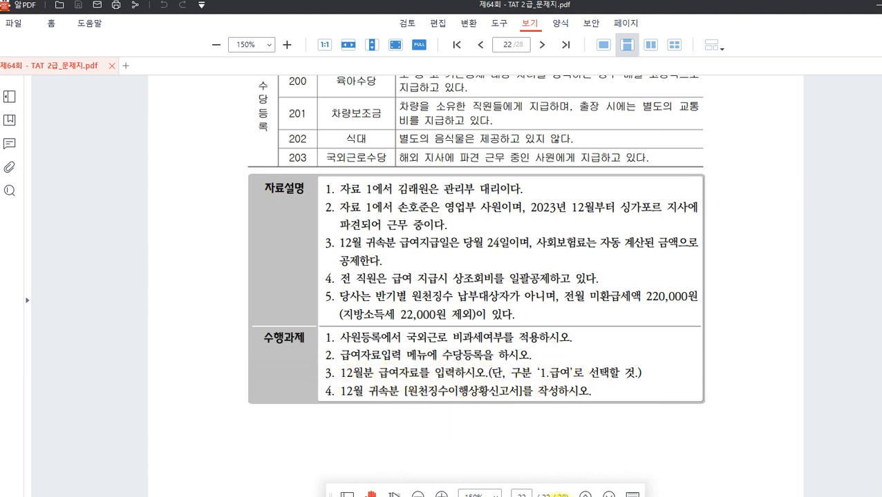
pyautogui.hotkey('alt', 'Tab')
pyautogui.click(301, 121)
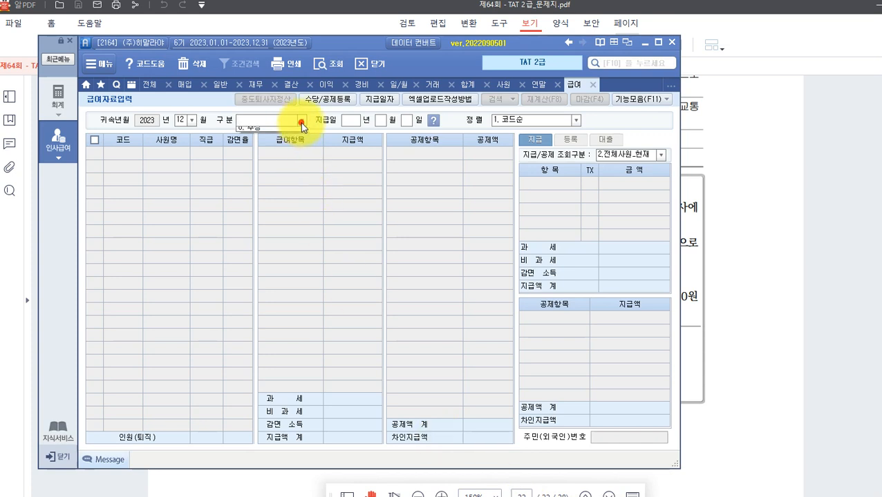
# Load 1.급여 and enter employee 1001's 기본급 3,000,000, 육아수당 120,000, 차량보조금 300,000, 식대 200,000.
pyautogui.click(281, 135)
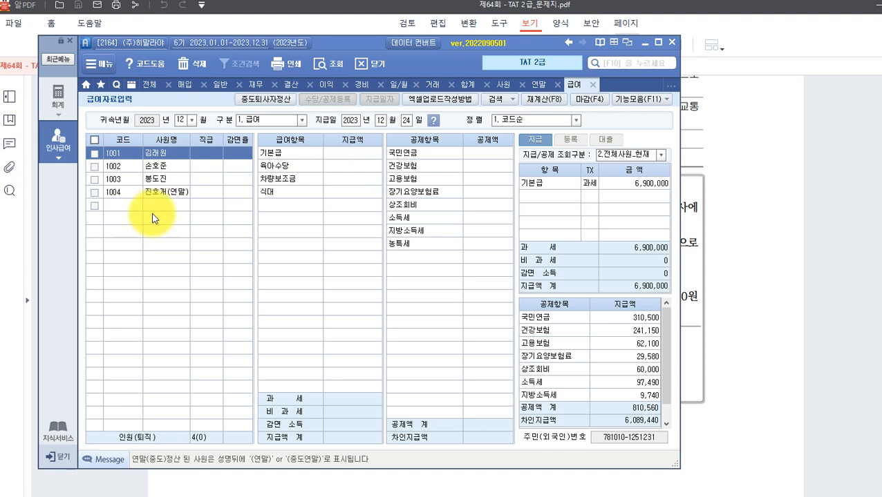
pyautogui.click(344, 153)
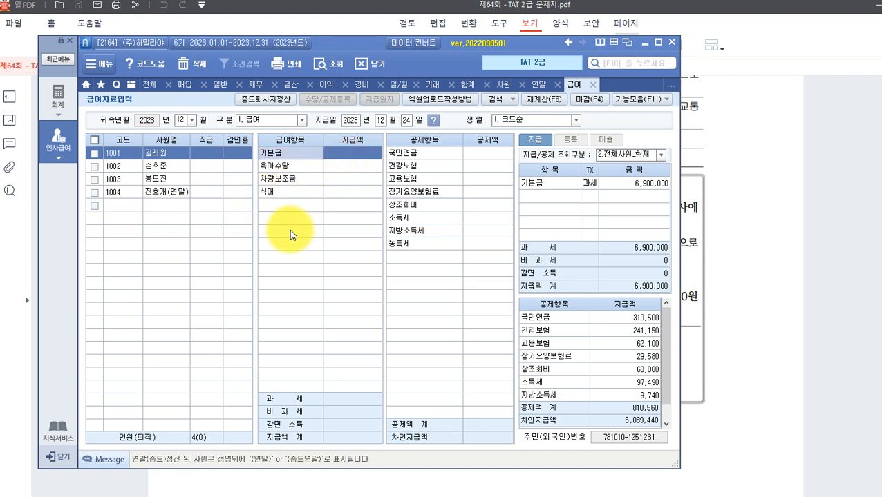
pyautogui.write('3000000')
pyautogui.press('Return')
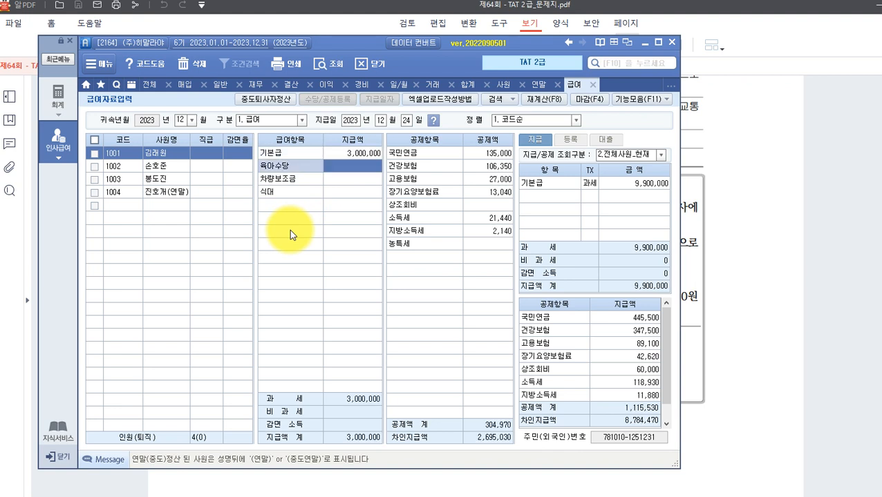
pyautogui.write('1200000')
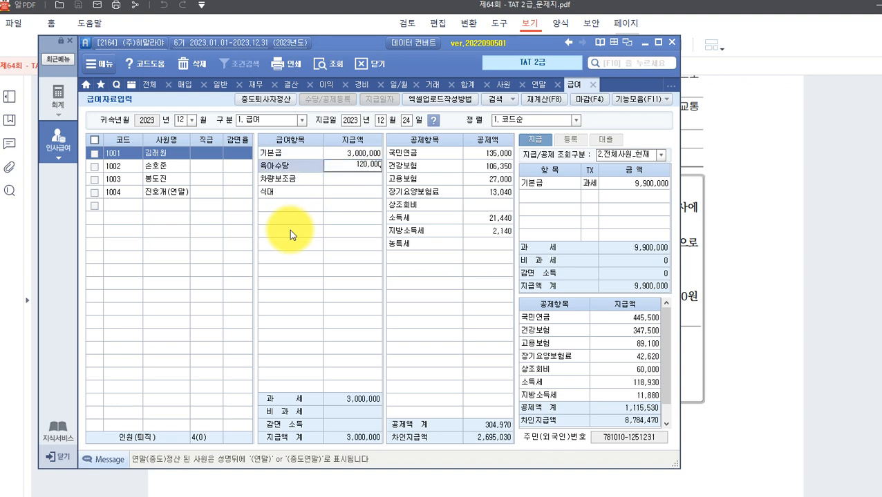
pyautogui.press('Return')
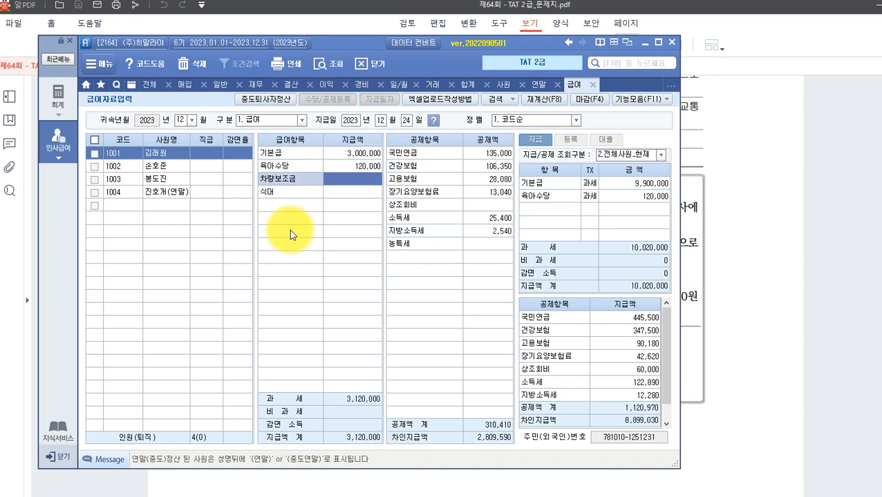
pyautogui.write('3000000')
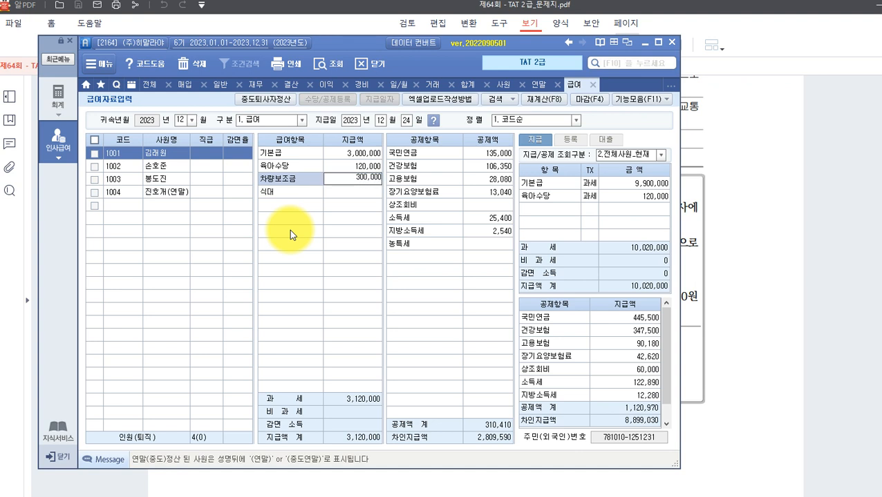
pyautogui.press('Return')
pyautogui.write('2000000')
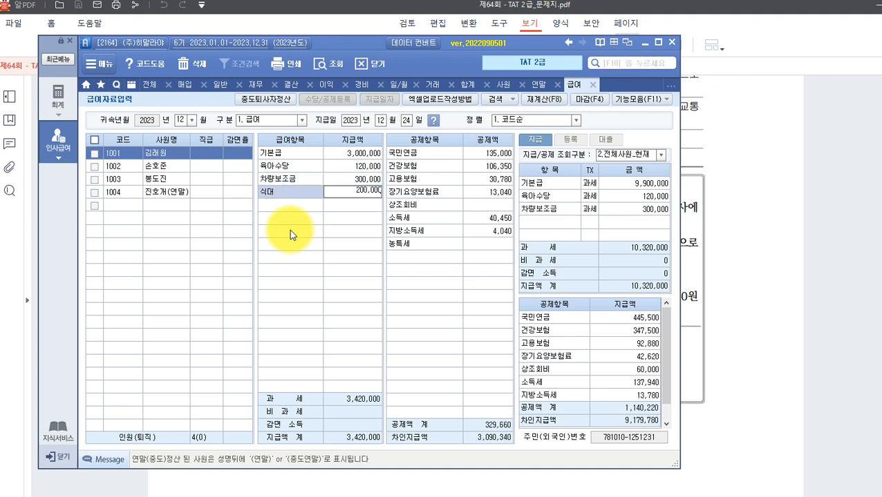
pyautogui.press('Return')
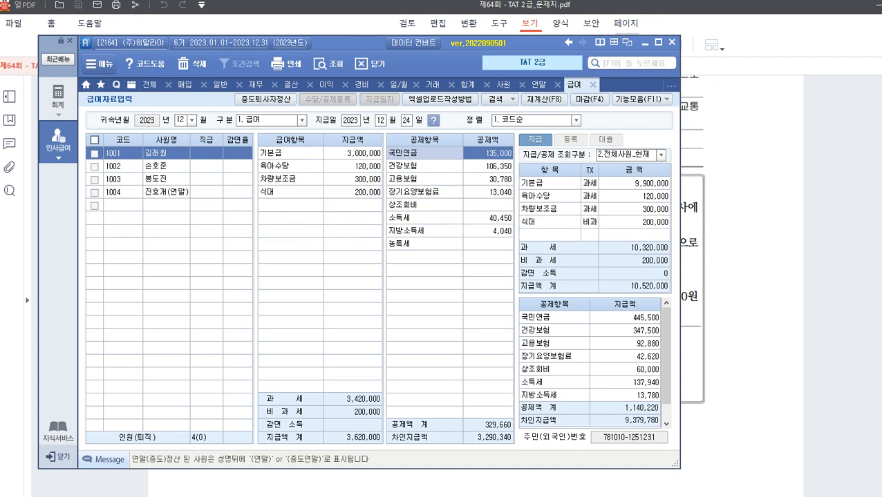
# Enter a 상조회비 deduction of 30,000 for employee 1001.
pyautogui.click(477, 204)
pyautogui.write('300000')
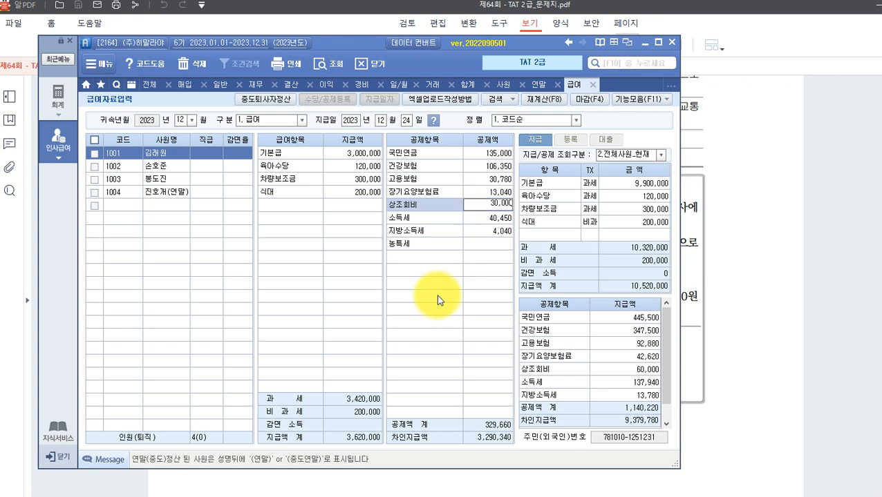
pyautogui.press('Return')
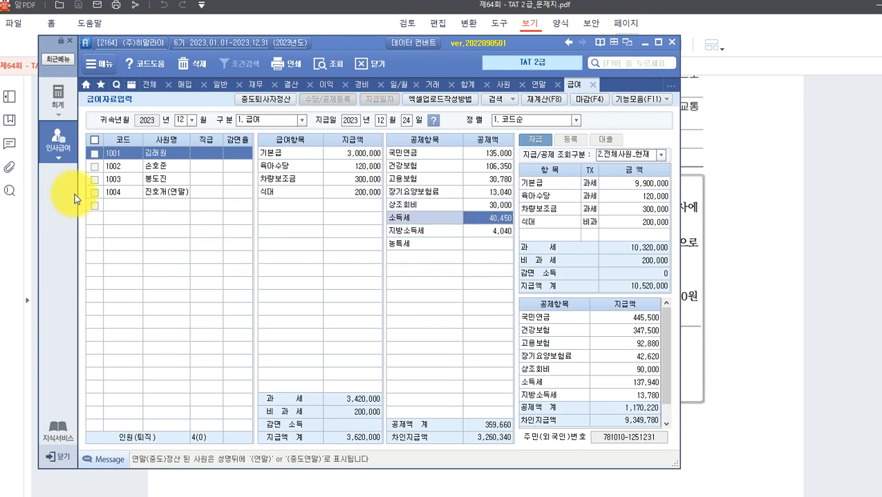
pyautogui.click(157, 169)
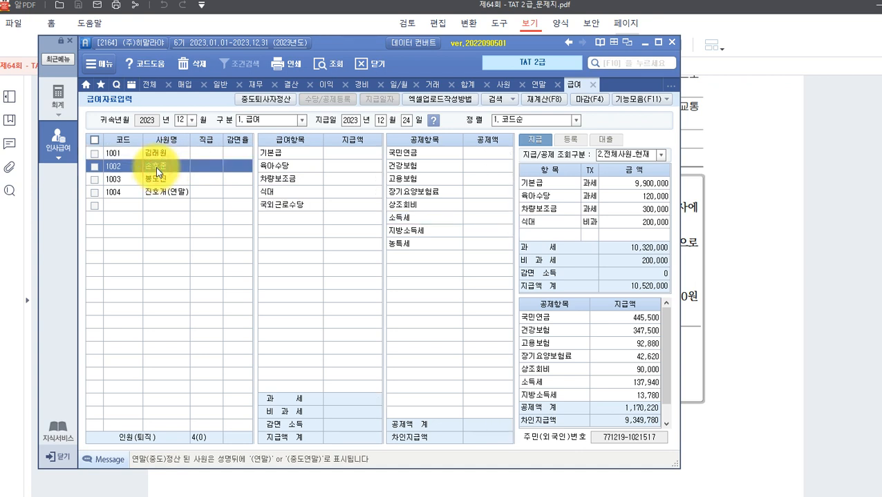
# Enter employee 1002's 기본급 4,000,000, 차량보조금 300,000, 식대 200,000 and 국외근로수당 1,000,000.
pyautogui.click(337, 154)
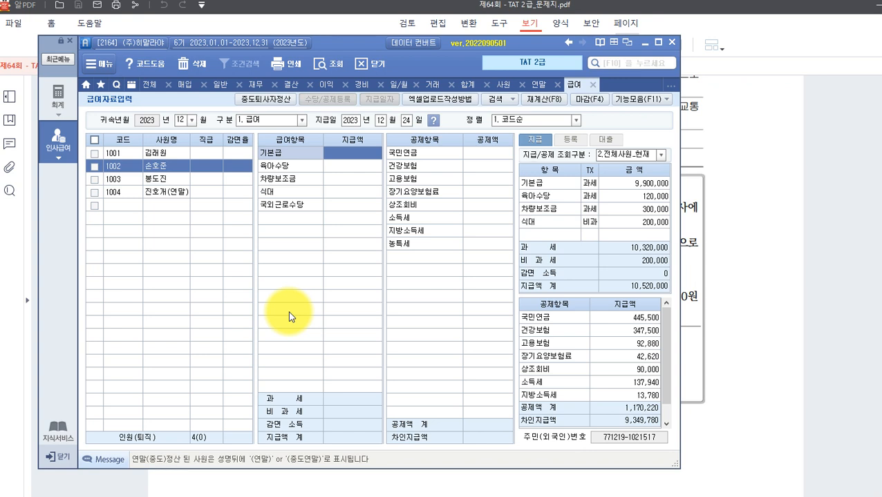
pyautogui.write('4,000,000')
pyautogui.press('Return')
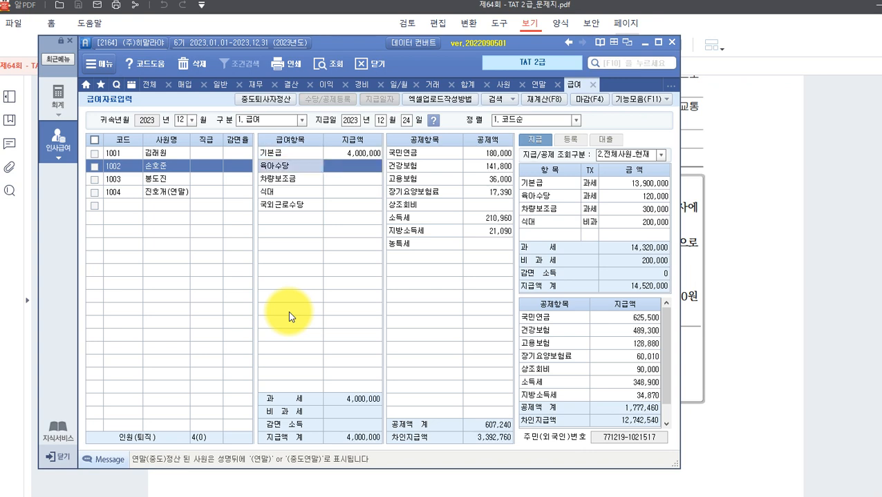
pyautogui.press('Return')
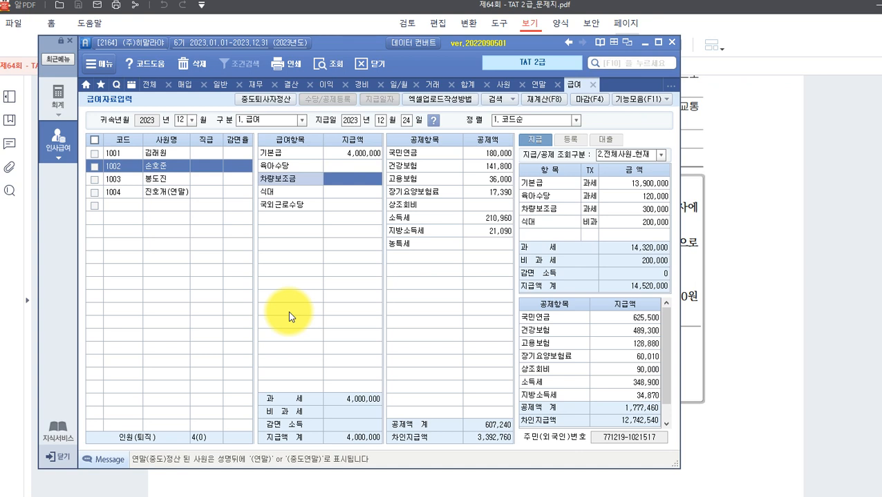
pyautogui.write('300,000')
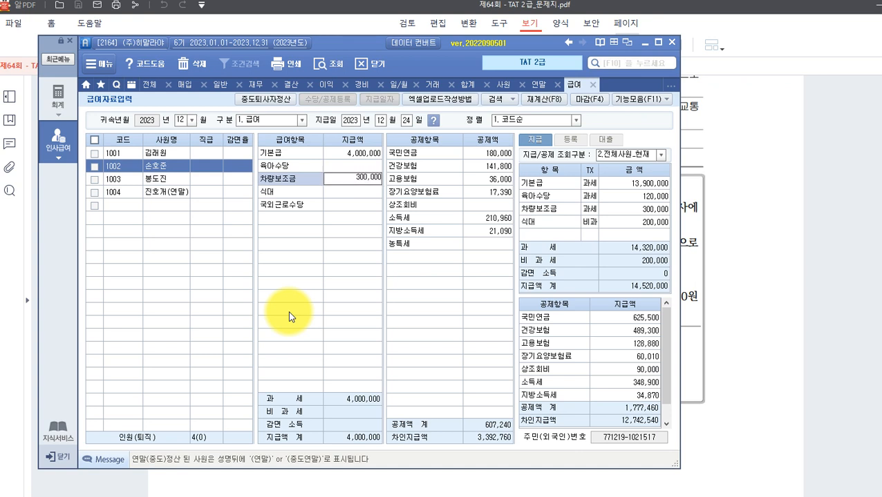
pyautogui.press('Return')
pyautogui.write('4')
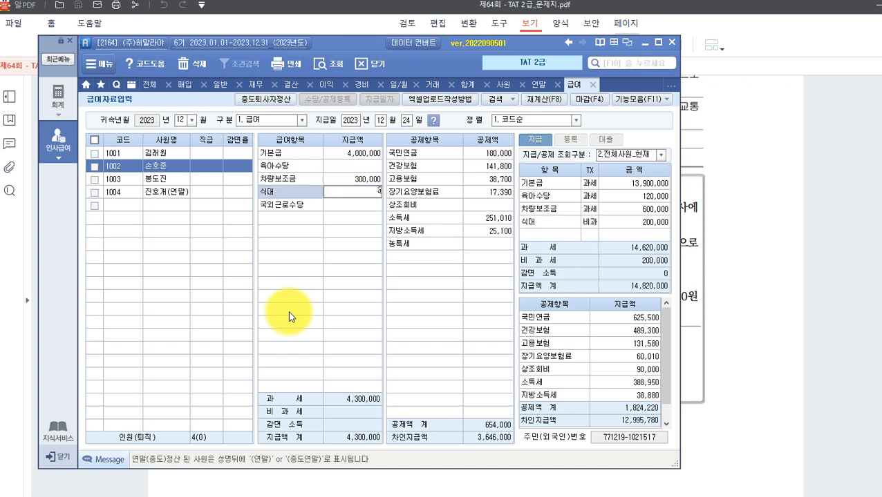
pyautogui.press('Return')
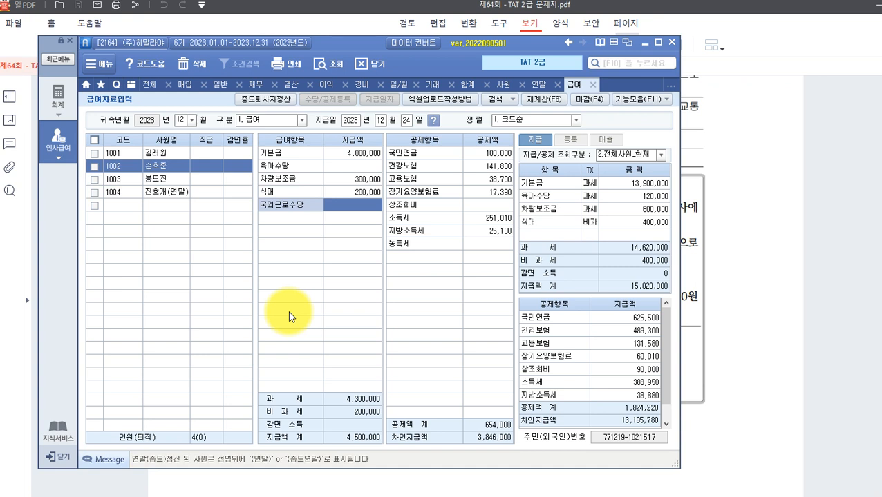
pyautogui.write('1000')
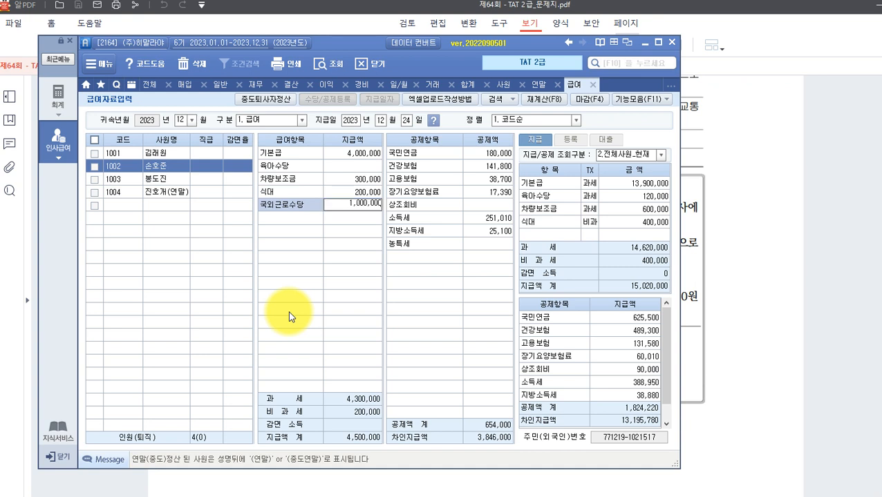
pyautogui.press('Return')
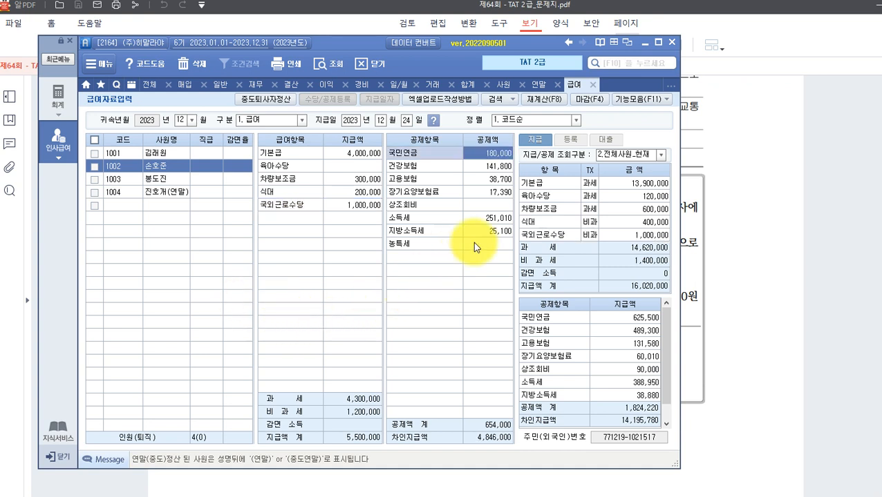
# Deduct 상조회비 30,000 for employee 1002, then return to the exam PDF.
pyautogui.click(500, 207)
pyautogui.write('300000')
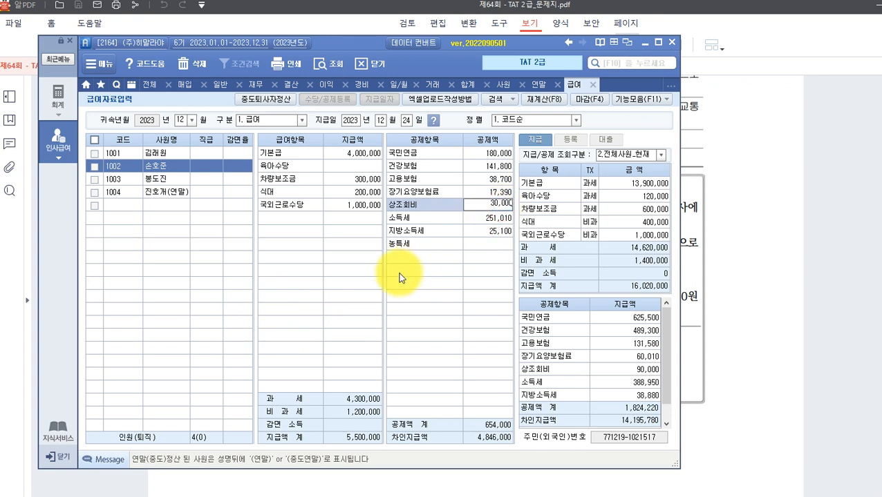
pyautogui.press('Return')
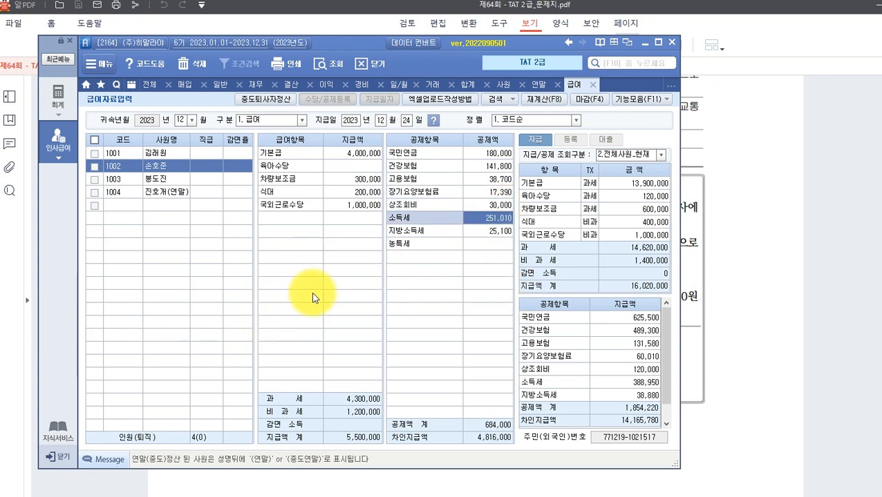
pyautogui.click(767, 315)
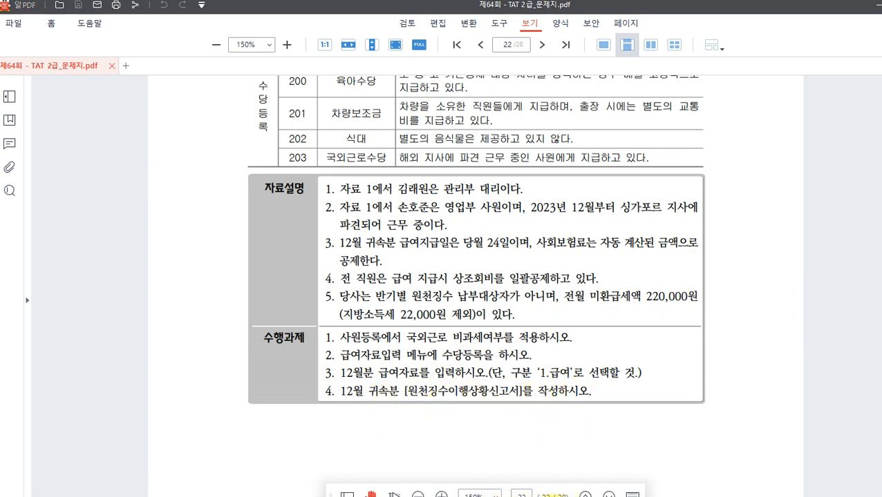
# Open the 원천징수이행상황신고서 from the 인사급여 menu.
pyautogui.click(546, 496)
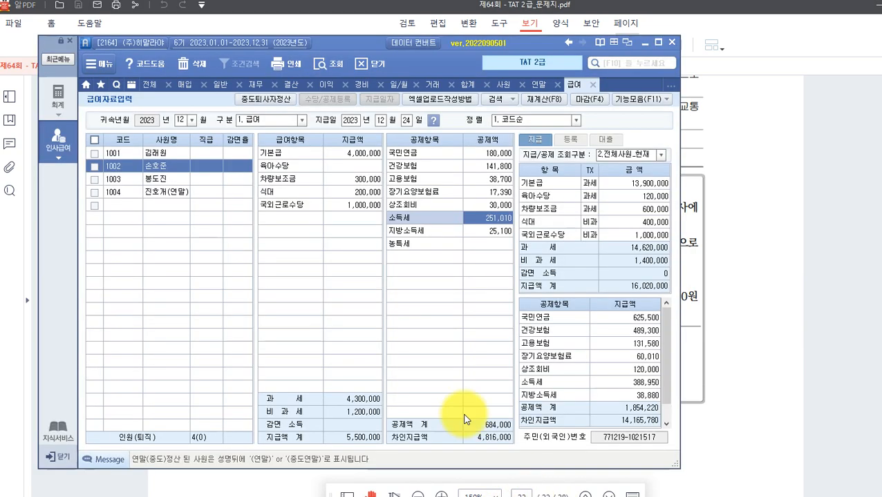
pyautogui.click(62, 161)
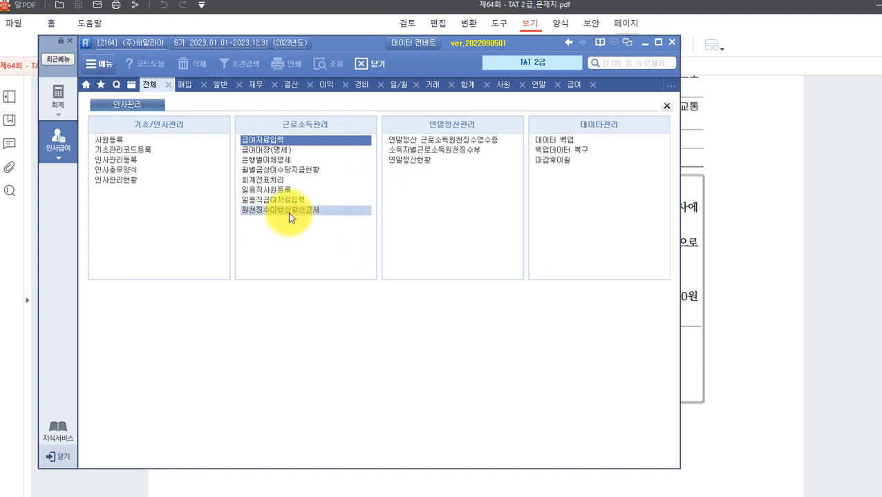
pyautogui.click(268, 210)
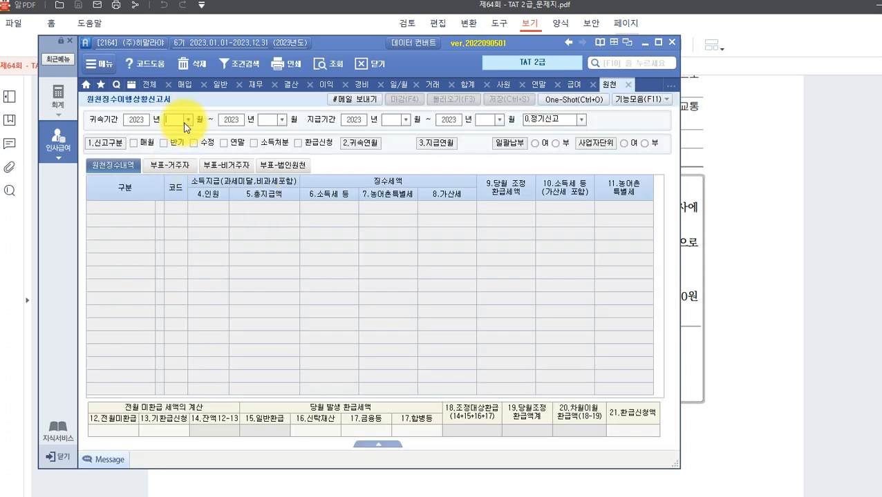
# Set 귀속기간 and 지급기간 to 12–12 and load 4 employees, 35,620,000 paid, 1,784,990 tax.
pyautogui.click(186, 120)
pyautogui.click(175, 228)
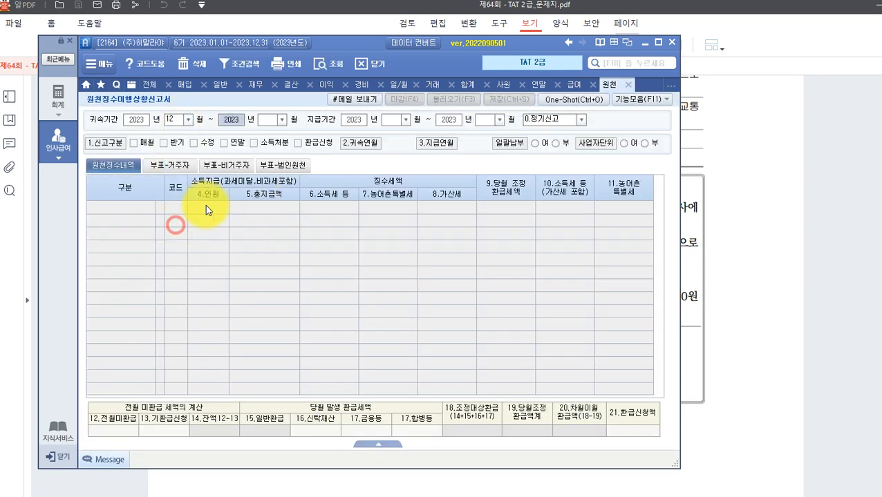
pyautogui.click(283, 120)
pyautogui.click(266, 225)
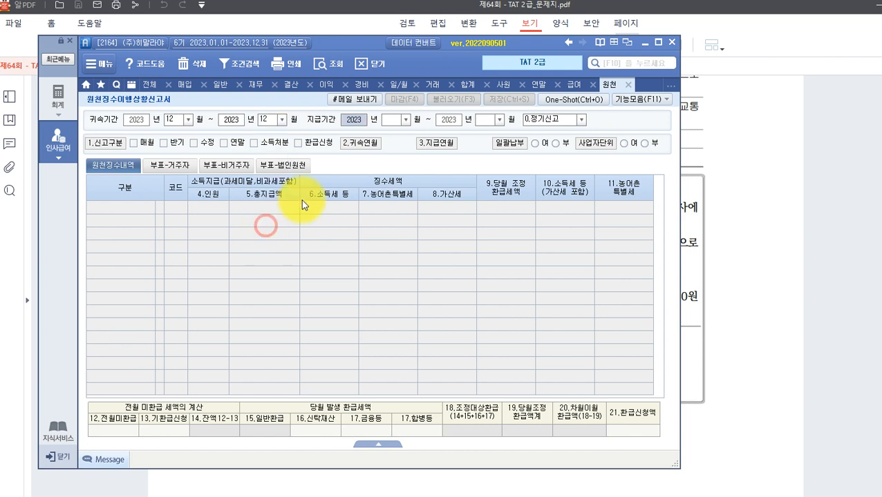
pyautogui.click(404, 120)
pyautogui.click(397, 230)
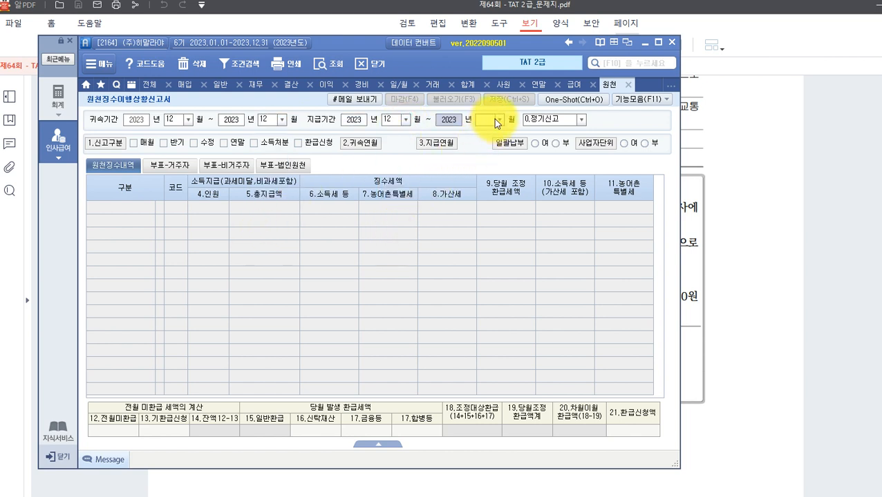
pyautogui.click(499, 119)
pyautogui.click(485, 227)
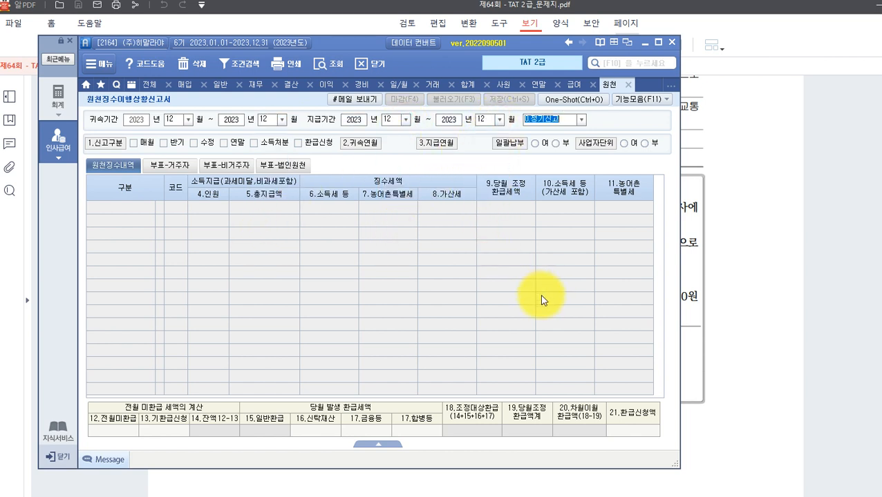
pyautogui.press('Return')
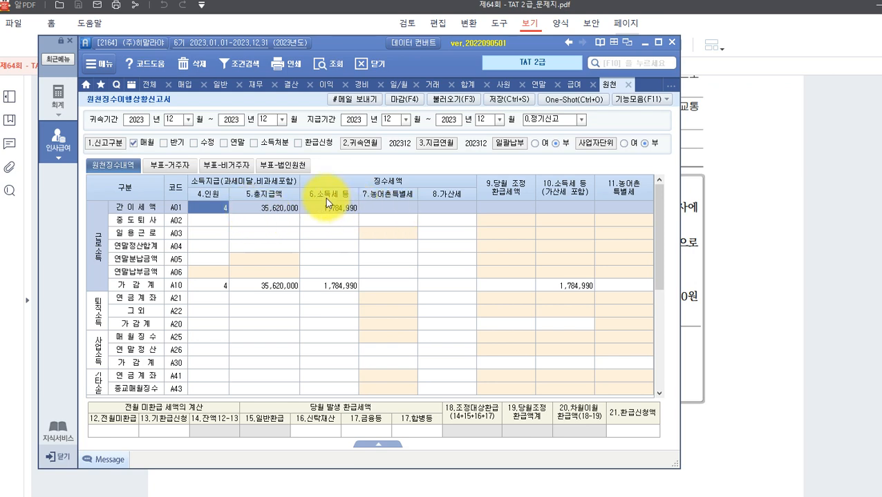
pyautogui.click(724, 405)
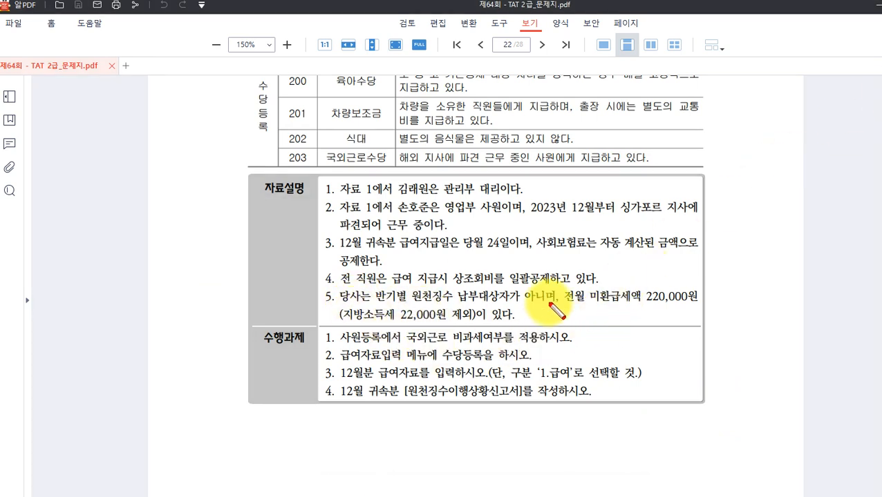
# Enter 220,000 as 12.전월미환급, cutting 소득세 등 to 1,564,990, and save the report.
pyautogui.moveTo(562, 286)
pyautogui.mouseDown()
pyautogui.moveTo(660, 309)
pyautogui.moveTo(703, 308)
pyautogui.mouseUp()
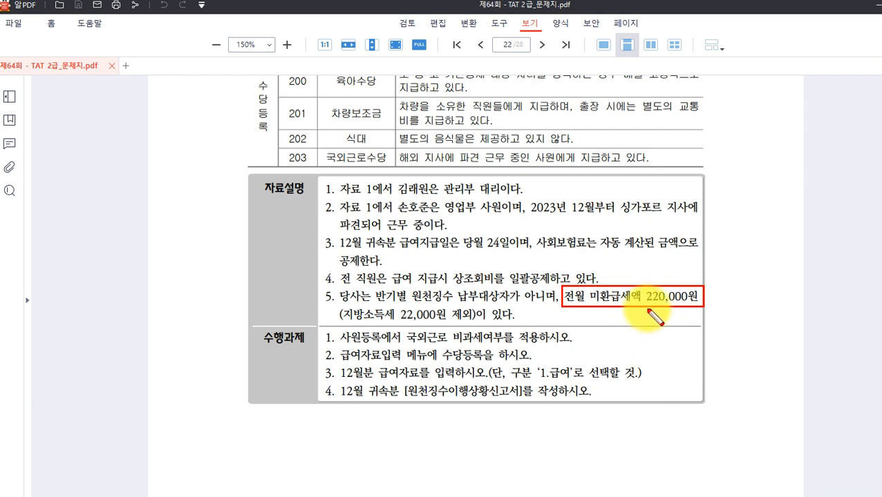
pyautogui.press('Escape')
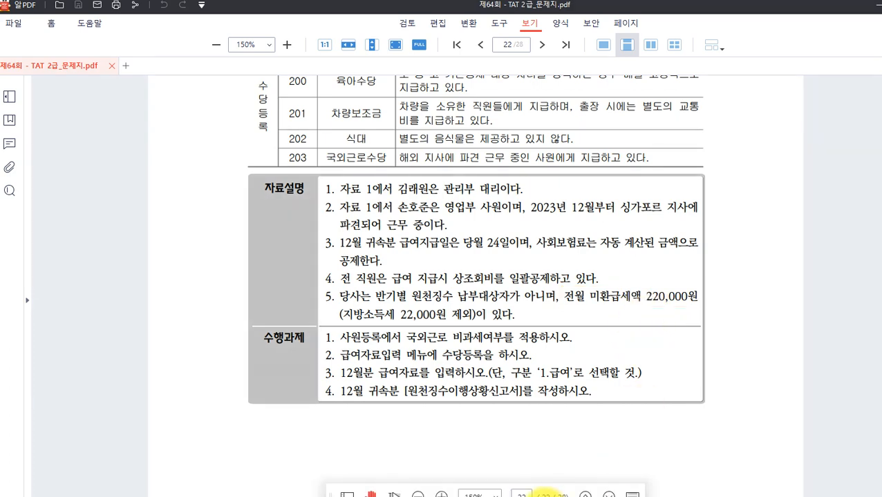
pyautogui.click(549, 496)
pyautogui.click(116, 423)
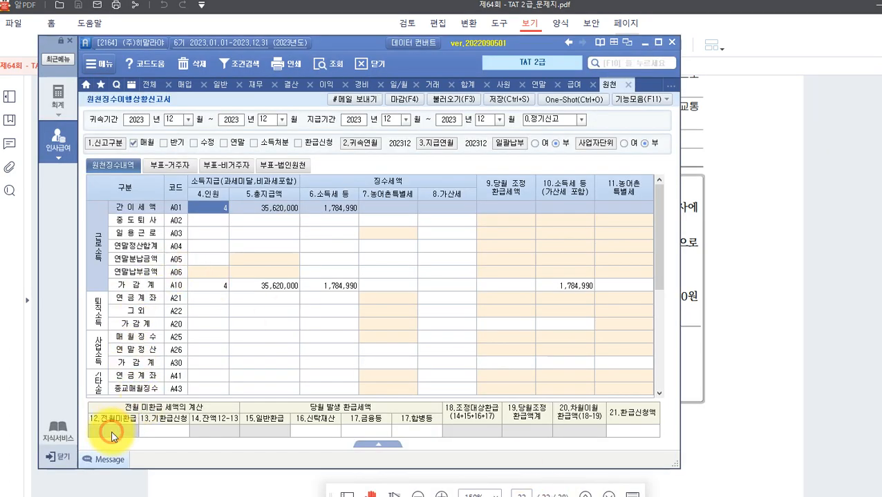
pyautogui.write('220')
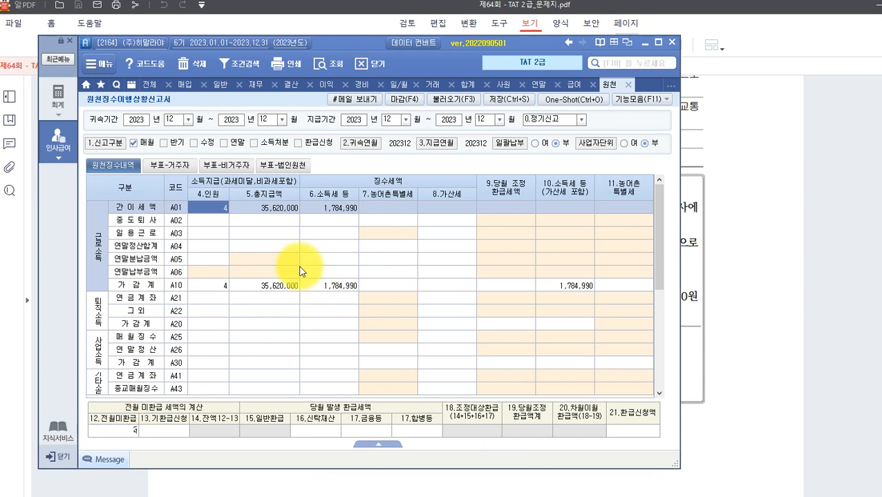
pyautogui.press('Return')
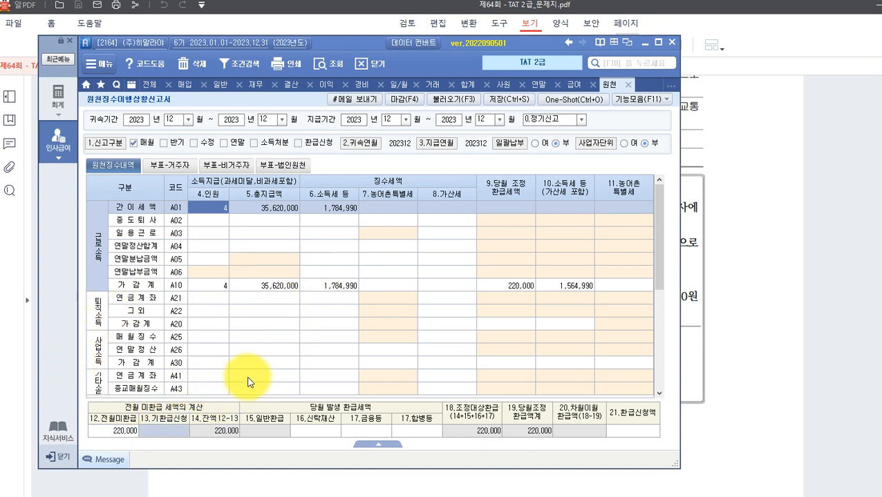
pyautogui.click(504, 104)
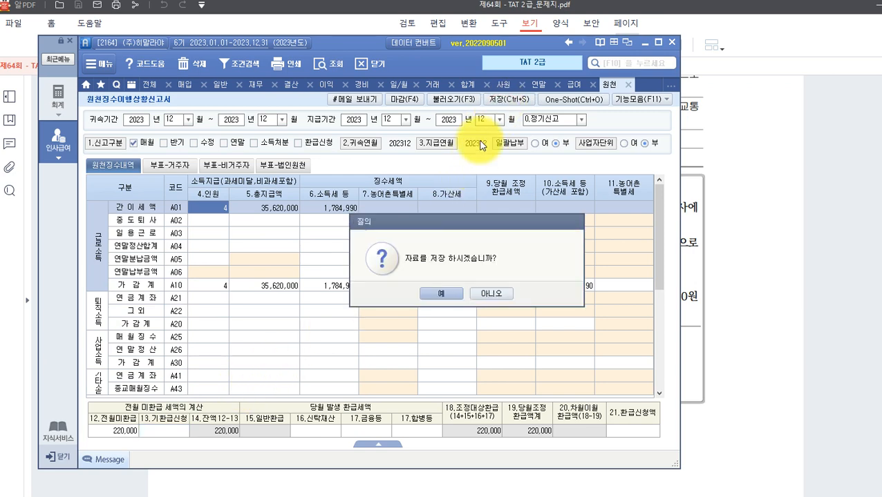
pyautogui.click(429, 297)
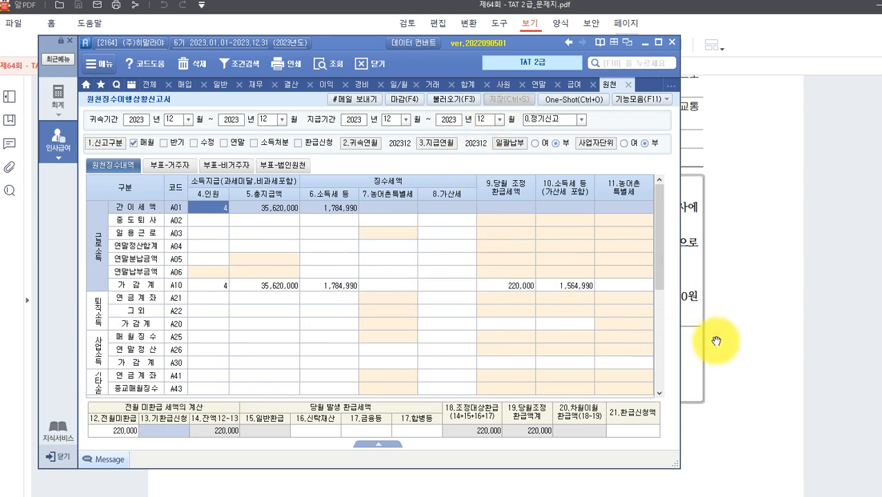
pyautogui.click(790, 344)
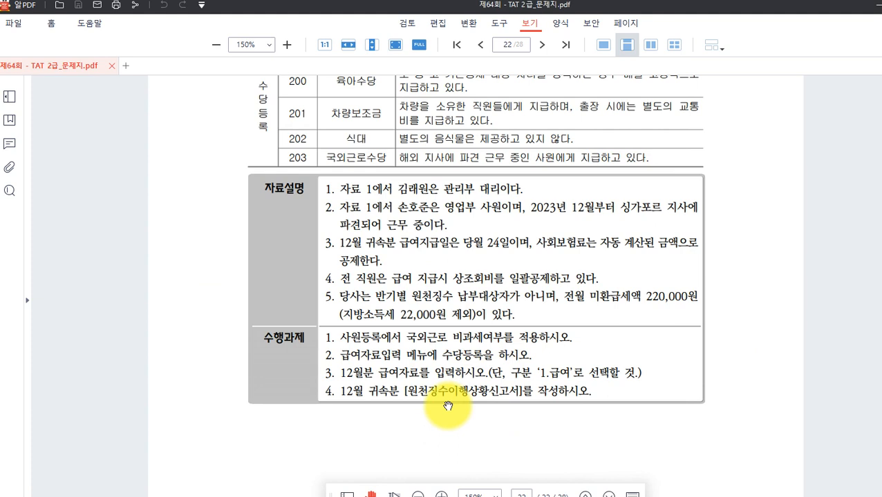
# Scroll the exam PDF to page 23's questions 41–45, then bring back the withholding report.
pyautogui.scroll(1, 433, 360)
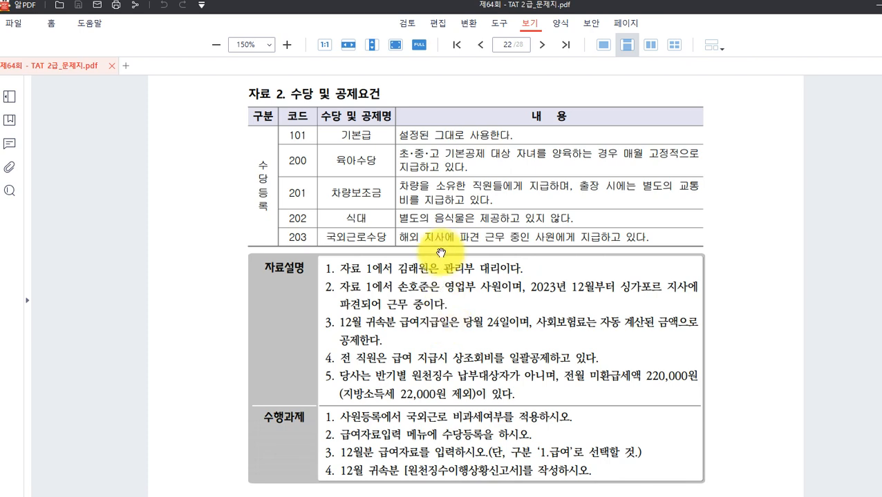
pyautogui.scroll(-2, 448, 318)
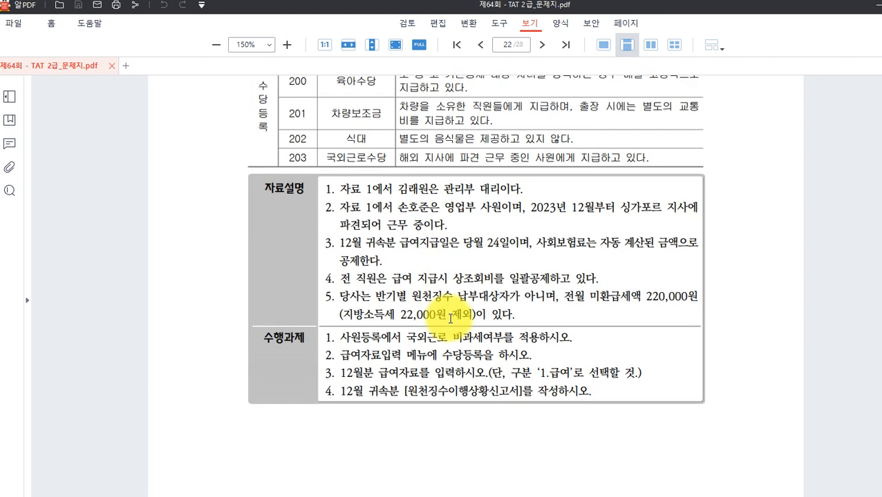
pyautogui.scroll(-2, 450, 318)
pyautogui.scroll(-6, 446, 316)
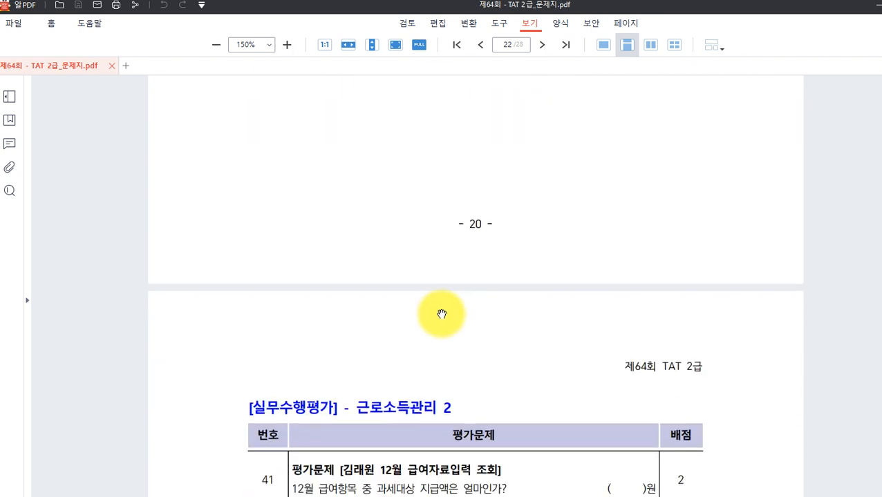
pyautogui.scroll(-3, 441, 314)
pyautogui.scroll(-5, 441, 313)
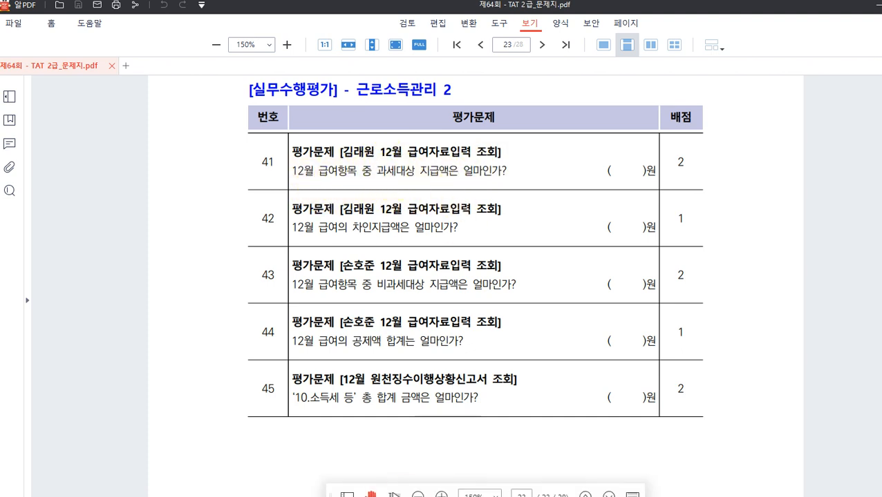
pyautogui.click(535, 496)
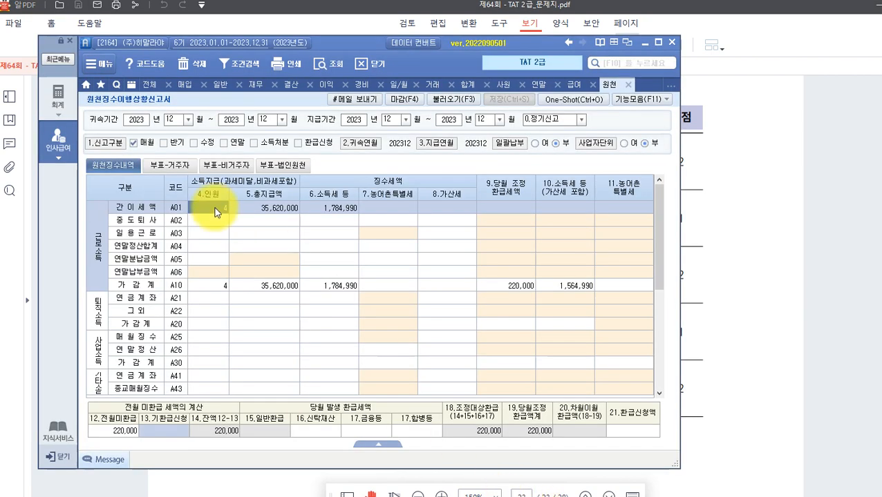
# Reload December 1.급여 and read employee 1001's taxable 3,420,000, non-taxable 200,000, net 3,260,340.
pyautogui.click(574, 85)
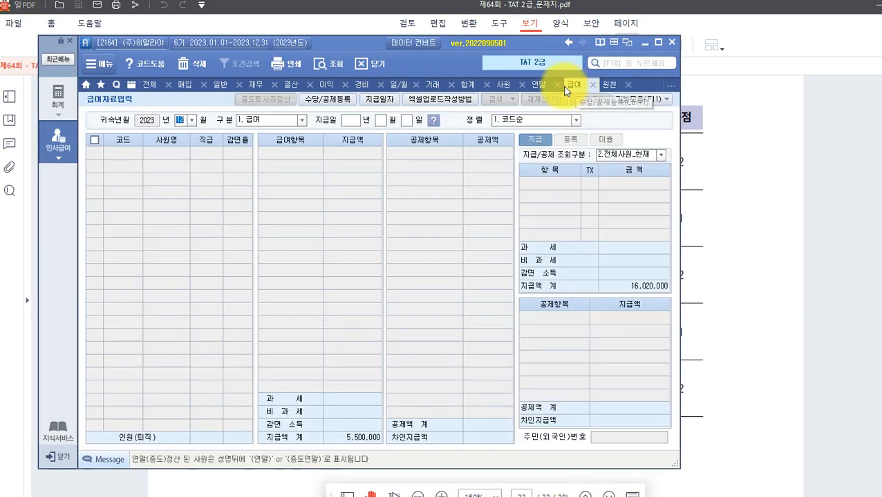
pyautogui.press('Return')
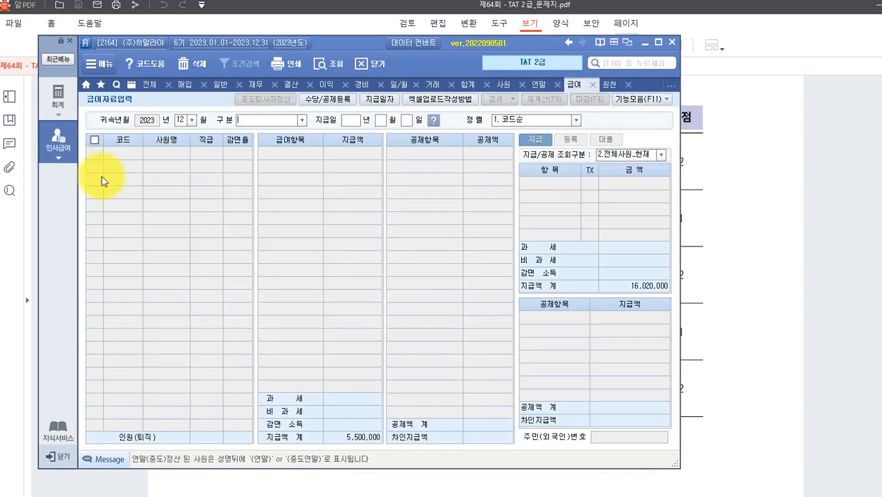
pyautogui.press('Return')
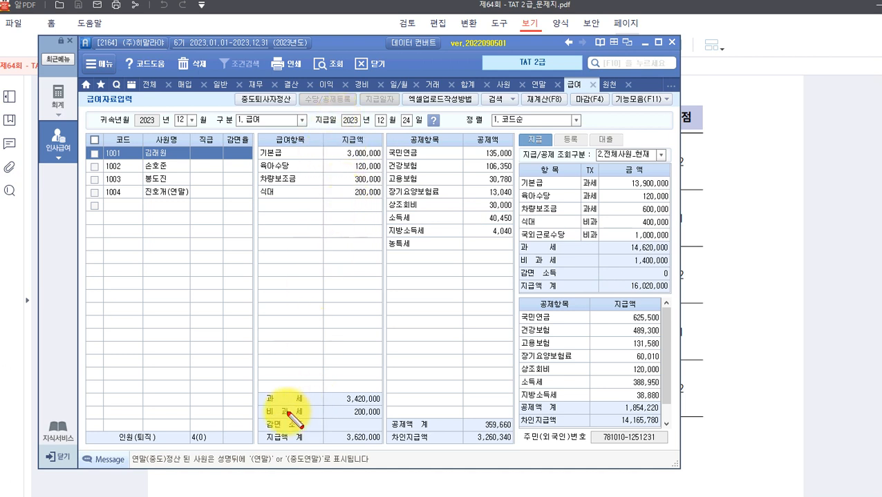
pyautogui.moveTo(257, 391)
pyautogui.mouseDown()
pyautogui.moveTo(342, 413)
pyautogui.moveTo(394, 414)
pyautogui.moveTo(387, 405)
pyautogui.mouseUp()
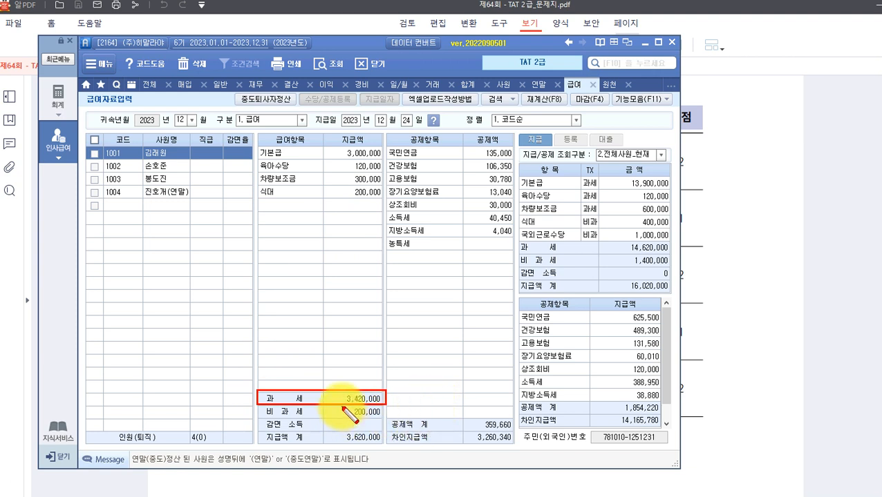
pyautogui.moveTo(257, 406); pyautogui.dragTo(386, 420)
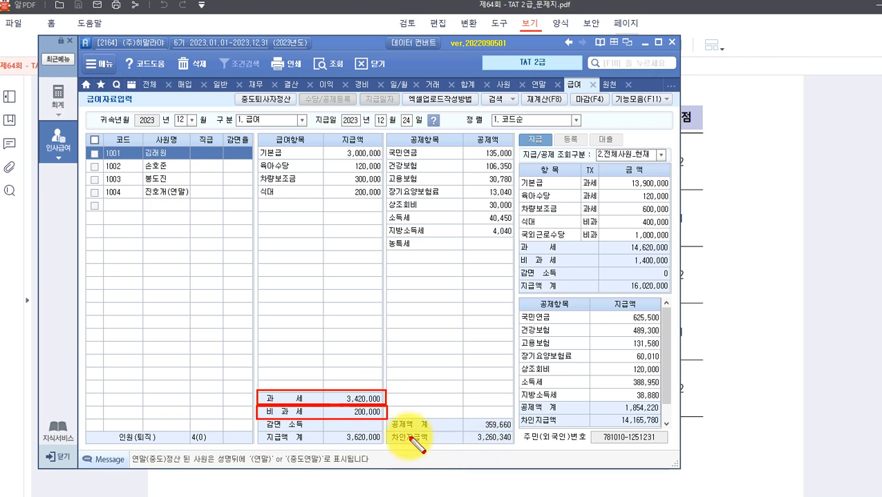
pyautogui.moveTo(389, 433); pyautogui.dragTo(514, 449)
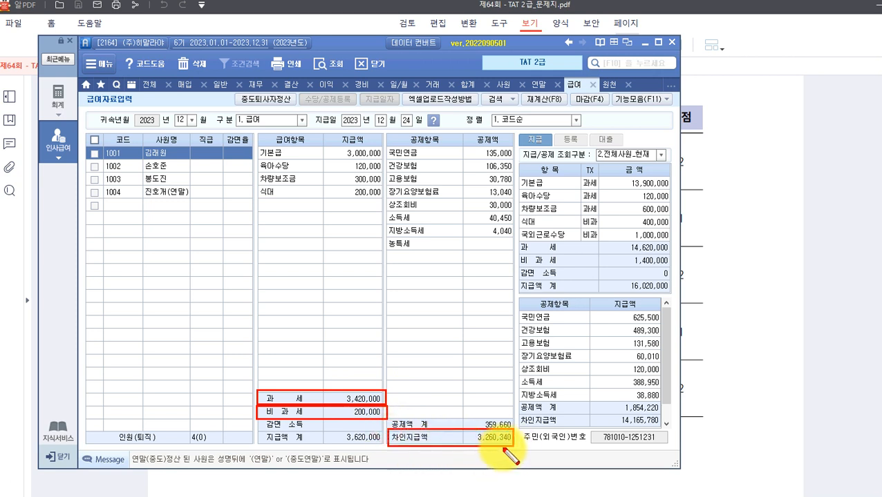
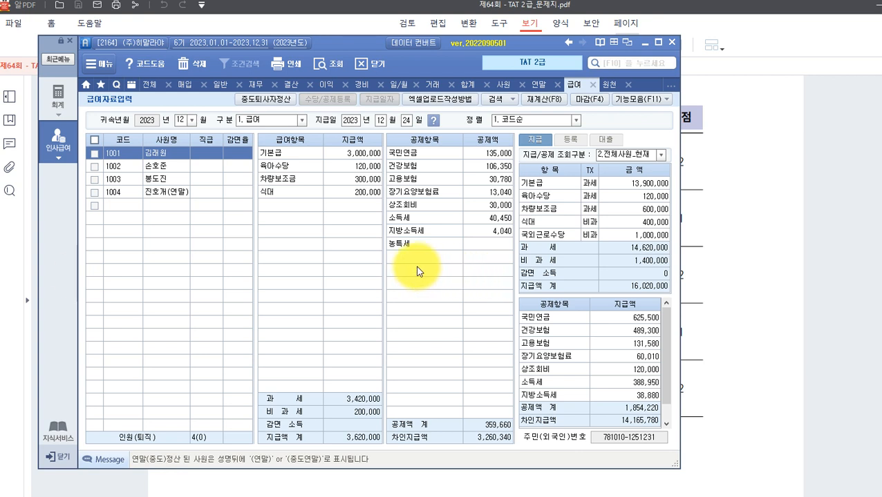
# Check employee 1002's December payroll, highlighting the 1,200,000 non-taxable total, then return to the question sheet.
pyautogui.click(774, 351)
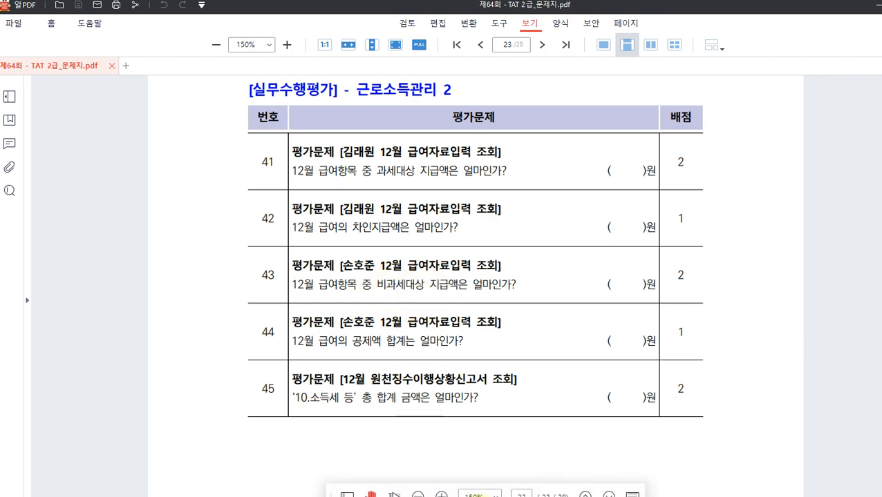
pyautogui.hotkey('alt', 'Tab')
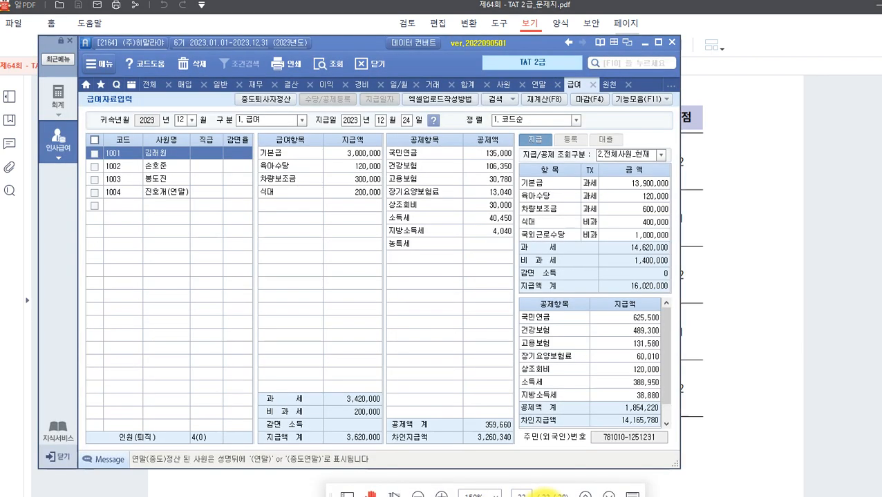
pyautogui.click(170, 170)
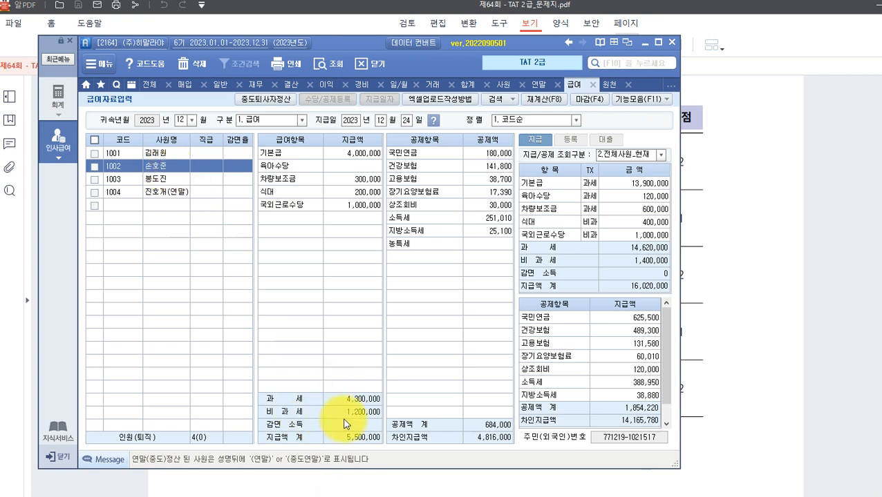
pyautogui.moveTo(260, 405); pyautogui.dragTo(385, 420)
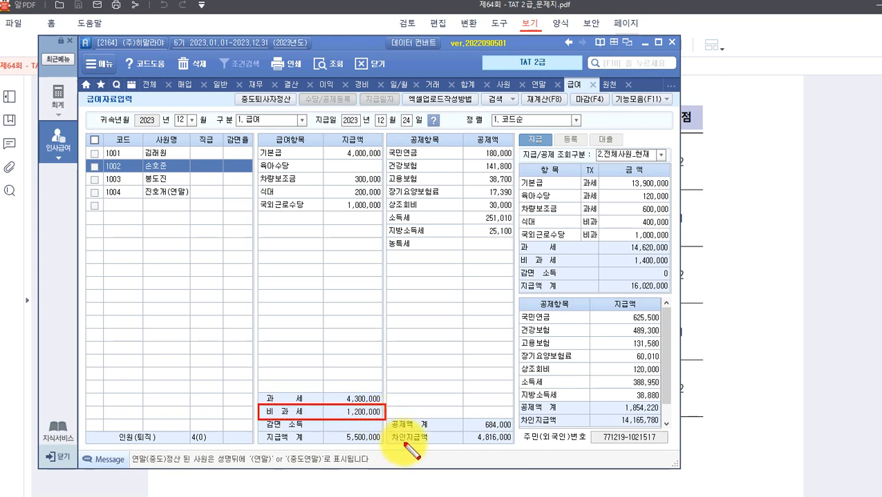
pyautogui.press('Escape')
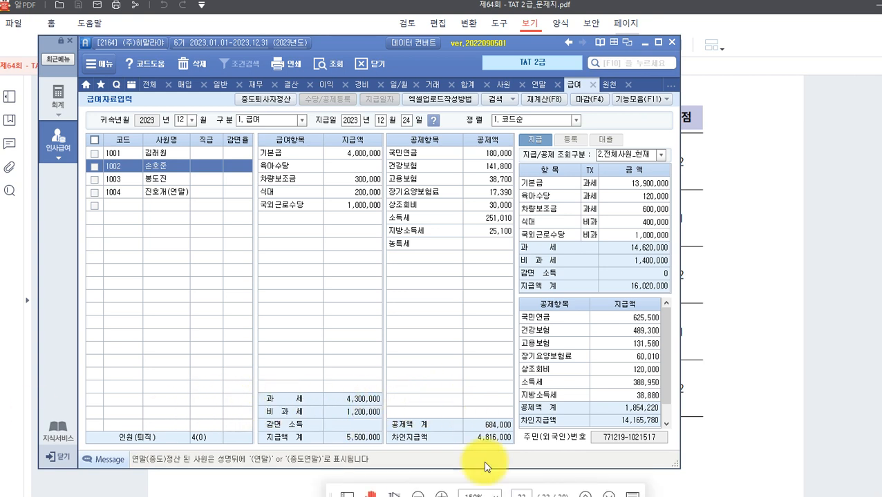
pyautogui.click(808, 405)
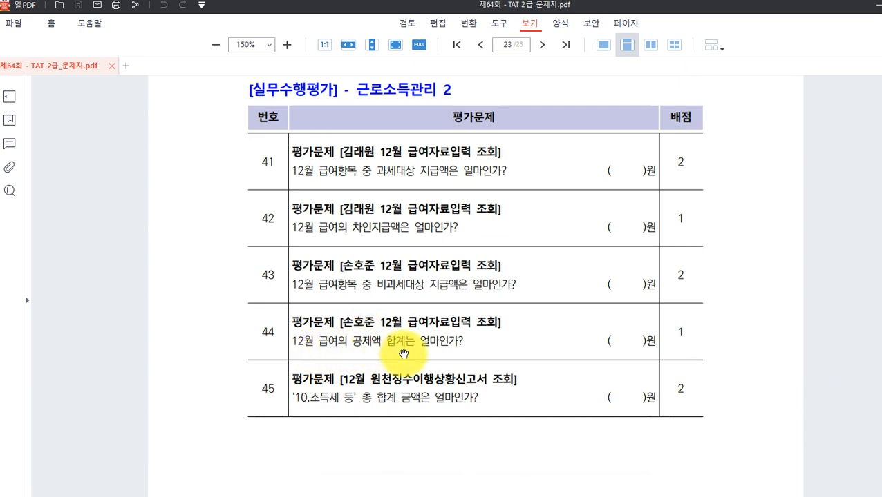
# Mark employee 1002's 684,000 deduction total and the individual deduction amounts behind it.
pyautogui.click(546, 496)
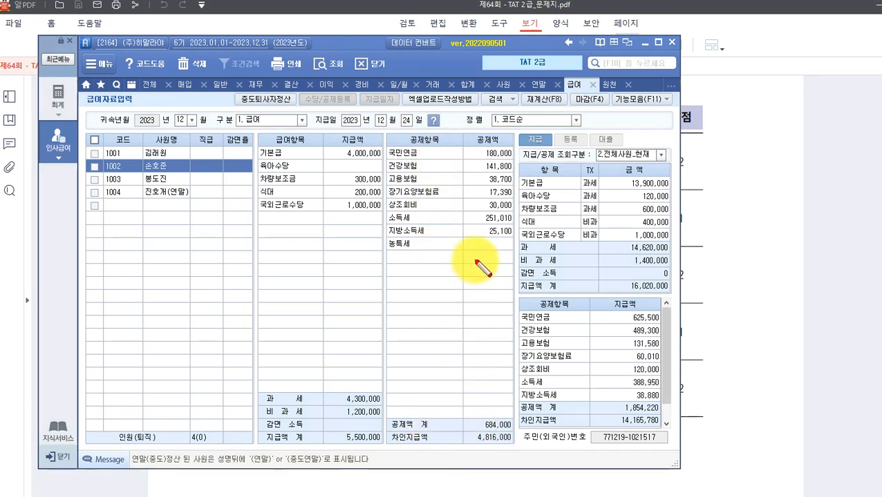
pyautogui.moveTo(388, 415)
pyautogui.mouseDown()
pyautogui.moveTo(394, 429)
pyautogui.moveTo(515, 436)
pyautogui.mouseUp()
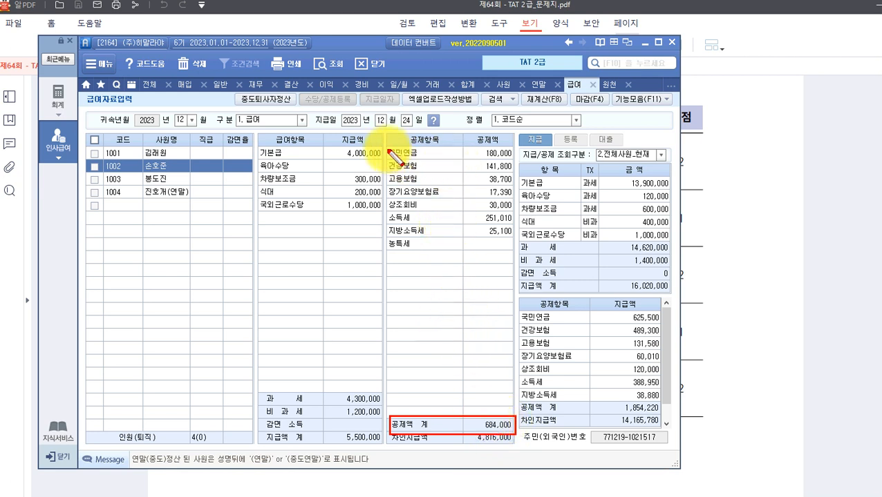
pyautogui.click(385, 149)
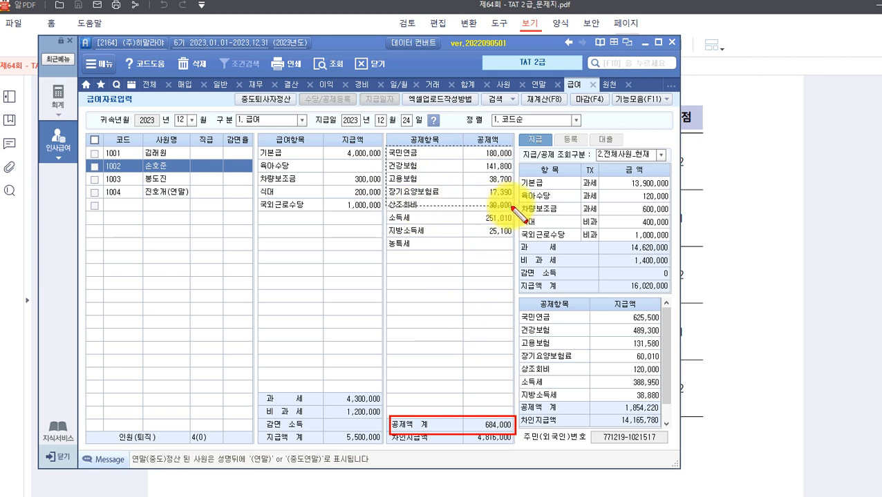
pyautogui.moveTo(516, 213); pyautogui.dragTo(517, 253)
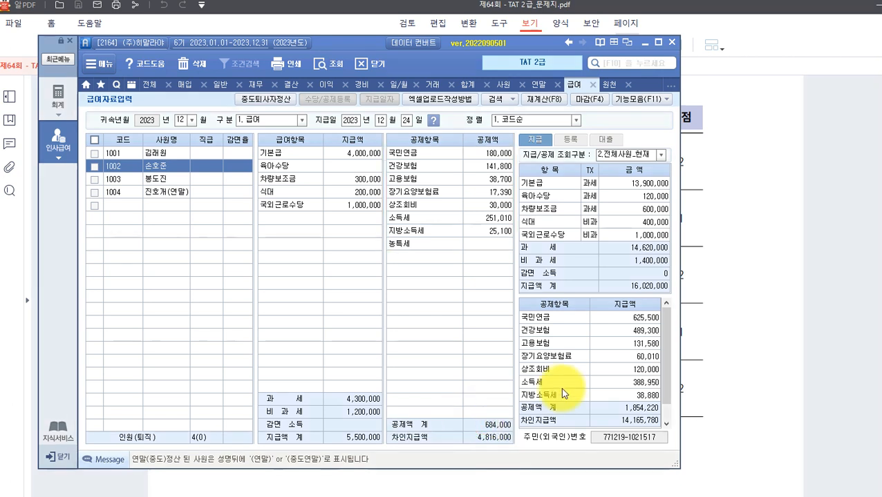
# Scroll the question sheet down to question 45, then return to Smart A.
pyautogui.click(722, 346)
pyautogui.scroll(-1, 584, 358)
pyautogui.scroll(-1, 584, 358)
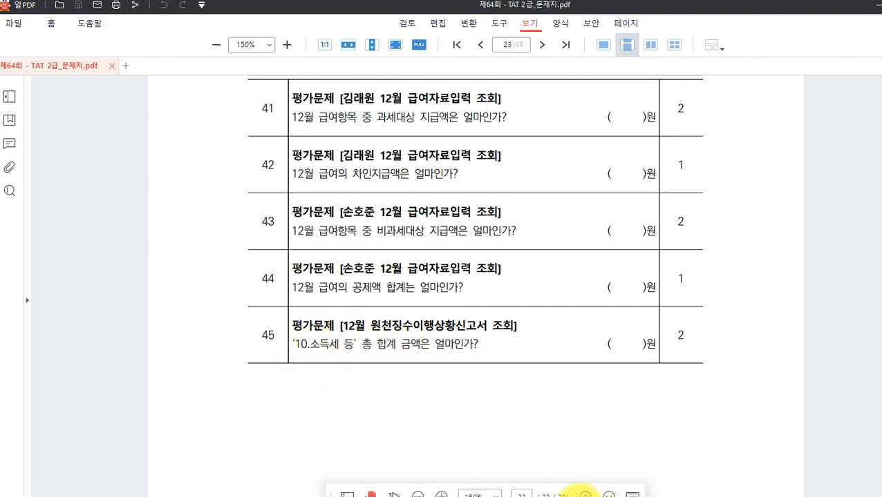
pyautogui.click(555, 496)
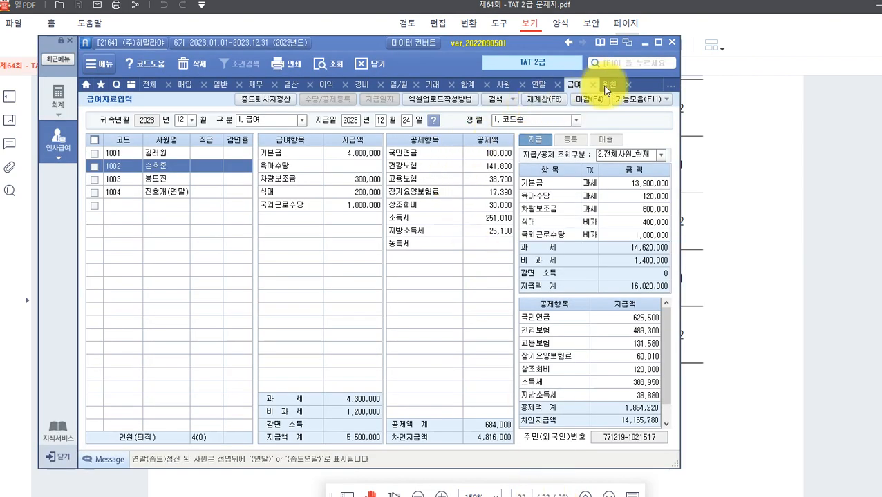
# Open the December withholding report and circle the 1,564,990 A10 10.소득세 등 total with its heading.
pyautogui.click(606, 87)
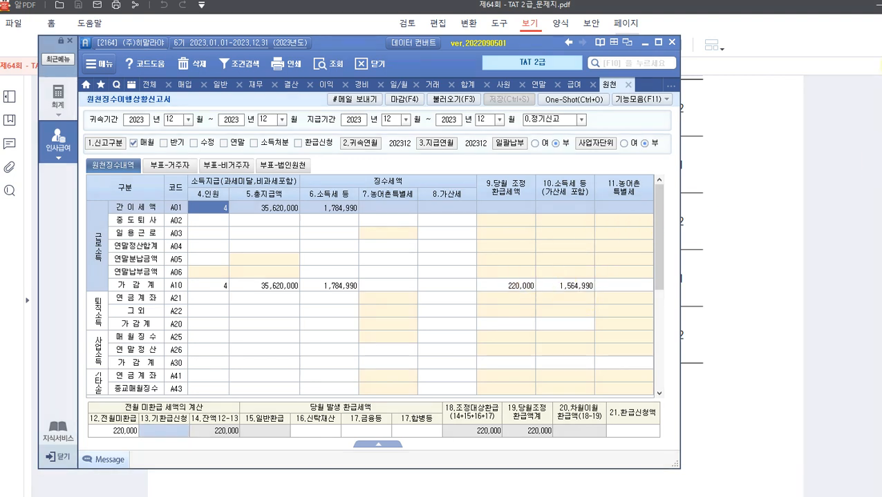
pyautogui.moveTo(539, 270); pyautogui.dragTo(598, 308)
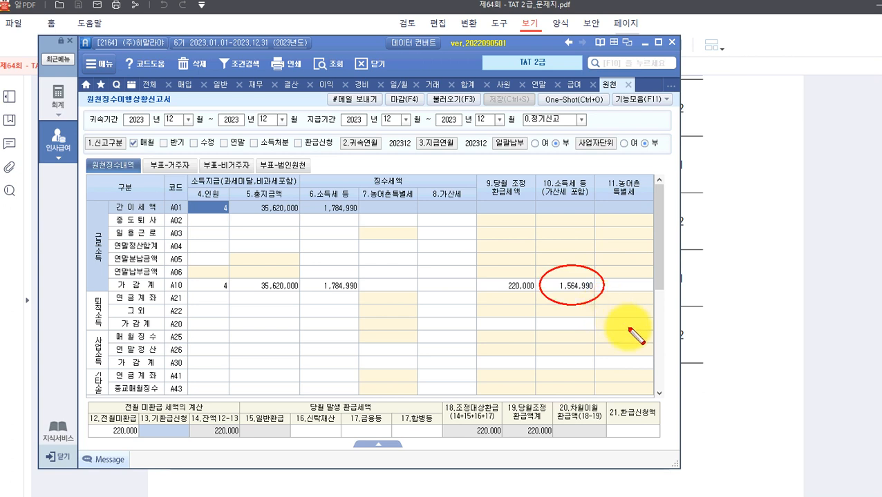
pyautogui.moveTo(580, 166)
pyautogui.mouseDown()
pyautogui.moveTo(533, 185)
pyautogui.moveTo(602, 216)
pyautogui.mouseUp()
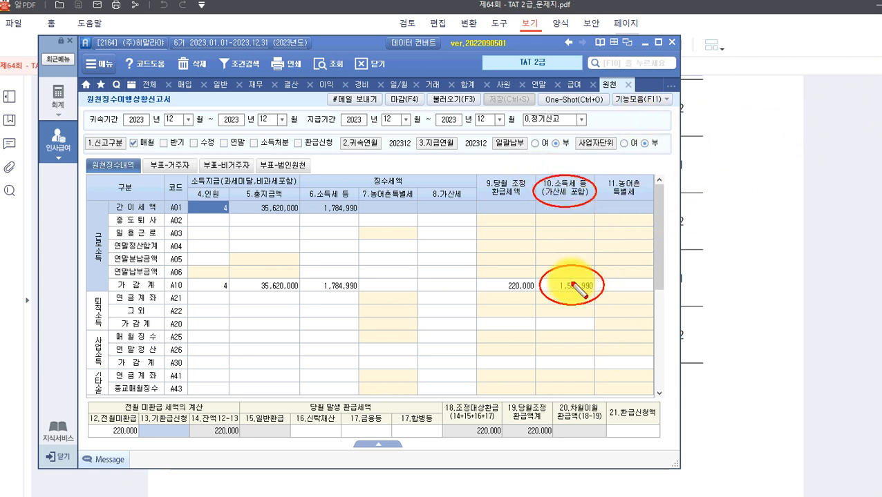
pyautogui.moveTo(572, 205); pyautogui.dragTo(570, 255)
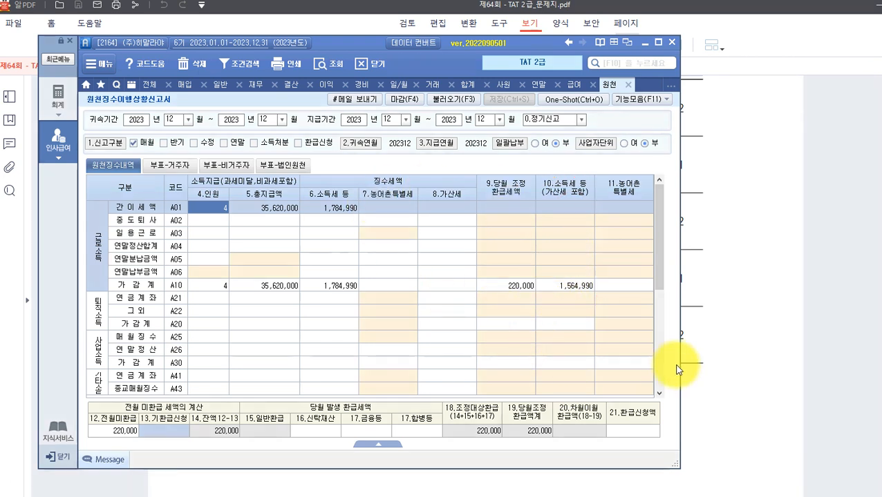
pyautogui.click(725, 348)
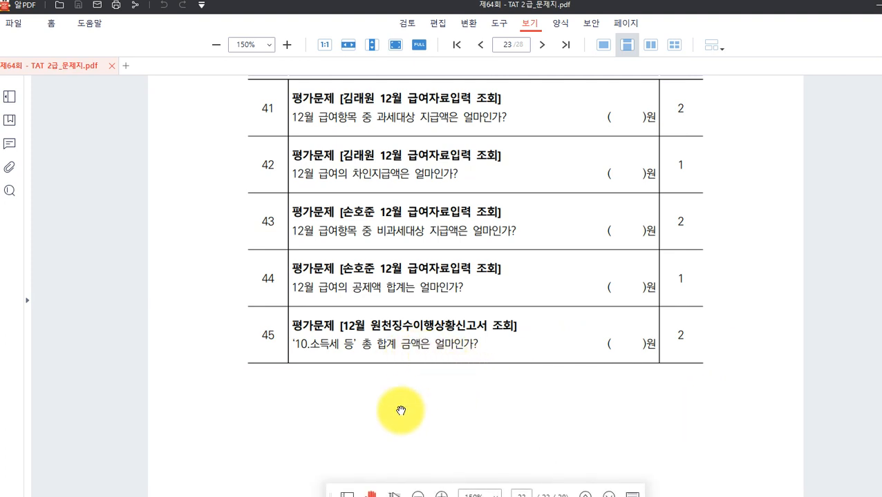
# Scroll to page 24 and box the employee 1003 reference in 자료설명.
pyautogui.scroll(1, 514, 407)
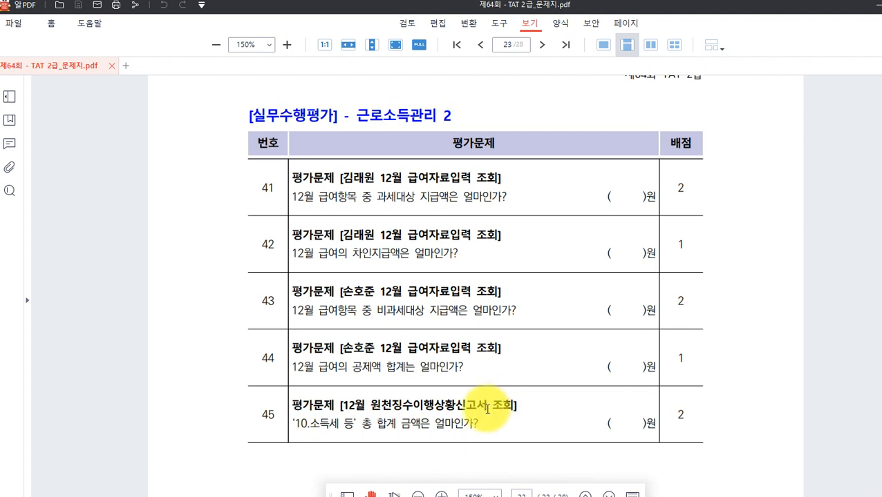
pyautogui.scroll(-1, 486, 409)
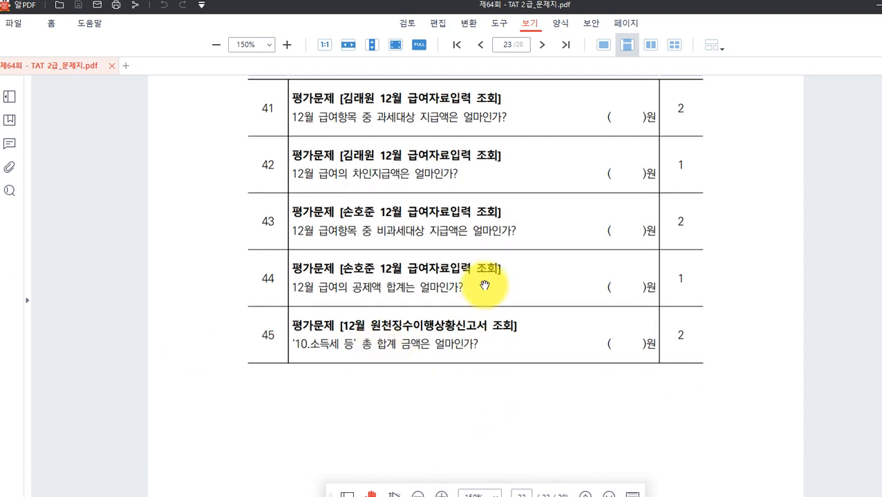
pyautogui.scroll(-2, 483, 284)
pyautogui.scroll(-7, 478, 290)
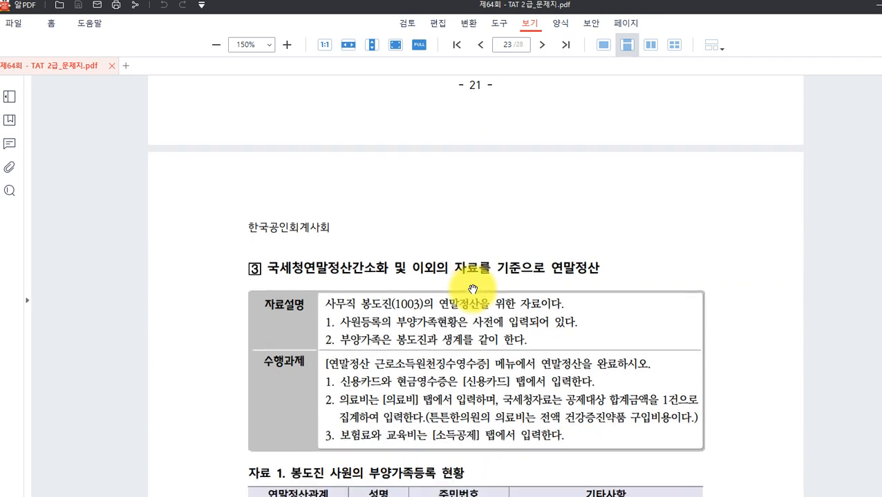
pyautogui.scroll(-1, 472, 289)
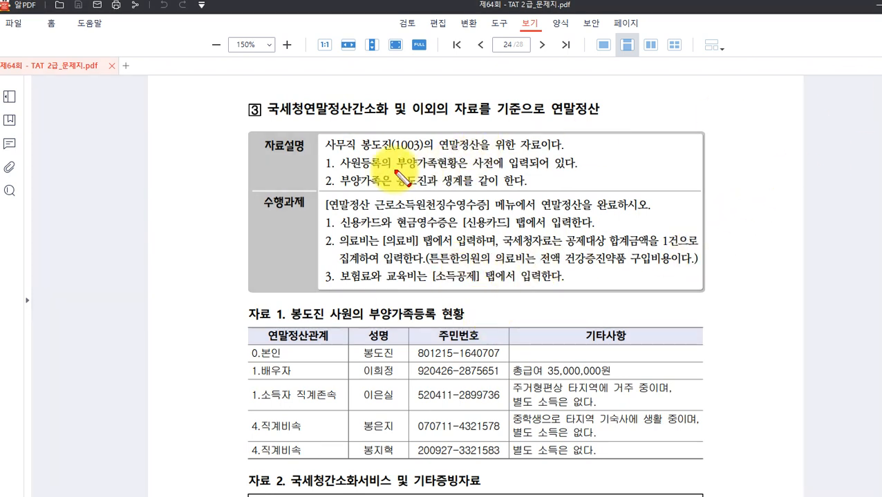
pyautogui.moveTo(325, 133)
pyautogui.mouseDown()
pyautogui.moveTo(412, 168)
pyautogui.moveTo(437, 165)
pyautogui.moveTo(429, 161)
pyautogui.mouseUp()
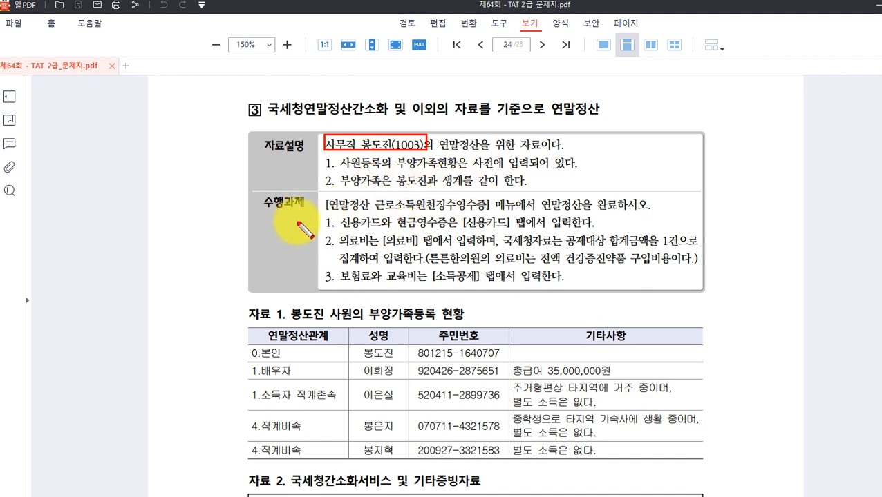
# Box the settlement menu name, the credit card tab instruction and the medical expense rules.
pyautogui.moveTo(459, 215); pyautogui.dragTo(497, 215)
pyautogui.moveTo(494, 214); pyautogui.dragTo(490, 213)
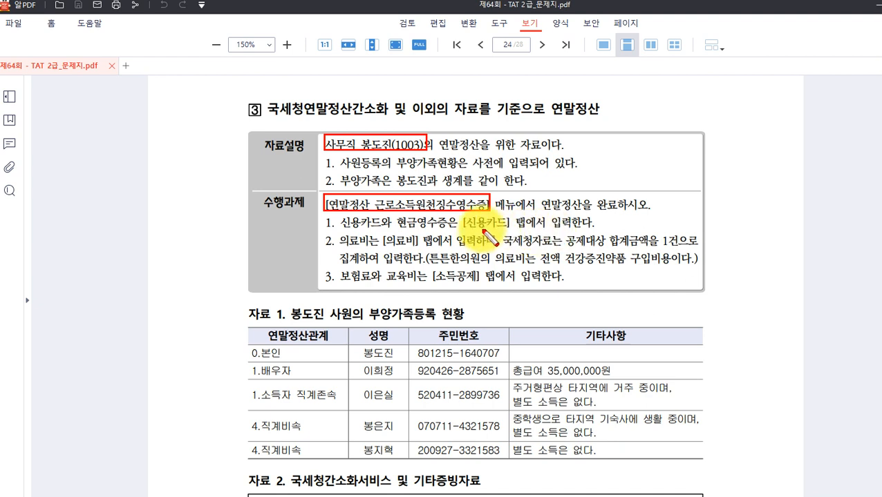
pyautogui.moveTo(462, 215); pyautogui.dragTo(531, 229)
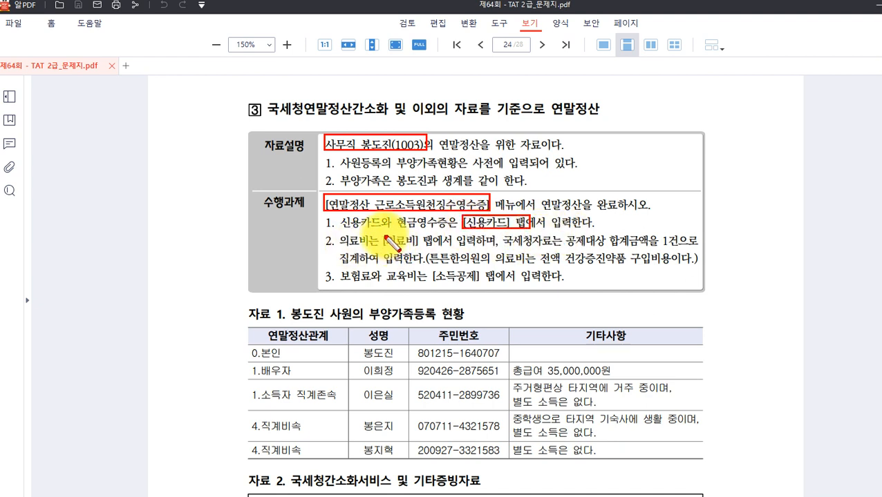
pyautogui.moveTo(380, 232); pyautogui.dragTo(429, 250)
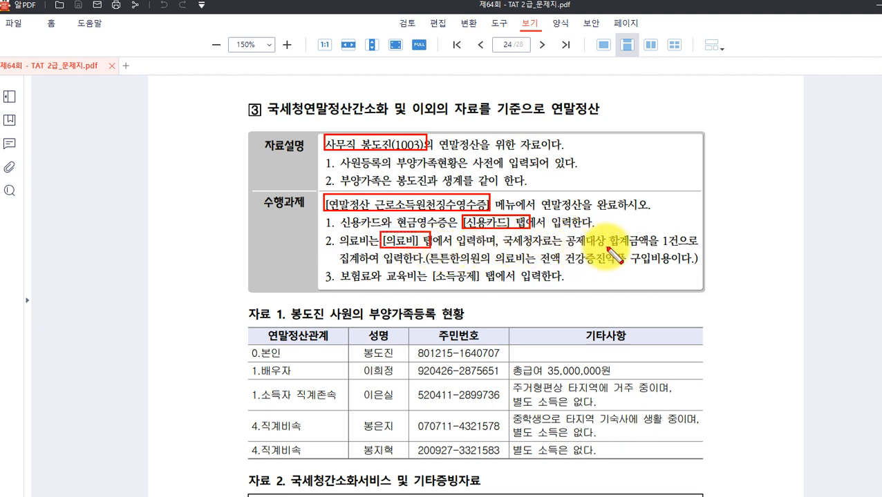
pyautogui.moveTo(659, 232); pyautogui.dragTo(674, 246)
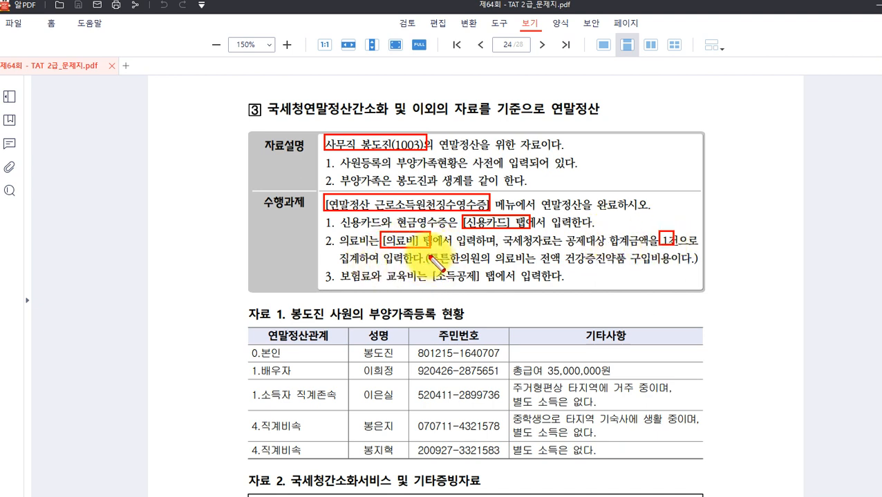
pyautogui.moveTo(429, 251); pyautogui.dragTo(528, 266)
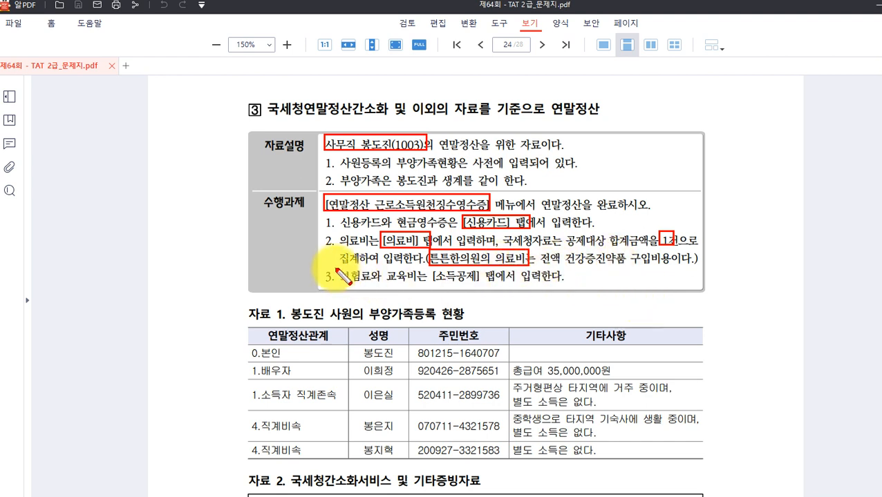
# Box the insurance/education phrase, the spouse's 35,000,000원 total salary and the 배우자 label.
pyautogui.moveTo(335, 269)
pyautogui.mouseDown()
pyautogui.moveTo(421, 285)
pyautogui.moveTo(497, 286)
pyautogui.mouseUp()
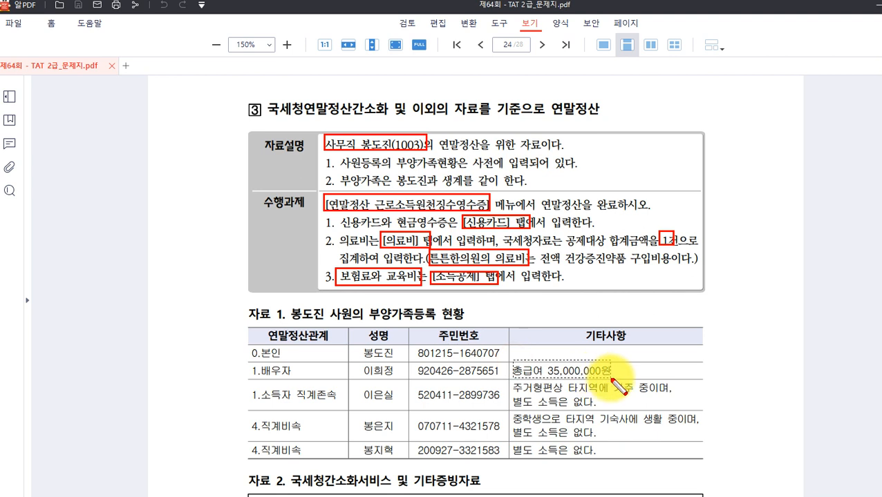
pyautogui.moveTo(611, 377); pyautogui.dragTo(611, 379)
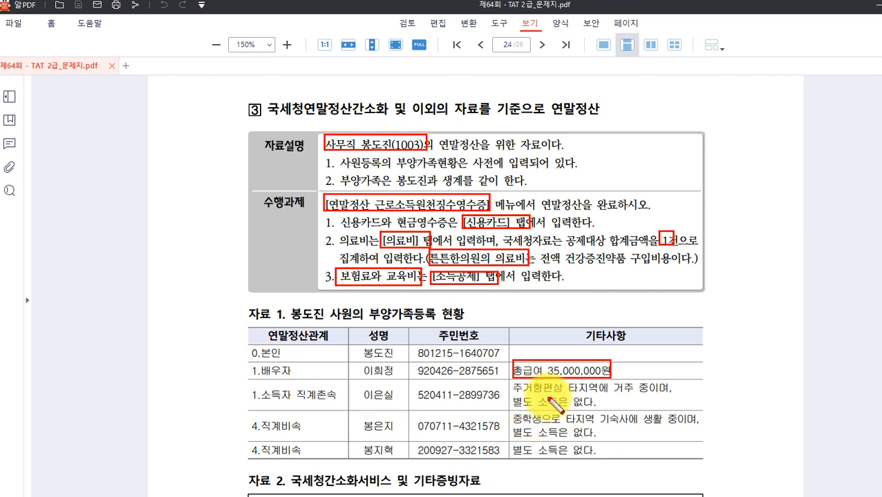
pyautogui.moveTo(244, 361)
pyautogui.mouseDown()
pyautogui.moveTo(257, 380)
pyautogui.moveTo(305, 379)
pyautogui.mouseUp()
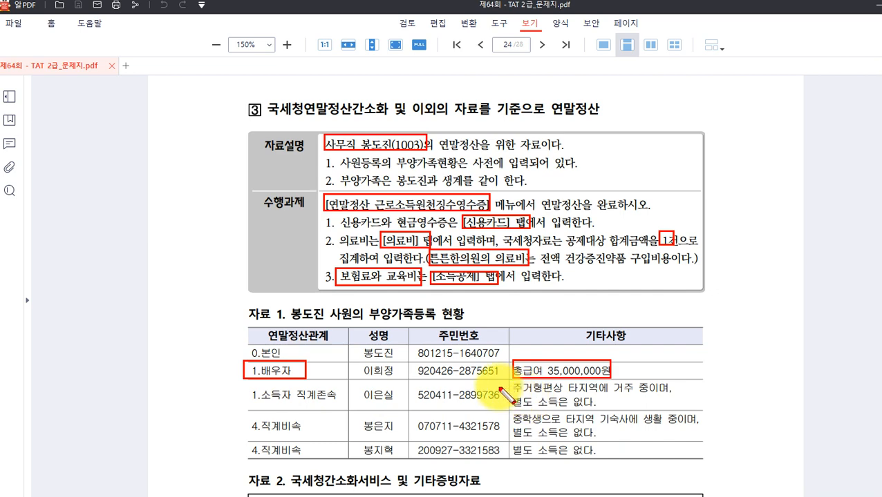
# Clear the annotations and scroll to 자료 2's credit card statement totalling 10,000,000.
pyautogui.press('Escape')
pyautogui.scroll(-5, 434, 311)
pyautogui.scroll(-1, 432, 306)
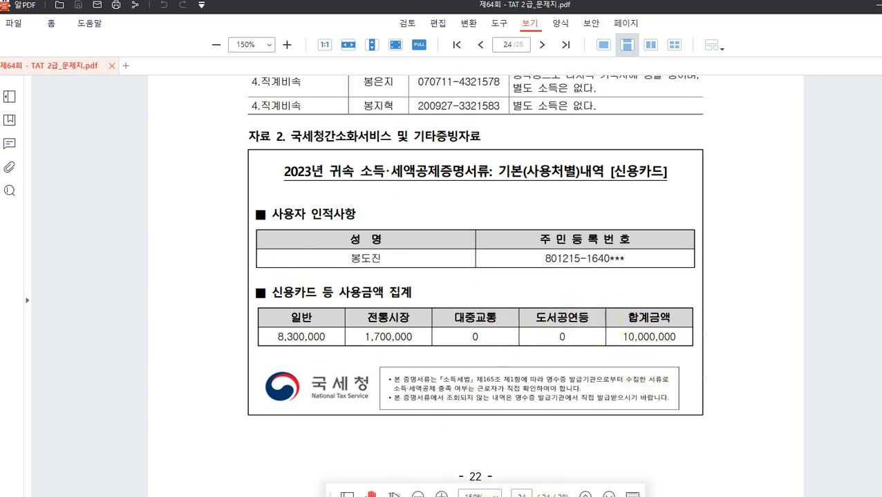
pyautogui.hotkey('alt', 'Tab')
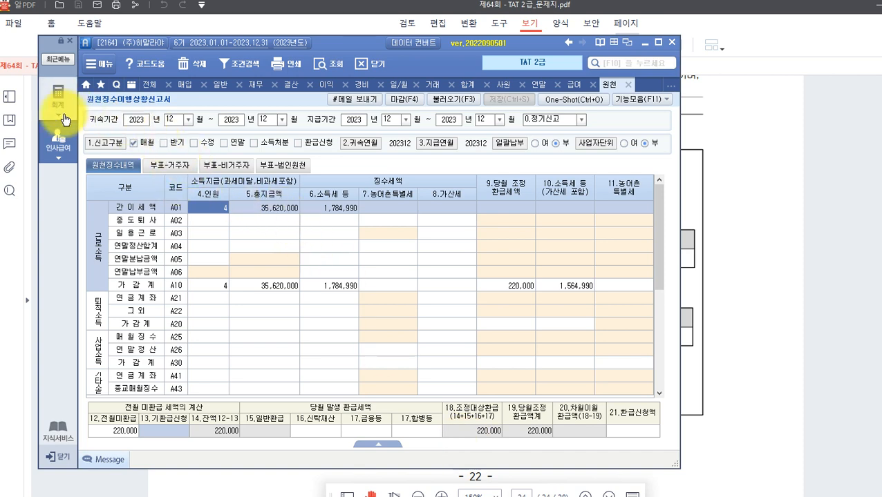
# Open 연말정산 근로소득원천징수영수증 and add employee code 1003.
pyautogui.click(58, 138)
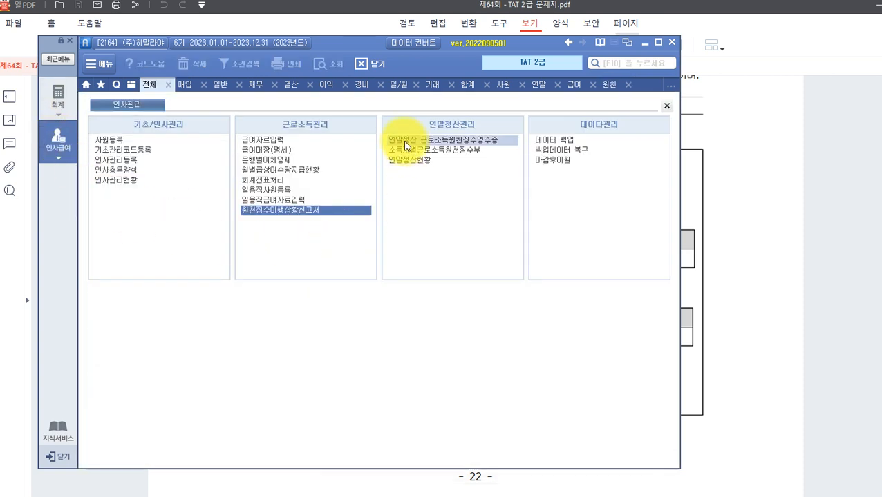
pyautogui.click(404, 140)
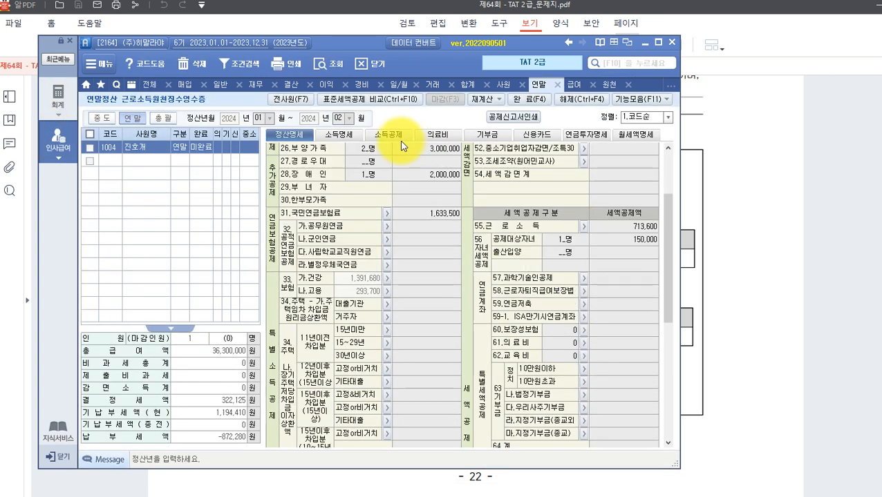
pyautogui.click(104, 161)
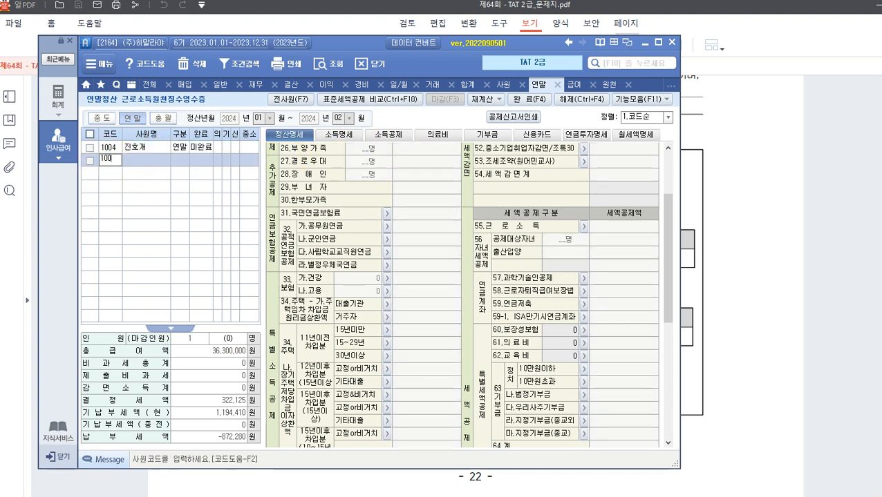
pyautogui.write('1003')
pyautogui.press('Return')
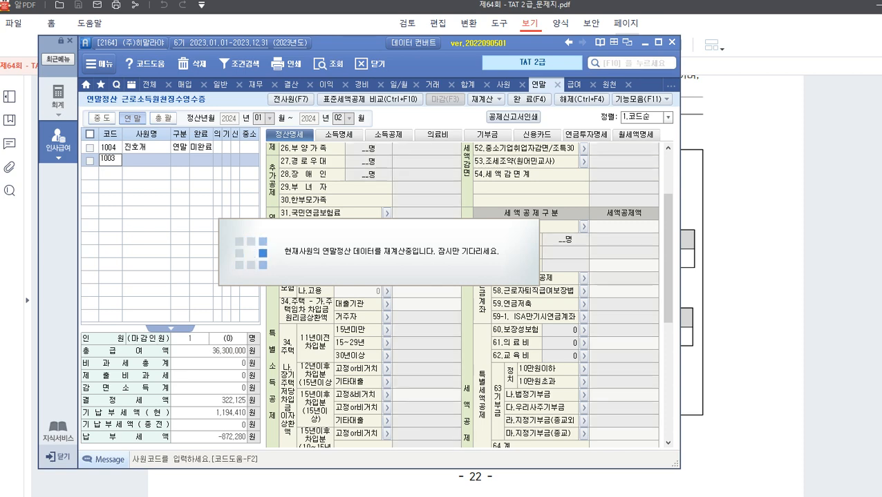
pyautogui.click(158, 161)
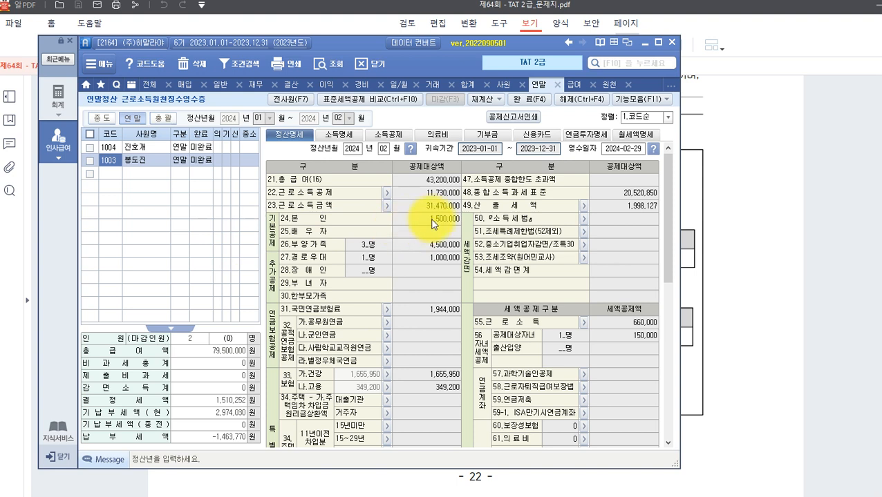
# On the 신용카드 tab, enter 8,300,000 as the employee's own credit card spending.
pyautogui.click(537, 141)
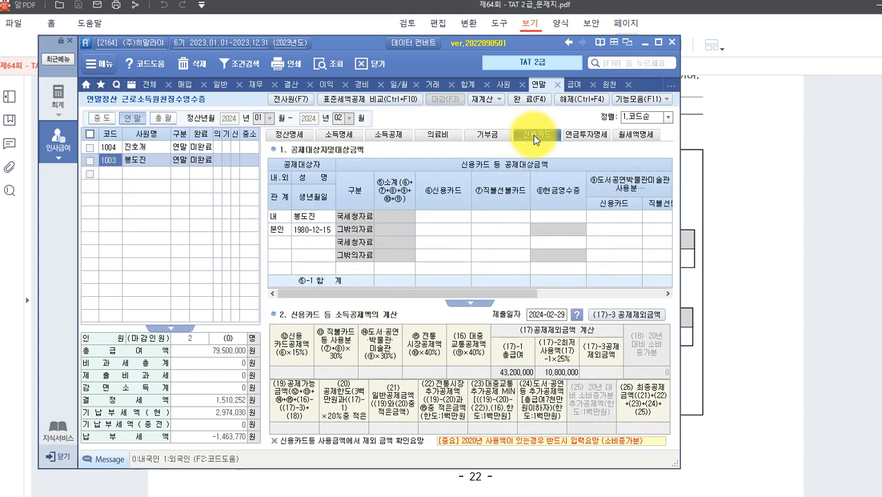
pyautogui.click(315, 217)
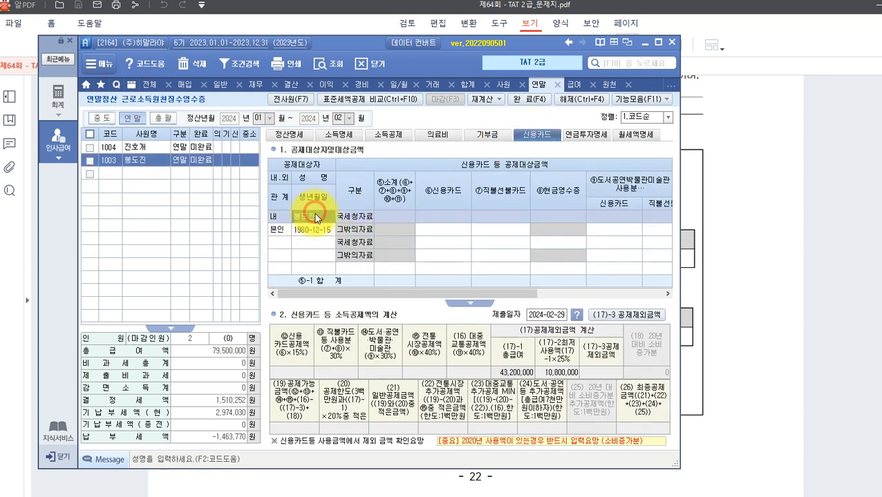
pyautogui.click(444, 217)
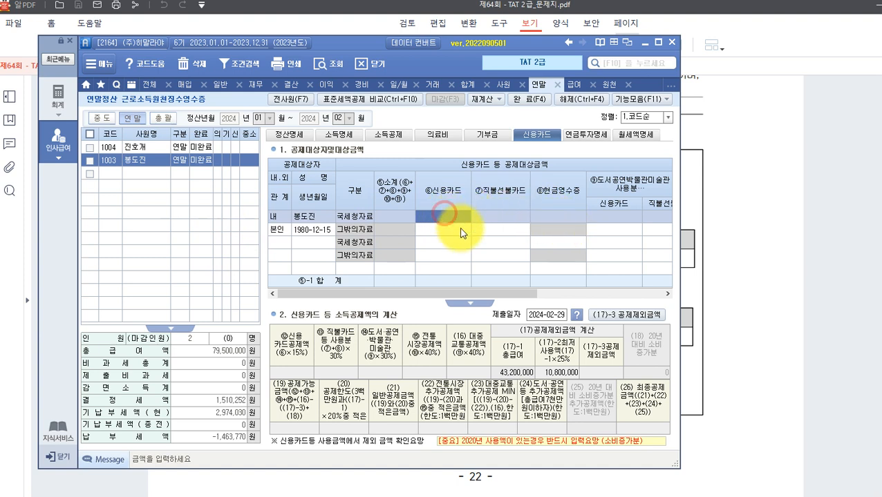
pyautogui.press('Return')
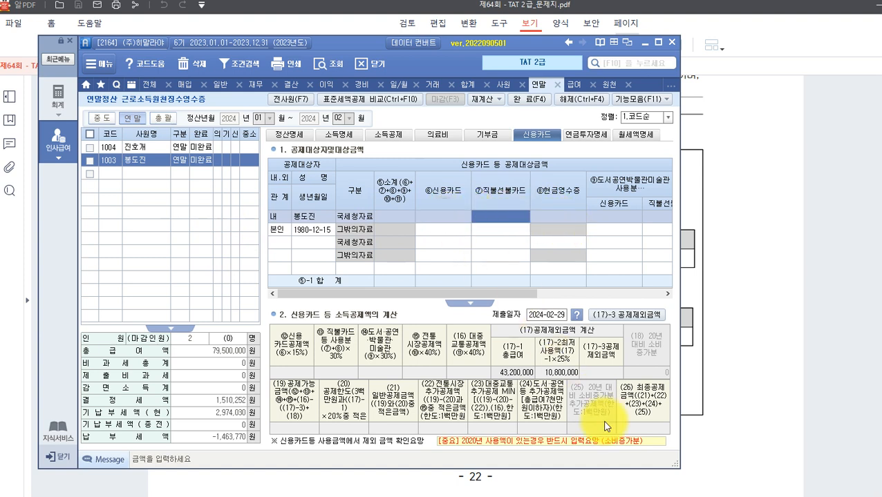
pyautogui.press('Return')
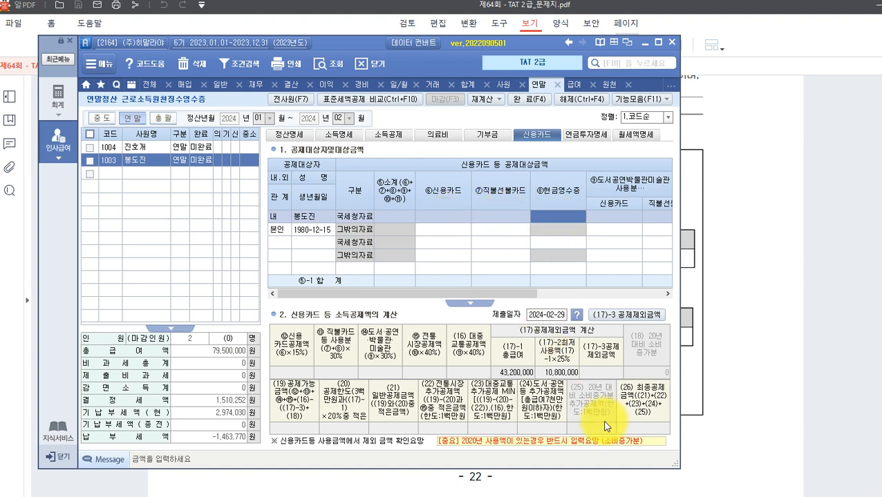
pyautogui.press('Return')
pyautogui.press('Return')
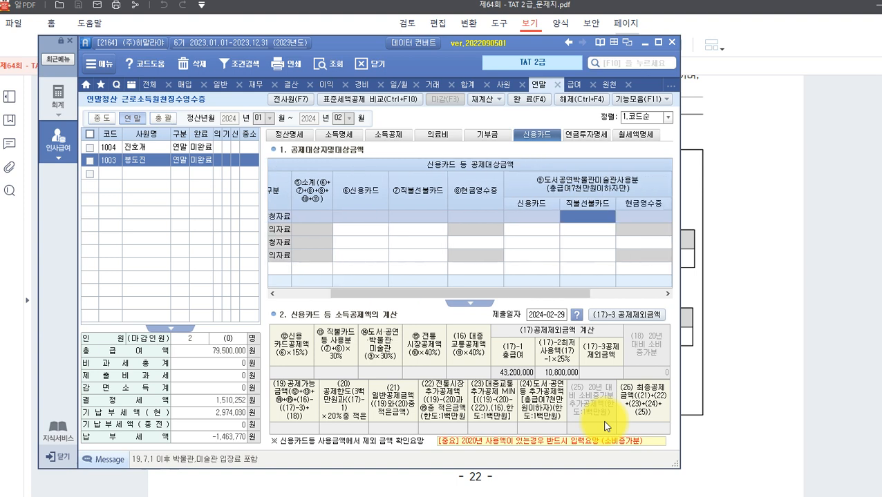
pyautogui.press('Return')
pyautogui.press('Return')
pyautogui.press('Return')
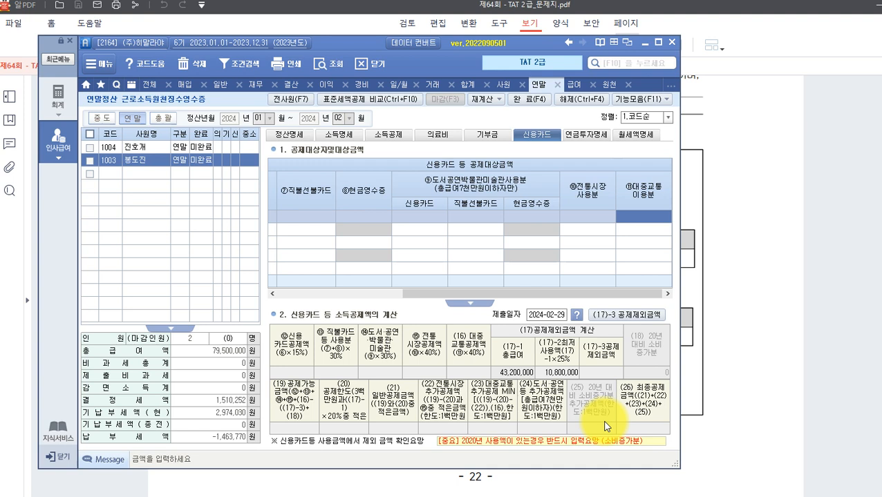
pyautogui.press('Left')
pyautogui.press('Left')
pyautogui.press('Left')
pyautogui.press('Left')
pyautogui.press('Left')
pyautogui.press('Left')
pyautogui.press('Left')
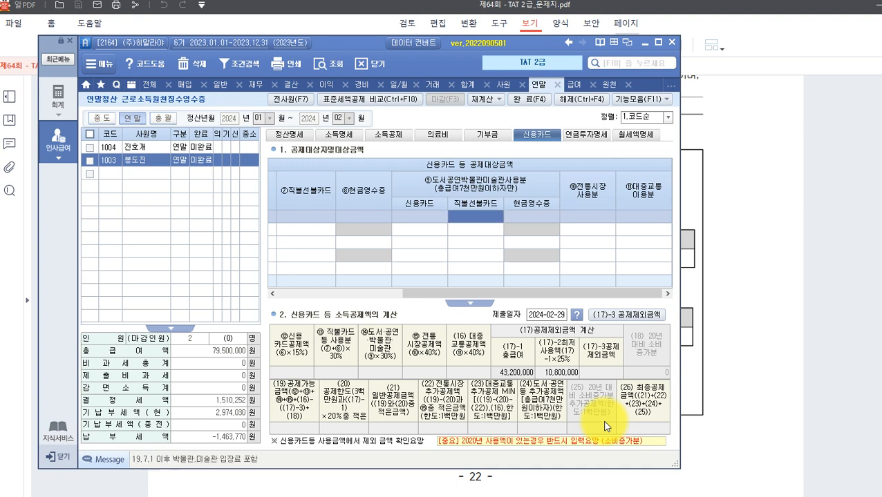
pyautogui.press('Left')
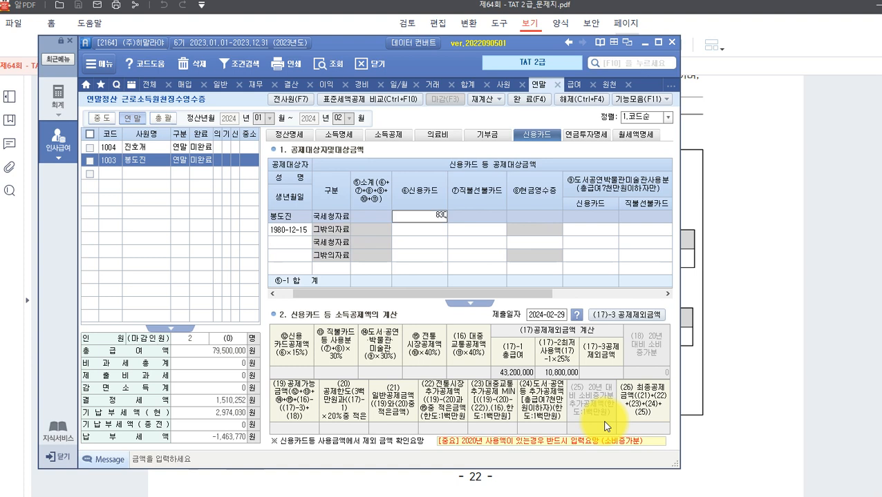
pyautogui.press('Return')
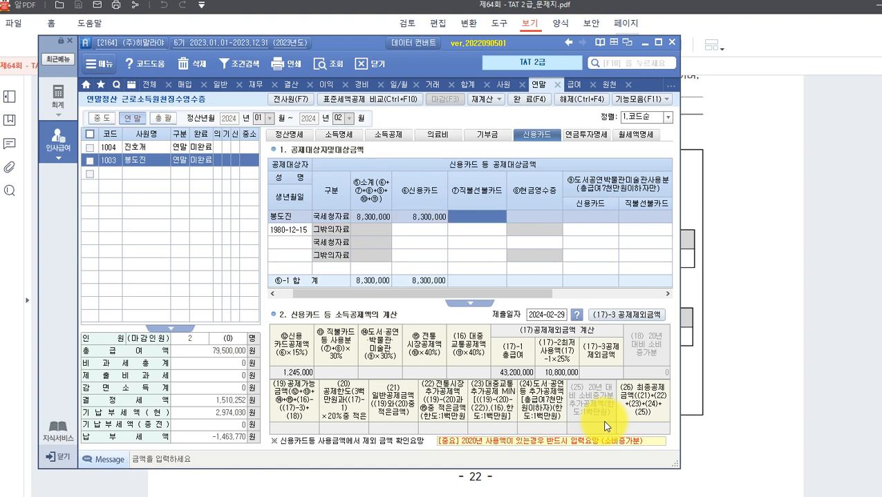
# Enter 1,700,000 as the employee's ⑩전통시장 spending.
pyautogui.press('Return')
pyautogui.press('Return')
pyautogui.press('Return')
pyautogui.press('Return')
pyautogui.press('Return')
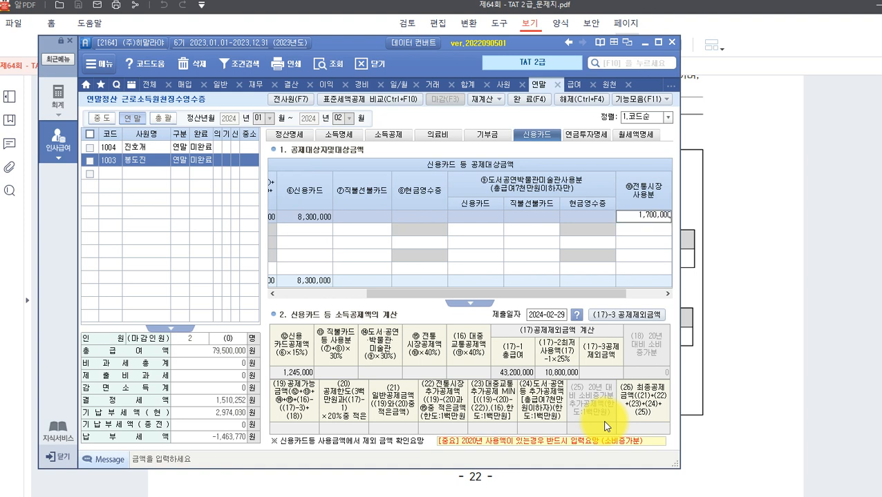
pyautogui.press('Return')
pyautogui.press('Left')
pyautogui.press('Left')
pyautogui.press('Left')
pyautogui.press('Left')
pyautogui.press('Left')
pyautogui.press('Left')
pyautogui.press('Left')
pyautogui.press('Left')
pyautogui.press('Left')
pyautogui.press('Left')
pyautogui.press('Left')
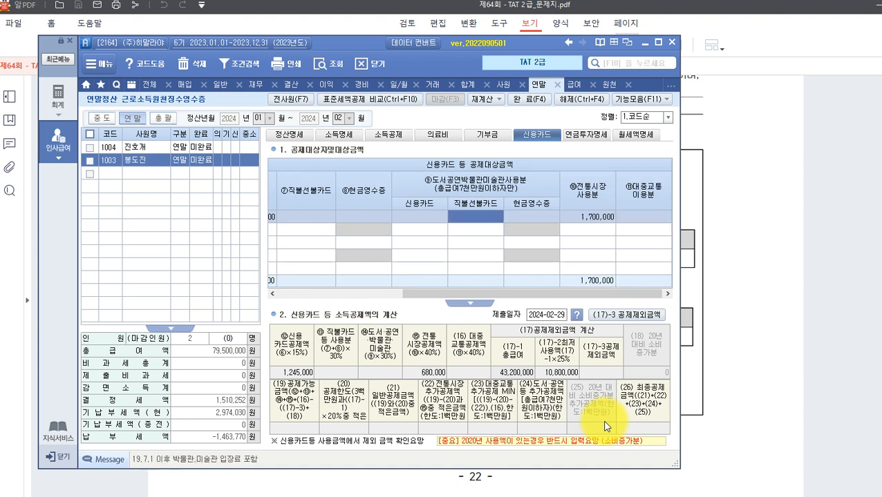
pyautogui.press('Right')
pyautogui.press('Right')
pyautogui.press('Right')
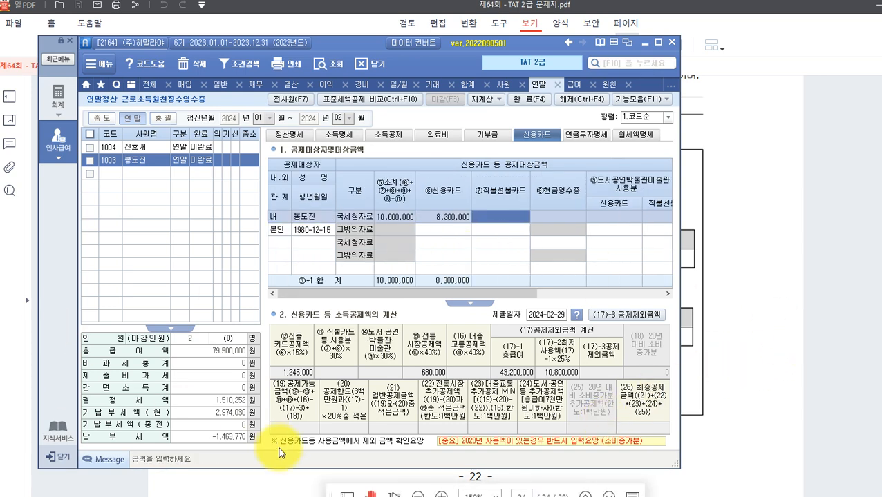
pyautogui.click(729, 309)
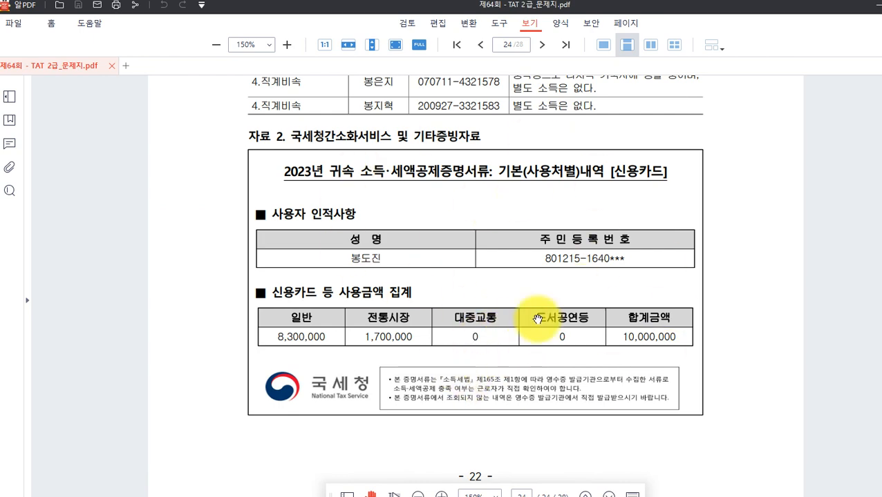
# Scroll to page 25's cash receipt statement (2,200,000 general, 400,000 market), then return to Smart A.
pyautogui.scroll(-6, 428, 339)
pyautogui.scroll(-4, 456, 323)
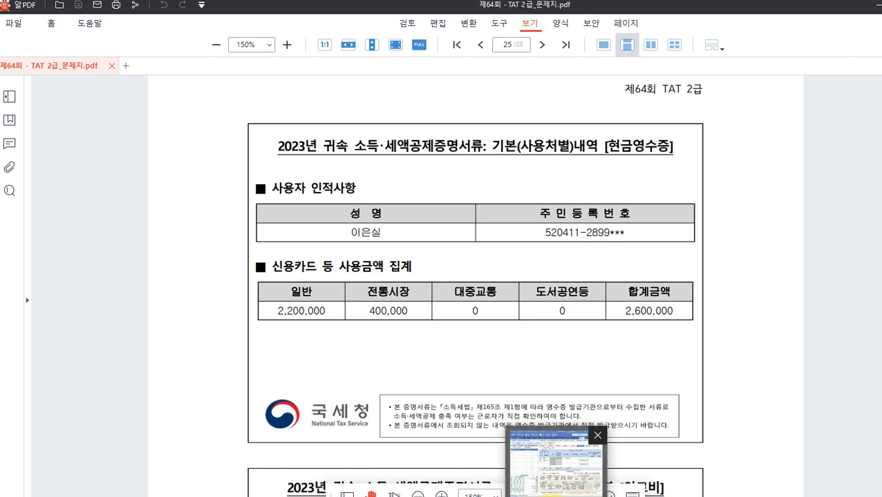
pyautogui.click(557, 488)
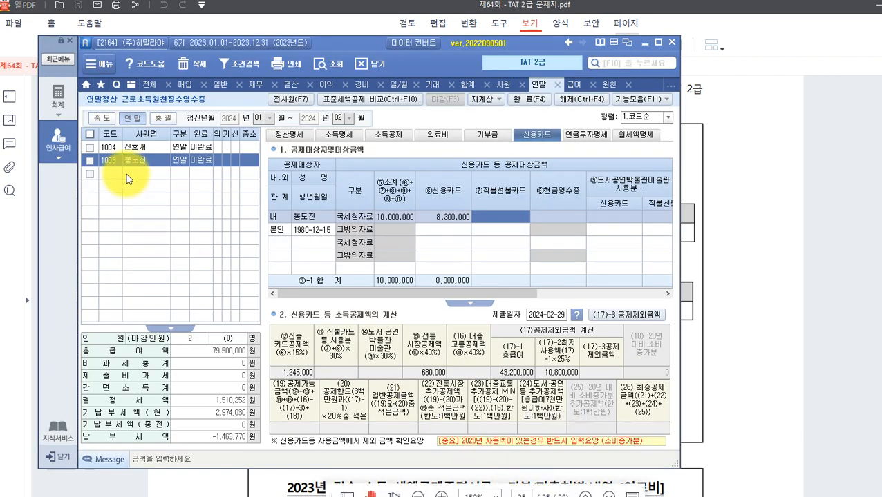
# Add a spending row for the parent via F2 and enter 2,200,000 under credit card.
pyautogui.click(309, 243)
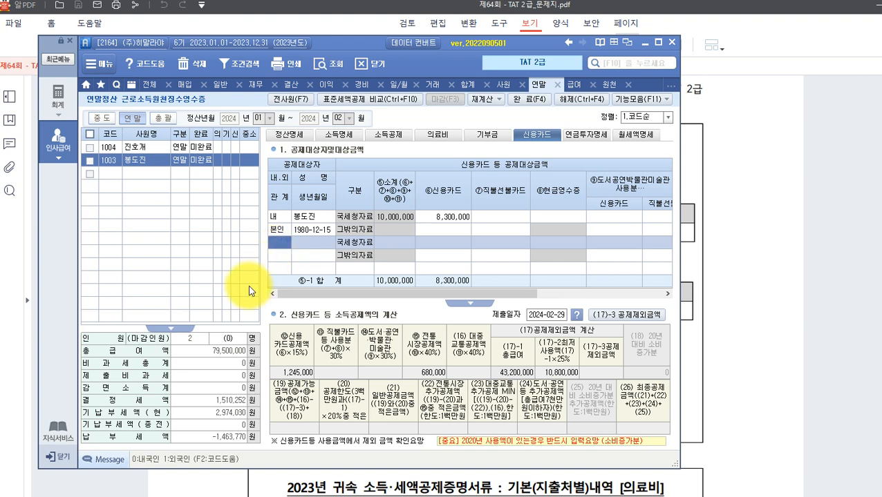
pyautogui.press('F2')
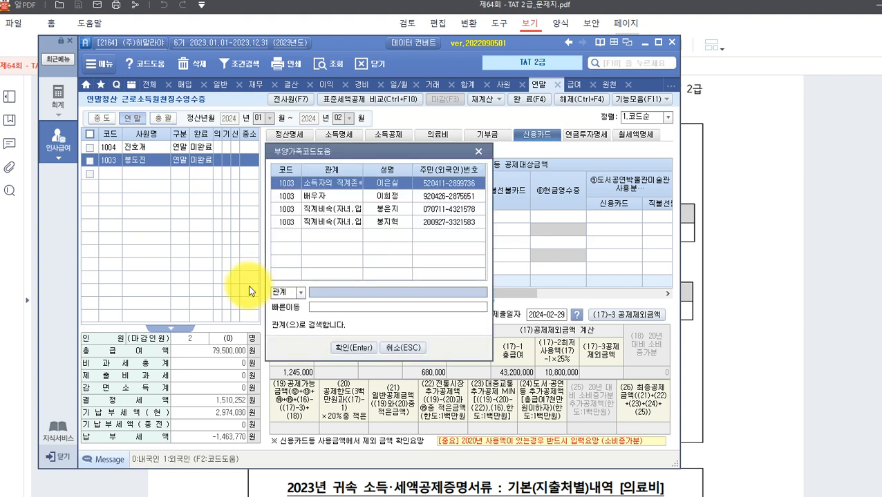
pyautogui.press('Return')
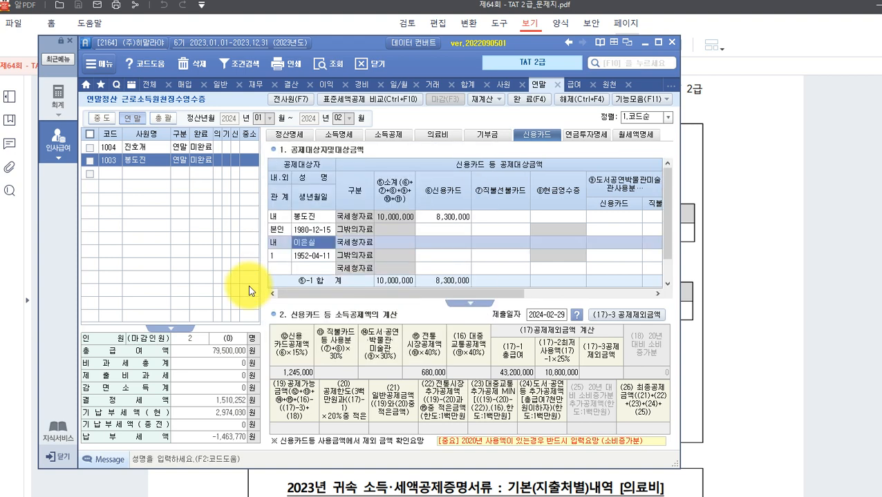
pyautogui.click(446, 242)
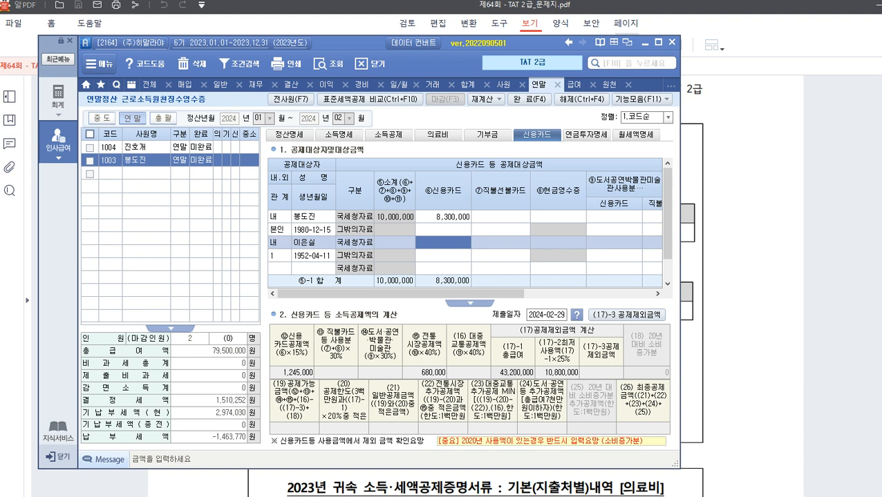
pyautogui.write('2,200,000')
pyautogui.press('Return')
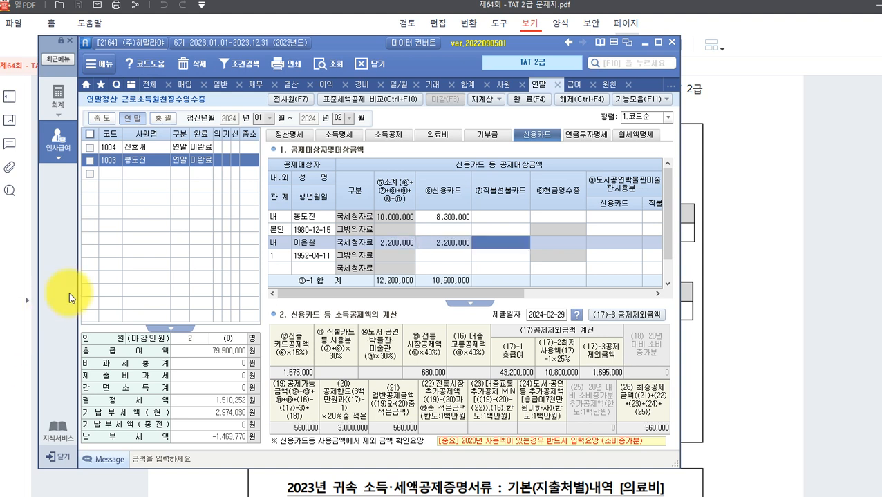
# Enter 400,000 as the parent's traditional market spending.
pyautogui.click(657, 295)
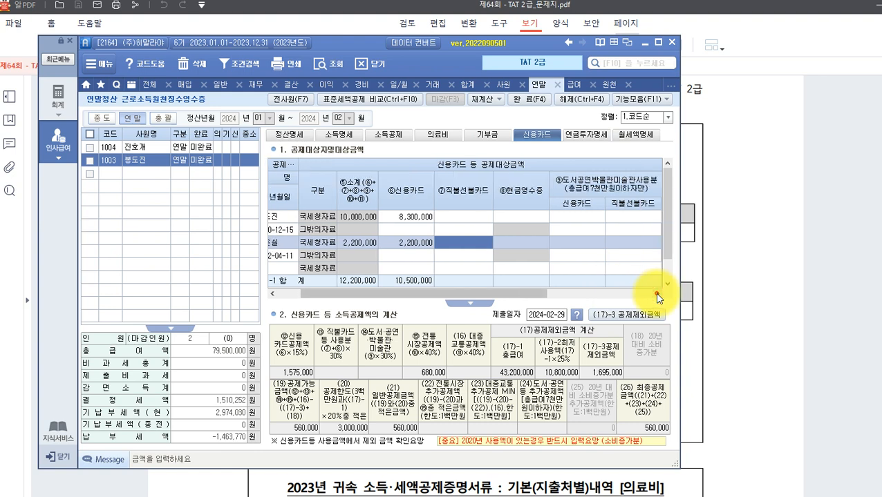
pyautogui.click(657, 295)
pyautogui.click(657, 294)
pyautogui.click(657, 295)
pyautogui.click(657, 294)
pyautogui.click(657, 295)
pyautogui.click(587, 243)
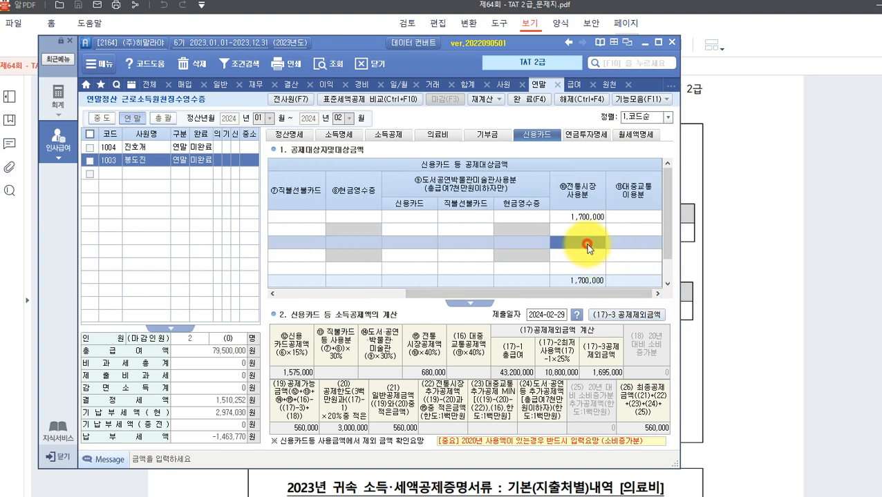
pyautogui.write('400,000')
pyautogui.press('Return')
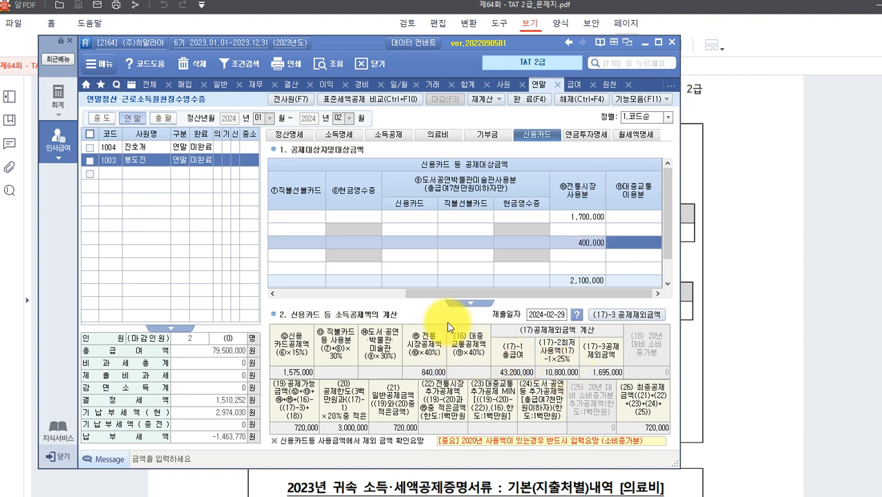
pyautogui.moveTo(435, 296); pyautogui.dragTo(305, 307)
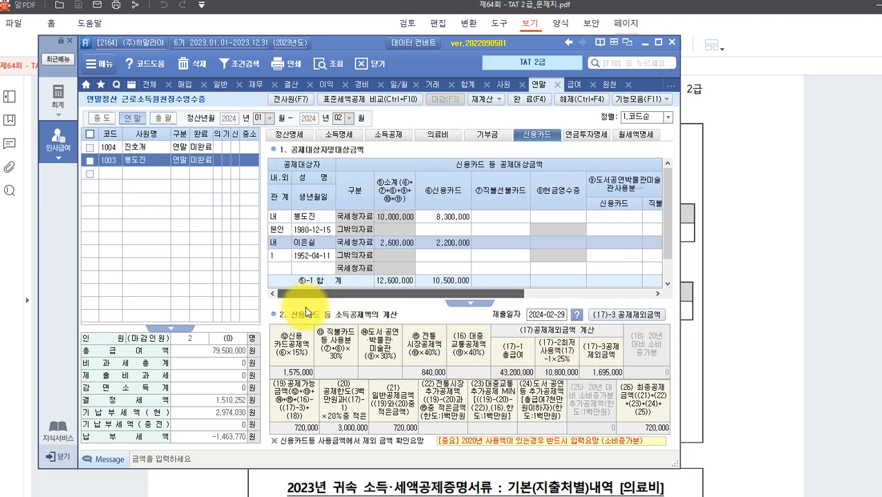
pyautogui.click(744, 272)
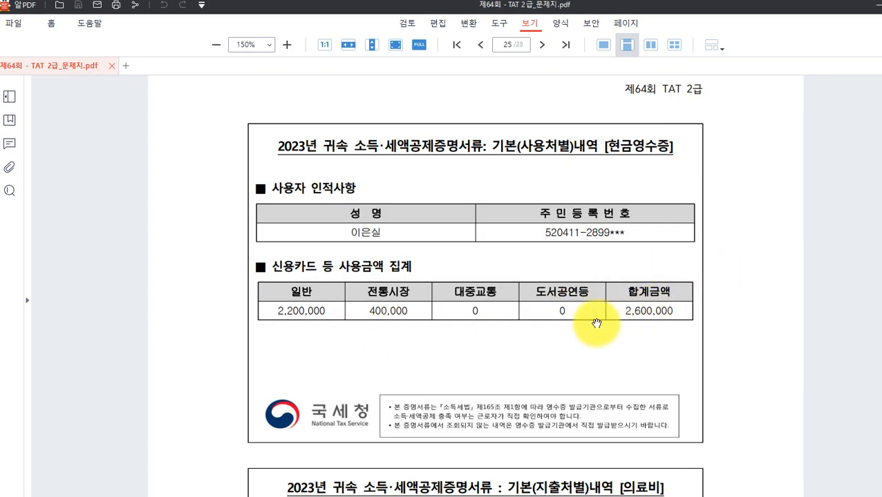
# Recheck page 25's cash receipt figures, then select the parent's 2,200,000 credit card cell in Smart A.
pyautogui.scroll(-3, 518, 200)
pyautogui.scroll(2, 519, 217)
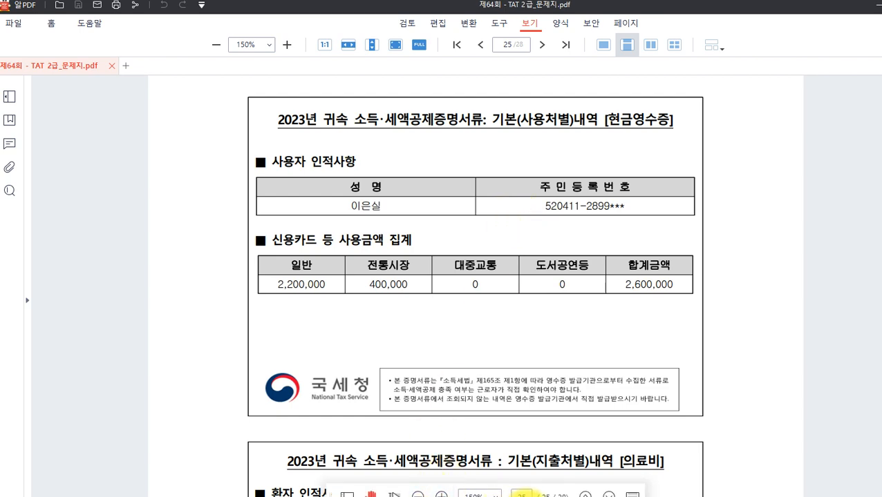
pyautogui.click(545, 496)
pyautogui.click(436, 242)
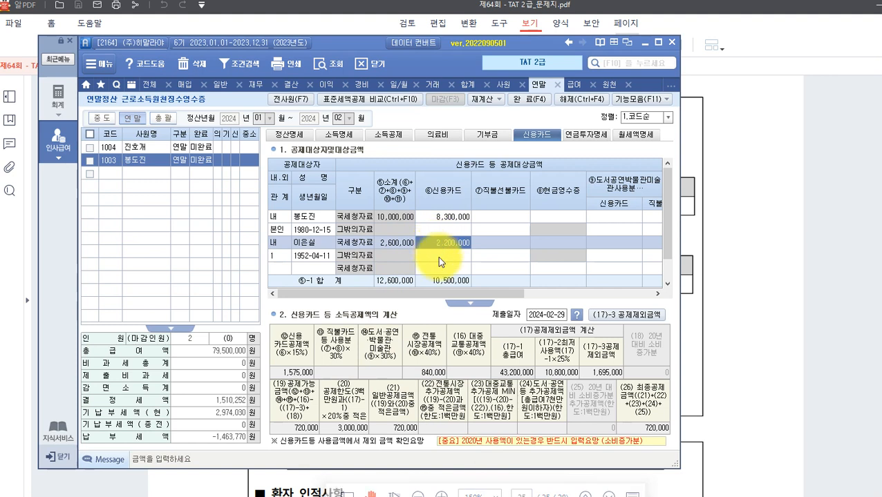
# Move the parent's 2,200,000 from the credit card column to the cash receipt column.
pyautogui.press('Delete')
pyautogui.press('Return')
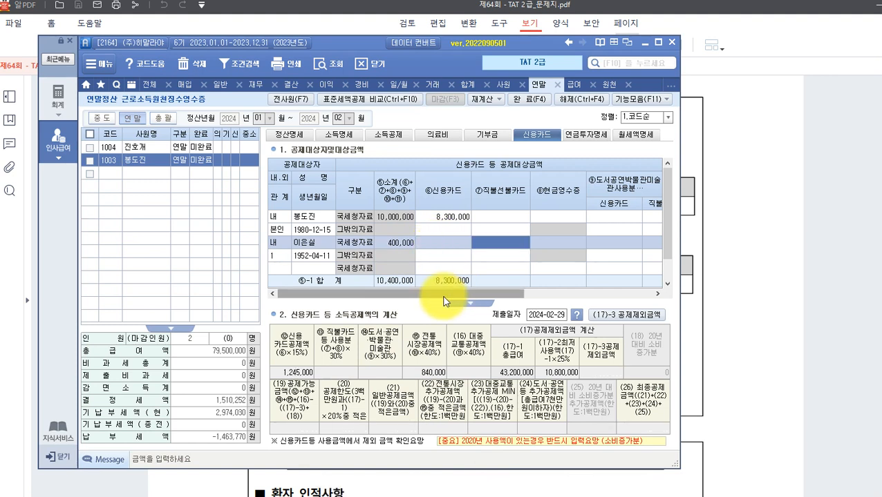
pyautogui.press('Return')
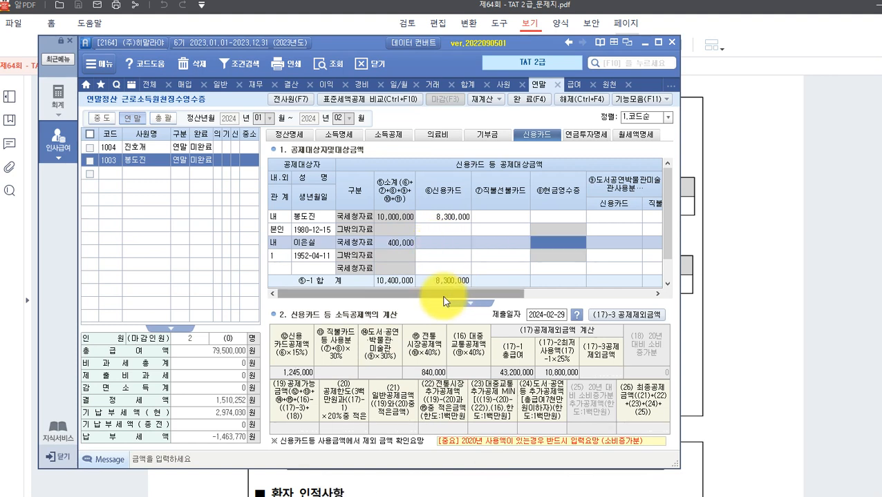
pyautogui.write('2,2')
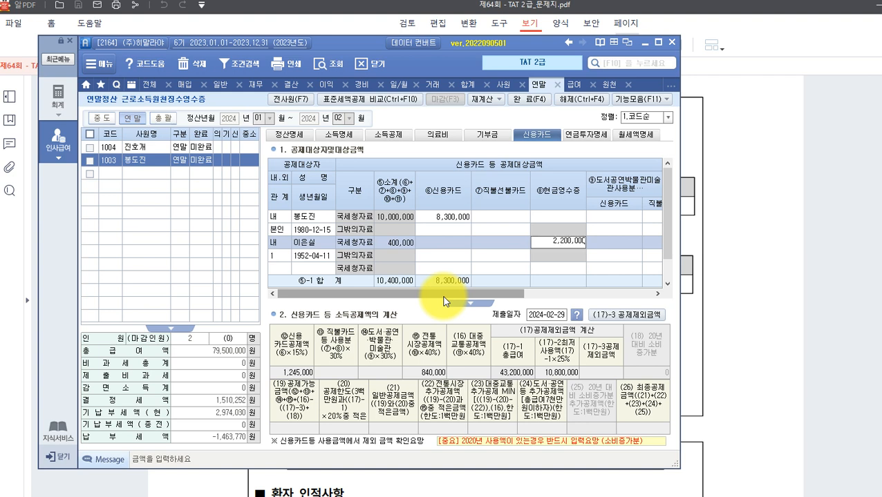
pyautogui.write('00,000')
pyautogui.press('Return')
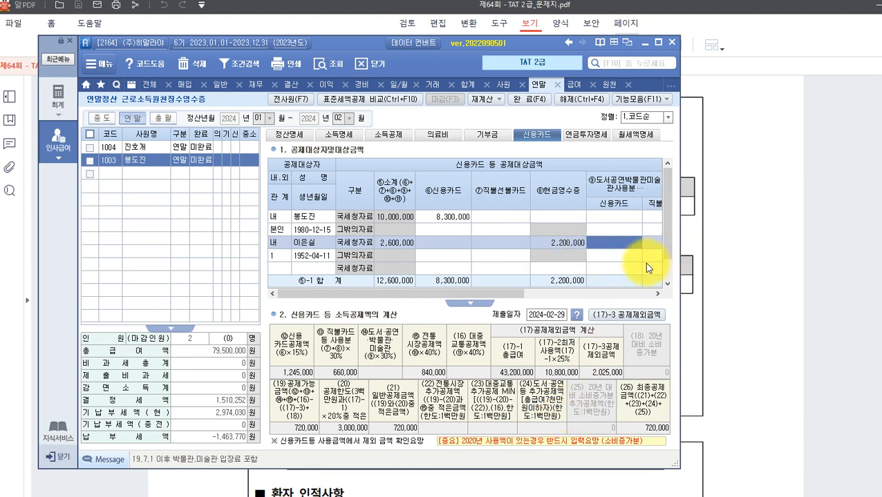
pyautogui.press('Return')
pyautogui.press('Return')
pyautogui.press('Return')
pyautogui.press('Return')
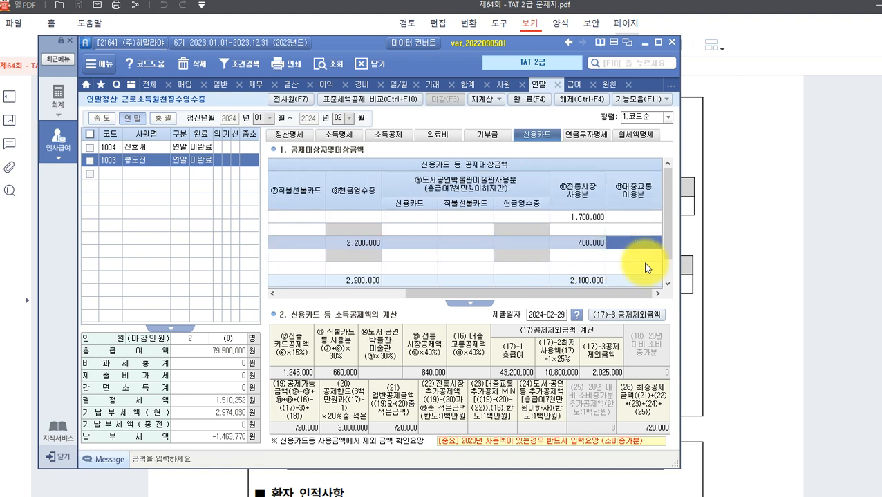
pyautogui.press('Return')
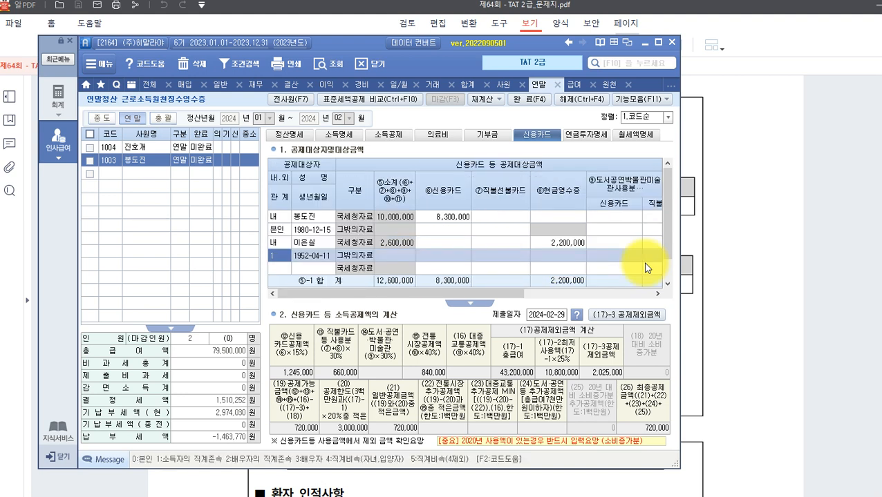
pyautogui.press('Left')
pyautogui.press('Return')
pyautogui.press('Return')
pyautogui.press('Return')
pyautogui.press('Left')
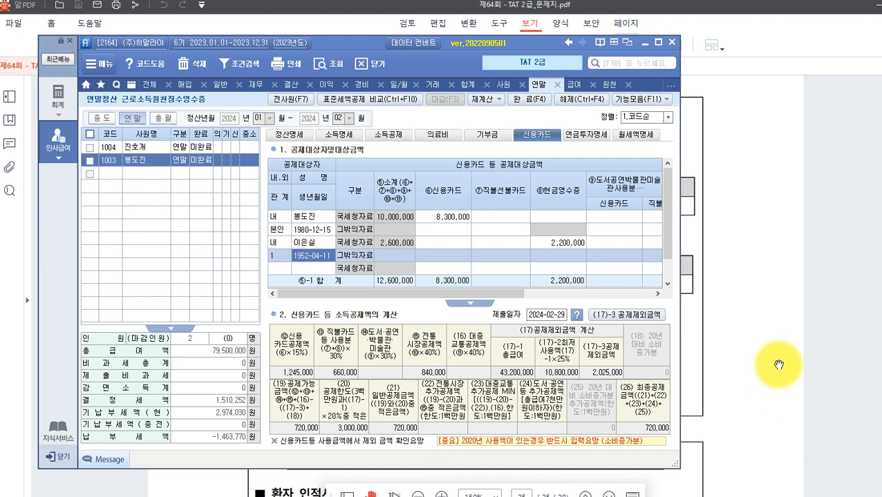
pyautogui.click(730, 365)
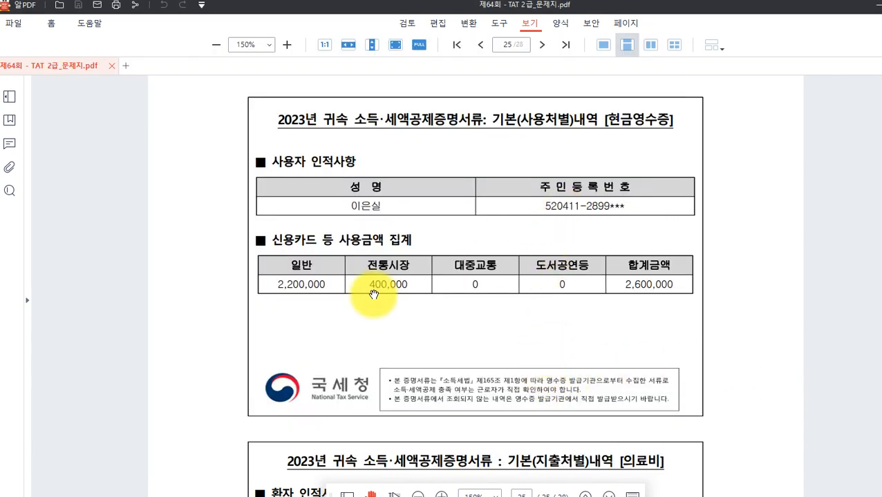
# Review page 25's 2,100,000 medical-expense statement in the PDF, then go to Smart A's 의료비 page.
pyautogui.scroll(-4, 375, 296)
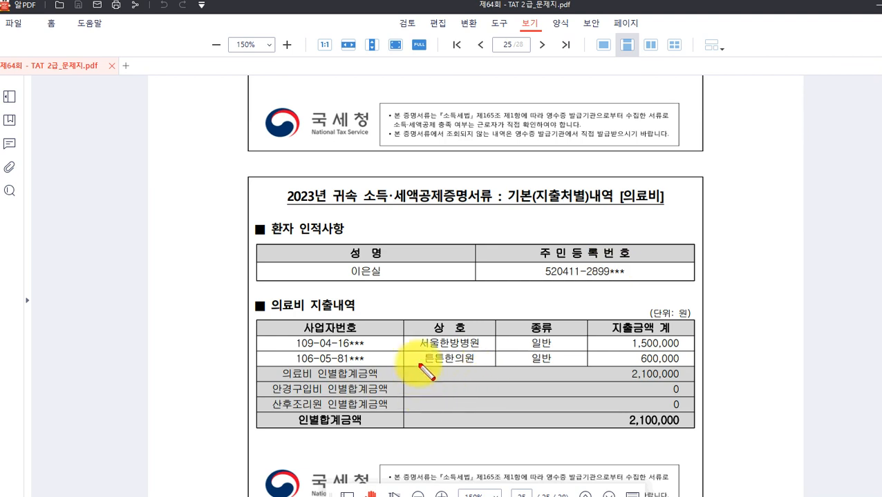
pyautogui.moveTo(418, 359)
pyautogui.mouseDown()
pyautogui.moveTo(651, 377)
pyautogui.moveTo(685, 361)
pyautogui.mouseUp()
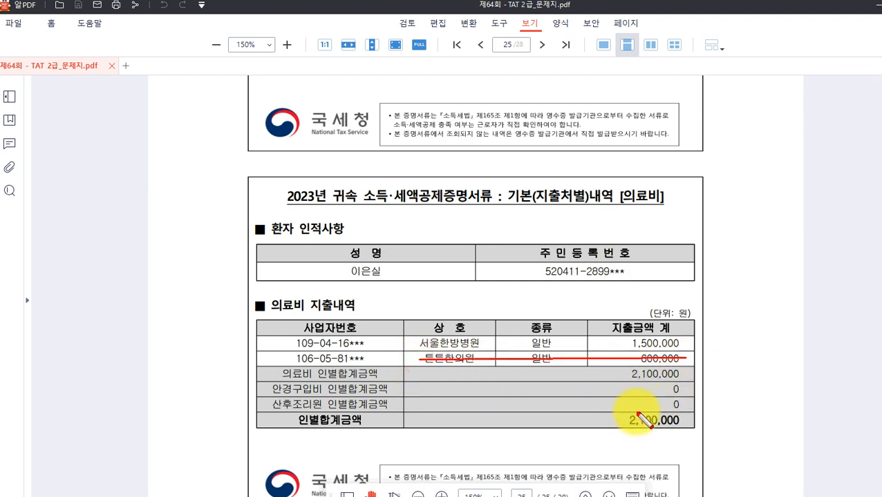
pyautogui.press('Escape')
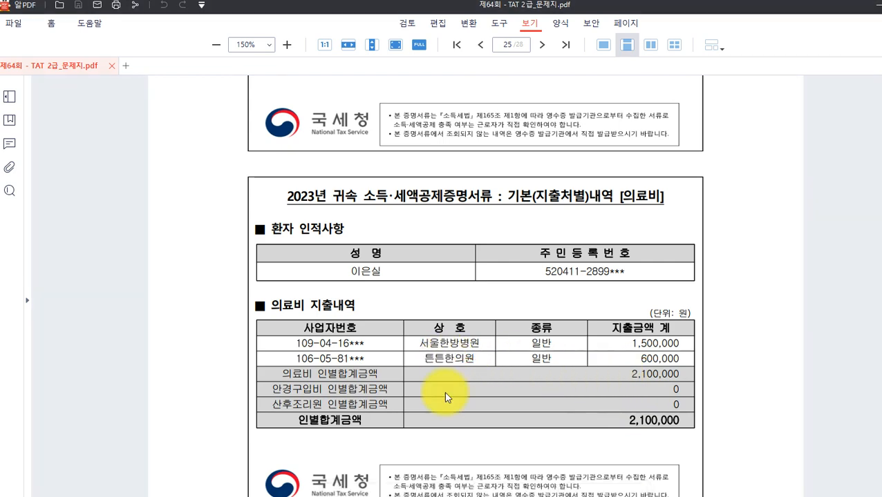
pyautogui.click(558, 496)
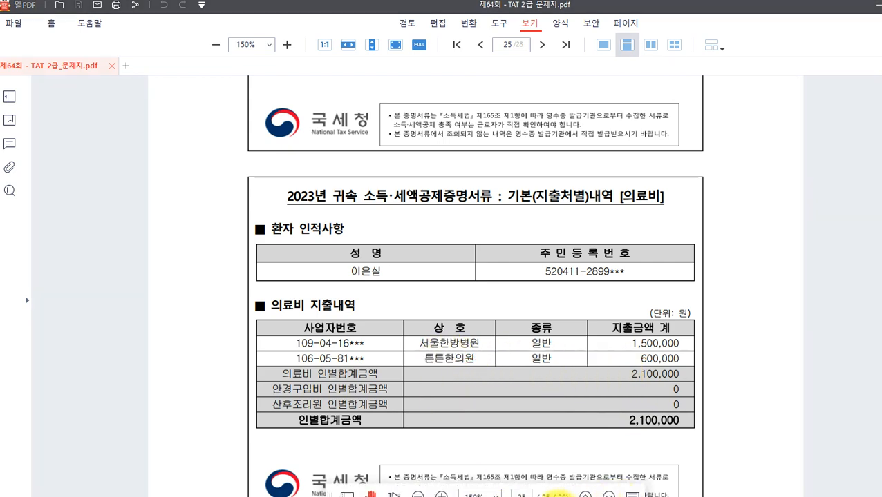
pyautogui.click(437, 135)
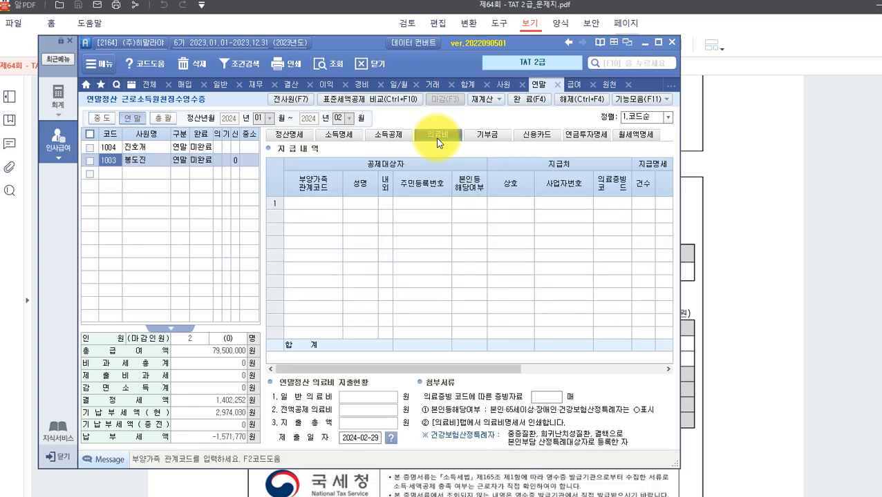
# Start 의료비 row 1 with the taxpayer's parent (직계존속) as patient at 서울한방병원.
pyautogui.click(315, 207)
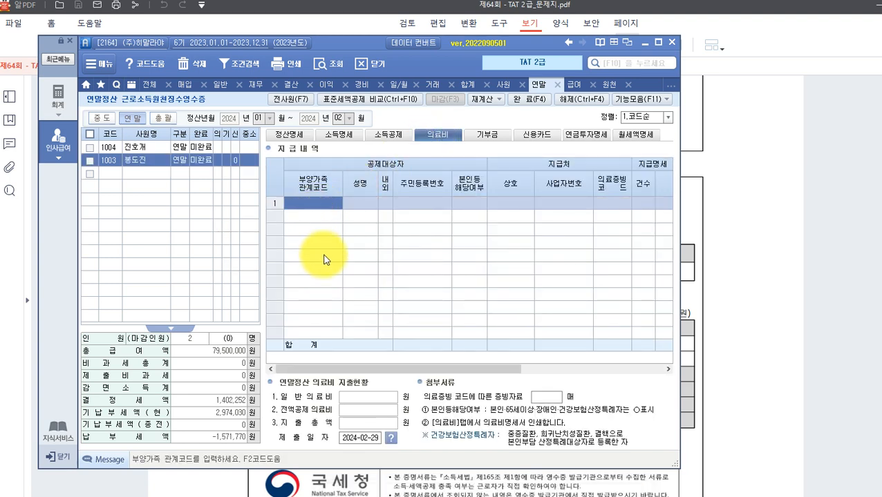
pyautogui.press('F2')
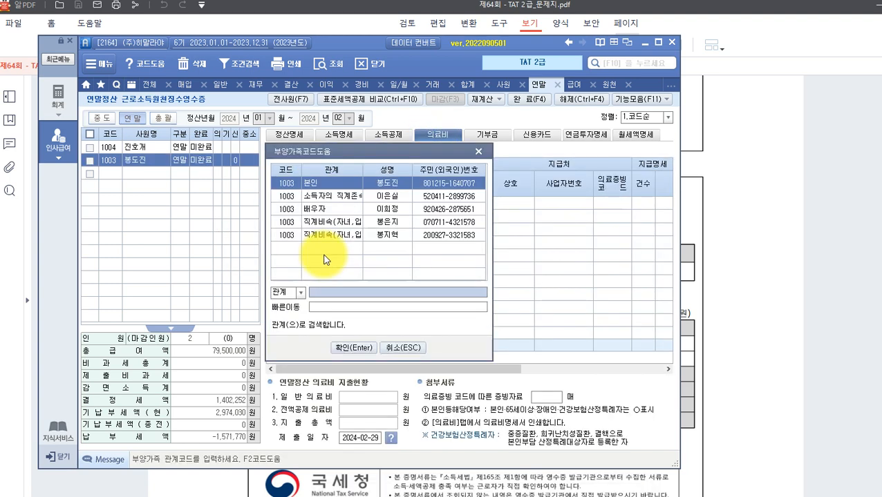
pyautogui.click(356, 196)
pyautogui.click(353, 347)
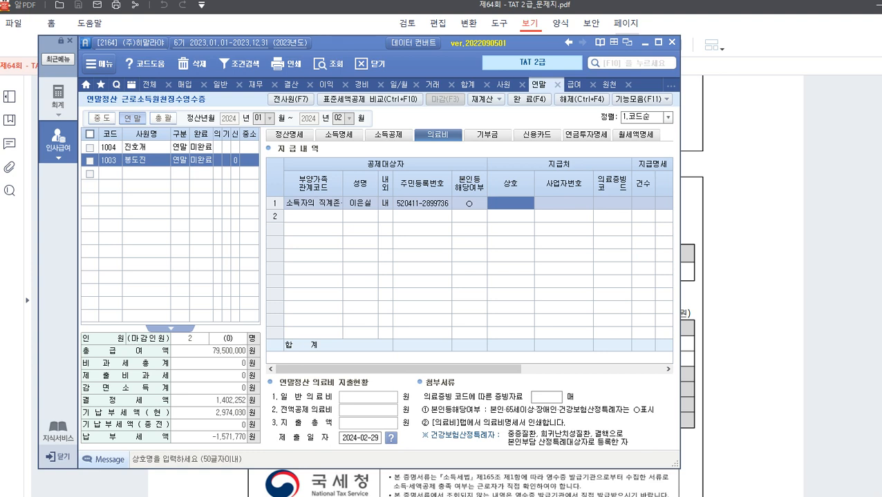
pyautogui.write('서울')
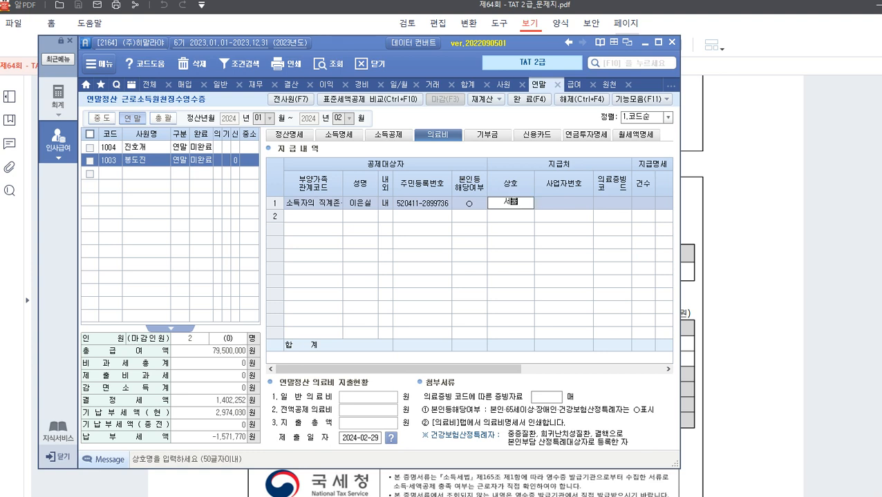
pyautogui.write('한방병원')
pyautogui.press('Return')
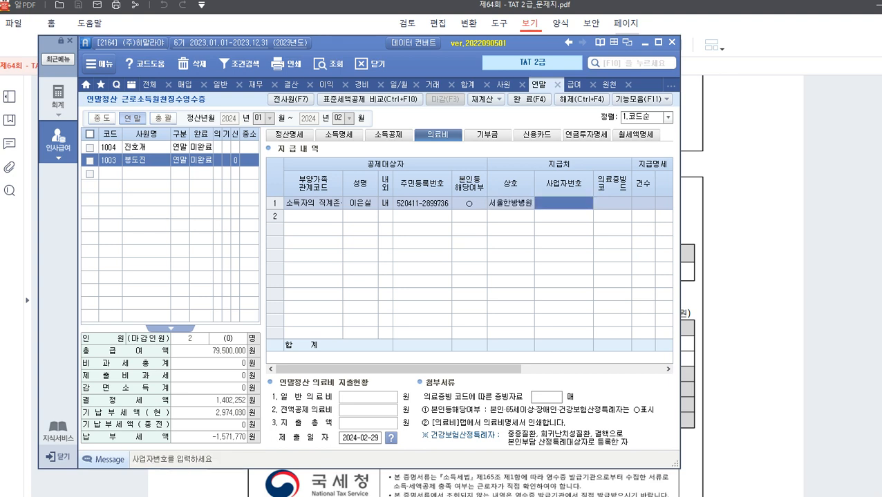
pyautogui.press('Return')
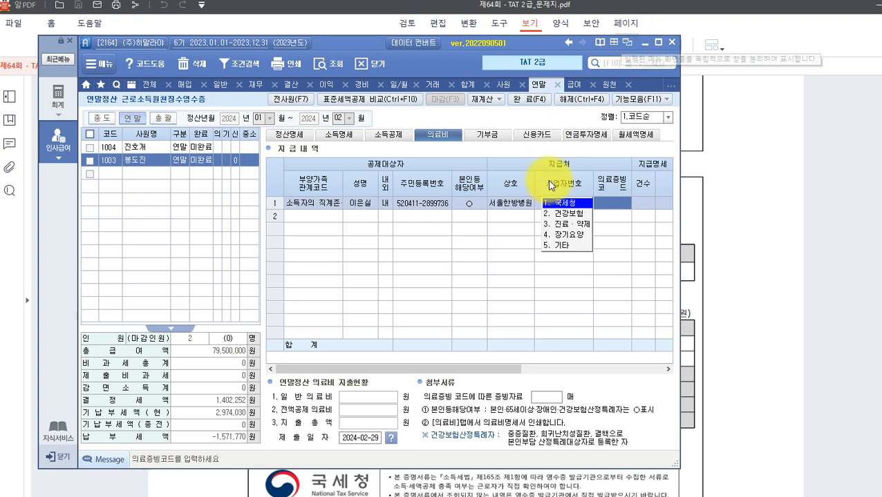
# Record 국세청 evidence, 1 case and 1,500,000 paid, leaving reimbursement and fertility fields at defaults.
pyautogui.click(571, 203)
pyautogui.write('1')
pyautogui.press('Return')
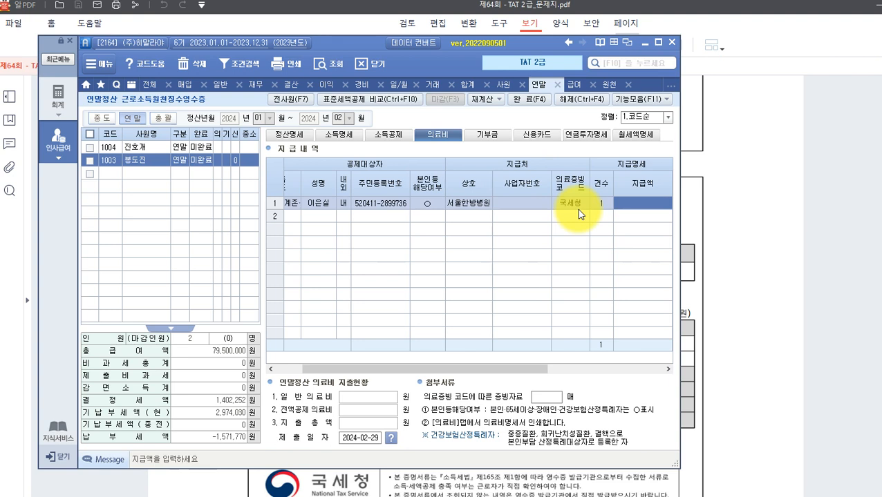
pyautogui.write('1500000')
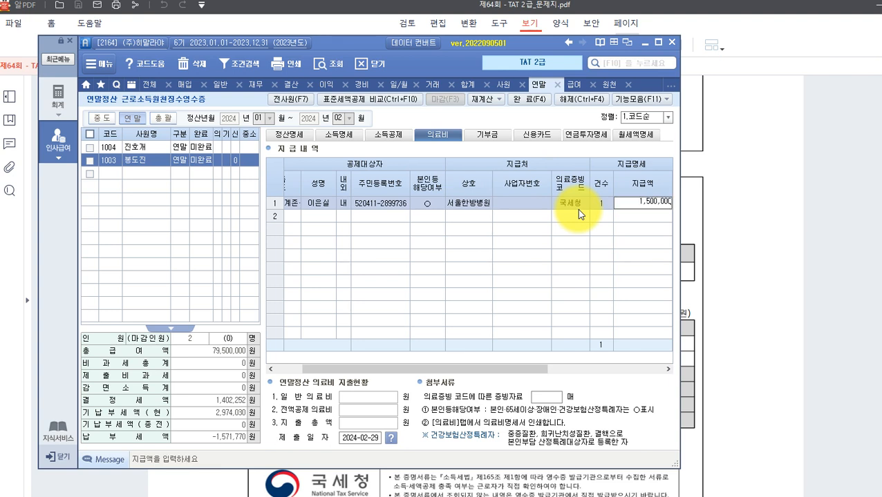
pyautogui.press('Return')
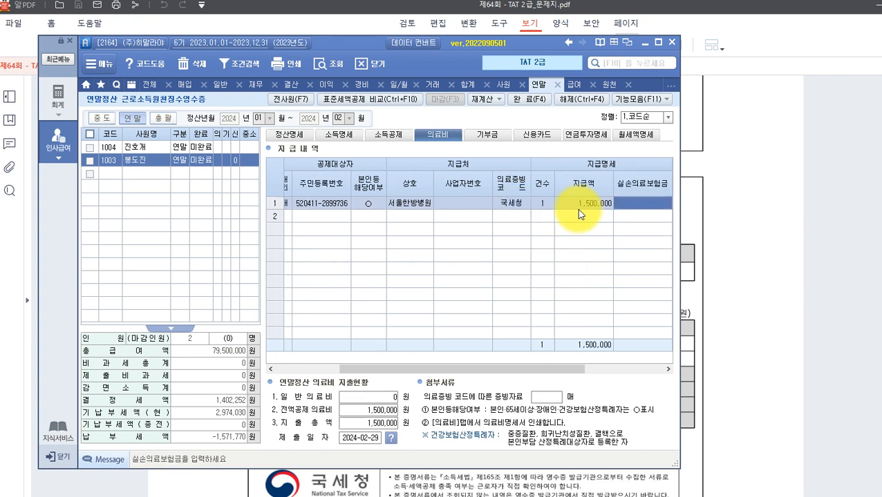
pyautogui.press('Return')
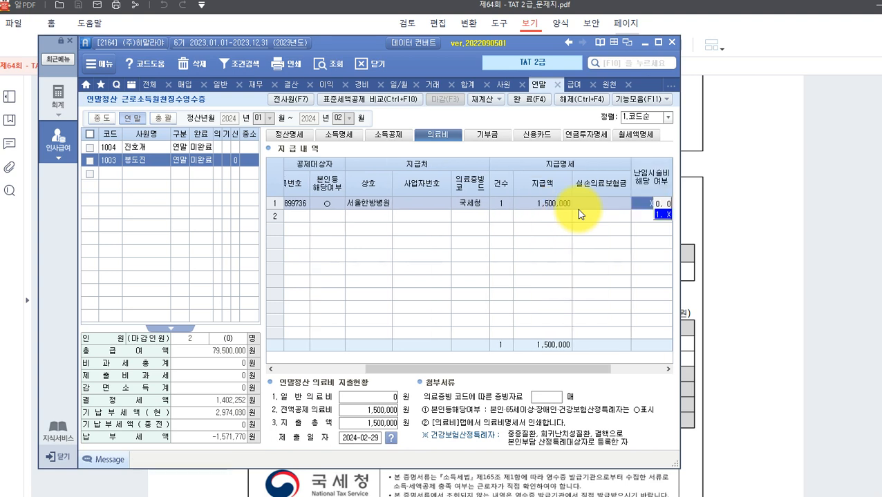
pyautogui.press('Return')
pyautogui.press('Return')
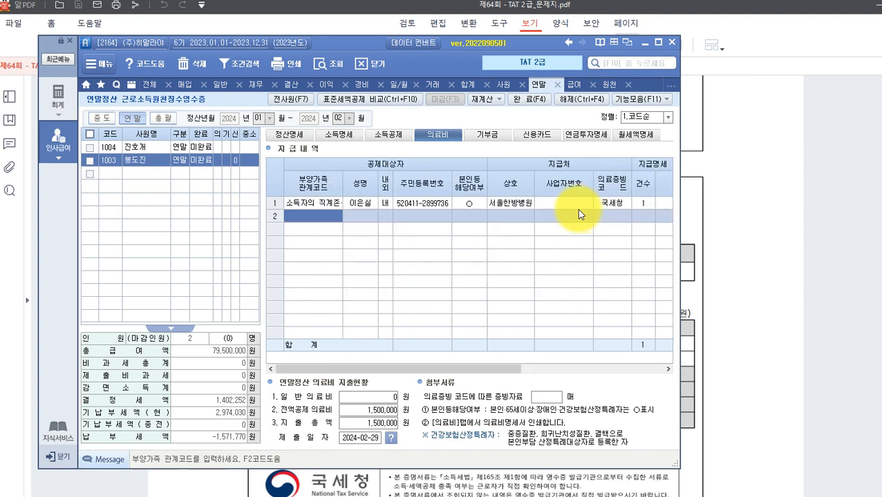
# Mark the 1,500,000 hospital line as entered and review page 26's 1,200,000 insurance premium statement.
pyautogui.click(731, 333)
pyautogui.scroll(-1, 463, 295)
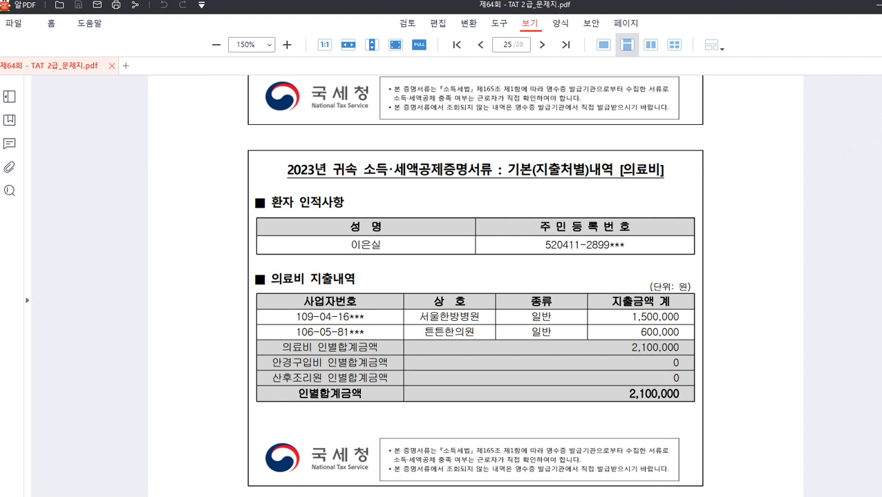
pyautogui.moveTo(259, 309)
pyautogui.mouseDown()
pyautogui.moveTo(680, 316)
pyautogui.moveTo(689, 324)
pyautogui.mouseUp()
pyautogui.press('Escape')
pyautogui.scroll(-8, 399, 344)
pyautogui.scroll(-3, 399, 347)
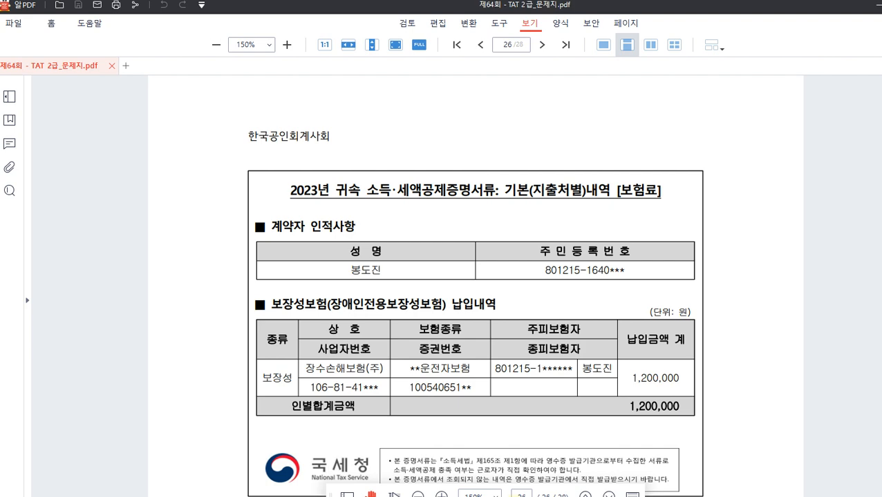
pyautogui.hotkey('alt', 'Tab')
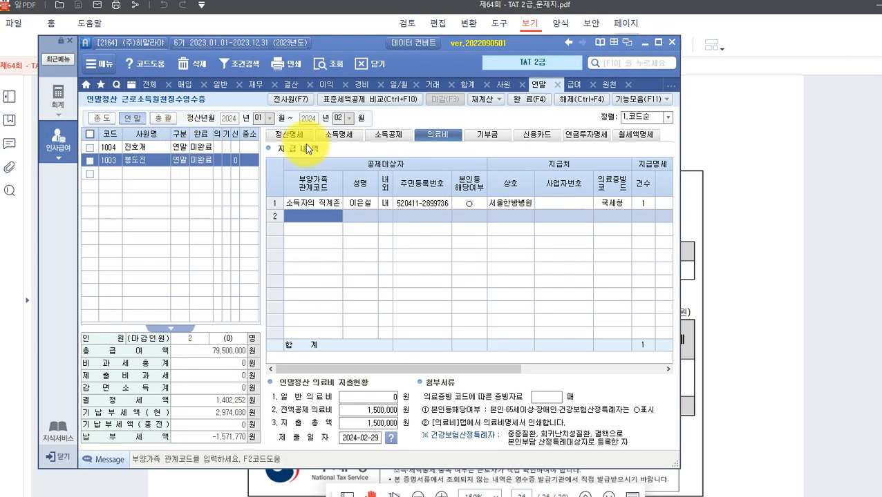
# On 소득공제, enter the employee's own 보장성 insurance premium of 1,200,000 under 국세청.
pyautogui.click(385, 135)
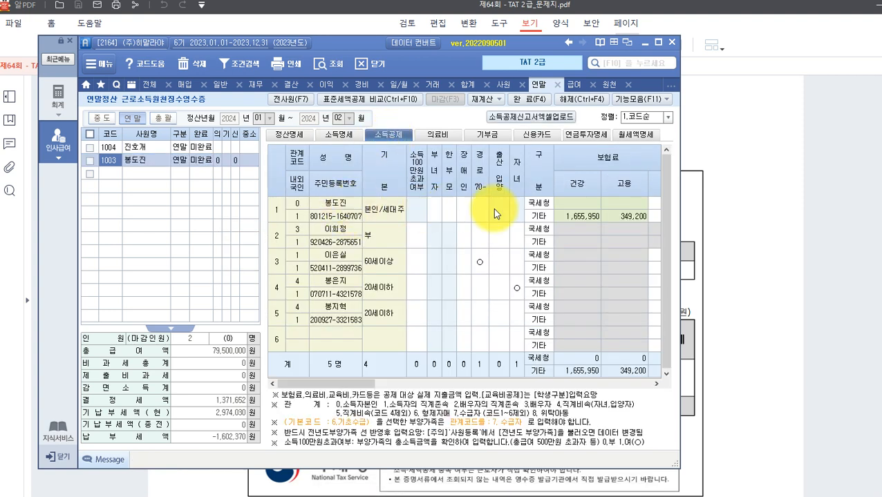
pyautogui.click(589, 205)
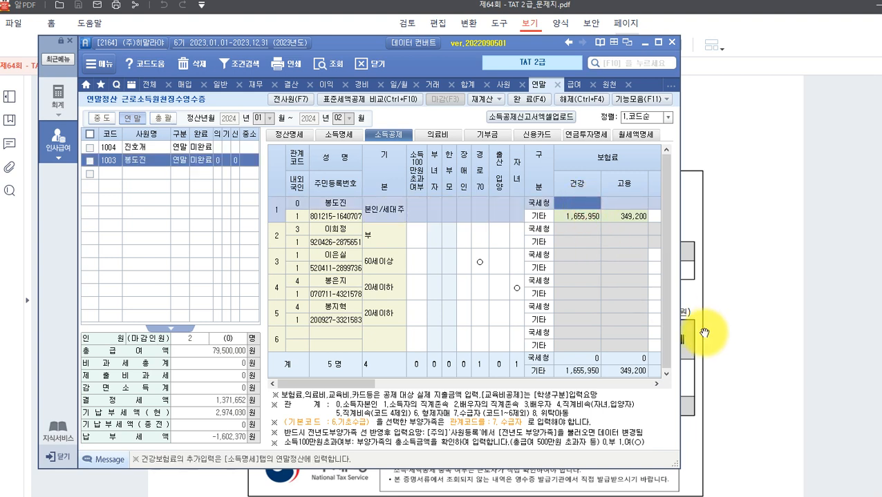
pyautogui.press('Return')
pyautogui.press('Return')
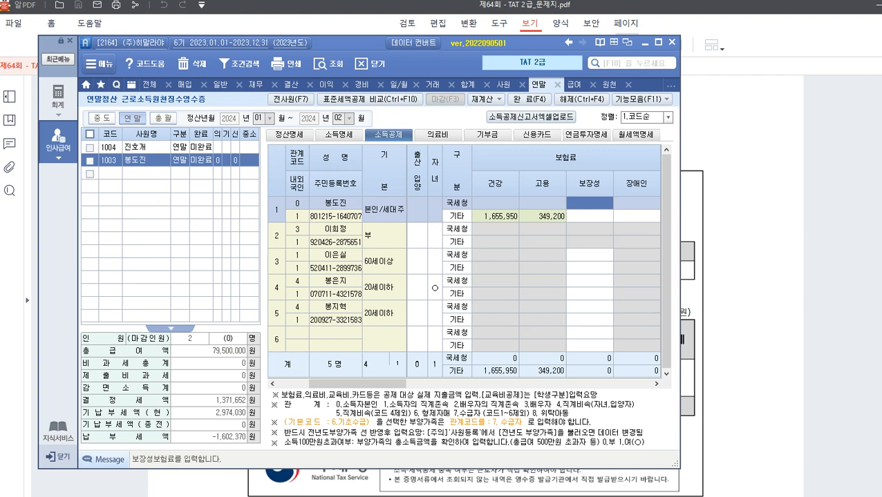
pyautogui.write('12')
pyautogui.press('Return')
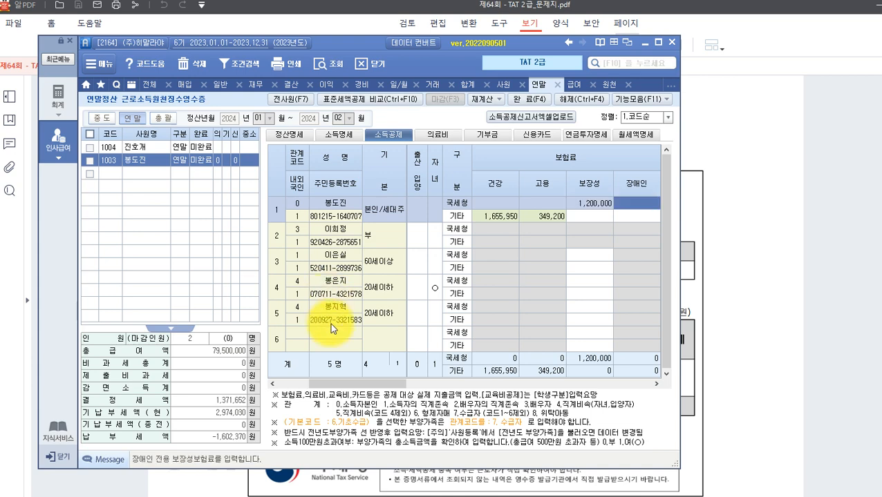
pyautogui.click(730, 317)
# Read the employee's 교육비 statement in the PDF showing 2,500,000 of graduate tuition.
pyautogui.scroll(-1, 712, 313)
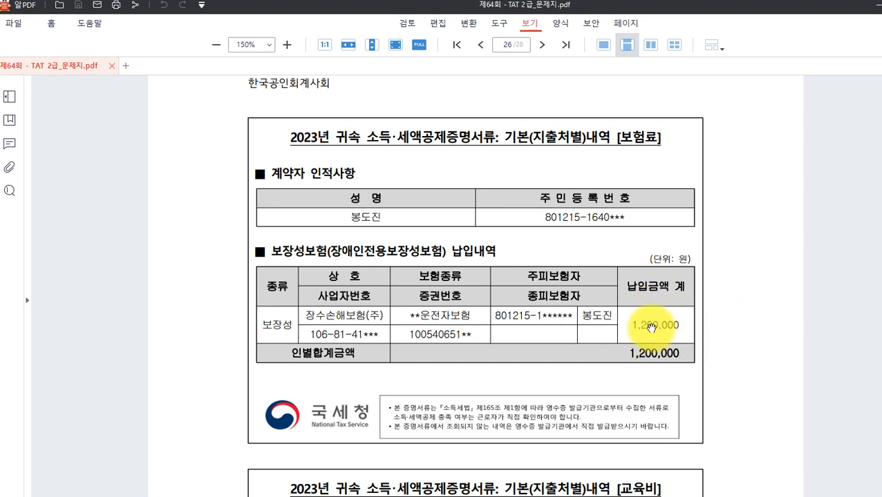
pyautogui.scroll(-4, 653, 329)
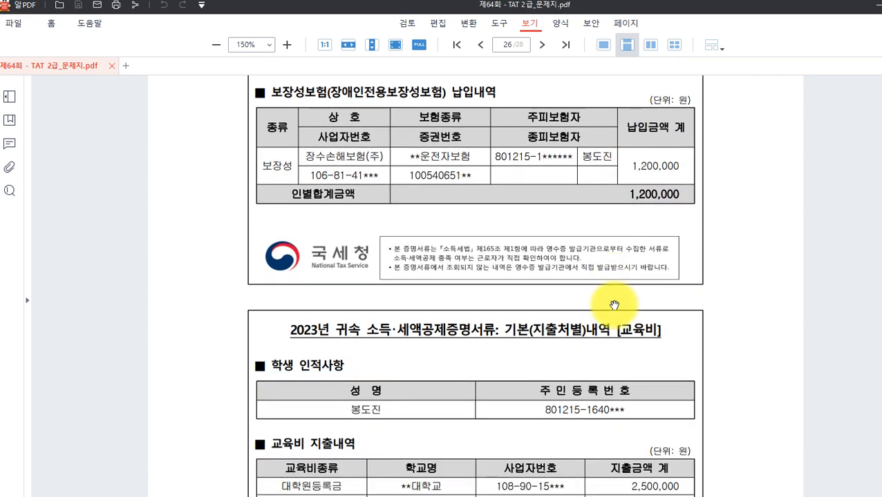
pyautogui.scroll(-1, 615, 306)
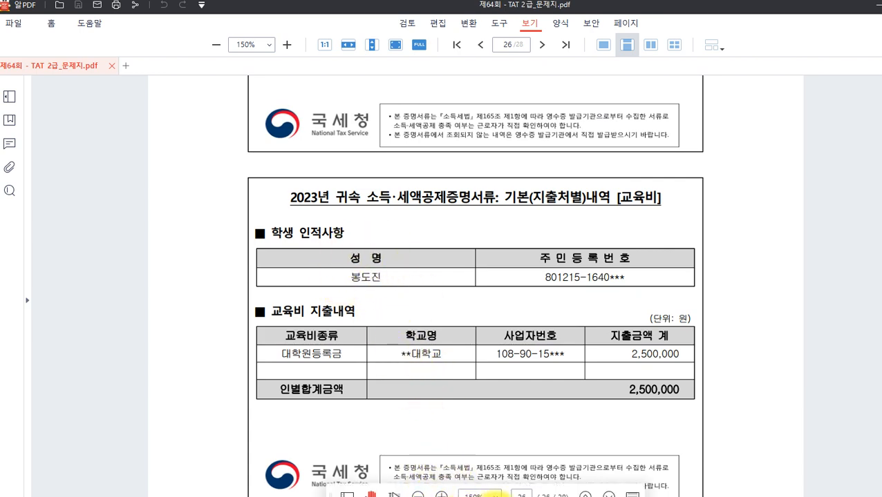
pyautogui.click(523, 496)
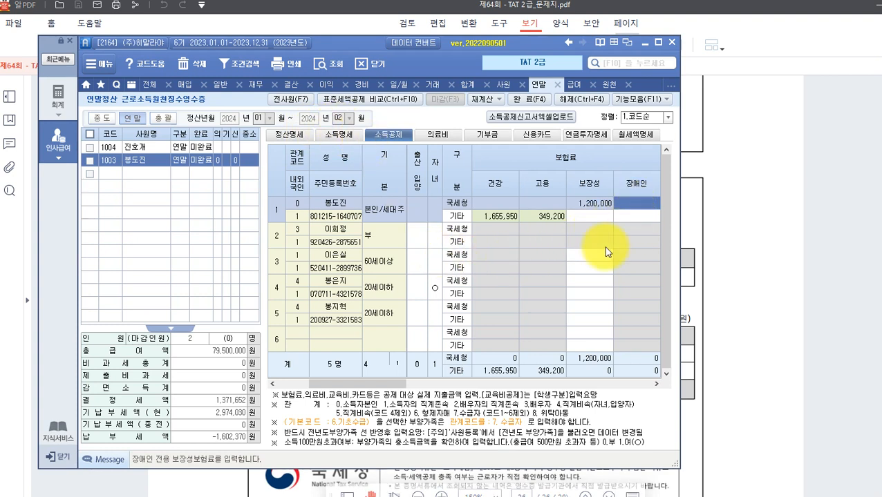
# Enter 2,500,000 as the employee's own general education expense (교육비 일반).
pyautogui.press('Return')
pyautogui.press('Return')
pyautogui.press('Return')
pyautogui.press('Return')
pyautogui.press('Return')
pyautogui.press('Return')
pyautogui.press('Return')
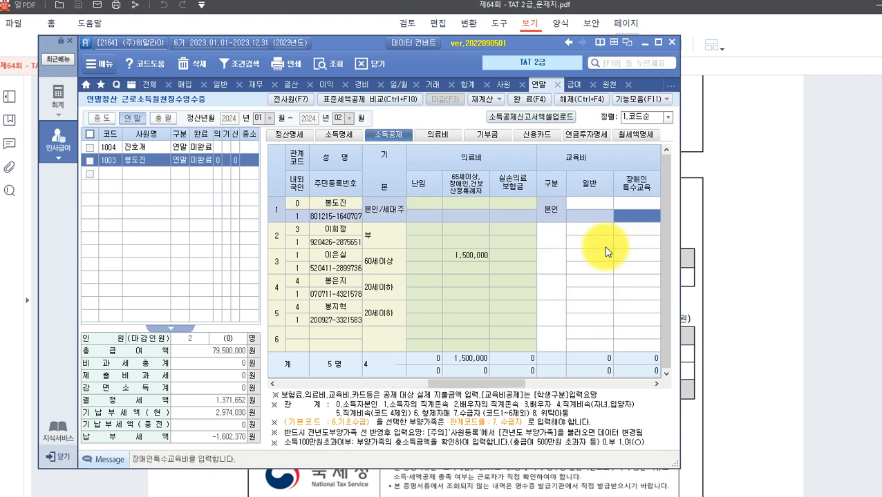
pyautogui.press('Up')
pyautogui.press('Left')
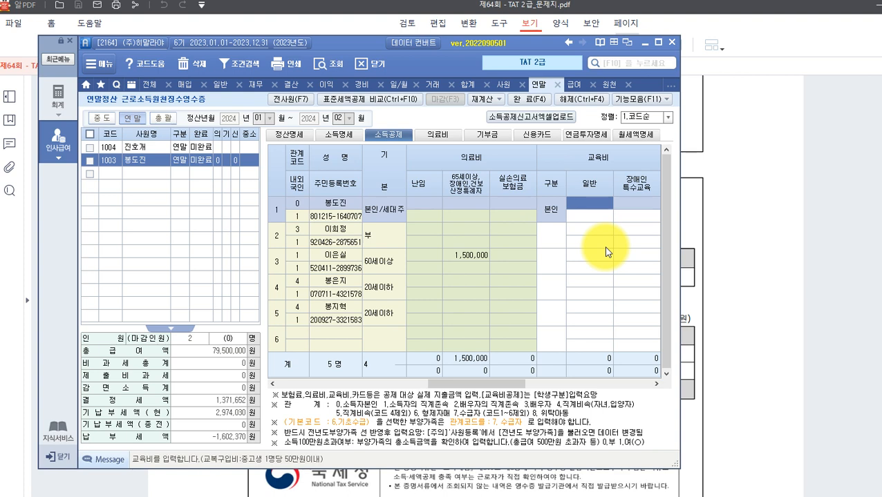
pyautogui.press('Return')
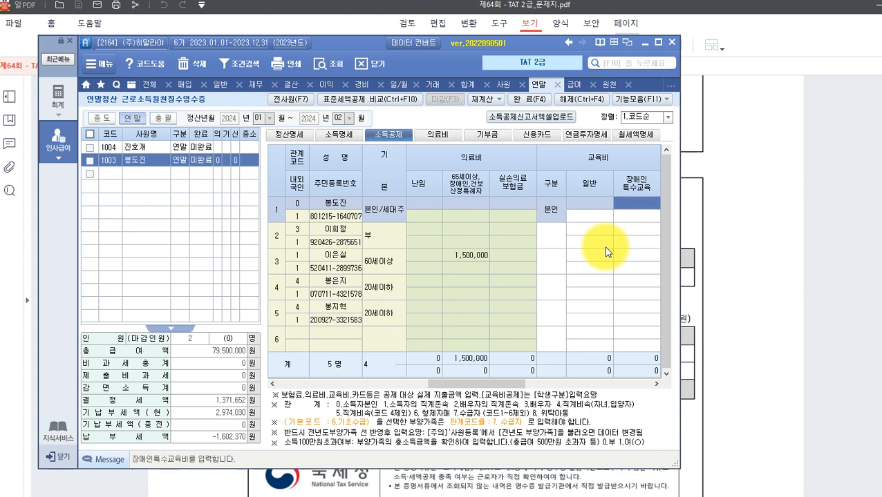
pyautogui.press('Return')
pyautogui.press('Left')
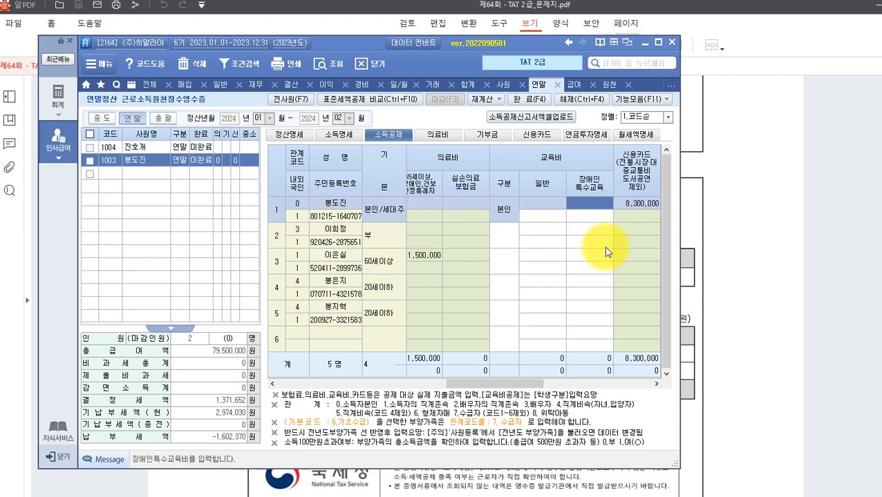
pyautogui.press('Left')
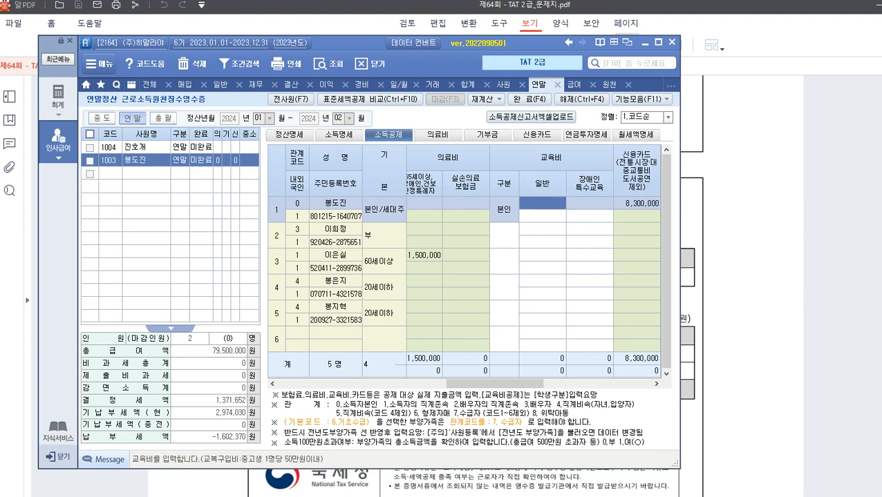
pyautogui.write('4')
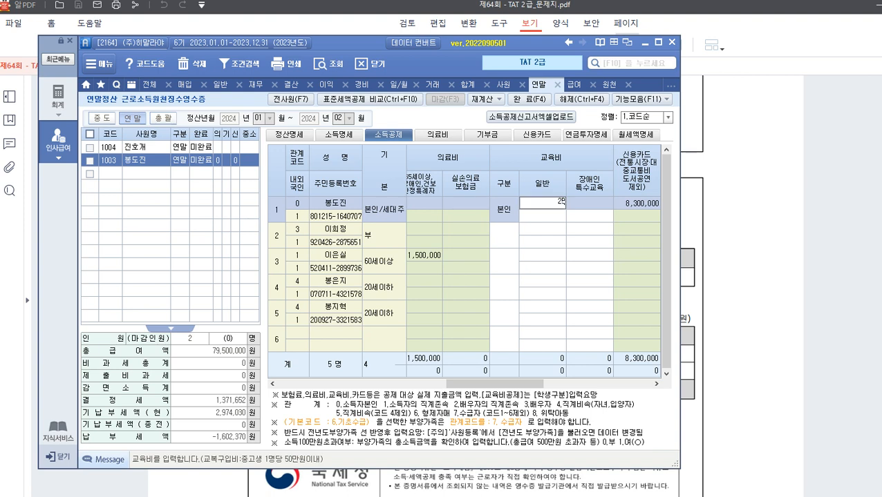
pyautogui.press('Return')
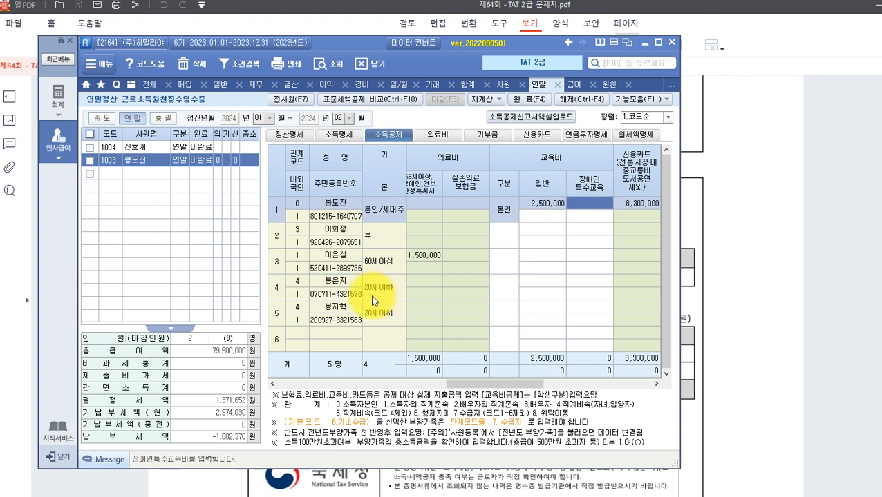
pyautogui.click(721, 289)
# Read page 27's education payment certificate for the child, totalling 1,050,000 in academy tuition.
pyautogui.scroll(-10, 546, 316)
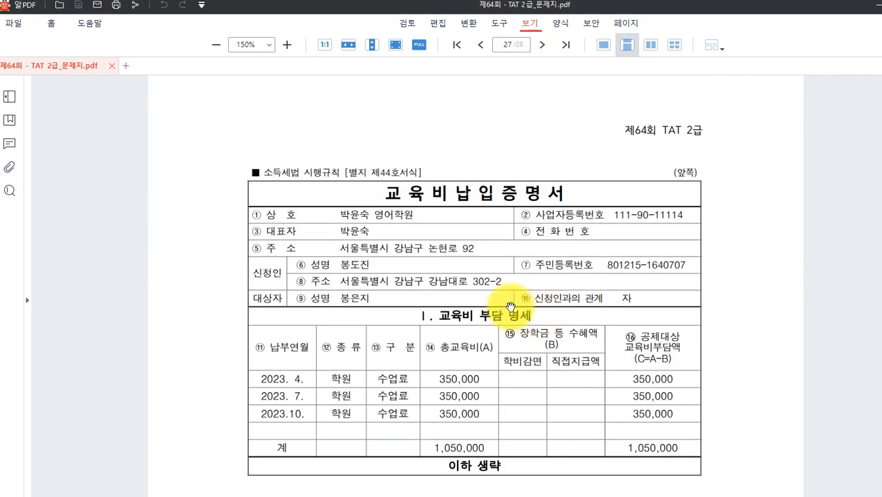
pyautogui.scroll(-2, 521, 417)
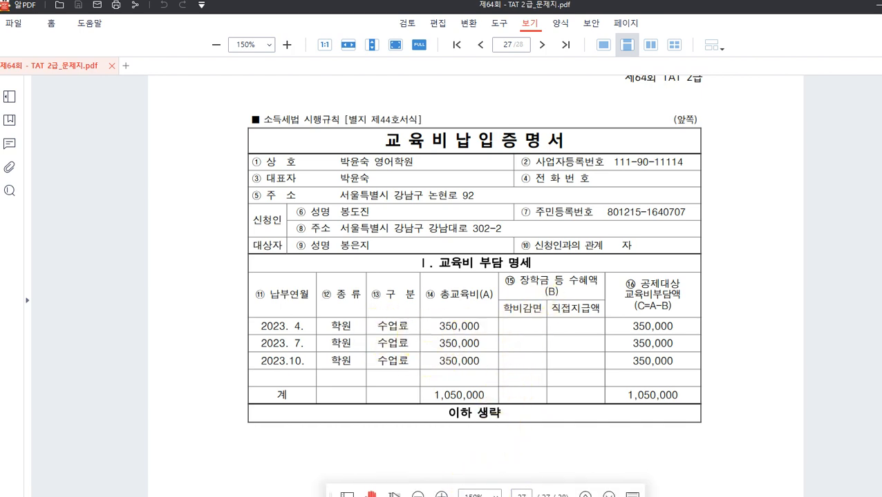
pyautogui.click(561, 496)
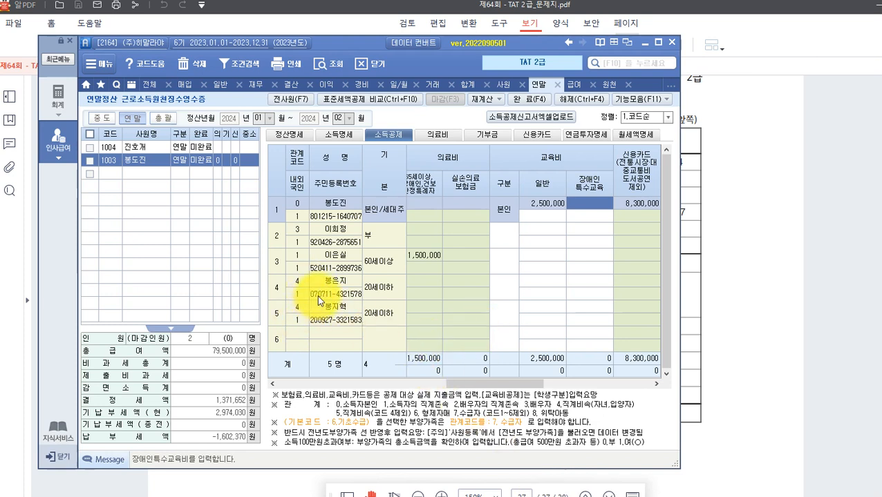
# Check the fourth dependant's basic code, leaving it at 20세이하 with no education amount.
pyautogui.click(384, 290)
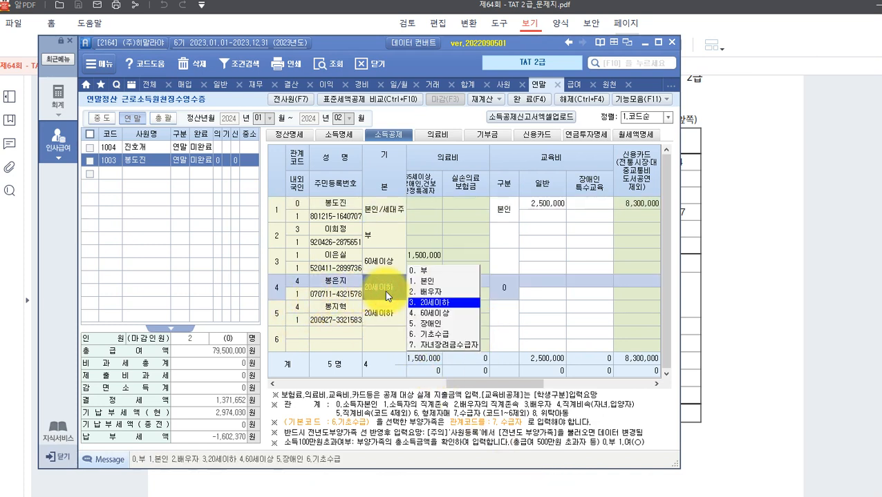
pyautogui.click(331, 296)
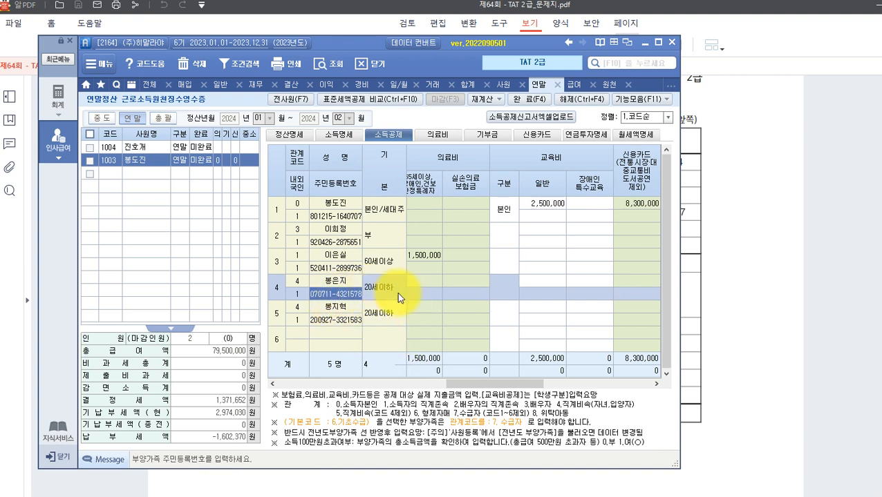
pyautogui.moveTo(556, 496)
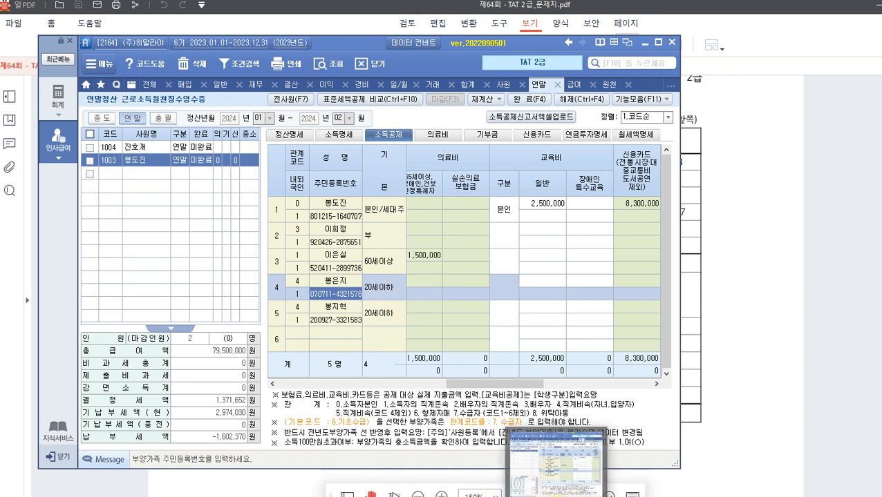
pyautogui.click(714, 325)
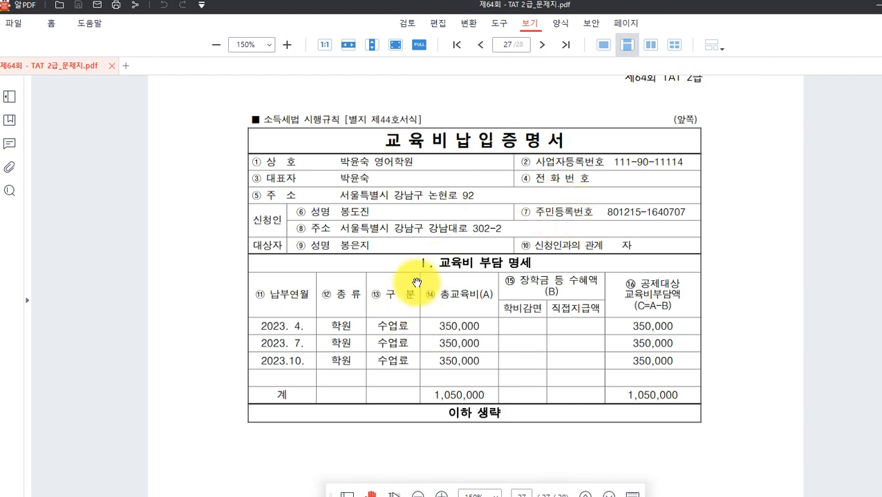
# Read page 28's evaluation questions 46–50 on employee 1003's withholding receipt.
pyautogui.scroll(-9, 569, 214)
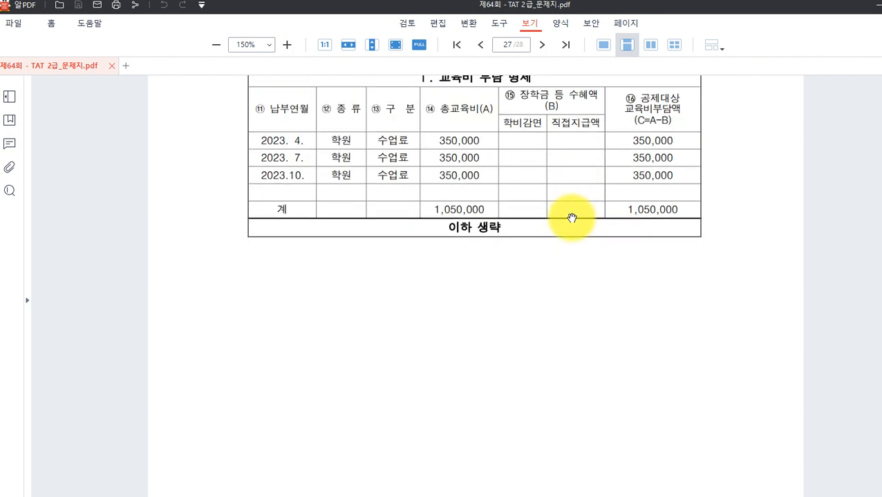
pyautogui.scroll(-9, 571, 210)
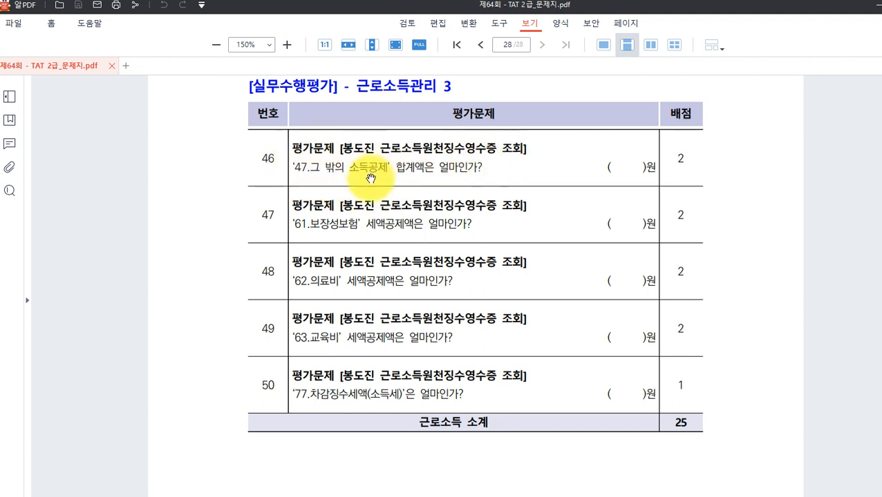
pyautogui.moveTo(429, 495)
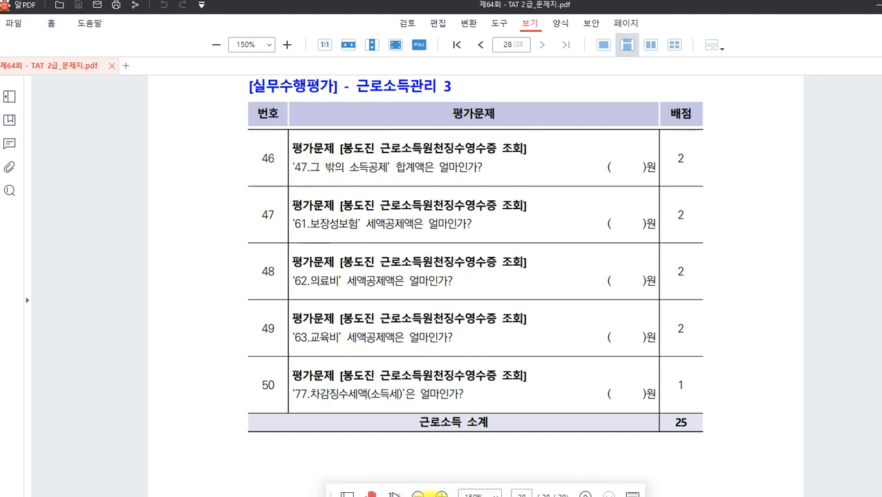
pyautogui.hotkey('alt', 'Tab')
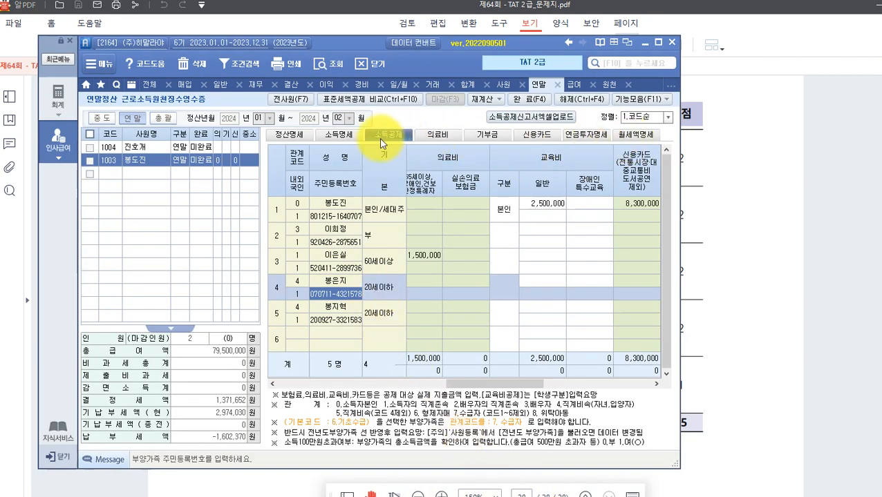
# Check the 정산명세 summary, confirming a 결정세액 of 876,652.
pyautogui.click(285, 138)
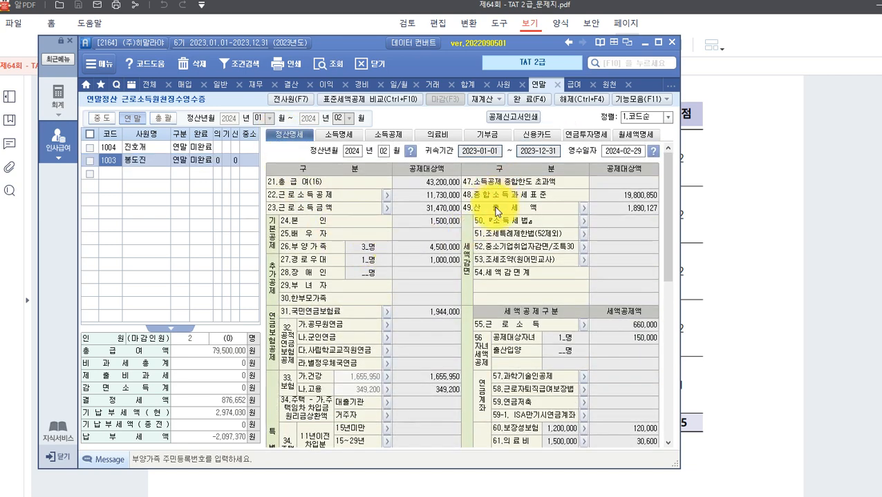
pyautogui.scroll(-3, 487, 224)
pyautogui.scroll(3, 481, 228)
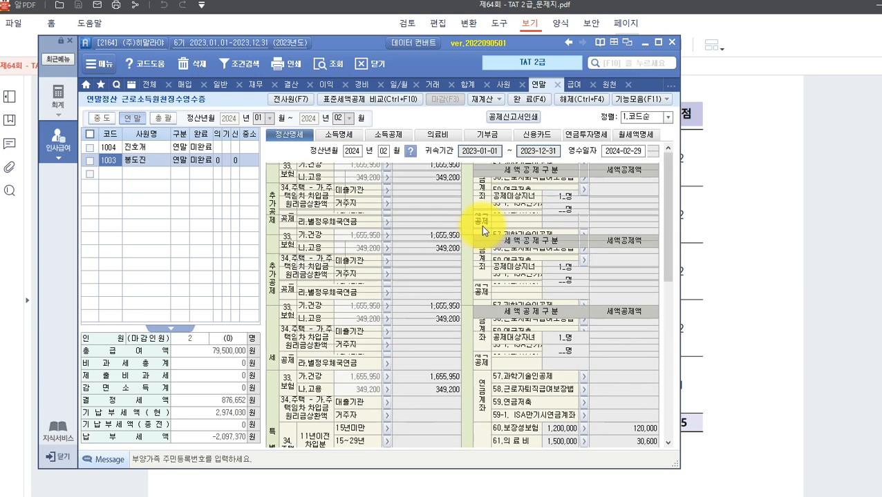
pyautogui.click(137, 161)
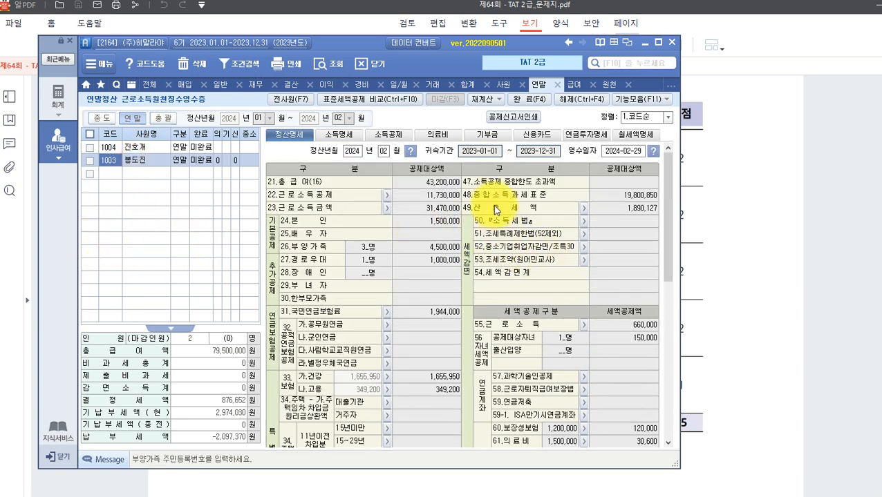
pyautogui.click(755, 340)
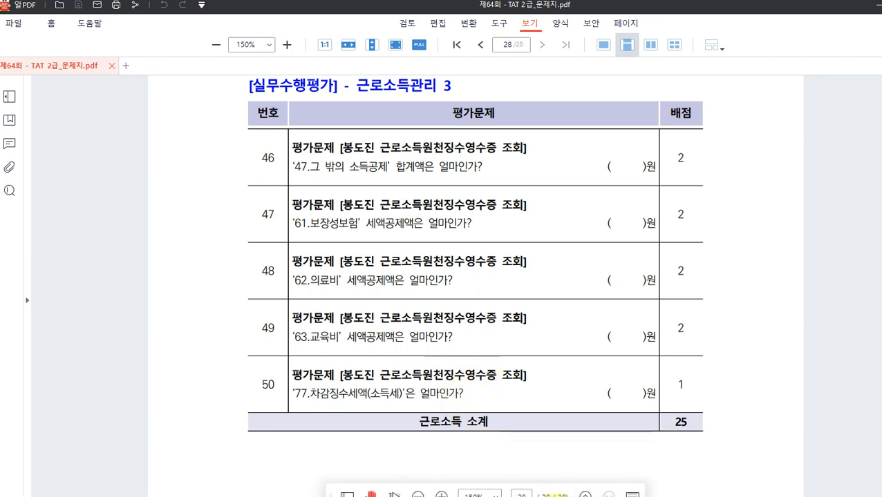
# Locate the 46.그 밖의 소득 공제 계 total of 720,000 on the 정산명세 tab.
pyautogui.moveTo(557, 496)
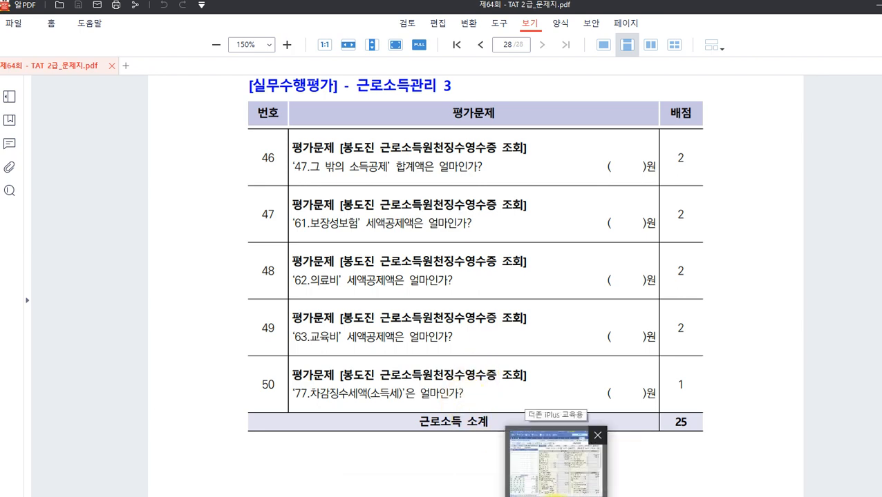
pyautogui.click(556, 496)
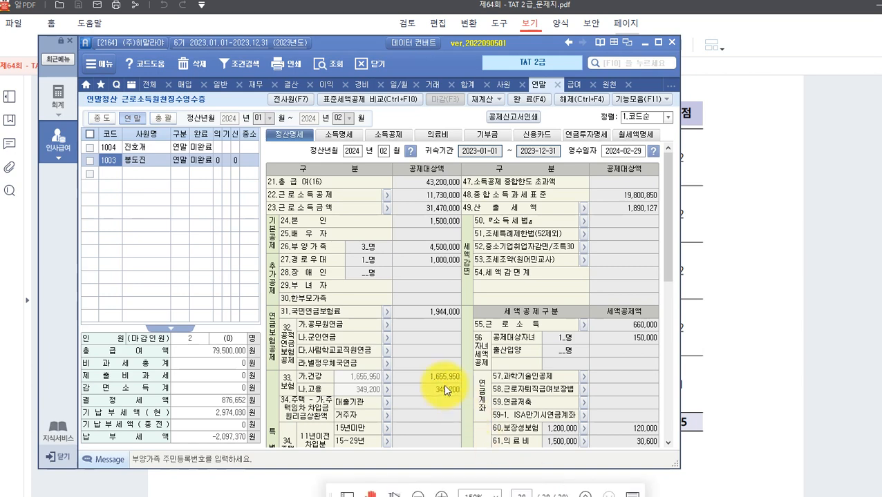
pyautogui.scroll(-4, 445, 391)
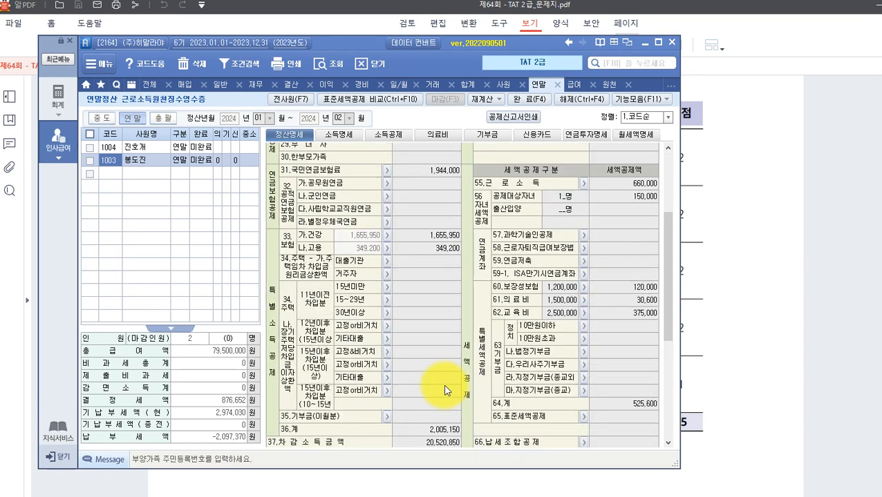
pyautogui.scroll(-6, 445, 390)
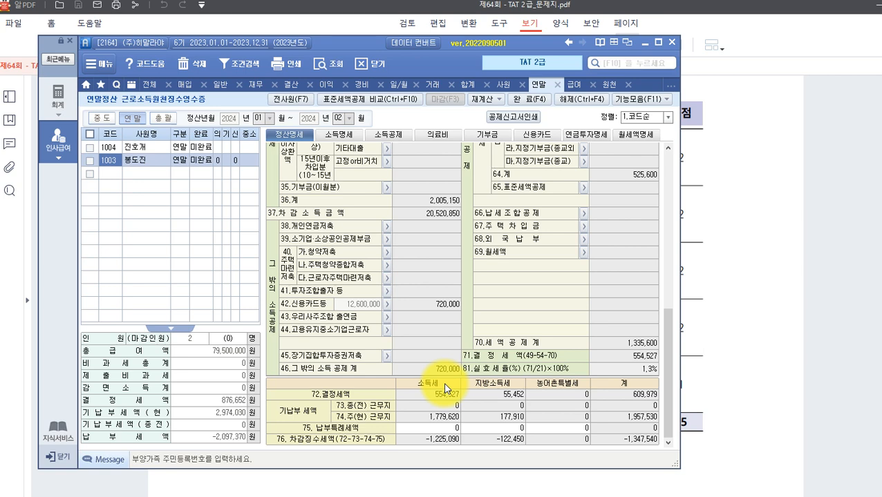
pyautogui.click(438, 370)
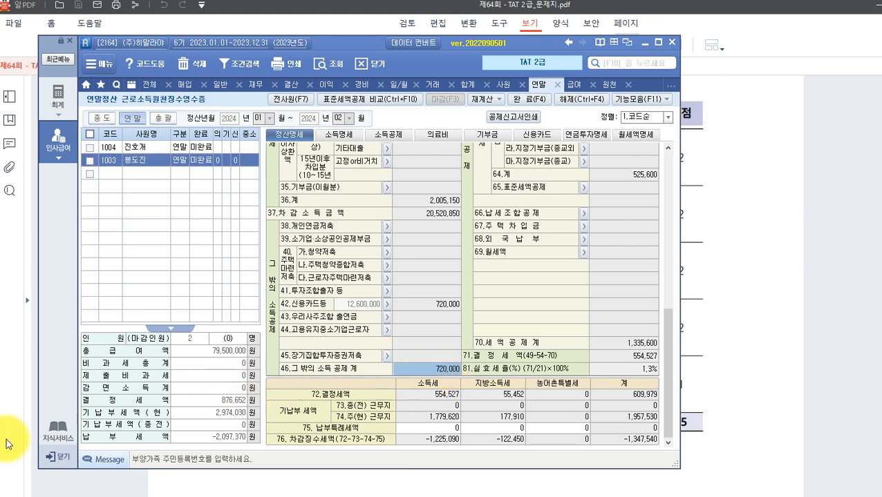
# Outline question 46's wording, then box the 720,000 total in Smart A as its answer.
pyautogui.click(795, 366)
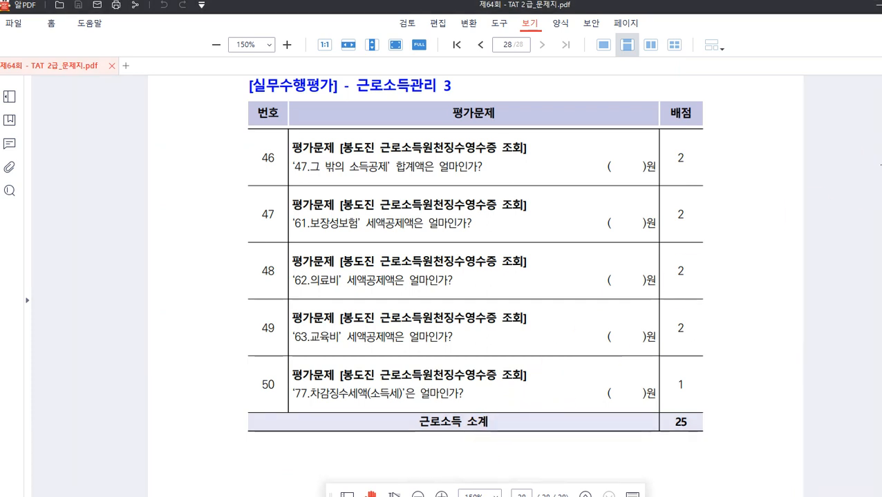
pyautogui.moveTo(289, 157); pyautogui.dragTo(388, 177)
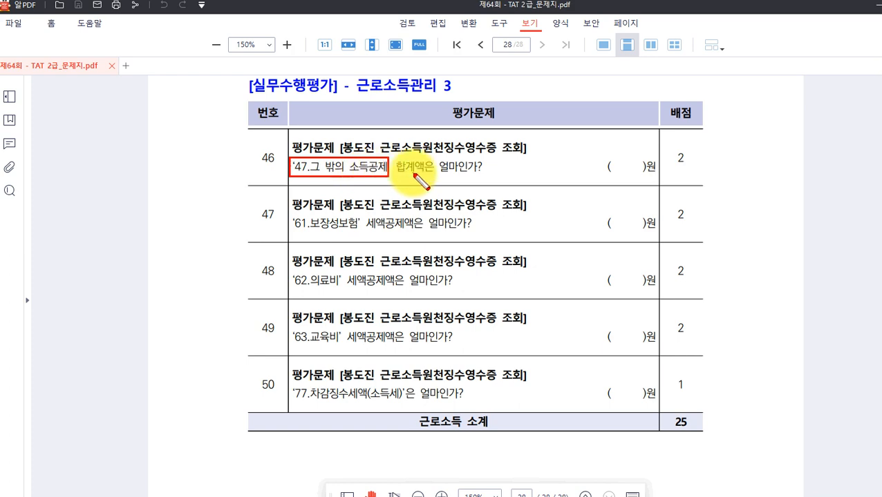
pyautogui.press('Escape')
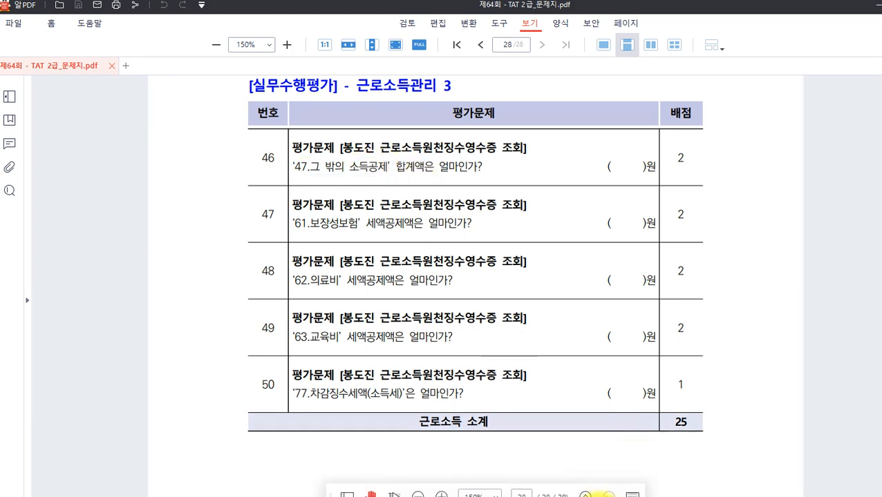
pyautogui.click(556, 496)
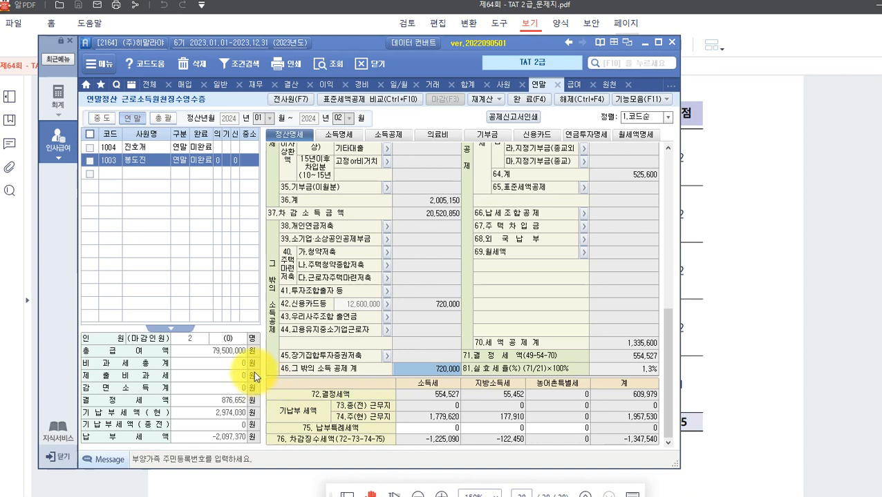
pyautogui.hotkey('ctrl', '2')
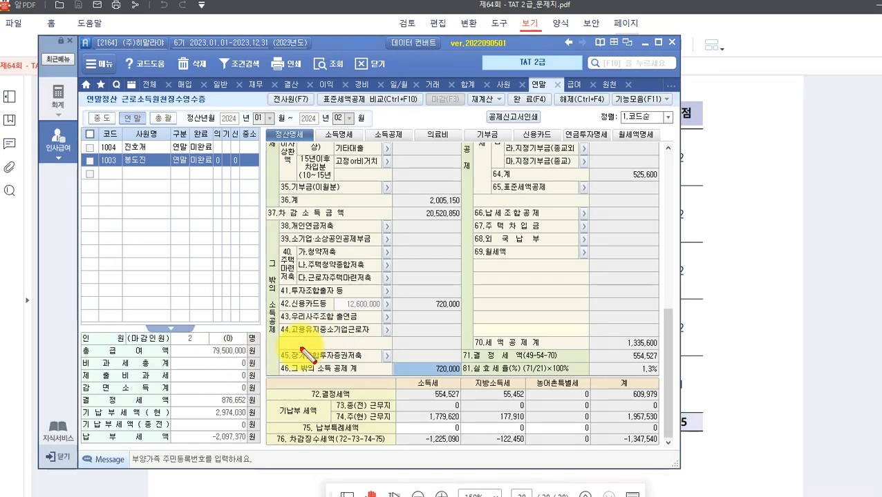
pyautogui.moveTo(271, 354); pyautogui.dragTo(461, 375)
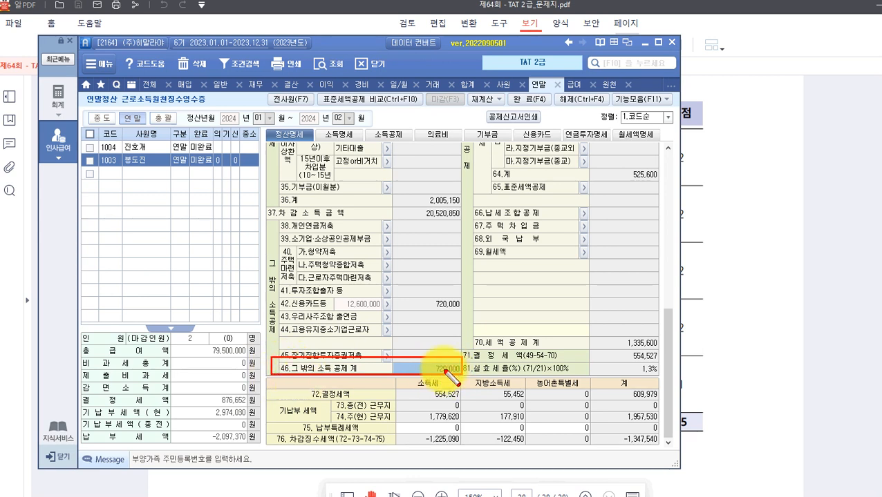
pyautogui.click(815, 363)
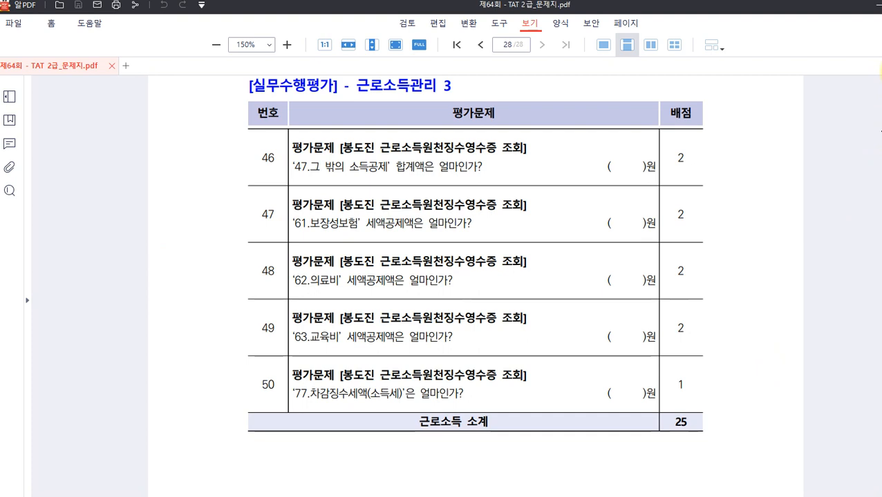
# Mark up question 46 with circles and an arrow, writing 46 in the margin.
pyautogui.moveTo(291, 158); pyautogui.dragTo(293, 163)
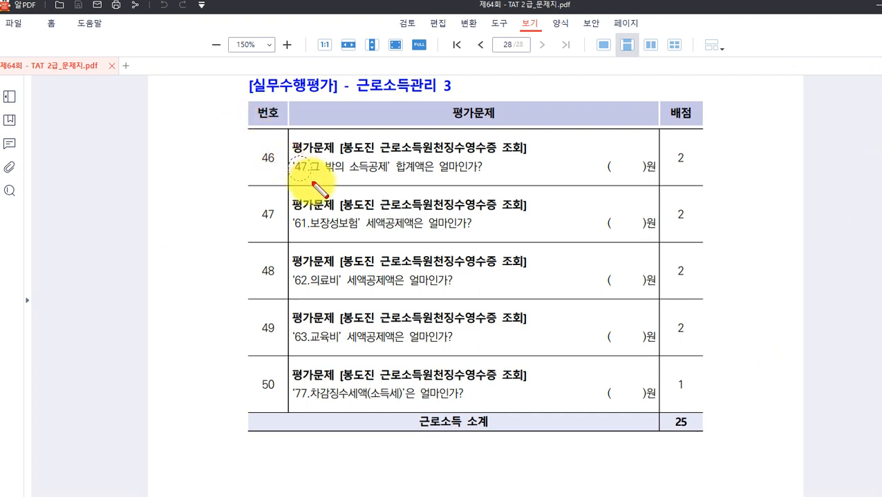
pyautogui.moveTo(293, 172); pyautogui.dragTo(182, 188)
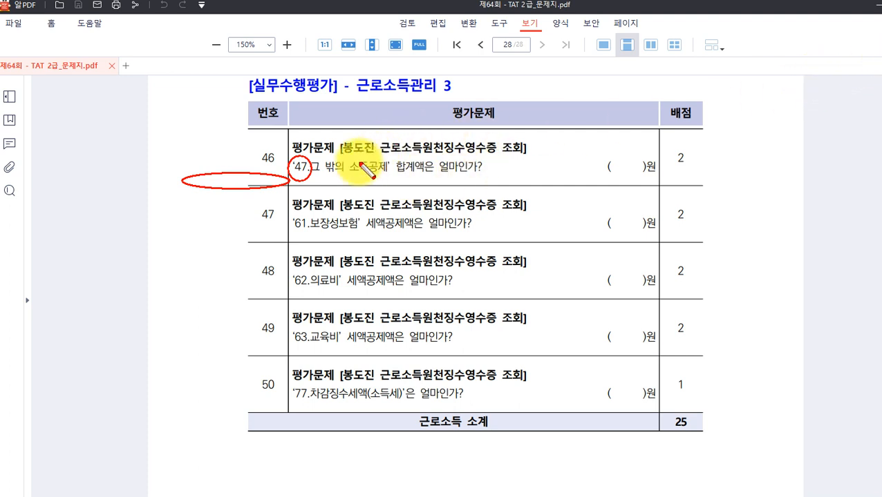
pyautogui.moveTo(290, 163); pyautogui.dragTo(210, 126)
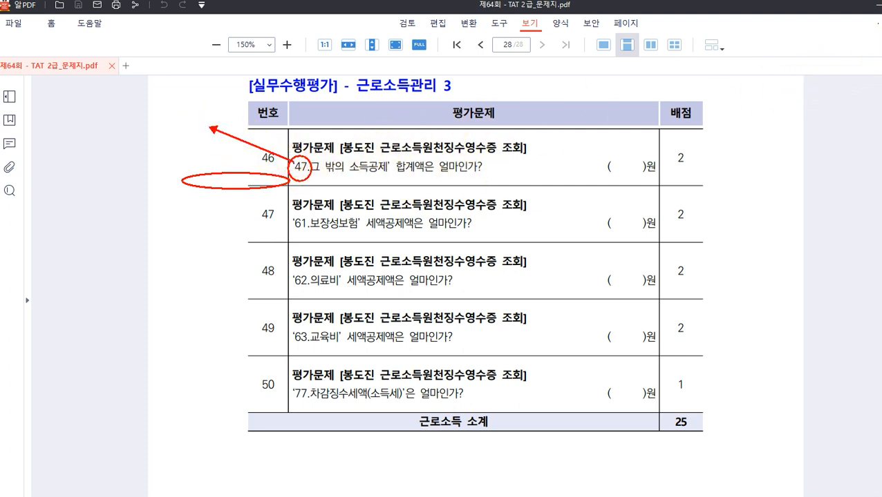
pyautogui.click(185, 123)
pyautogui.write('46')
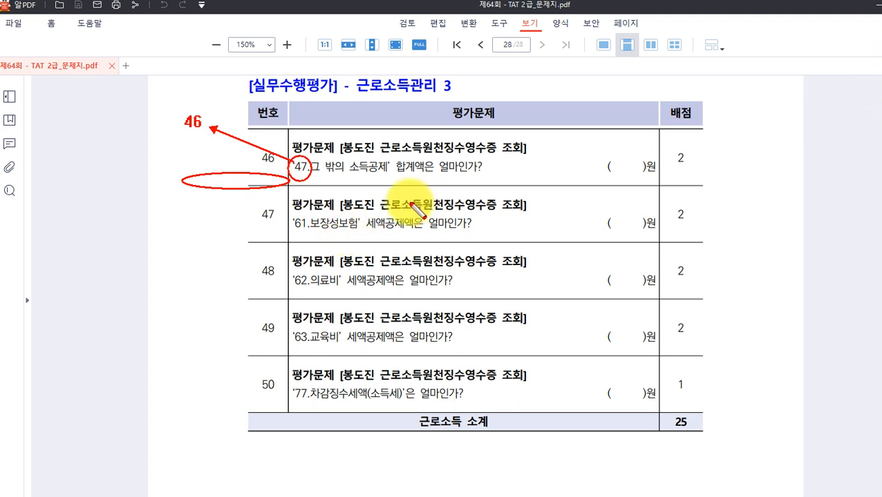
# Box 세액공제액은 in question 47, then clear the marks and return to Smart A.
pyautogui.moveTo(363, 212); pyautogui.dragTo(417, 231)
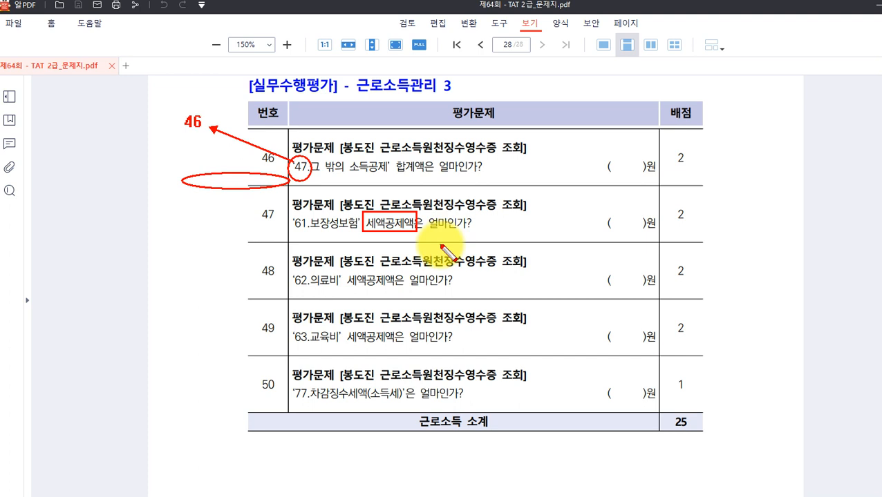
pyautogui.press('Escape')
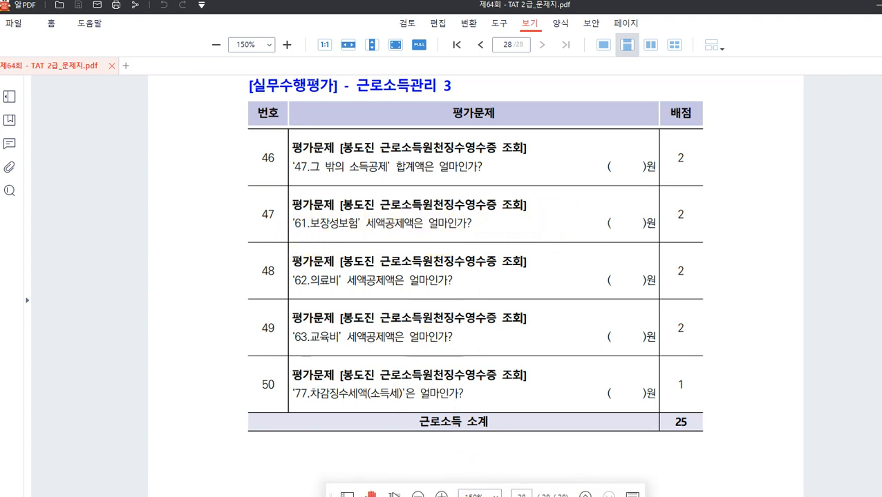
pyautogui.click(550, 496)
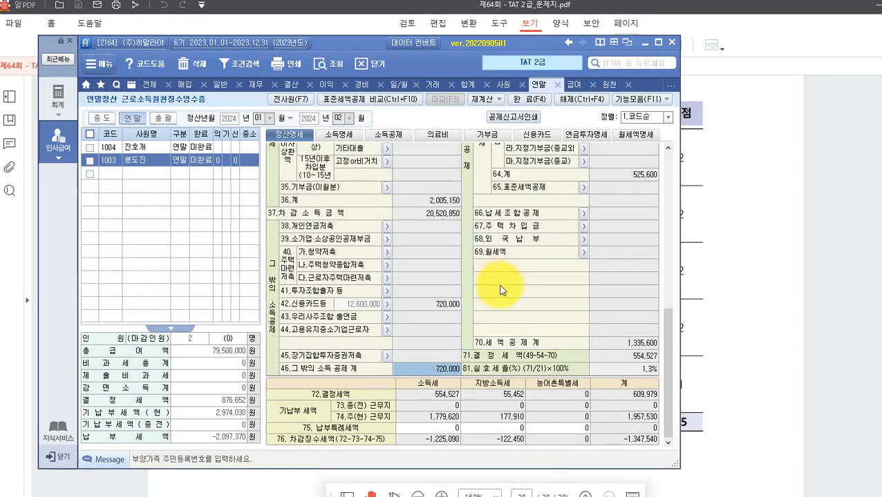
# Outline the 60.보장성보험 credit of 120,000 on the 정산명세 tab.
pyautogui.scroll(9, 502, 290)
pyautogui.scroll(-4, 512, 285)
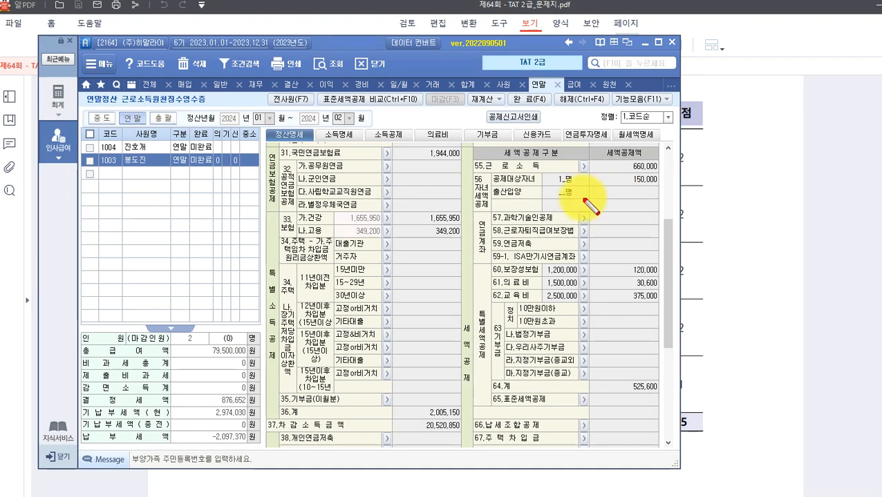
pyautogui.moveTo(486, 261)
pyautogui.mouseDown()
pyautogui.moveTo(586, 285)
pyautogui.moveTo(657, 277)
pyautogui.mouseUp()
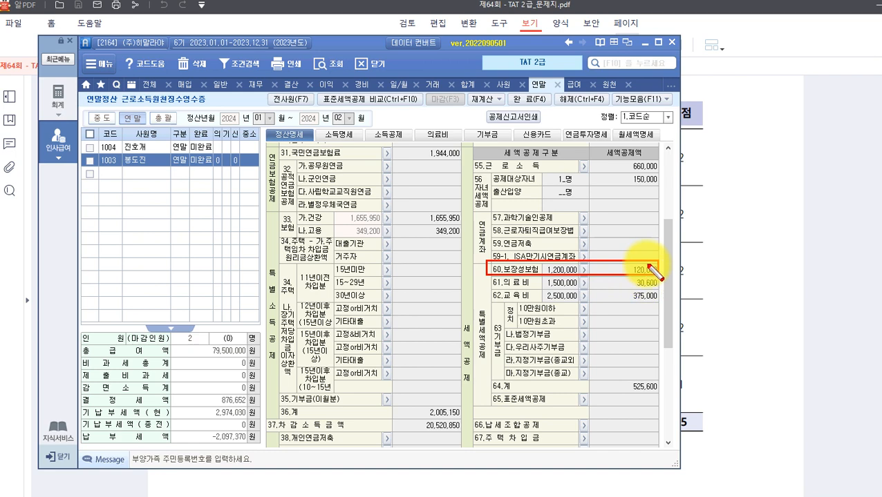
pyautogui.click(722, 302)
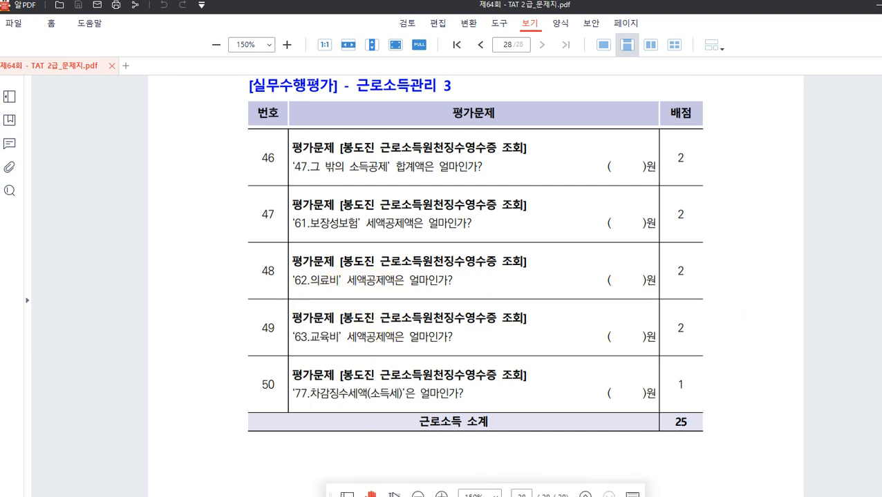
# Review the 61.의료비 30,600 and 62.교육비 375,000 credits in Smart A.
pyautogui.click(560, 496)
pyautogui.scroll(2, 542, 301)
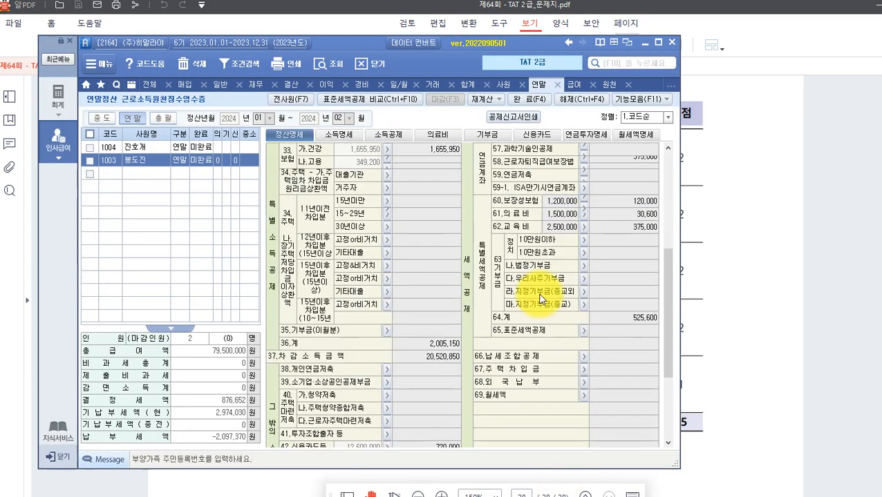
pyautogui.scroll(2, 540, 297)
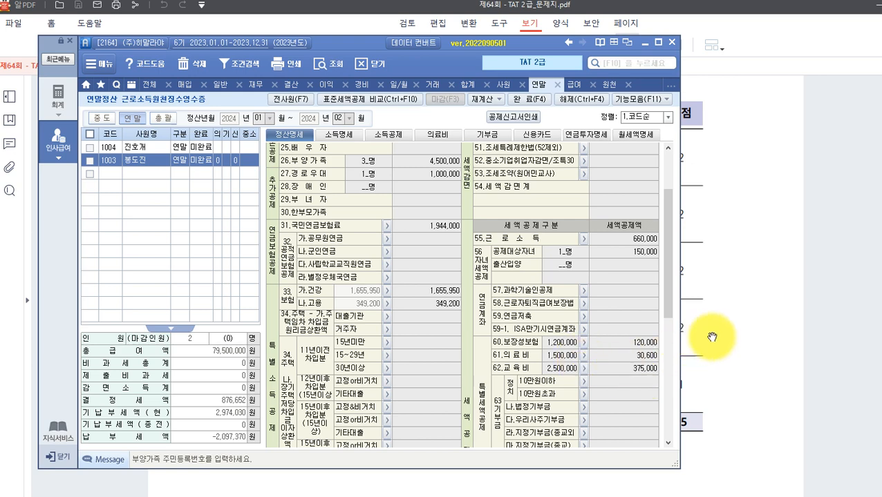
pyautogui.click(735, 332)
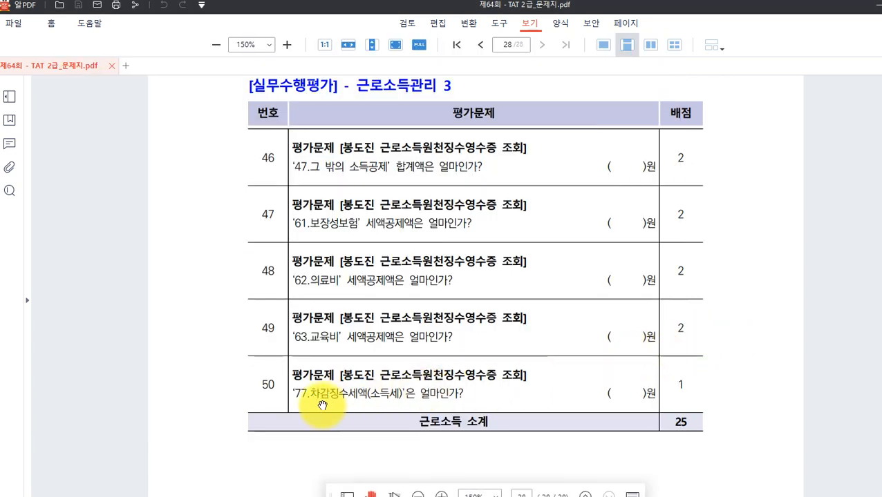
pyautogui.scroll(-2, 387, 396)
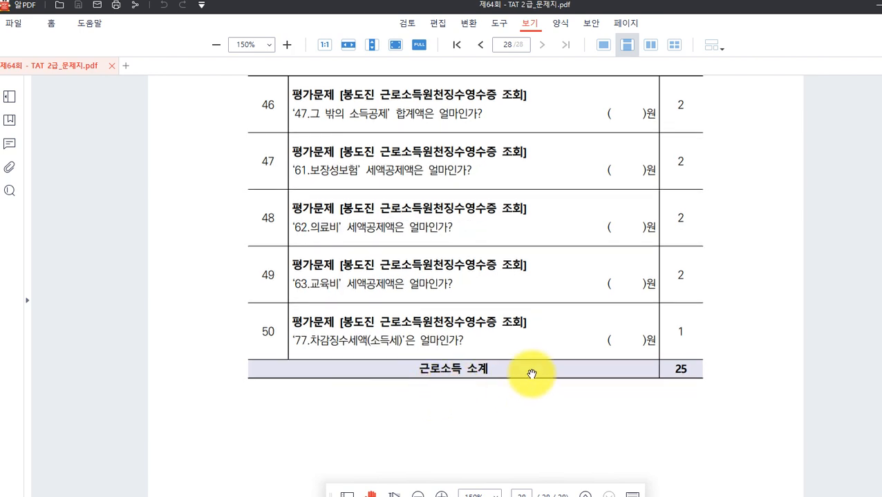
pyautogui.click(555, 496)
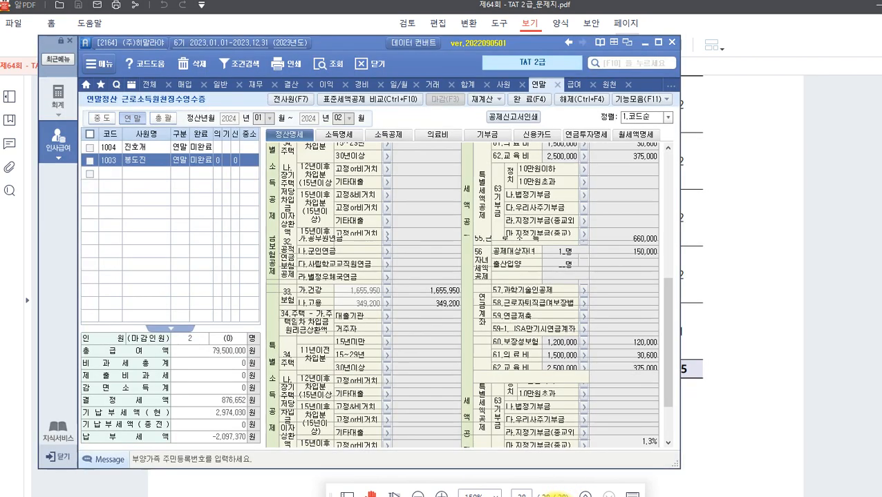
pyautogui.scroll(-2, 539, 239)
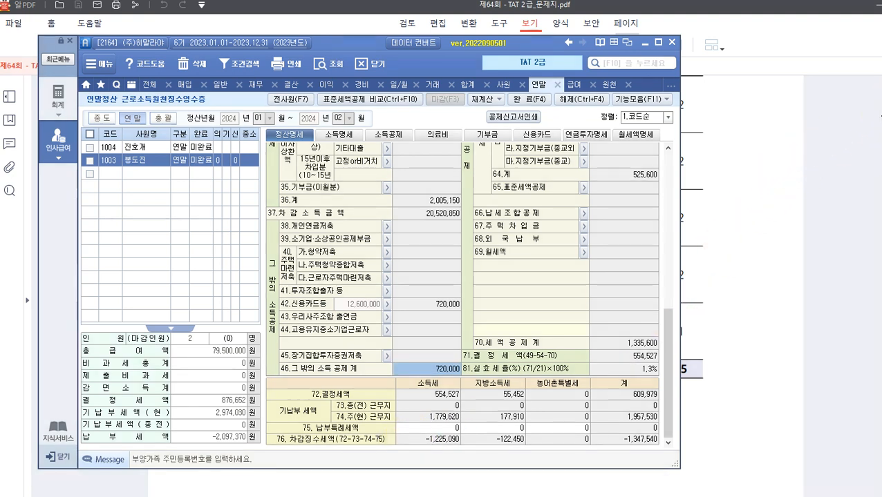
pyautogui.moveTo(270, 432)
pyautogui.mouseDown()
pyautogui.moveTo(318, 456)
pyautogui.moveTo(663, 447)
pyautogui.mouseUp()
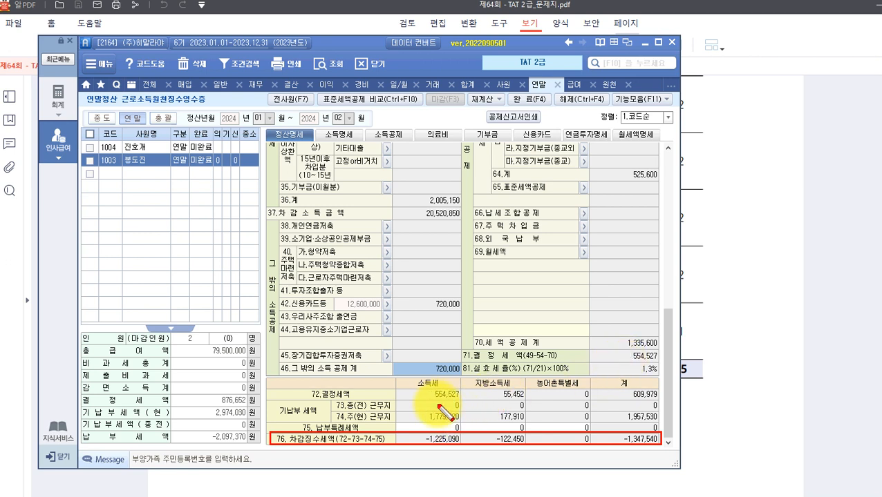
pyautogui.moveTo(398, 379); pyautogui.dragTo(462, 428)
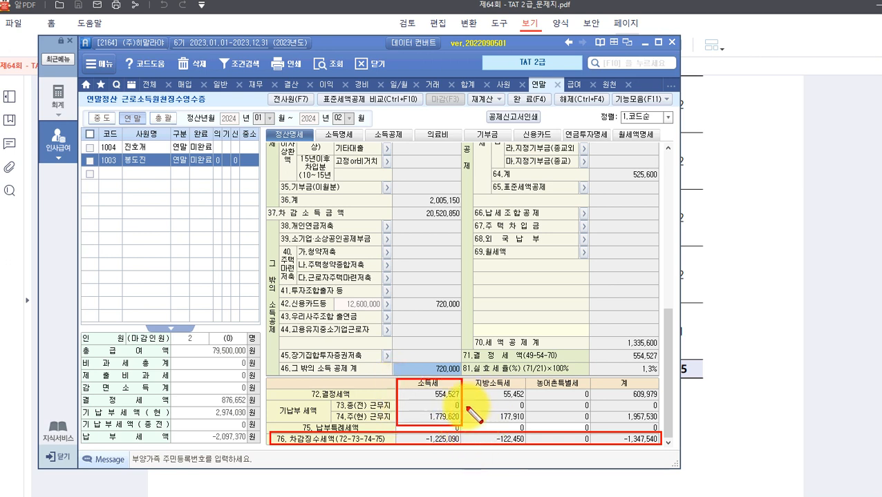
pyautogui.moveTo(427, 382)
pyautogui.mouseDown()
pyautogui.moveTo(459, 400)
pyautogui.moveTo(449, 421)
pyautogui.moveTo(461, 423)
pyautogui.mouseUp()
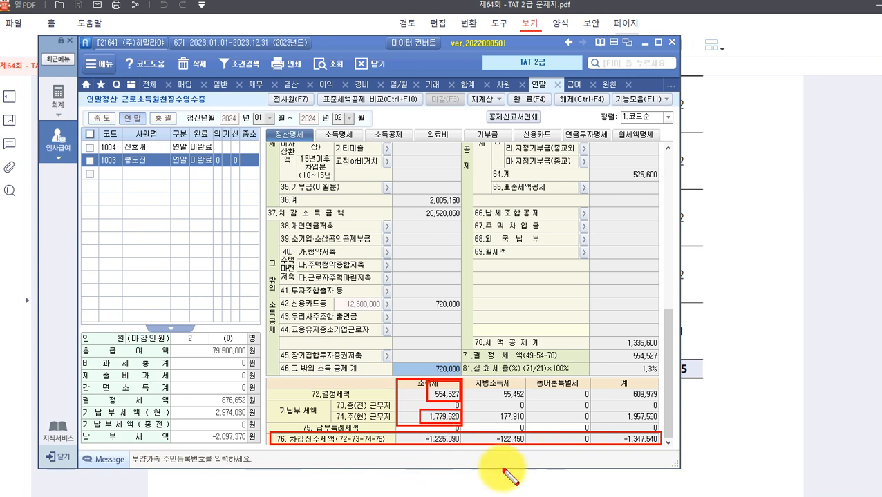
pyautogui.press('Escape')
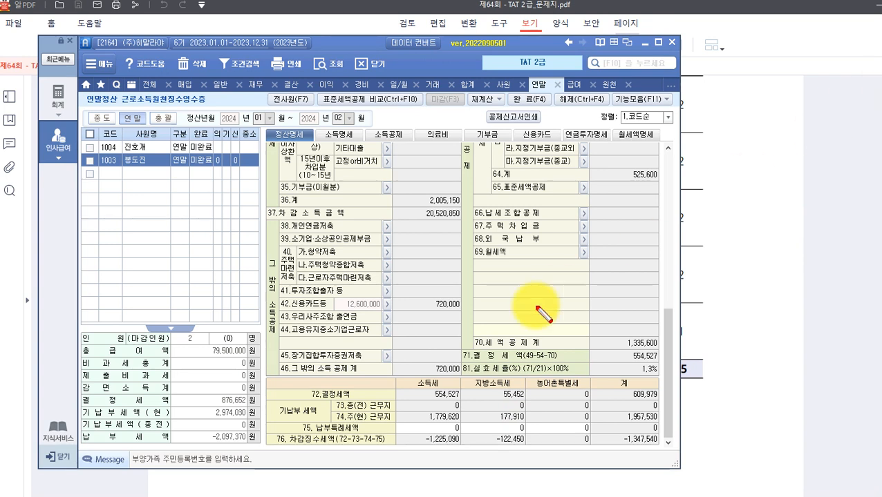
pyautogui.moveTo(270, 428); pyautogui.dragTo(342, 452)
pyautogui.moveTo(415, 430)
pyautogui.mouseDown()
pyautogui.moveTo(472, 462)
pyautogui.moveTo(418, 446)
pyautogui.moveTo(416, 432)
pyautogui.mouseUp()
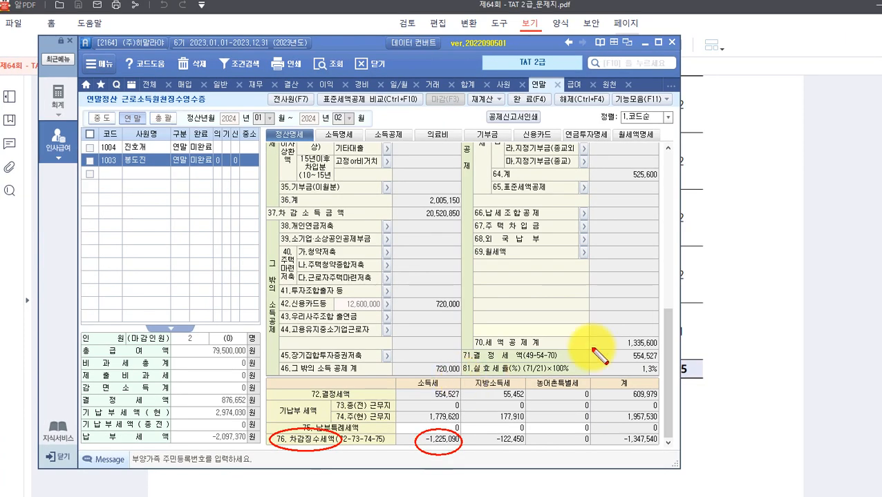
pyautogui.click(756, 338)
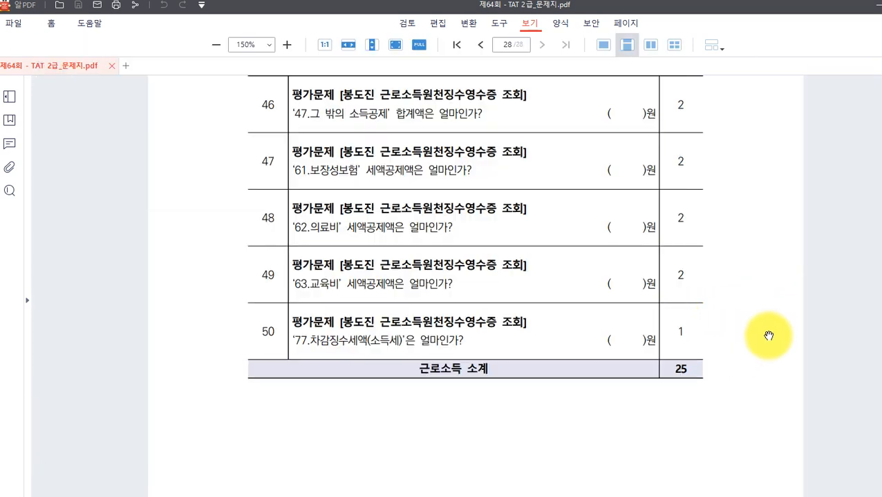
pyautogui.scroll(-1, 440, 393)
pyautogui.scroll(-1, 441, 394)
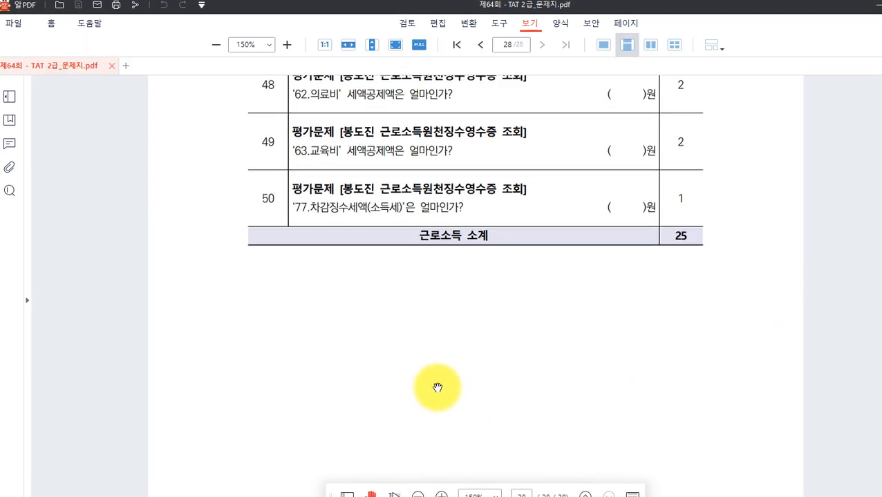
pyautogui.scroll(-3, 446, 381)
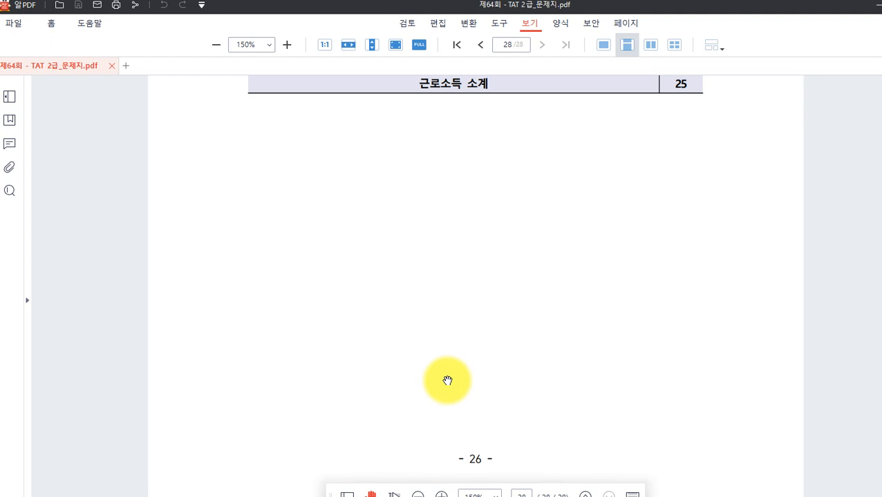
pyautogui.scroll(5, 447, 381)
pyautogui.scroll(1, 463, 375)
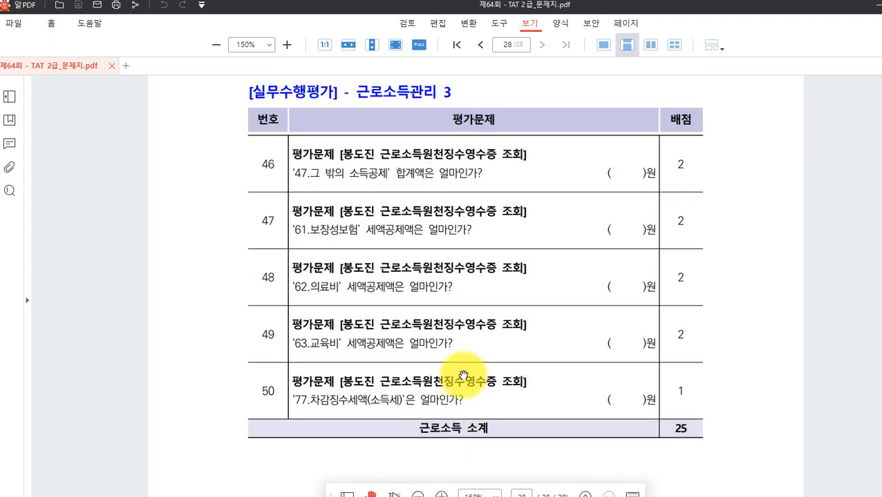